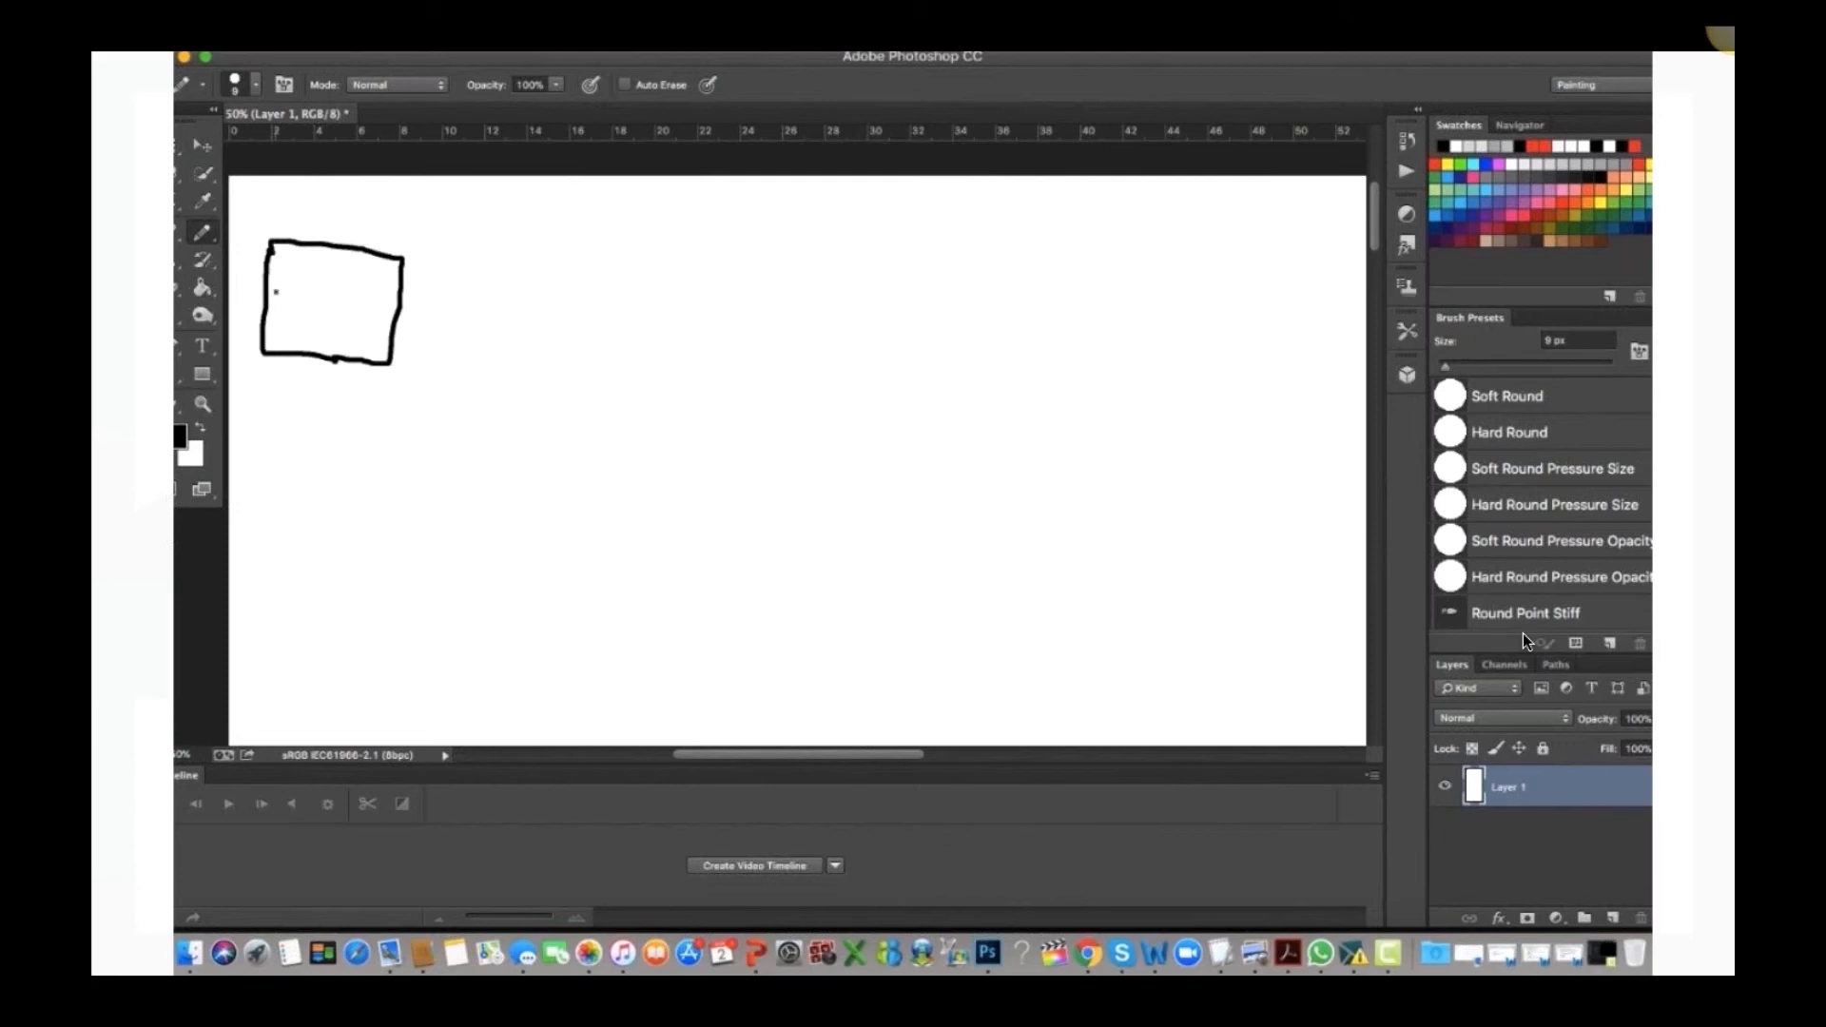
Step: Label the hand-drawn box CAM and draw three connector lines branching out from it
{"action": "mouse_move", "coordinate": [294, 290]}
{"action": "left_mouse_down"}
{"action": "mouse_move", "coordinate": [279, 322]}
{"action": "mouse_move", "coordinate": [346, 328]}
{"action": "mouse_move", "coordinate": [344, 295]}
{"action": "mouse_move", "coordinate": [368, 331]}
{"action": "left_mouse_up"}
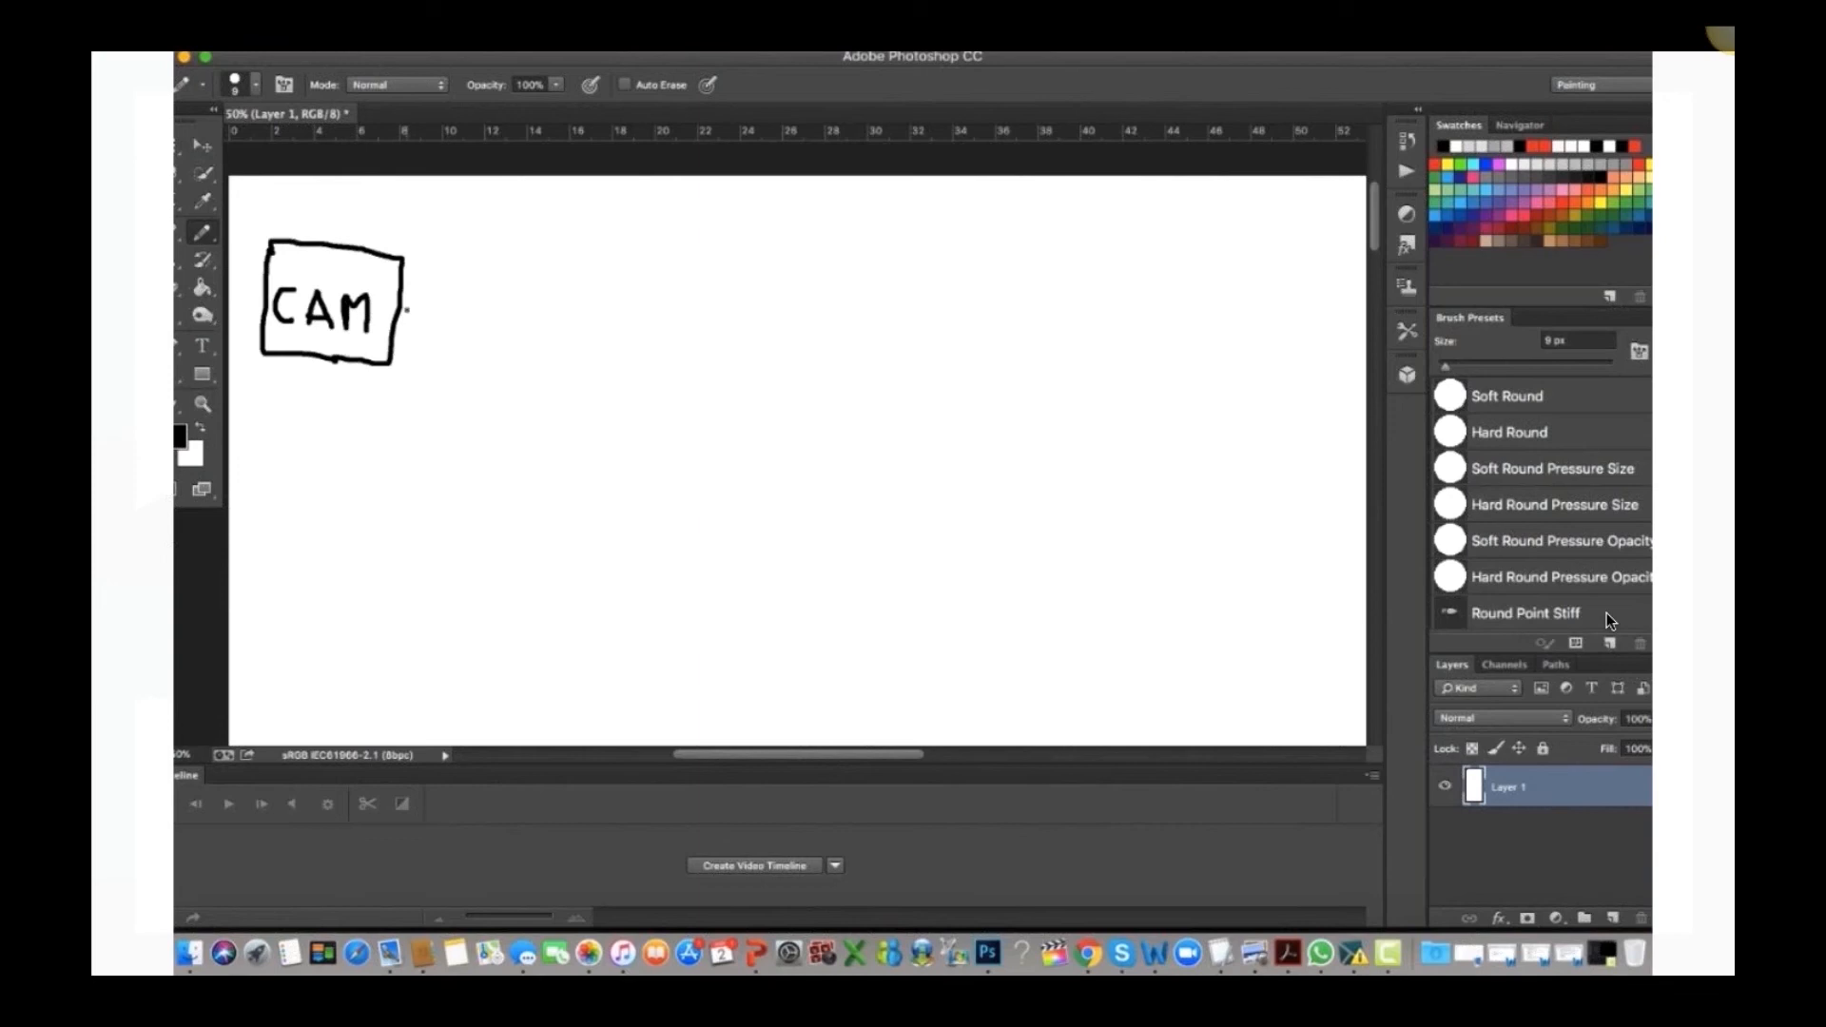
{"action": "left_click_drag", "start_coordinate": [407, 312], "coordinate": [543, 312]}
{"action": "left_click_drag", "start_coordinate": [393, 339], "coordinate": [509, 436]}
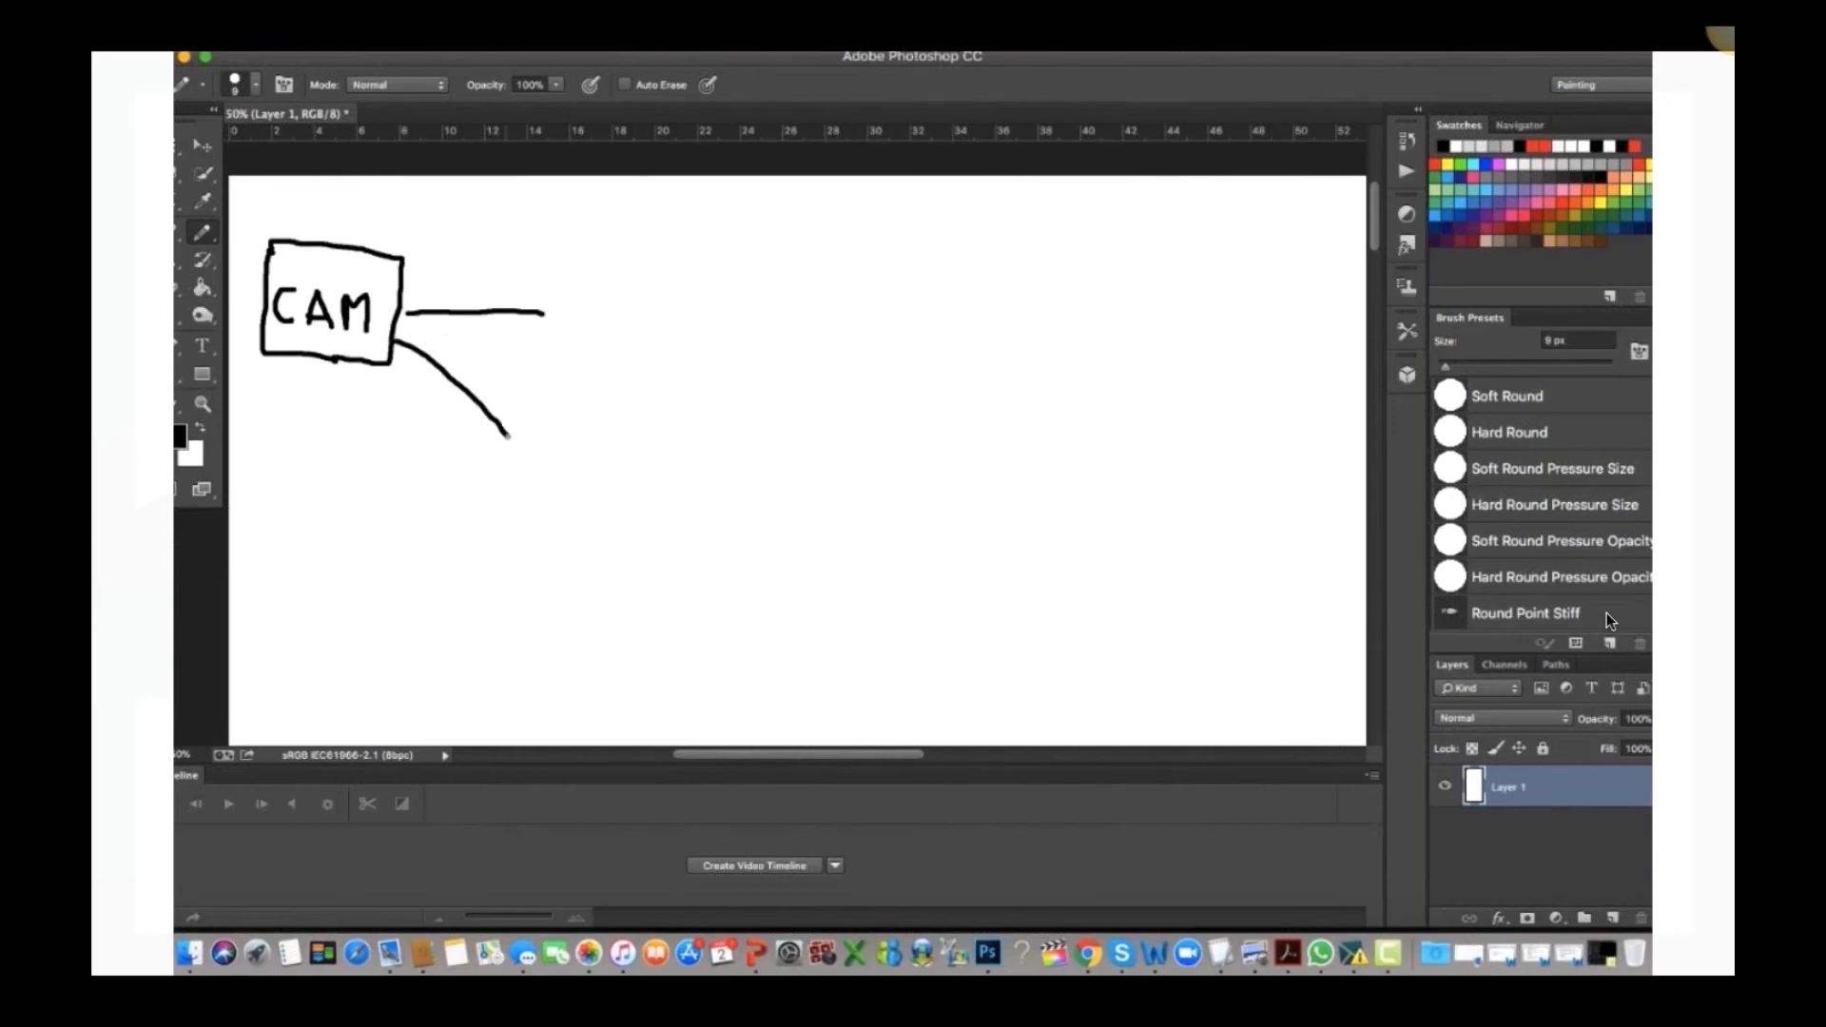
{"action": "left_click_drag", "start_coordinate": [351, 364], "coordinate": [478, 589]}
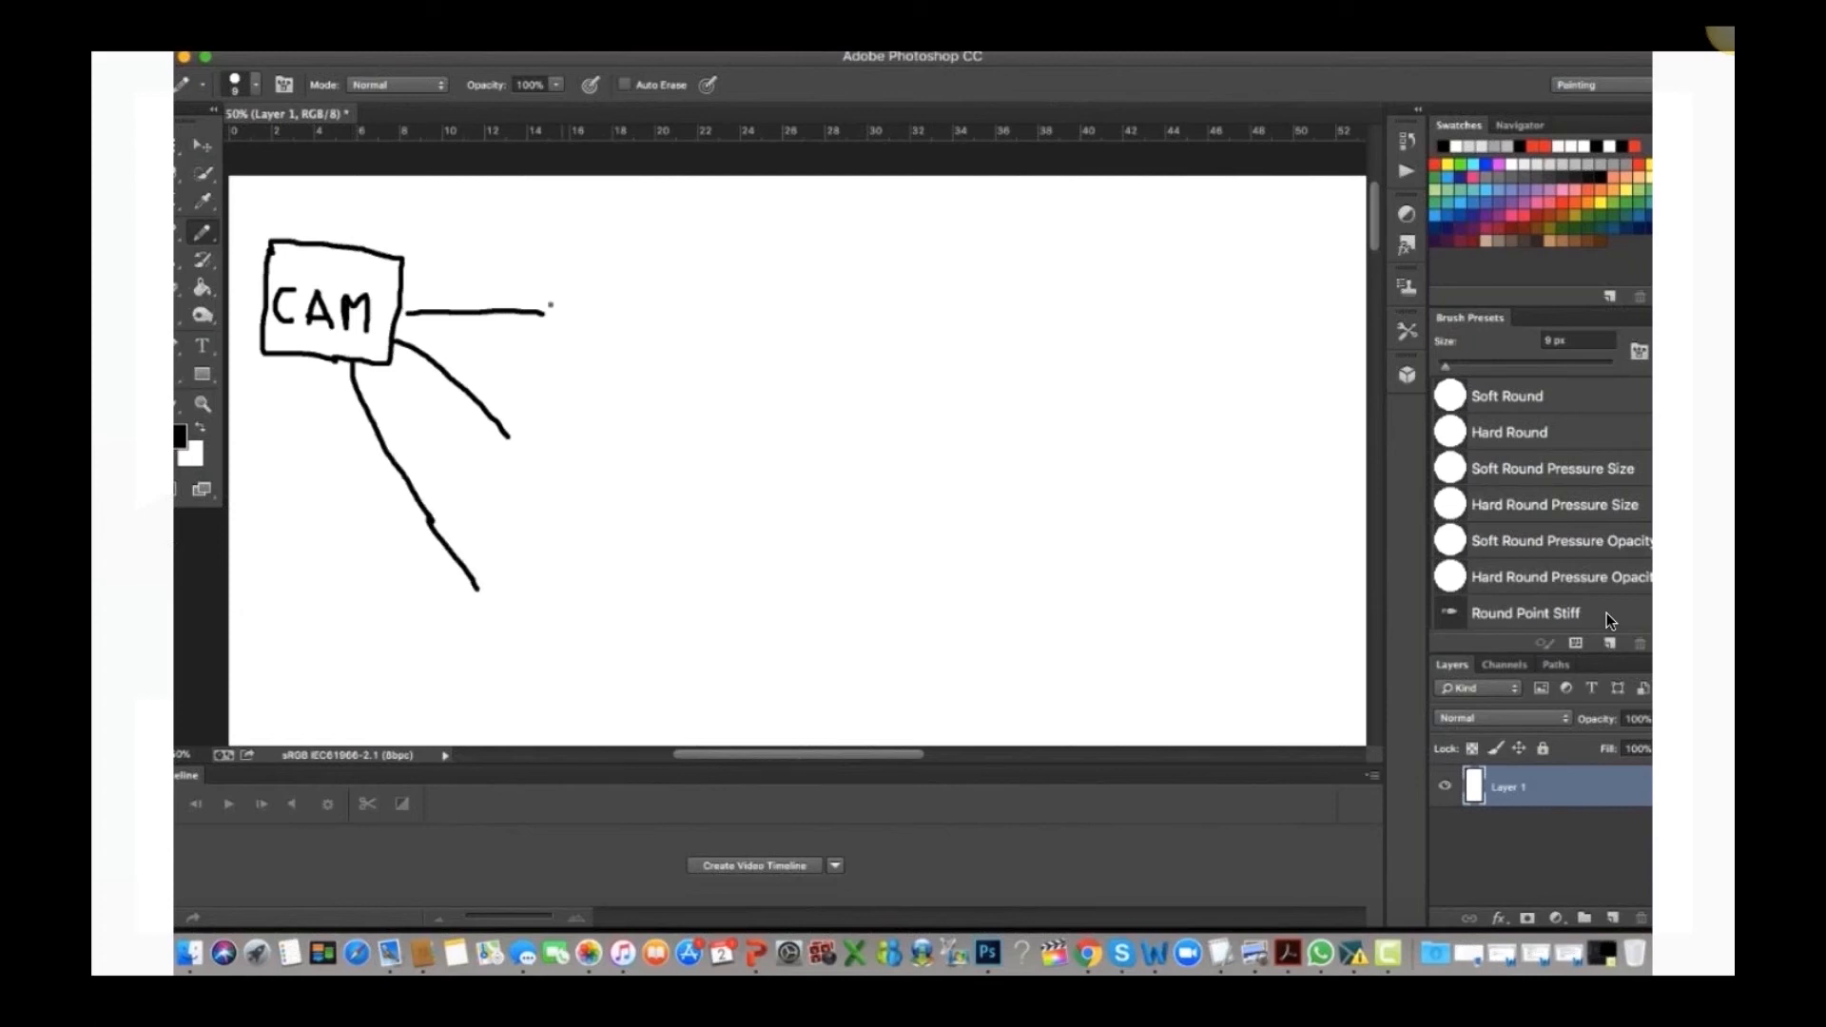
Step: Draw a box at the end of each of the three connector lines and label each one AS
{"action": "mouse_move", "coordinate": [546, 276]}
{"action": "left_mouse_down"}
{"action": "mouse_move", "coordinate": [543, 348]}
{"action": "mouse_move", "coordinate": [653, 348]}
{"action": "mouse_move", "coordinate": [642, 267]}
{"action": "mouse_move", "coordinate": [547, 276]}
{"action": "left_mouse_up"}
{"action": "mouse_move", "coordinate": [518, 391]}
{"action": "left_mouse_down"}
{"action": "mouse_move", "coordinate": [511, 439]}
{"action": "mouse_move", "coordinate": [627, 481]}
{"action": "mouse_move", "coordinate": [618, 397]}
{"action": "mouse_move", "coordinate": [513, 395]}
{"action": "left_mouse_up"}
{"action": "mouse_move", "coordinate": [484, 549]}
{"action": "left_mouse_down"}
{"action": "mouse_move", "coordinate": [484, 647]}
{"action": "mouse_move", "coordinate": [582, 663]}
{"action": "mouse_move", "coordinate": [590, 601]}
{"action": "mouse_move", "coordinate": [484, 552]}
{"action": "left_mouse_up"}
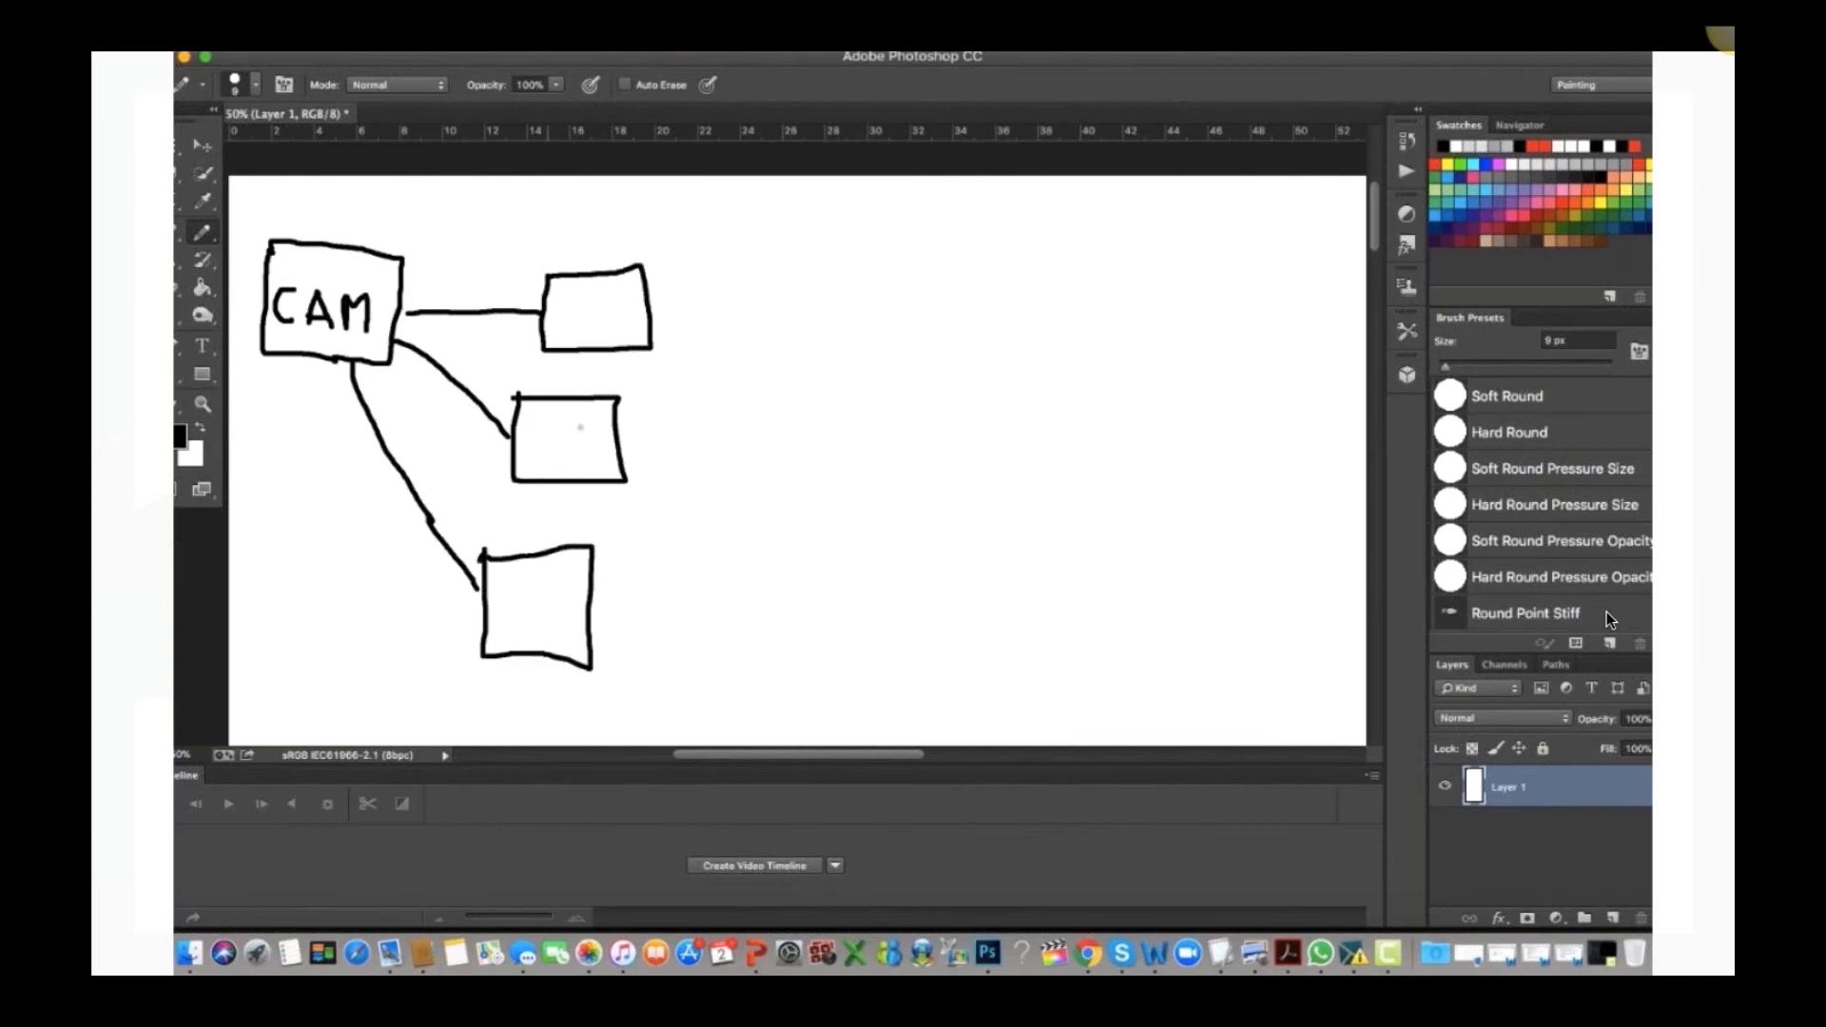
{"action": "mouse_move", "coordinate": [561, 340]}
{"action": "left_mouse_down"}
{"action": "mouse_move", "coordinate": [573, 304]}
{"action": "mouse_move", "coordinate": [590, 344]}
{"action": "mouse_move", "coordinate": [591, 326]}
{"action": "mouse_move", "coordinate": [630, 334]}
{"action": "mouse_move", "coordinate": [605, 342]}
{"action": "left_mouse_up"}
{"action": "mouse_move", "coordinate": [542, 430]}
{"action": "left_mouse_down"}
{"action": "mouse_move", "coordinate": [541, 460]}
{"action": "mouse_move", "coordinate": [563, 440]}
{"action": "mouse_move", "coordinate": [561, 459]}
{"action": "mouse_move", "coordinate": [579, 439]}
{"action": "mouse_move", "coordinate": [590, 454]}
{"action": "mouse_move", "coordinate": [573, 472]}
{"action": "left_mouse_up"}
{"action": "mouse_move", "coordinate": [513, 597]}
{"action": "left_mouse_down"}
{"action": "mouse_move", "coordinate": [508, 635]}
{"action": "mouse_move", "coordinate": [521, 593]}
{"action": "mouse_move", "coordinate": [535, 630]}
{"action": "mouse_move", "coordinate": [507, 621]}
{"action": "mouse_move", "coordinate": [555, 595]}
{"action": "mouse_move", "coordinate": [570, 620]}
{"action": "mouse_move", "coordinate": [561, 639]}
{"action": "mouse_move", "coordinate": [542, 627]}
{"action": "left_mouse_up"}
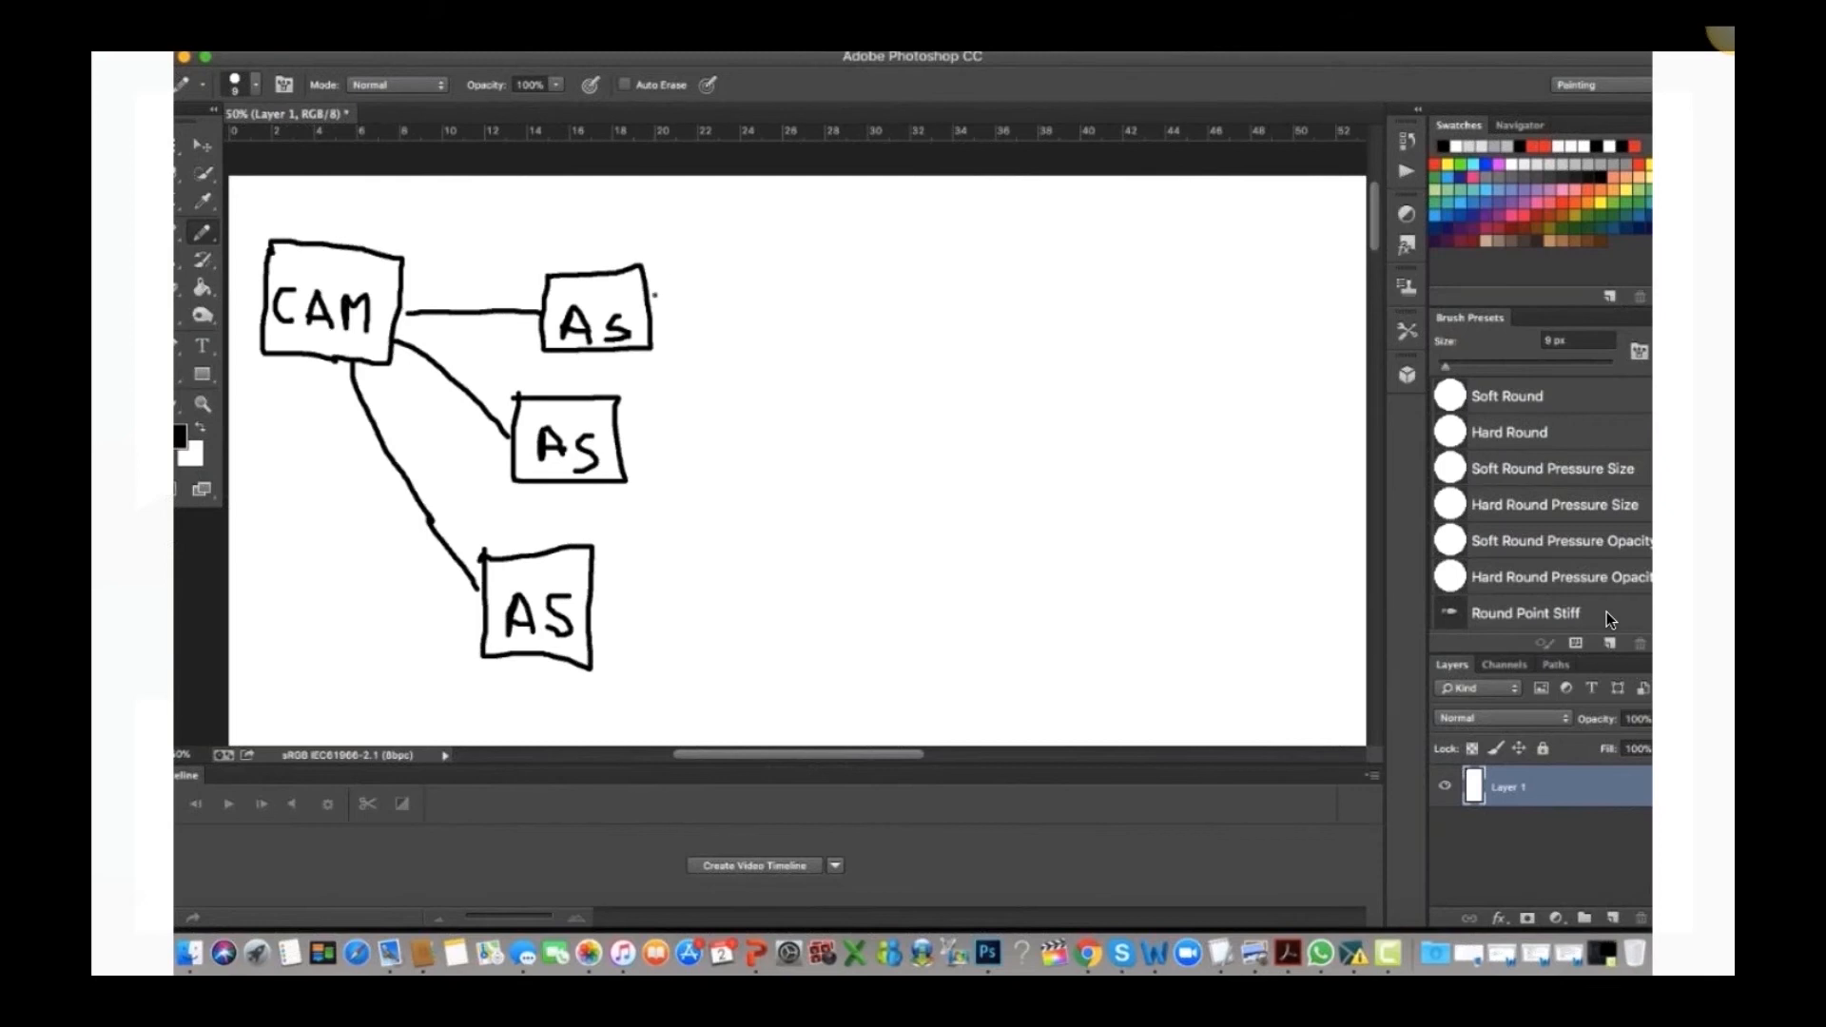
Step: Draw three lines from the uppermost AS box, each leading to a small box labelled AD
{"action": "left_click_drag", "start_coordinate": [654, 296], "coordinate": [756, 283]}
{"action": "mouse_move", "coordinate": [654, 324]}
{"action": "left_mouse_down"}
{"action": "mouse_move", "coordinate": [756, 361]}
{"action": "mouse_move", "coordinate": [666, 364]}
{"action": "mouse_move", "coordinate": [755, 427]}
{"action": "left_mouse_up"}
{"action": "mouse_move", "coordinate": [753, 245]}
{"action": "left_mouse_down"}
{"action": "mouse_move", "coordinate": [756, 308]}
{"action": "mouse_move", "coordinate": [839, 292]}
{"action": "mouse_move", "coordinate": [823, 243]}
{"action": "mouse_move", "coordinate": [754, 249]}
{"action": "mouse_move", "coordinate": [772, 295]}
{"action": "mouse_move", "coordinate": [770, 270]}
{"action": "mouse_move", "coordinate": [806, 302]}
{"action": "mouse_move", "coordinate": [819, 266]}
{"action": "mouse_move", "coordinate": [829, 290]}
{"action": "mouse_move", "coordinate": [760, 352]}
{"action": "mouse_move", "coordinate": [772, 394]}
{"action": "mouse_move", "coordinate": [849, 394]}
{"action": "mouse_move", "coordinate": [849, 335]}
{"action": "mouse_move", "coordinate": [761, 339]}
{"action": "mouse_move", "coordinate": [775, 389]}
{"action": "mouse_move", "coordinate": [780, 358]}
{"action": "mouse_move", "coordinate": [800, 387]}
{"action": "mouse_move", "coordinate": [805, 368]}
{"action": "mouse_move", "coordinate": [816, 395]}
{"action": "mouse_move", "coordinate": [829, 386]}
{"action": "mouse_move", "coordinate": [757, 482]}
{"action": "mouse_move", "coordinate": [834, 486]}
{"action": "left_mouse_up"}
{"action": "left_click", "coordinate": [815, 280]}
{"action": "left_click", "coordinate": [778, 354]}
{"action": "mouse_move", "coordinate": [840, 409]}
{"action": "left_mouse_down"}
{"action": "mouse_move", "coordinate": [834, 486]}
{"action": "mouse_move", "coordinate": [775, 411]}
{"action": "mouse_move", "coordinate": [753, 421]}
{"action": "mouse_move", "coordinate": [772, 462]}
{"action": "mouse_move", "coordinate": [785, 424]}
{"action": "mouse_move", "coordinate": [797, 465]}
{"action": "mouse_move", "coordinate": [775, 455]}
{"action": "mouse_move", "coordinate": [811, 459]}
{"action": "mouse_move", "coordinate": [829, 428]}
{"action": "mouse_move", "coordinate": [836, 458]}
{"action": "mouse_move", "coordinate": [811, 466]}
{"action": "left_mouse_up"}
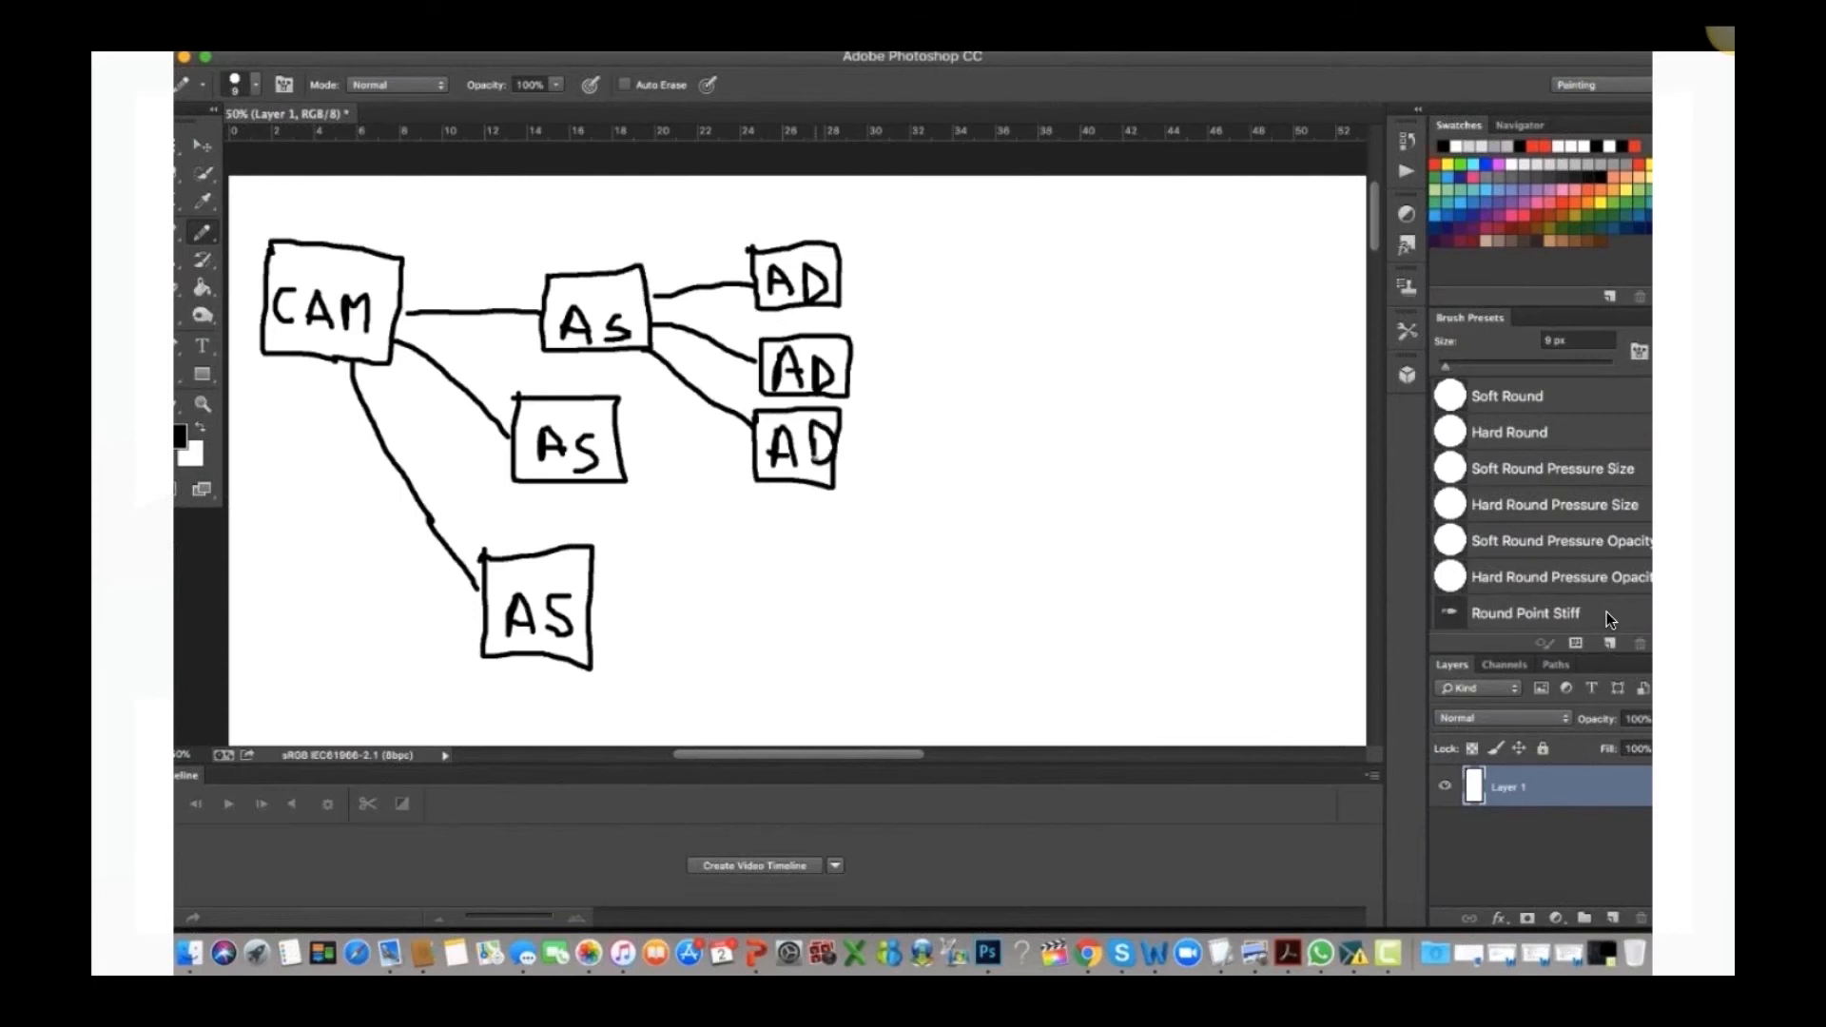
Step: Draw three unlabelled branch lines from each of the two lower AS boxes
{"action": "mouse_move", "coordinate": [617, 438]}
{"action": "left_mouse_down"}
{"action": "mouse_move", "coordinate": [708, 509]}
{"action": "mouse_move", "coordinate": [724, 564]}
{"action": "left_mouse_up"}
{"action": "left_click_drag", "start_coordinate": [591, 491], "coordinate": [699, 603]}
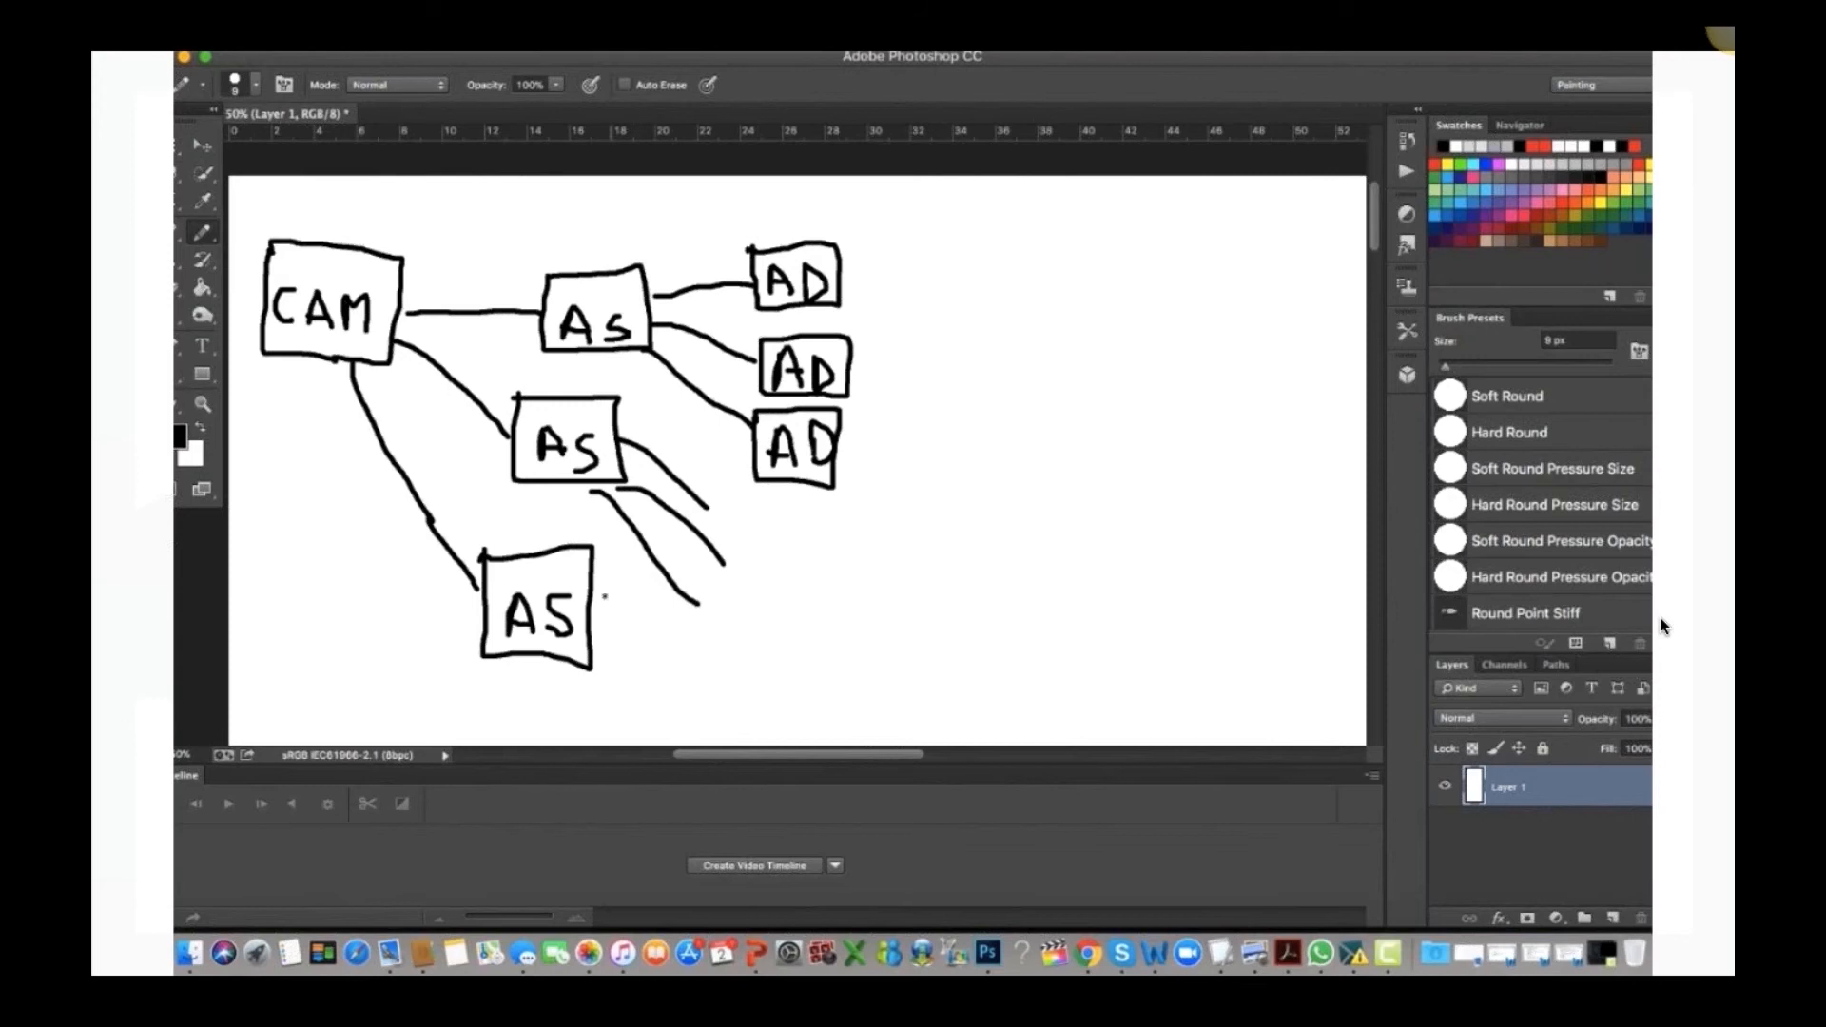
{"action": "left_click_drag", "start_coordinate": [587, 583], "coordinate": [704, 652]}
{"action": "left_click_drag", "start_coordinate": [593, 637], "coordinate": [704, 683]}
{"action": "left_click_drag", "start_coordinate": [591, 662], "coordinate": [692, 732]}
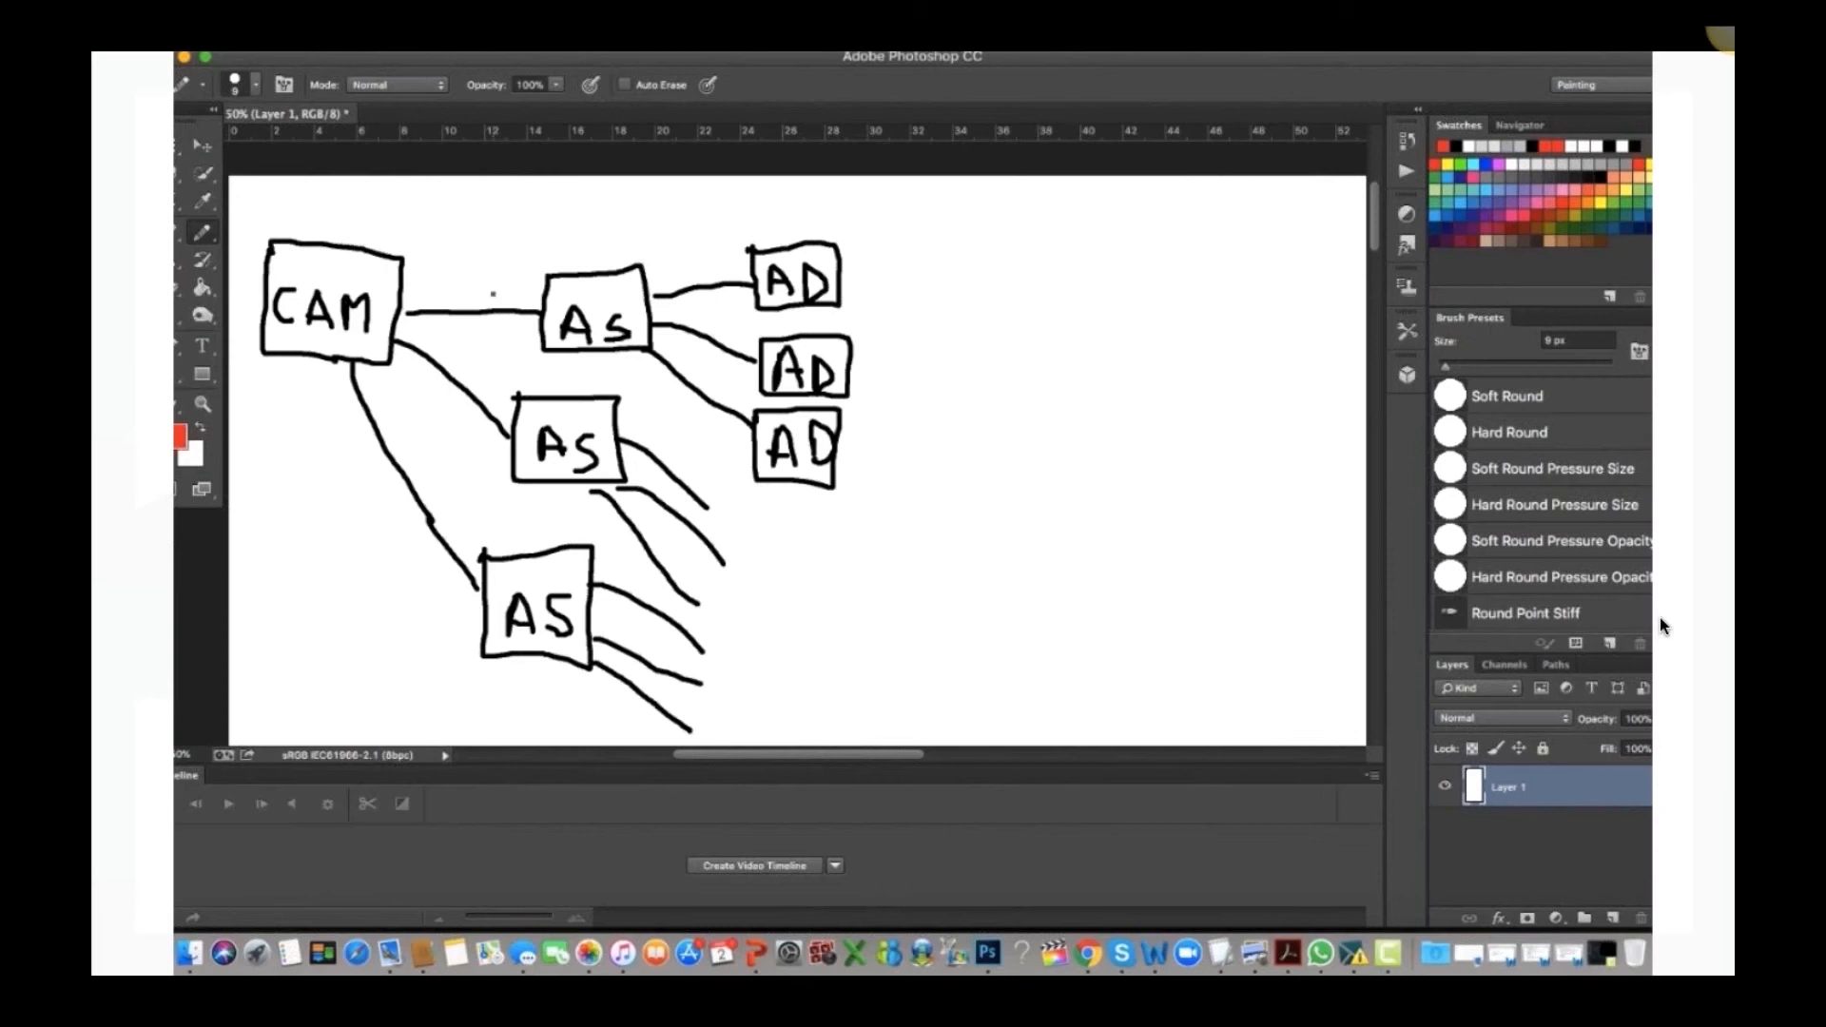
Step: Mark up the AS boxes in red: outline all three together, tick the uppermost one and cross out the other two
{"action": "mouse_move", "coordinate": [480, 234]}
{"action": "left_mouse_down"}
{"action": "mouse_move", "coordinate": [434, 521]}
{"action": "mouse_move", "coordinate": [440, 709]}
{"action": "mouse_move", "coordinate": [673, 684]}
{"action": "mouse_move", "coordinate": [671, 237]}
{"action": "mouse_move", "coordinate": [478, 232]}
{"action": "left_mouse_up"}
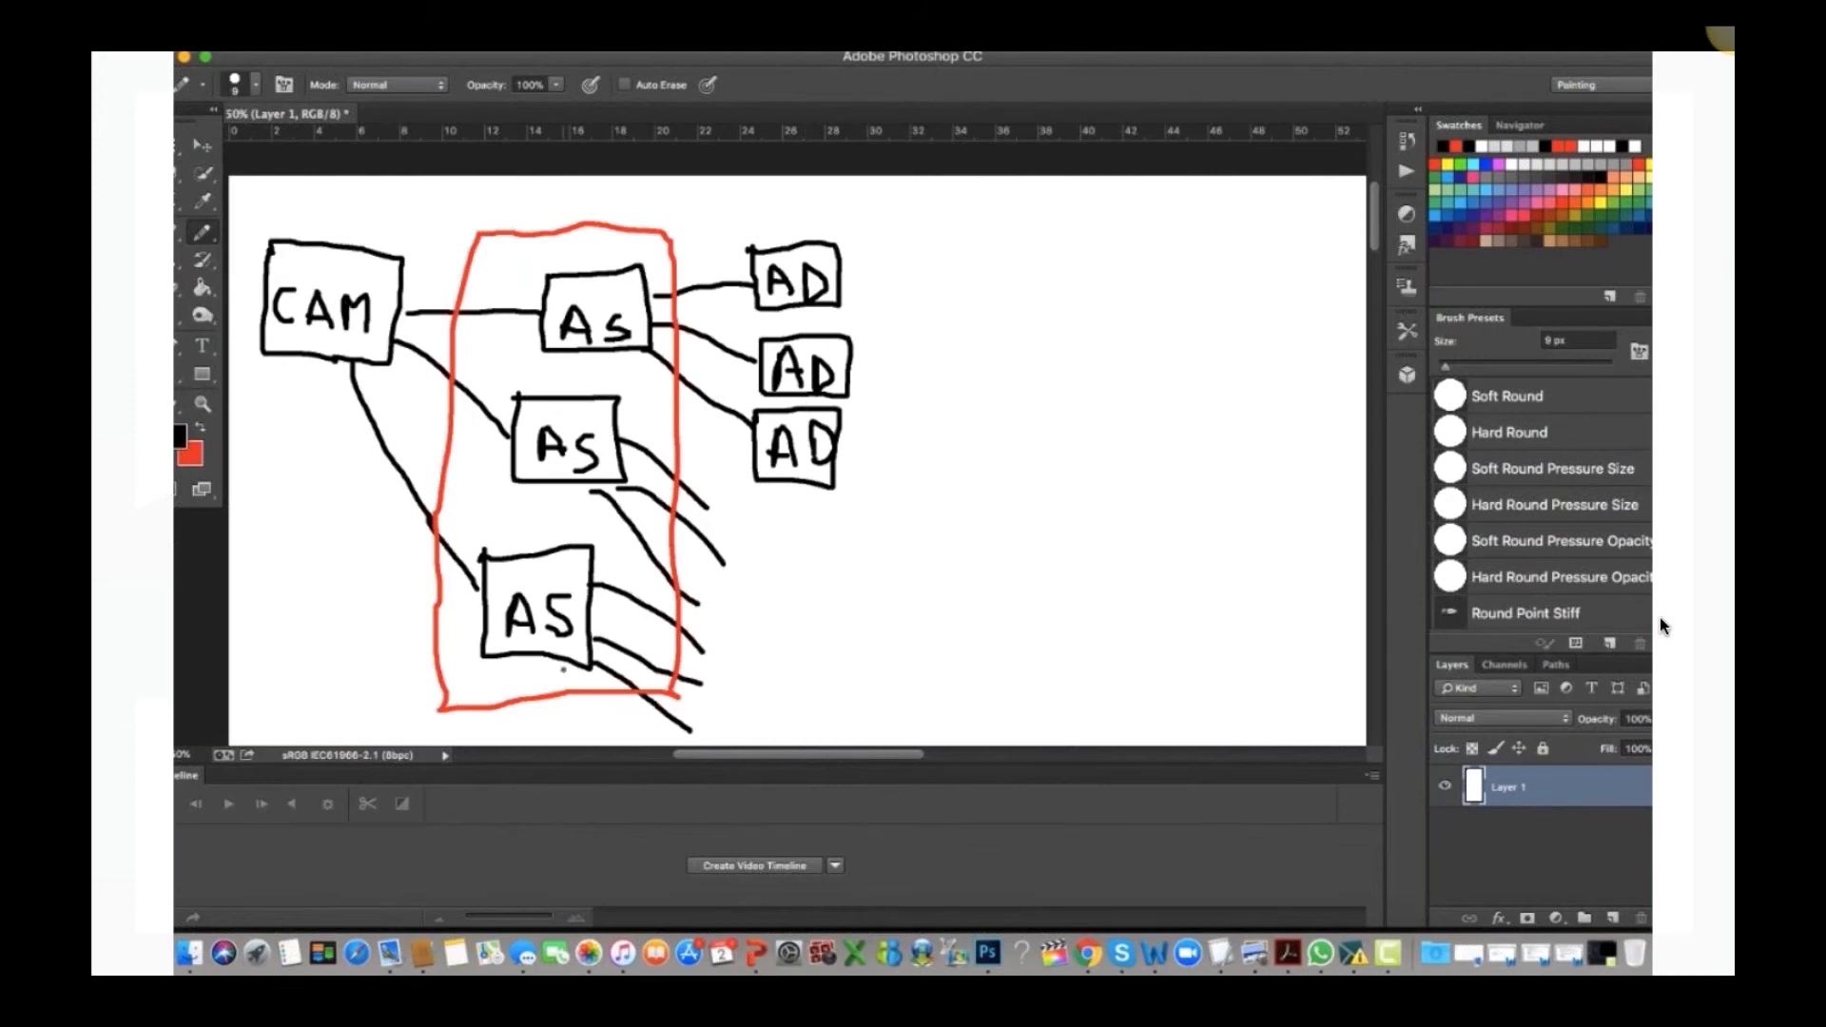
{"action": "scroll", "coordinate": [562, 656], "scroll_direction": "down", "scroll_amount": 3}
{"action": "scroll", "coordinate": [562, 656], "scroll_direction": "right", "scroll_amount": 1}
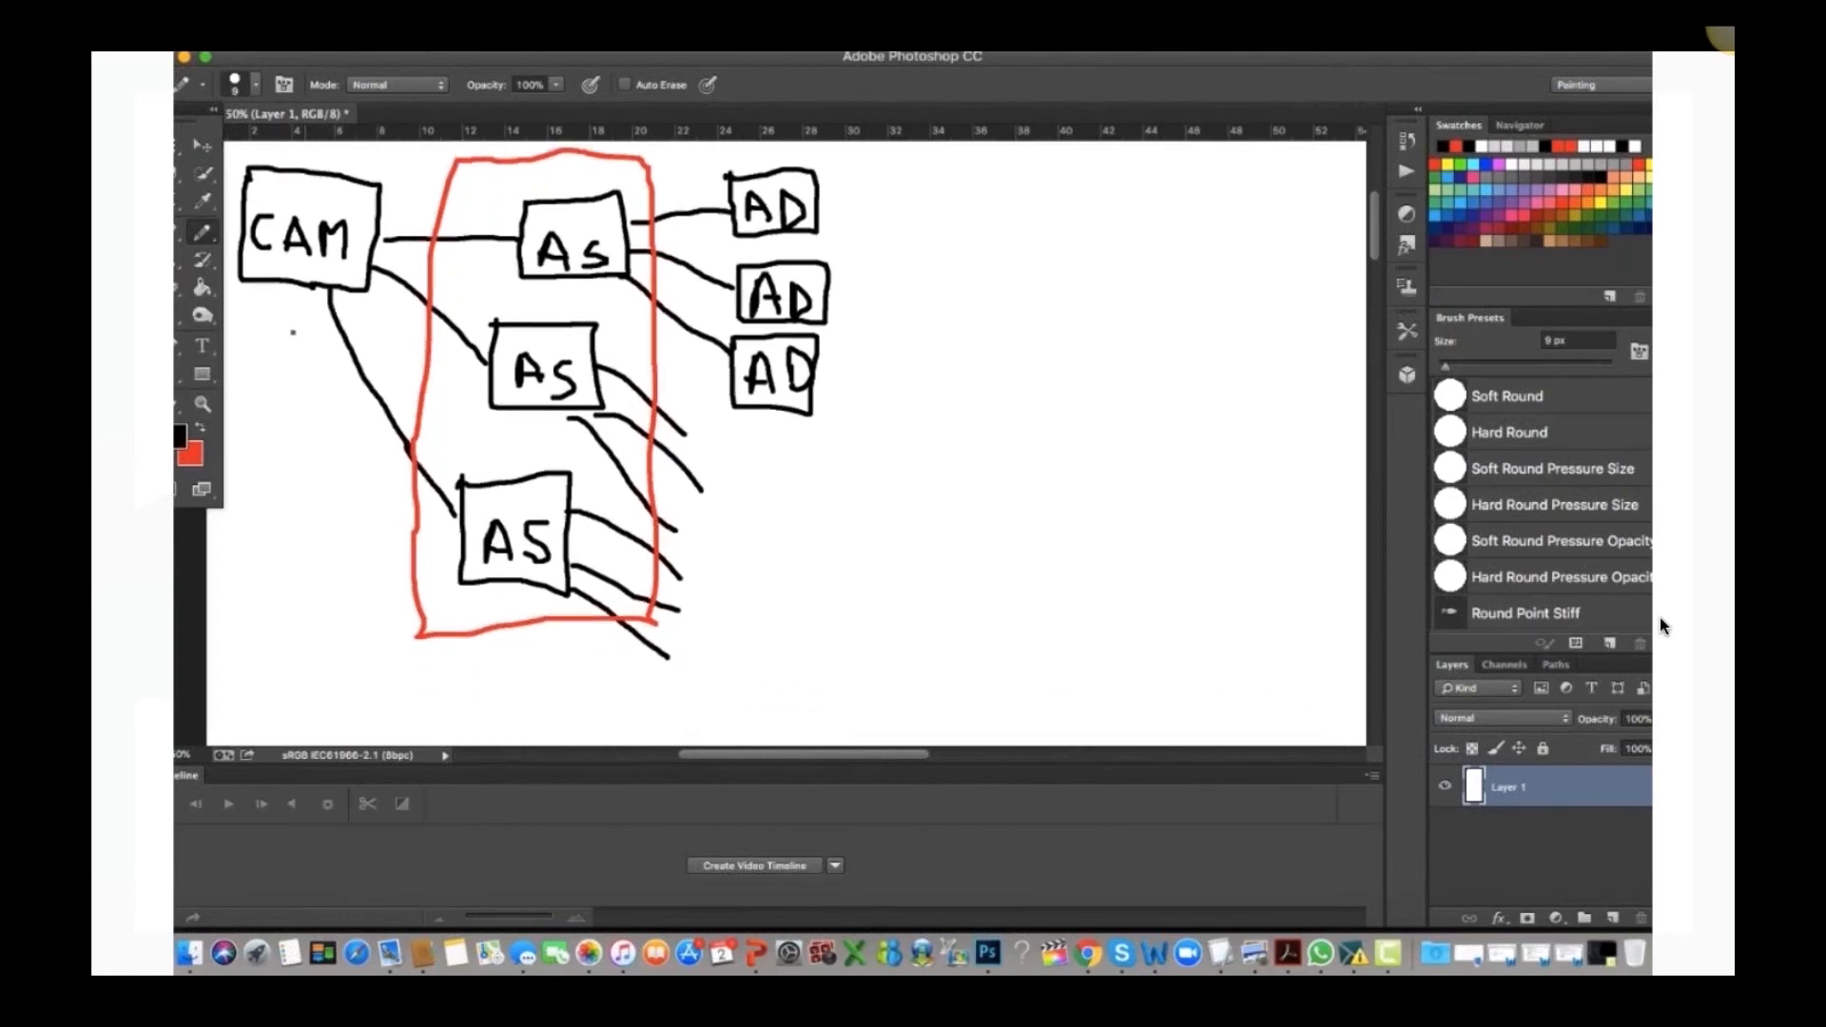
{"action": "key", "text": "x"}
{"action": "mouse_move", "coordinate": [568, 237]}
{"action": "left_mouse_down"}
{"action": "mouse_move", "coordinate": [614, 238]}
{"action": "mouse_move", "coordinate": [706, 155]}
{"action": "left_mouse_up"}
{"action": "left_click_drag", "start_coordinate": [490, 321], "coordinate": [606, 441]}
{"action": "mouse_move", "coordinate": [585, 322]}
{"action": "left_mouse_down"}
{"action": "mouse_move", "coordinate": [513, 425]}
{"action": "mouse_move", "coordinate": [575, 597]}
{"action": "left_mouse_up"}
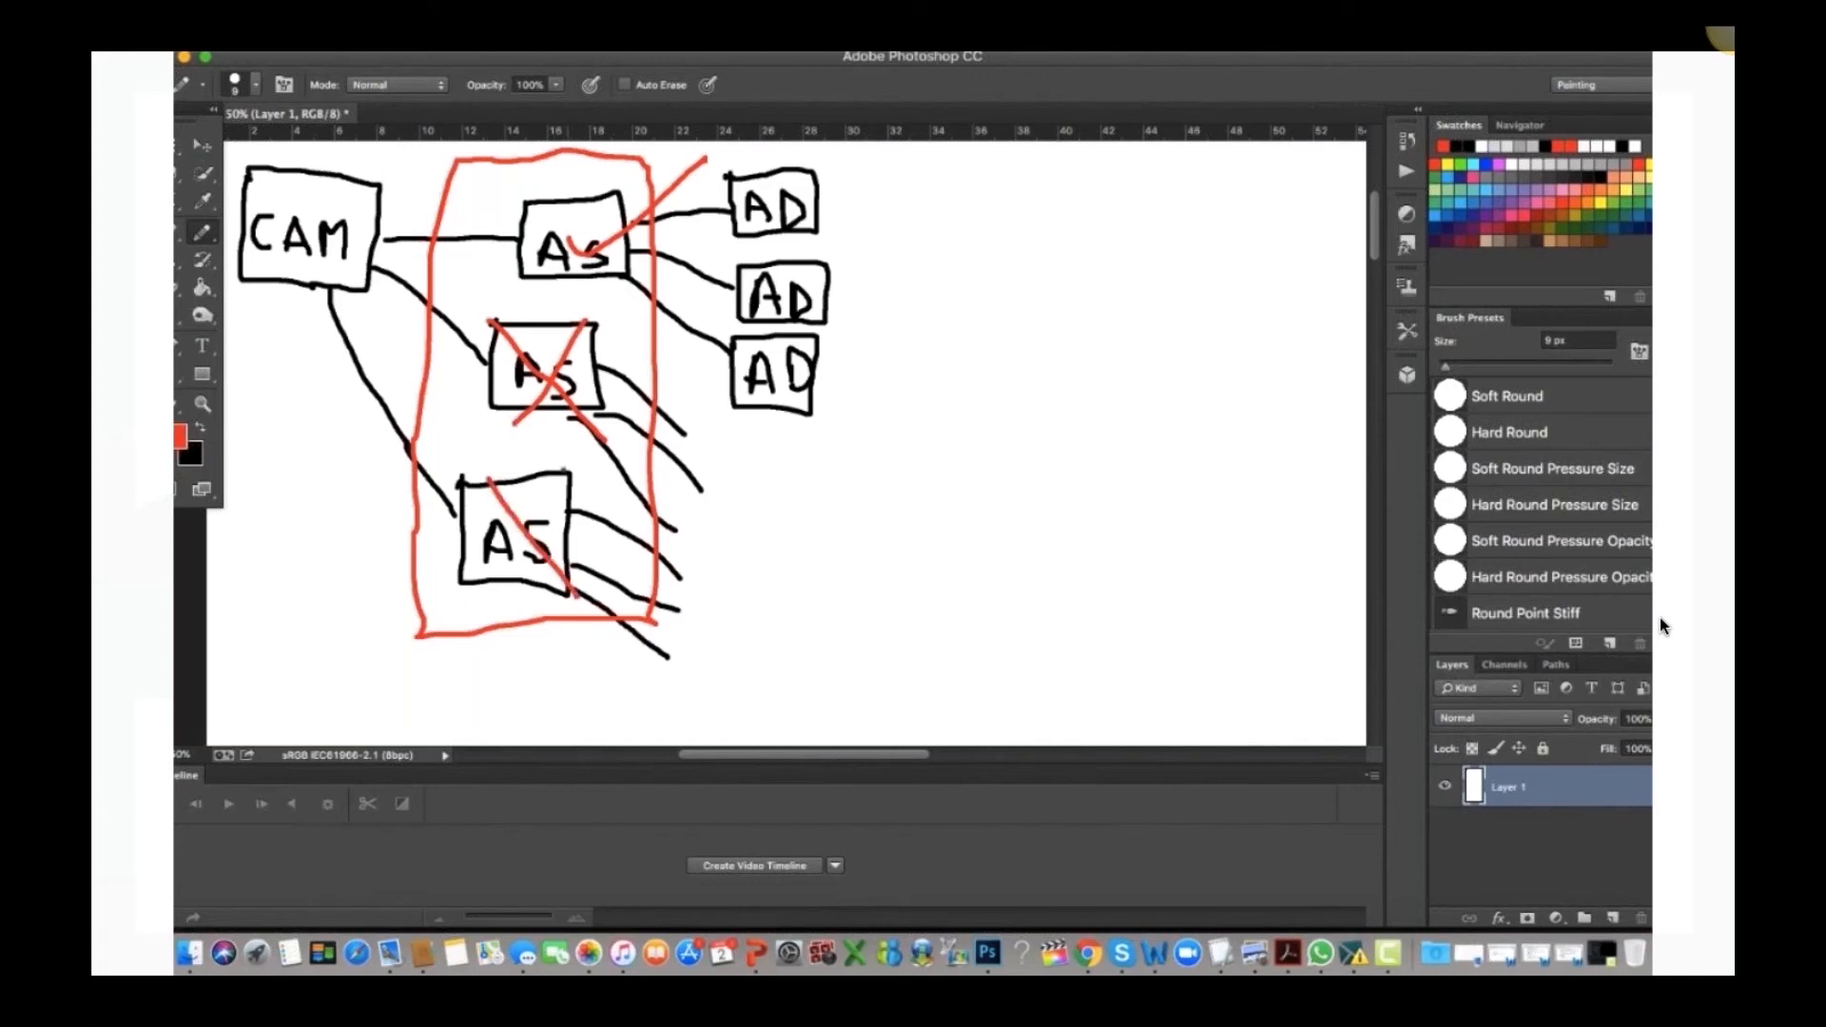
{"action": "left_click_drag", "start_coordinate": [566, 472], "coordinate": [485, 588]}
Step: Put a red tick on the middle AD box and cross out the other two AD boxes
{"action": "mouse_move", "coordinate": [798, 292]}
{"action": "left_mouse_down"}
{"action": "mouse_move", "coordinate": [806, 307]}
{"action": "mouse_move", "coordinate": [911, 216]}
{"action": "left_mouse_up"}
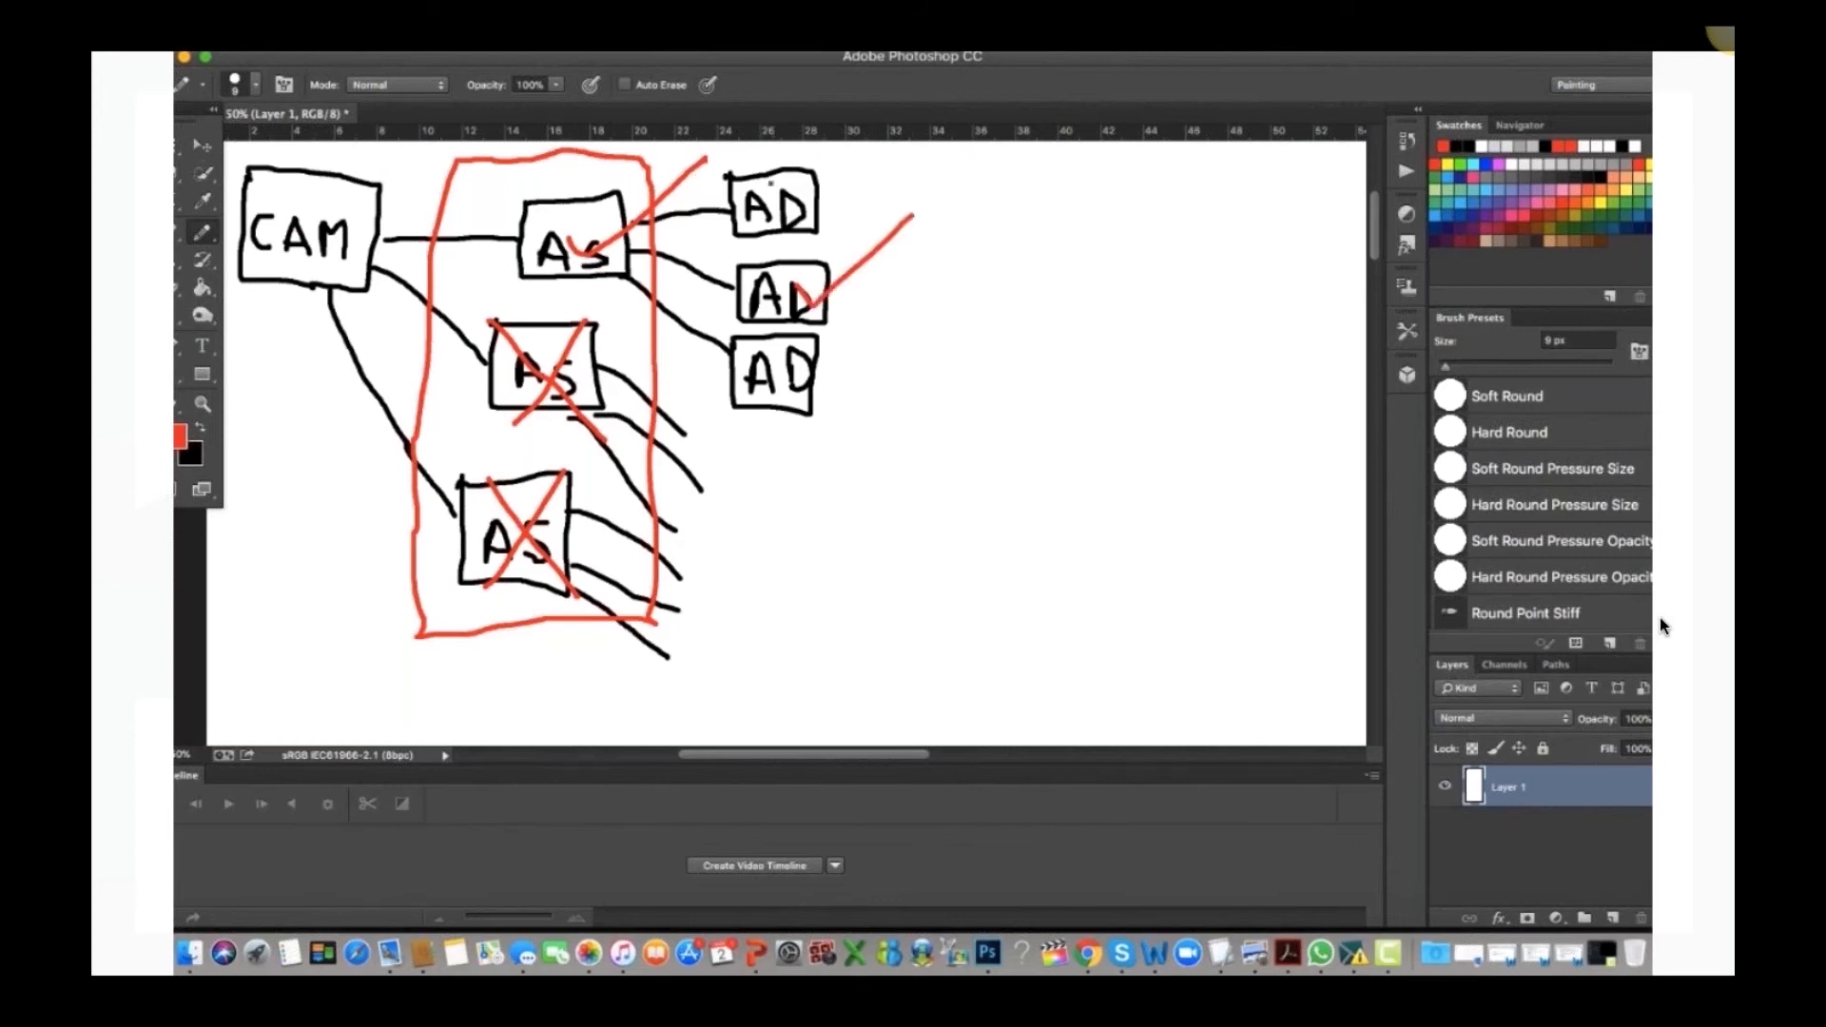
{"action": "left_click_drag", "start_coordinate": [749, 163], "coordinate": [810, 231]}
{"action": "left_click_drag", "start_coordinate": [823, 158], "coordinate": [753, 233]}
{"action": "left_click_drag", "start_coordinate": [744, 338], "coordinate": [813, 427]}
{"action": "left_click_drag", "start_coordinate": [818, 338], "coordinate": [742, 427]}
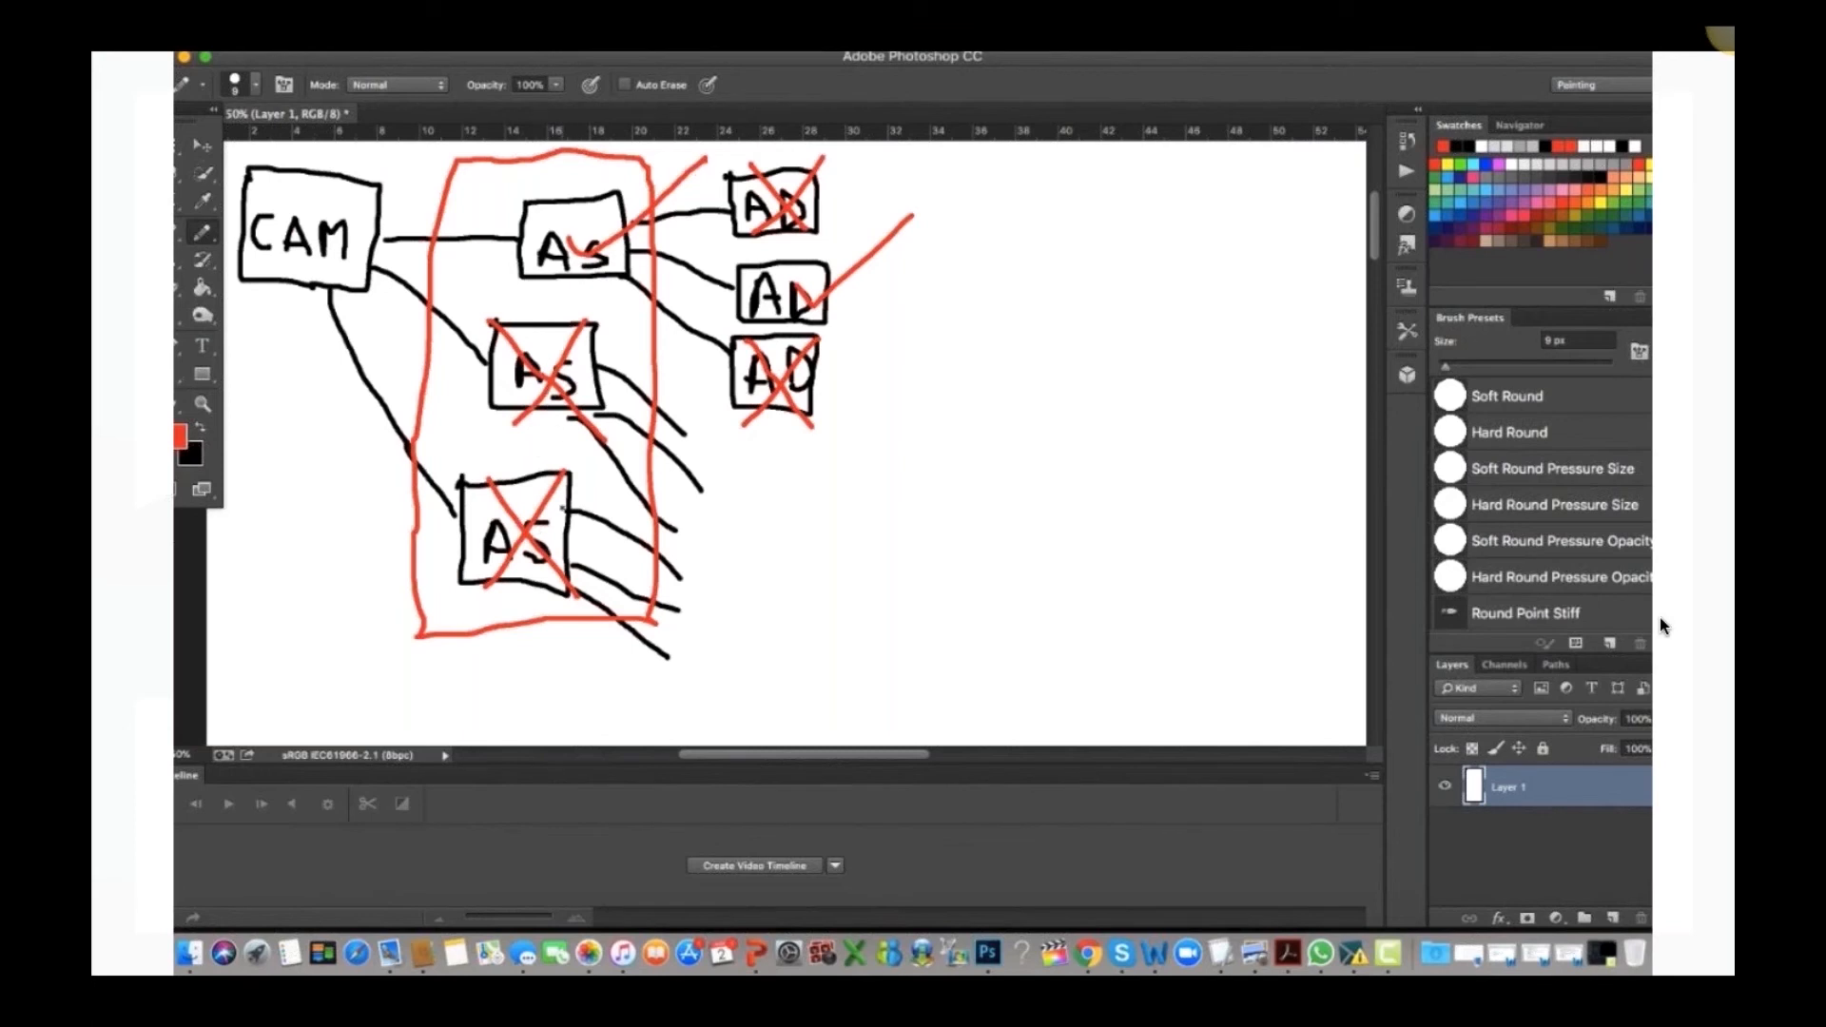
{"action": "scroll", "coordinate": [818, 475], "scroll_direction": "down", "scroll_amount": 5}
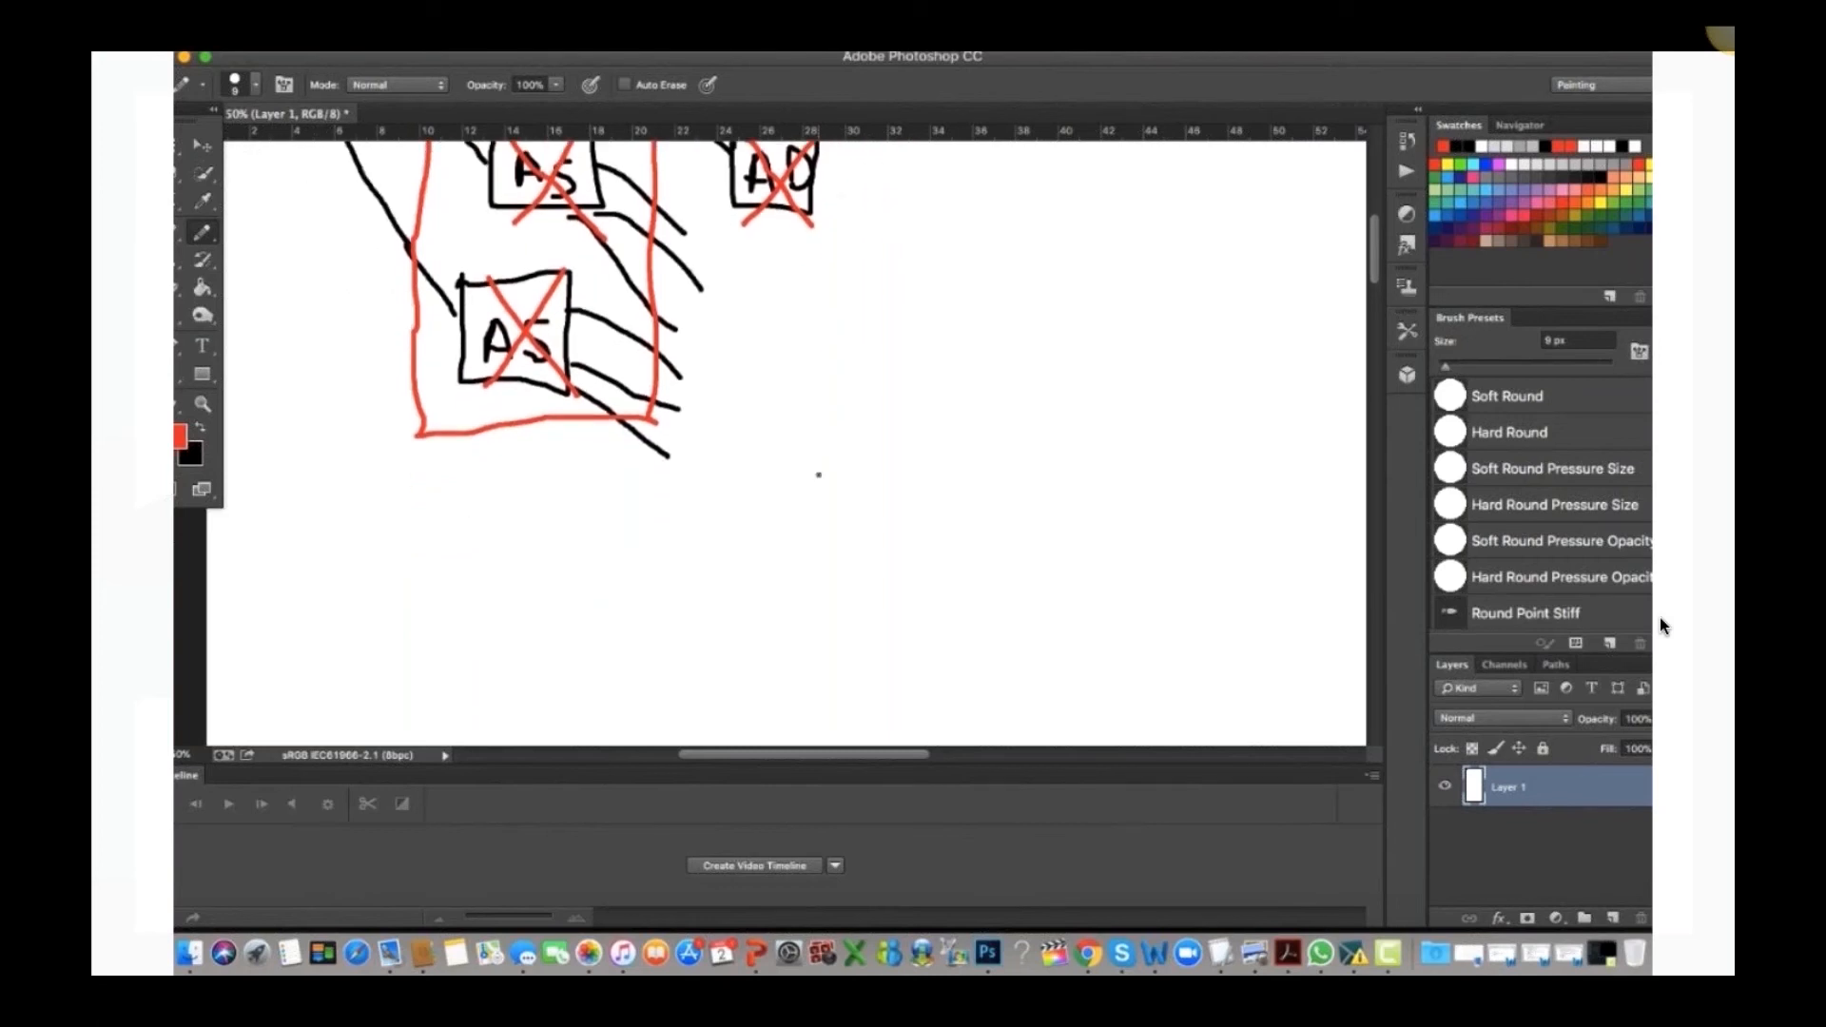
{"action": "scroll", "coordinate": [818, 474], "scroll_direction": "up", "scroll_amount": 5}
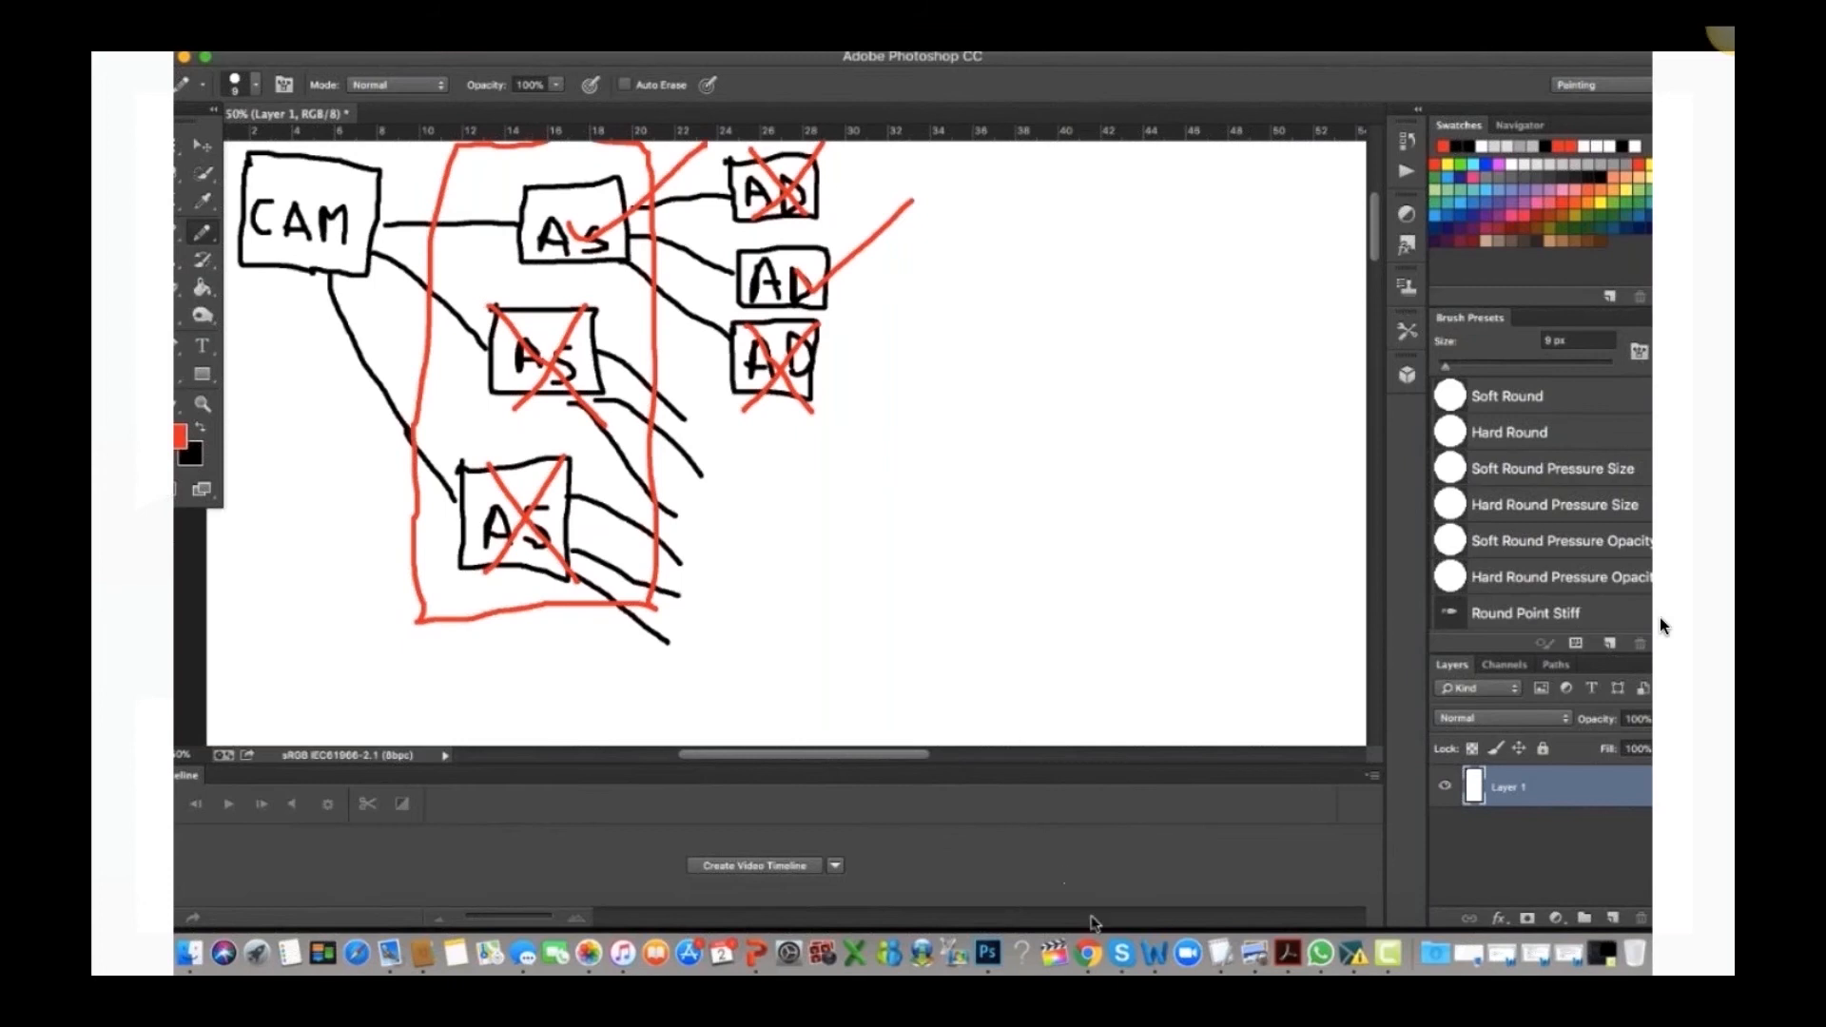
Step: Switch to Facebook Business in Chrome and go from the account's payment settings to Ads Manager
{"action": "left_click", "coordinate": [1093, 958]}
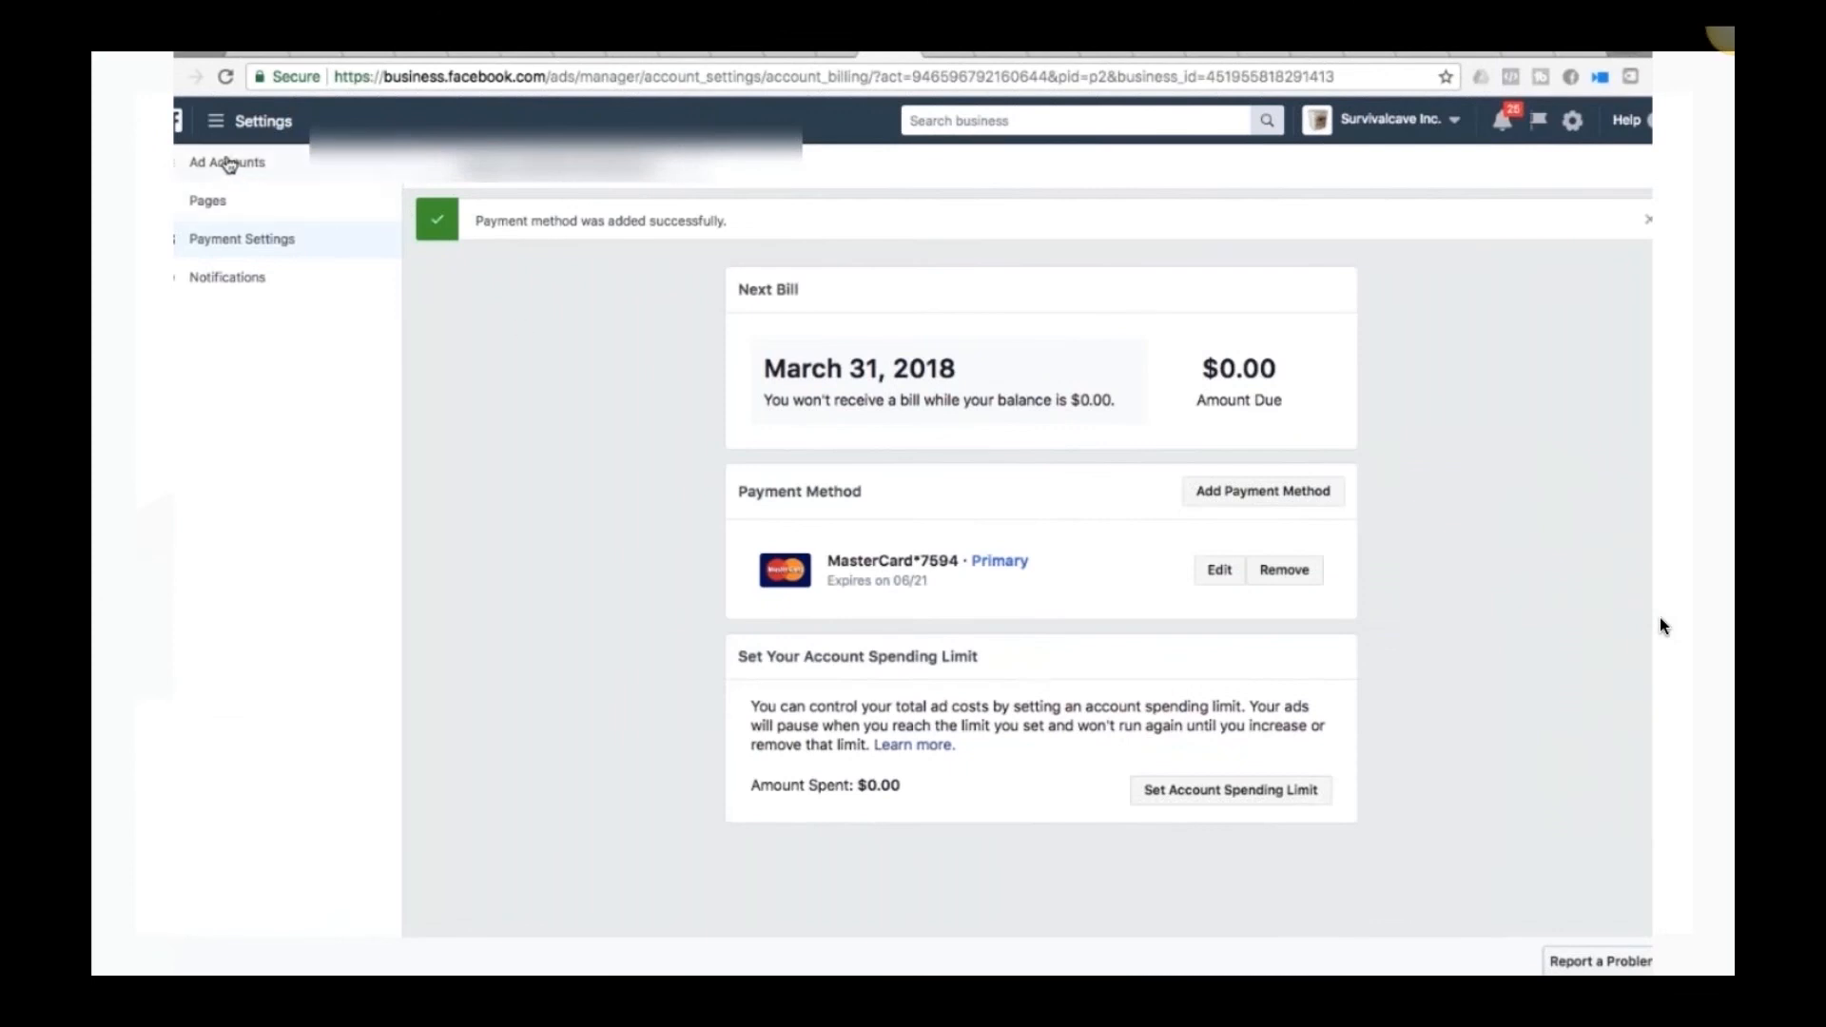
{"action": "left_click", "coordinate": [233, 128]}
{"action": "left_click", "coordinate": [197, 234]}
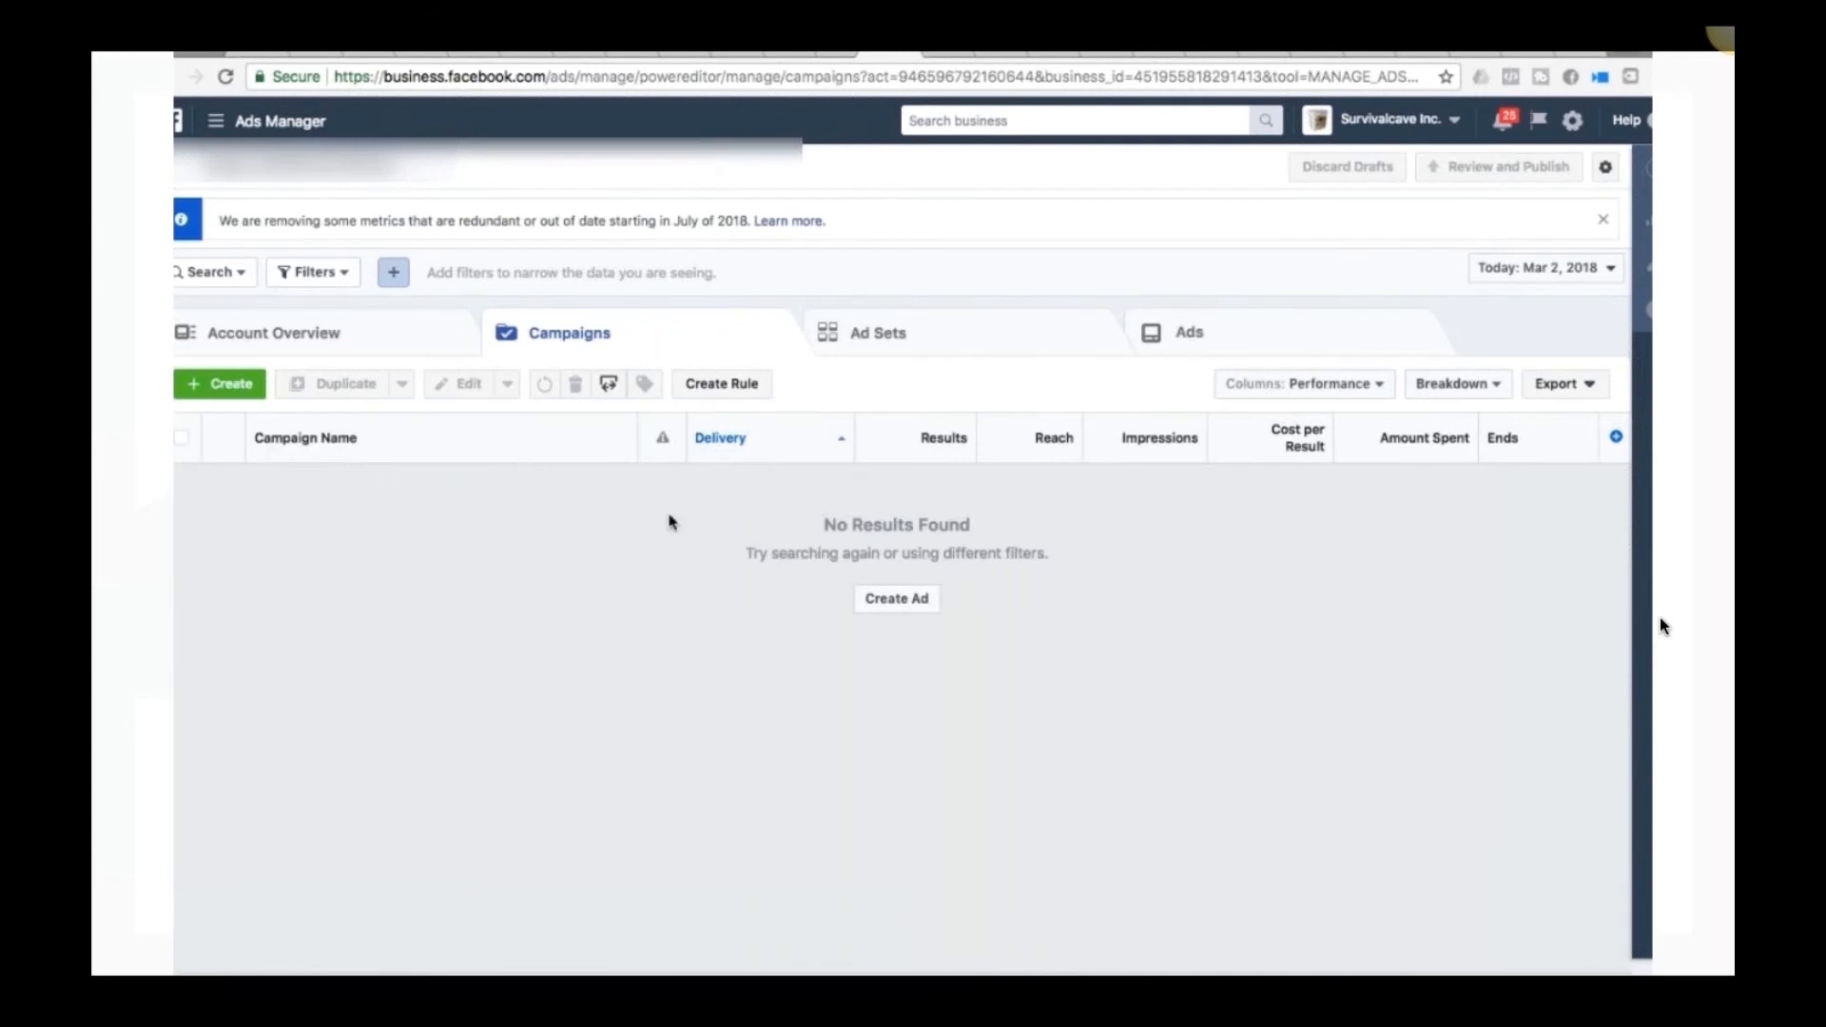
Step: Look through the Ad Sets and Ads views, then return to the Campaigns view
{"action": "left_click", "coordinate": [908, 333]}
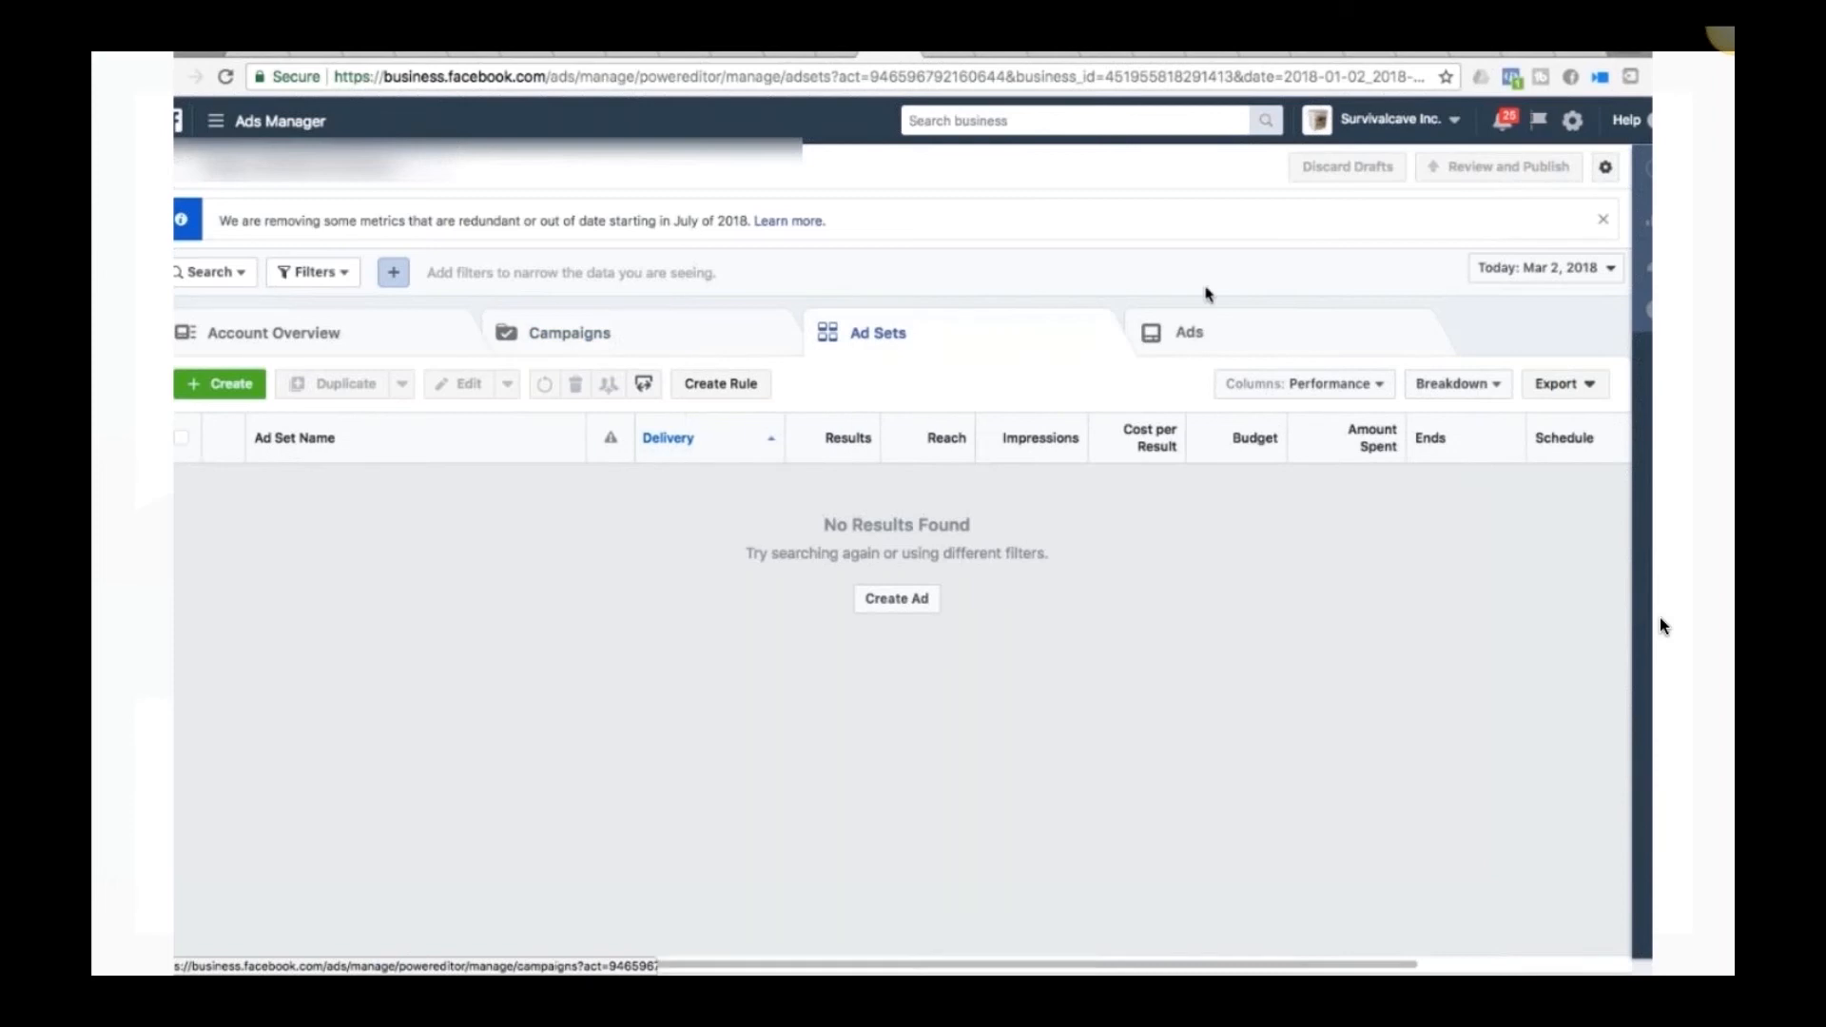
{"action": "left_click", "coordinate": [1248, 344]}
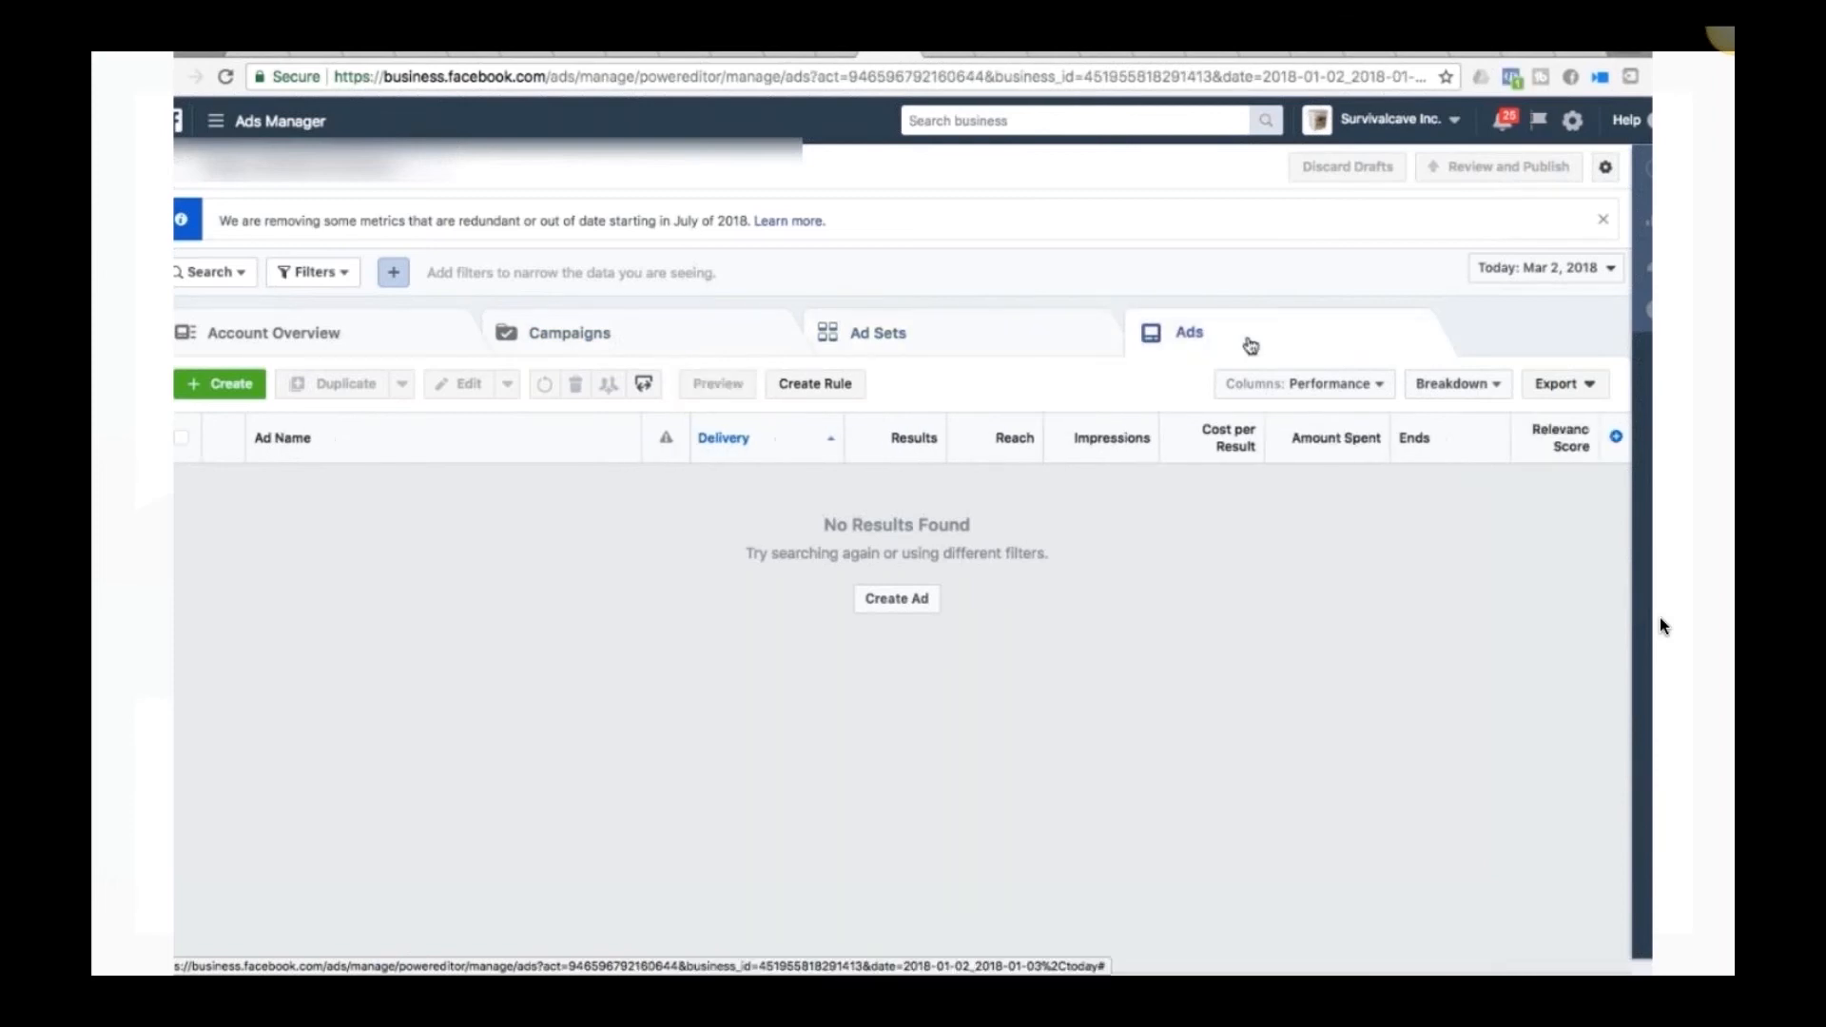
{"action": "left_click", "coordinate": [648, 352]}
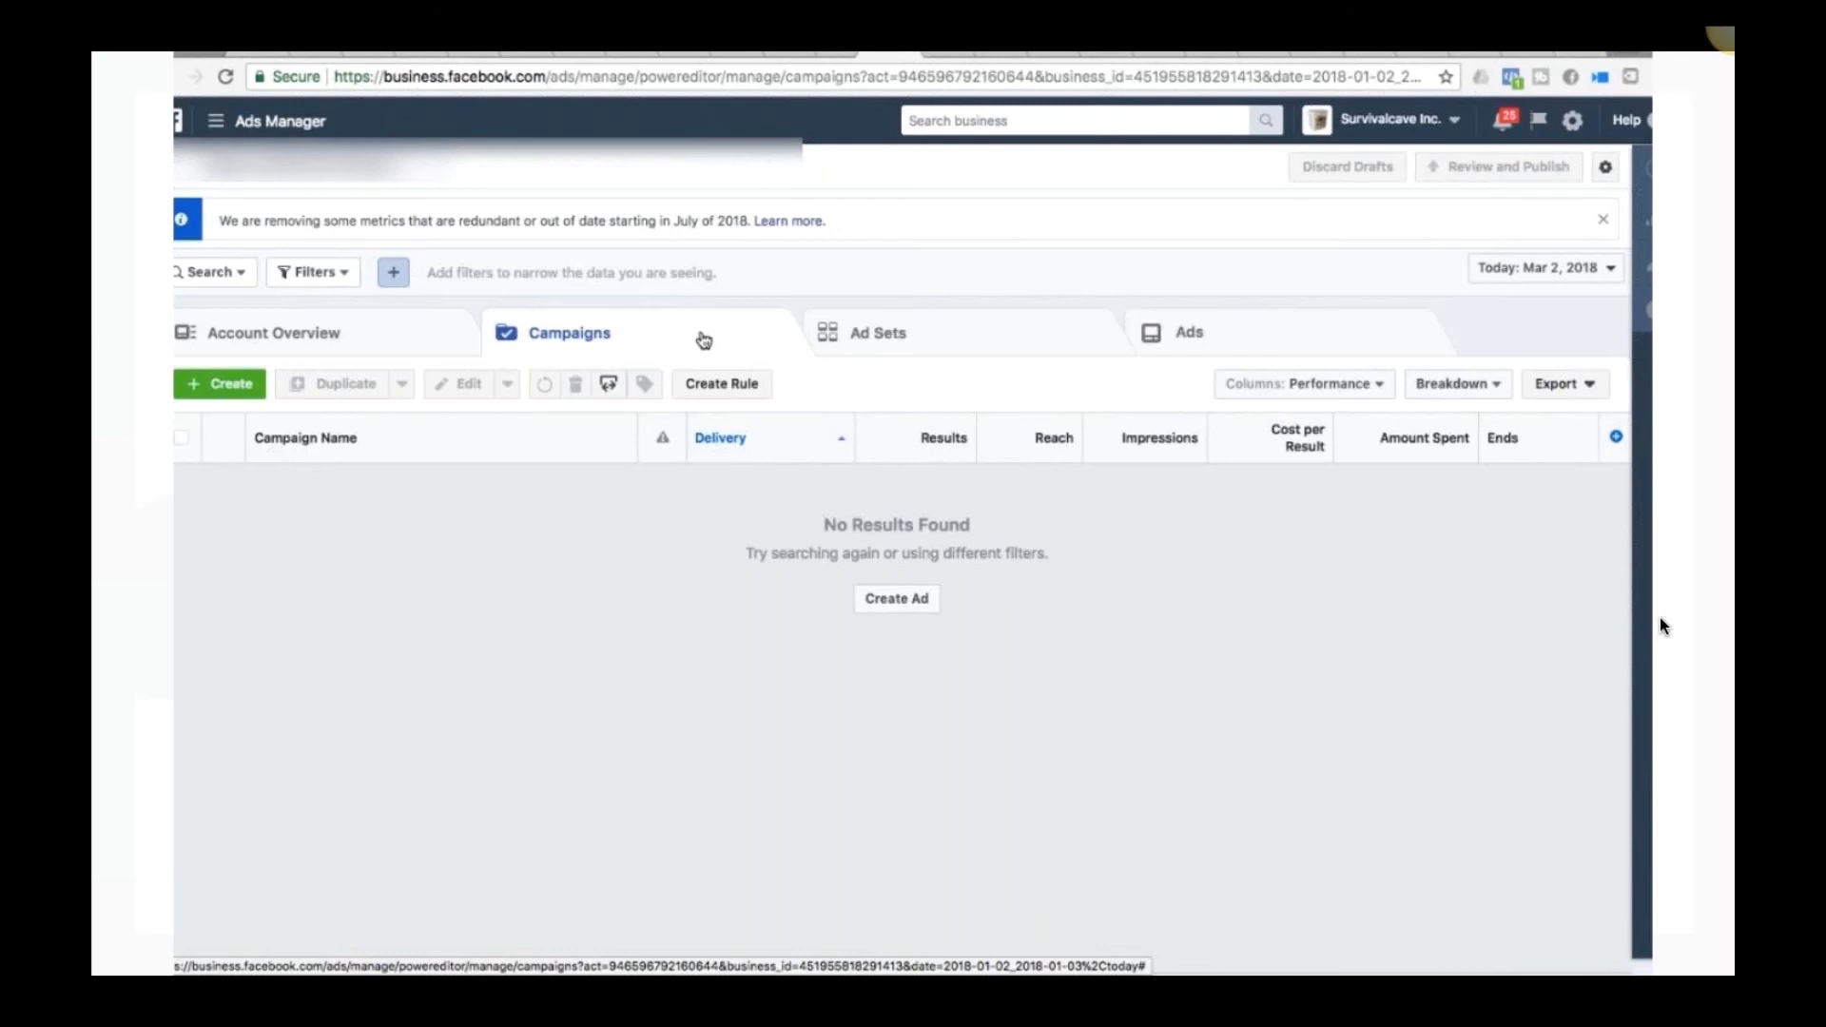
Step: Review the full list of business tools, visit Page Posts and return to the Ads Manager campaigns
{"action": "left_click", "coordinate": [215, 121]}
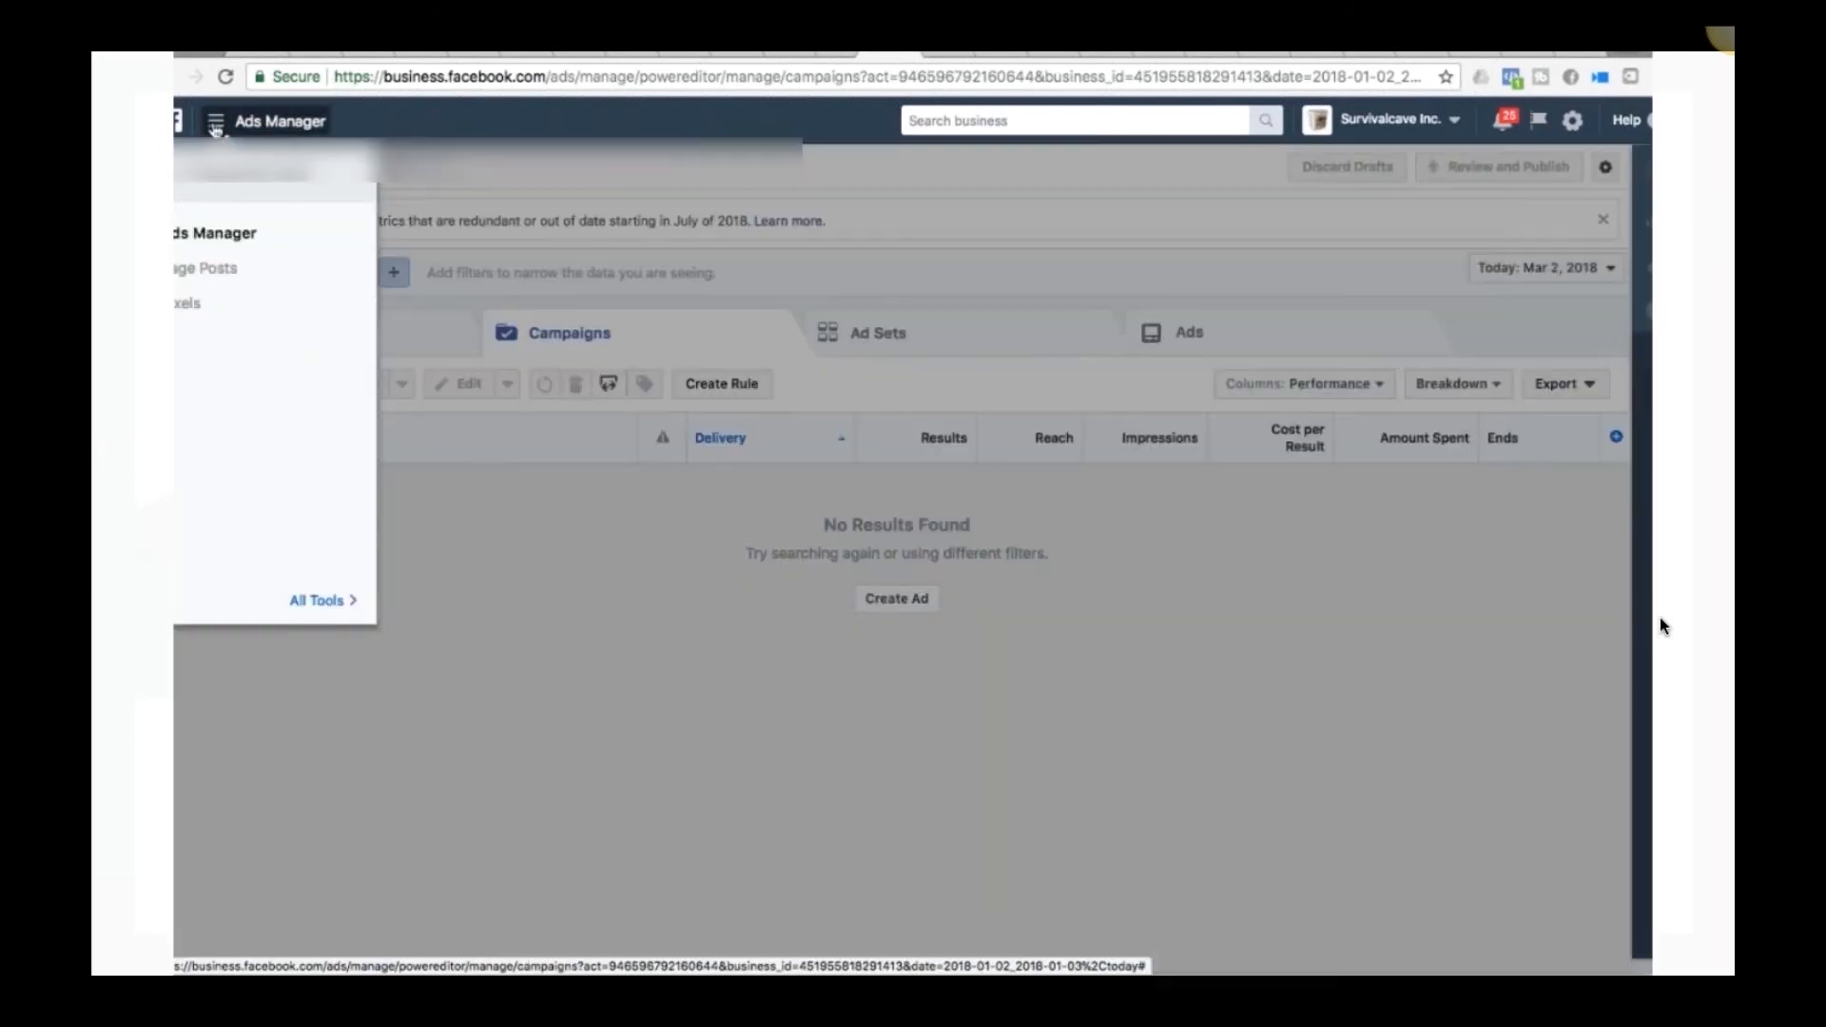
{"action": "mouse_move", "coordinate": [331, 608]}
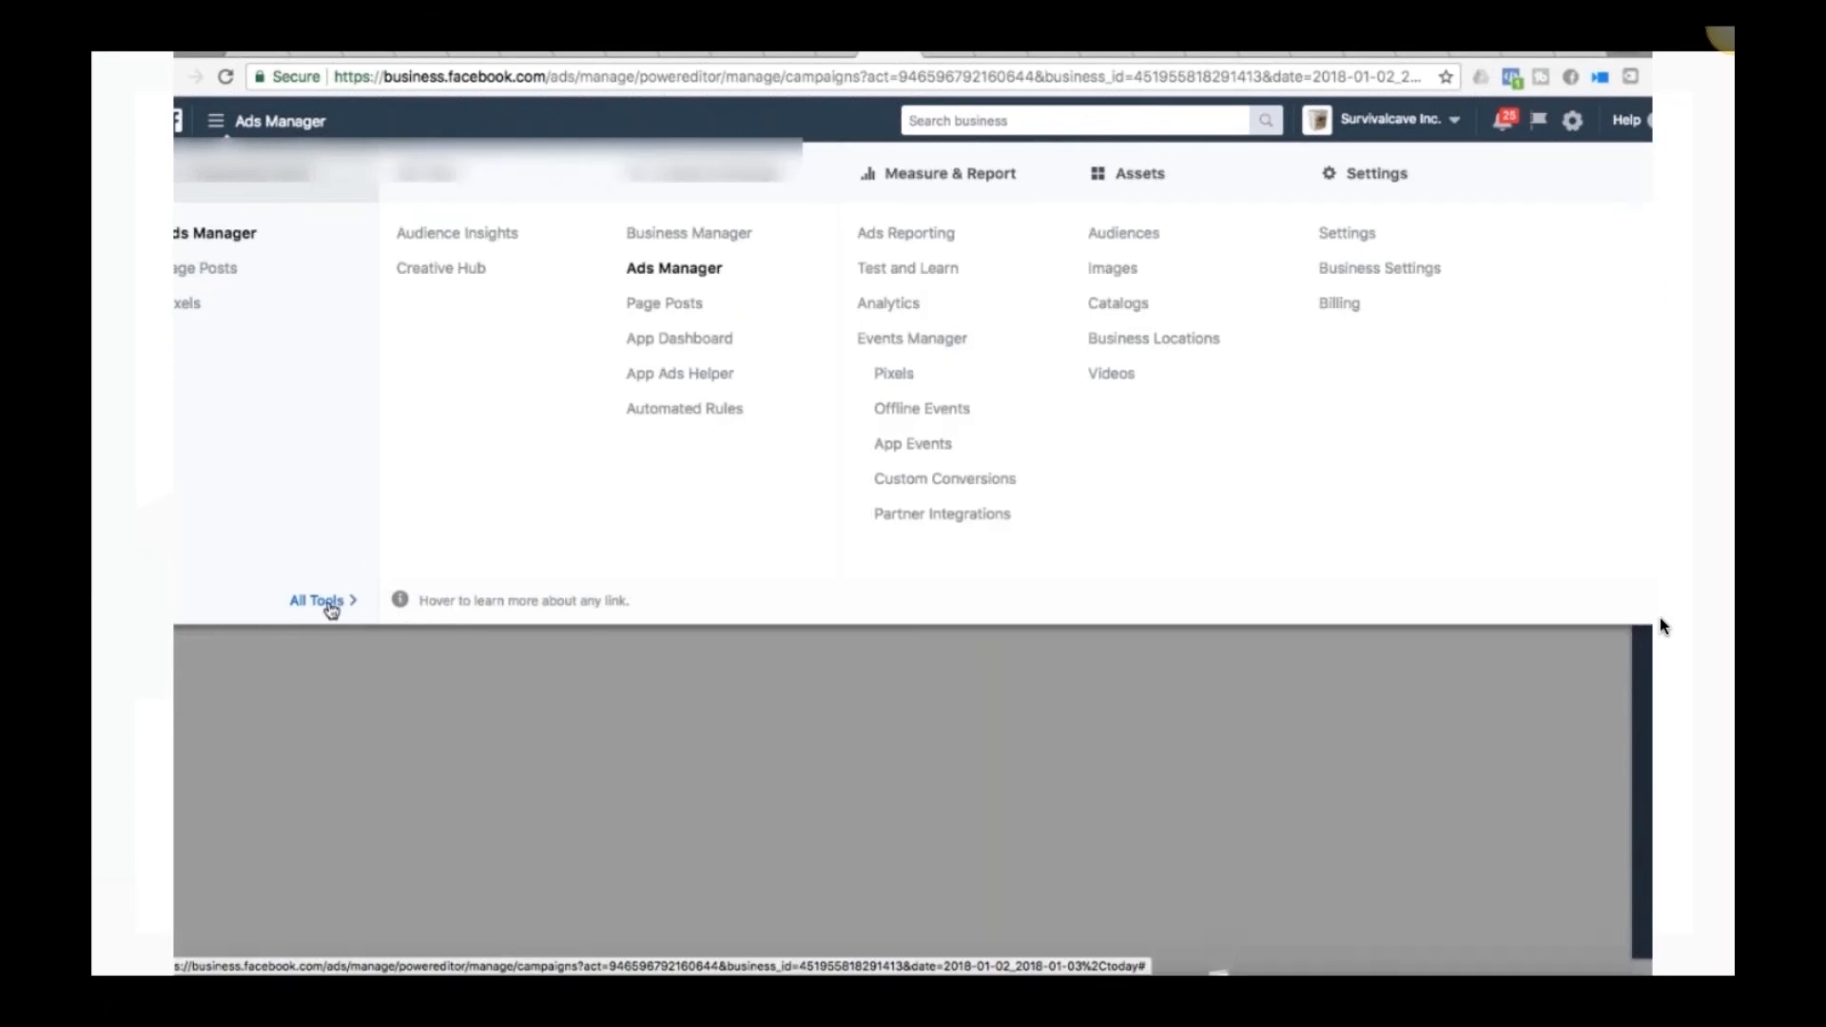
{"action": "left_click", "coordinate": [207, 268]}
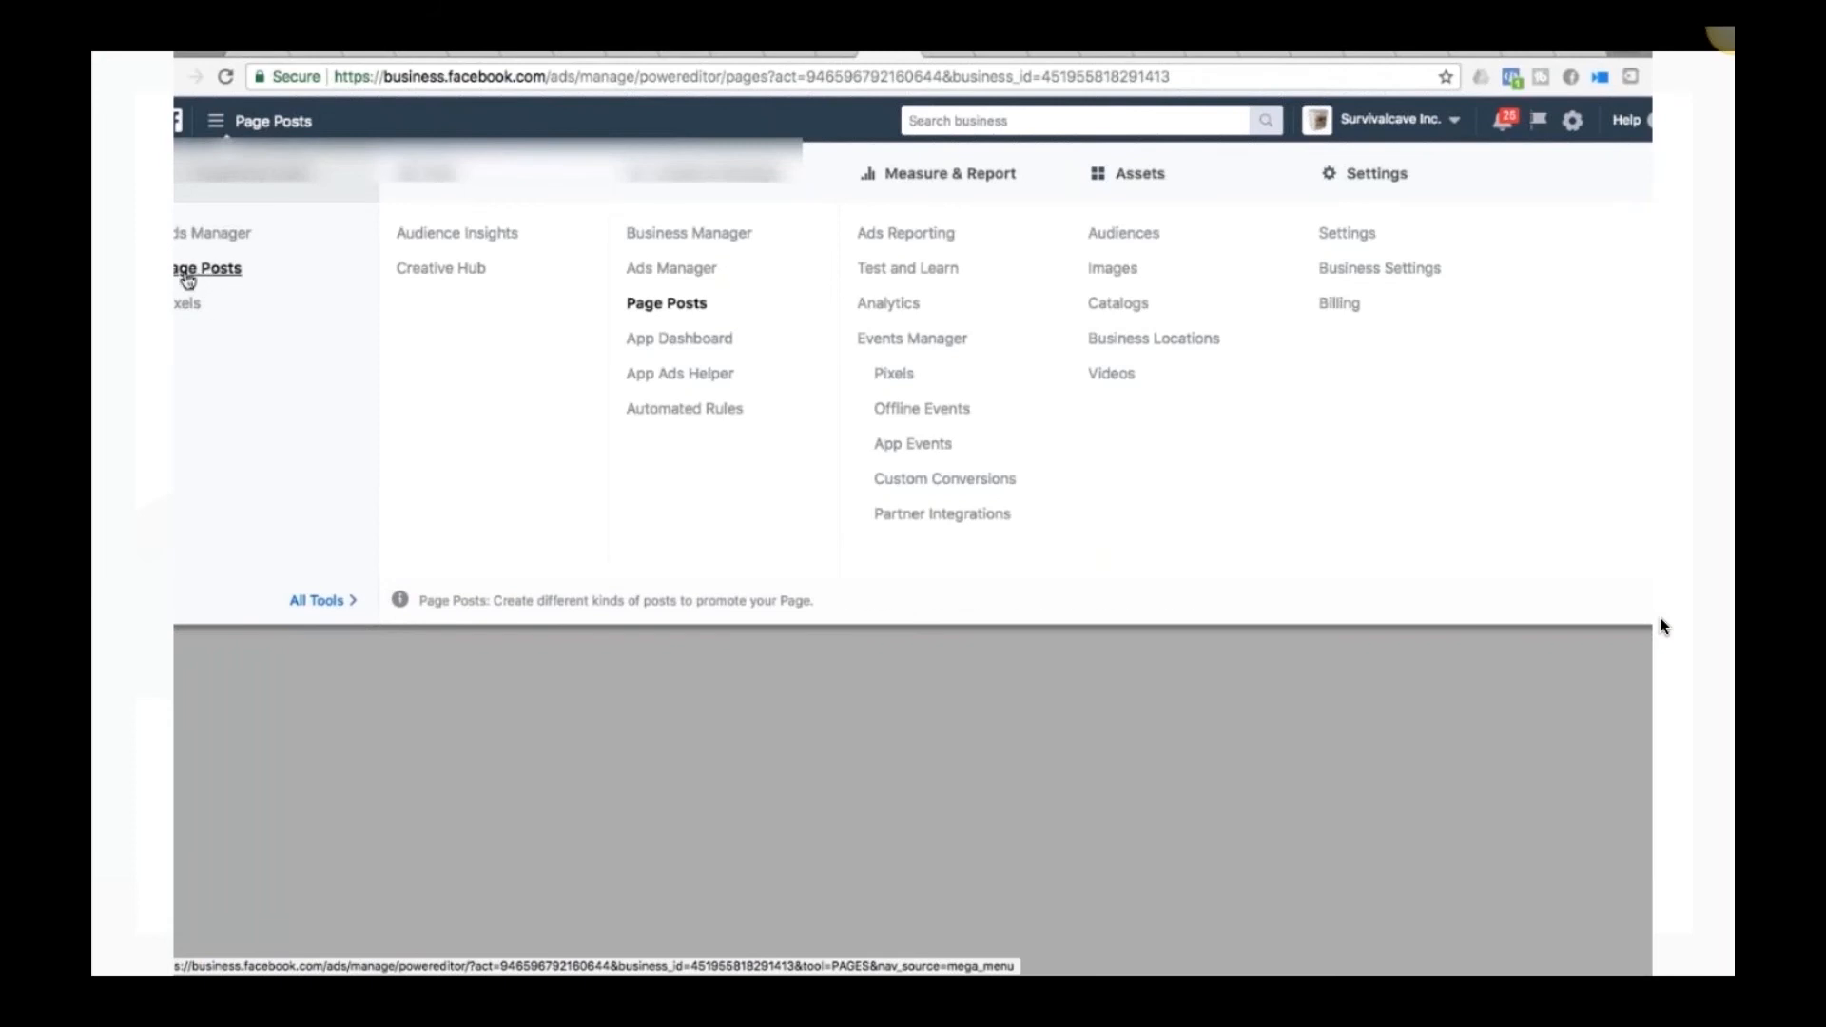
{"action": "left_click", "coordinate": [193, 243]}
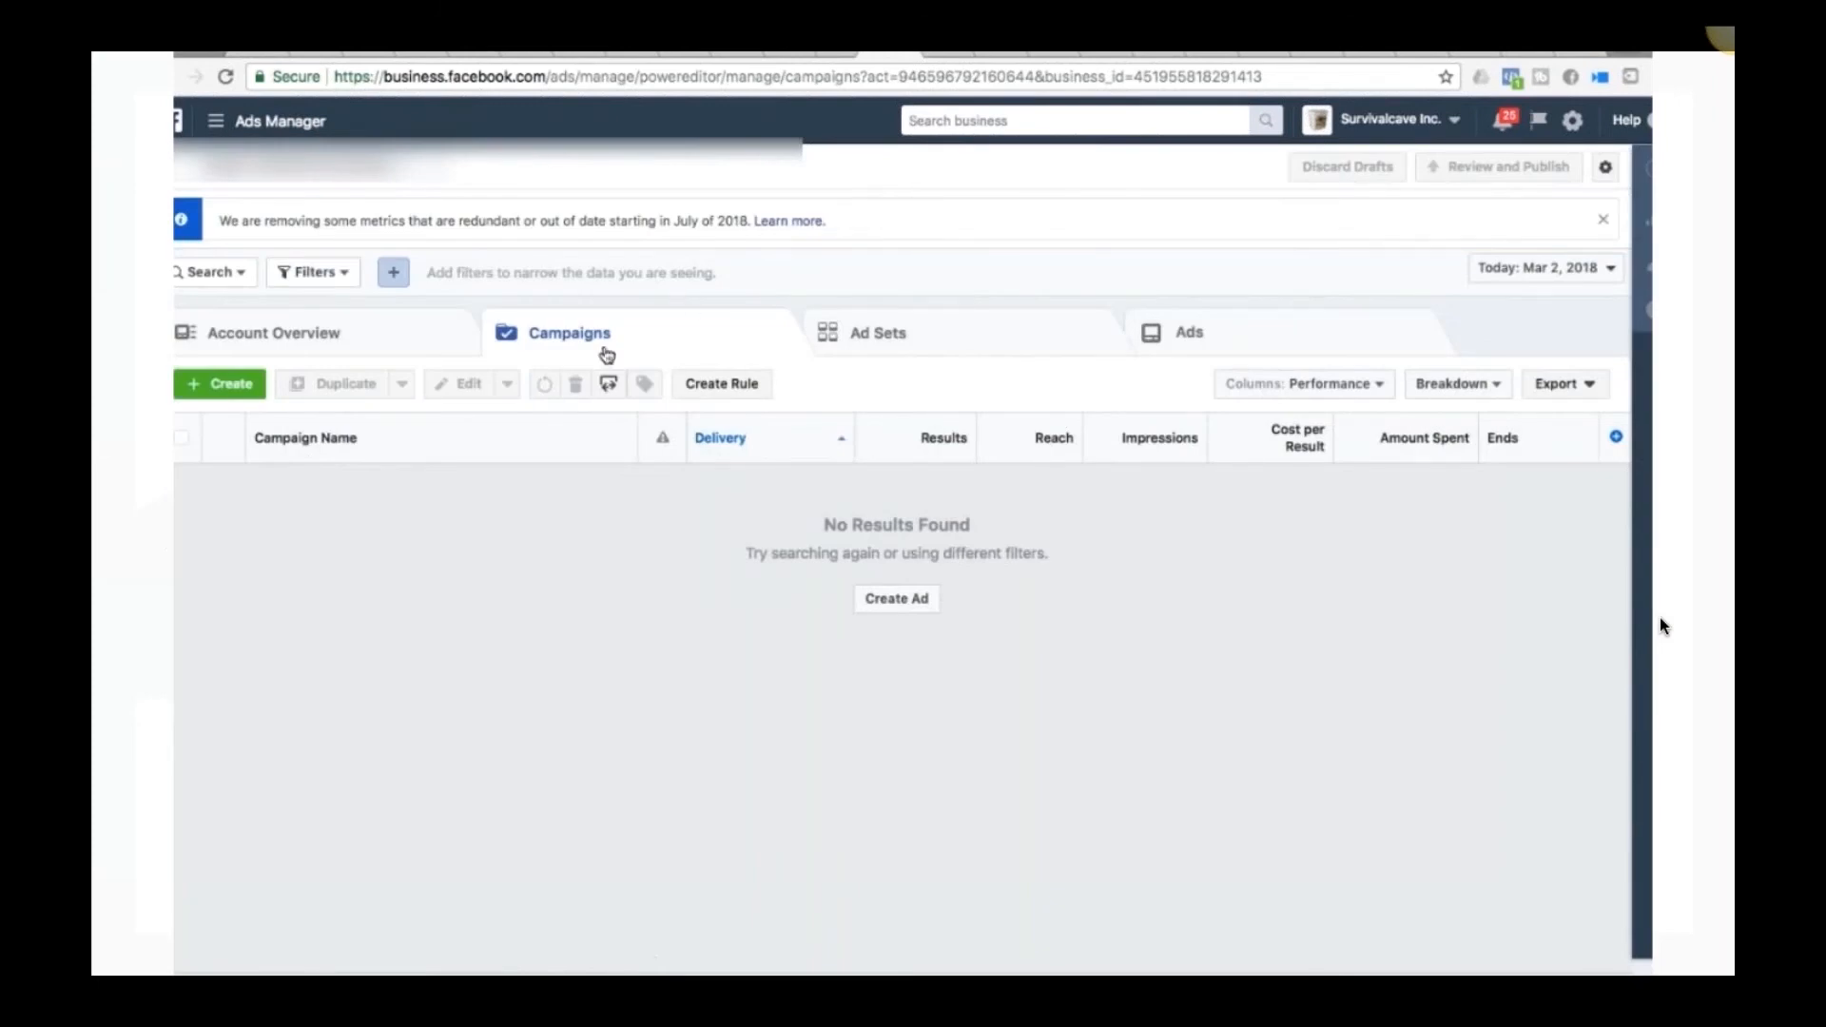
Step: Start creating a new campaign and compare the Engagement and Traffic marketing objectives
{"action": "left_click", "coordinate": [234, 385]}
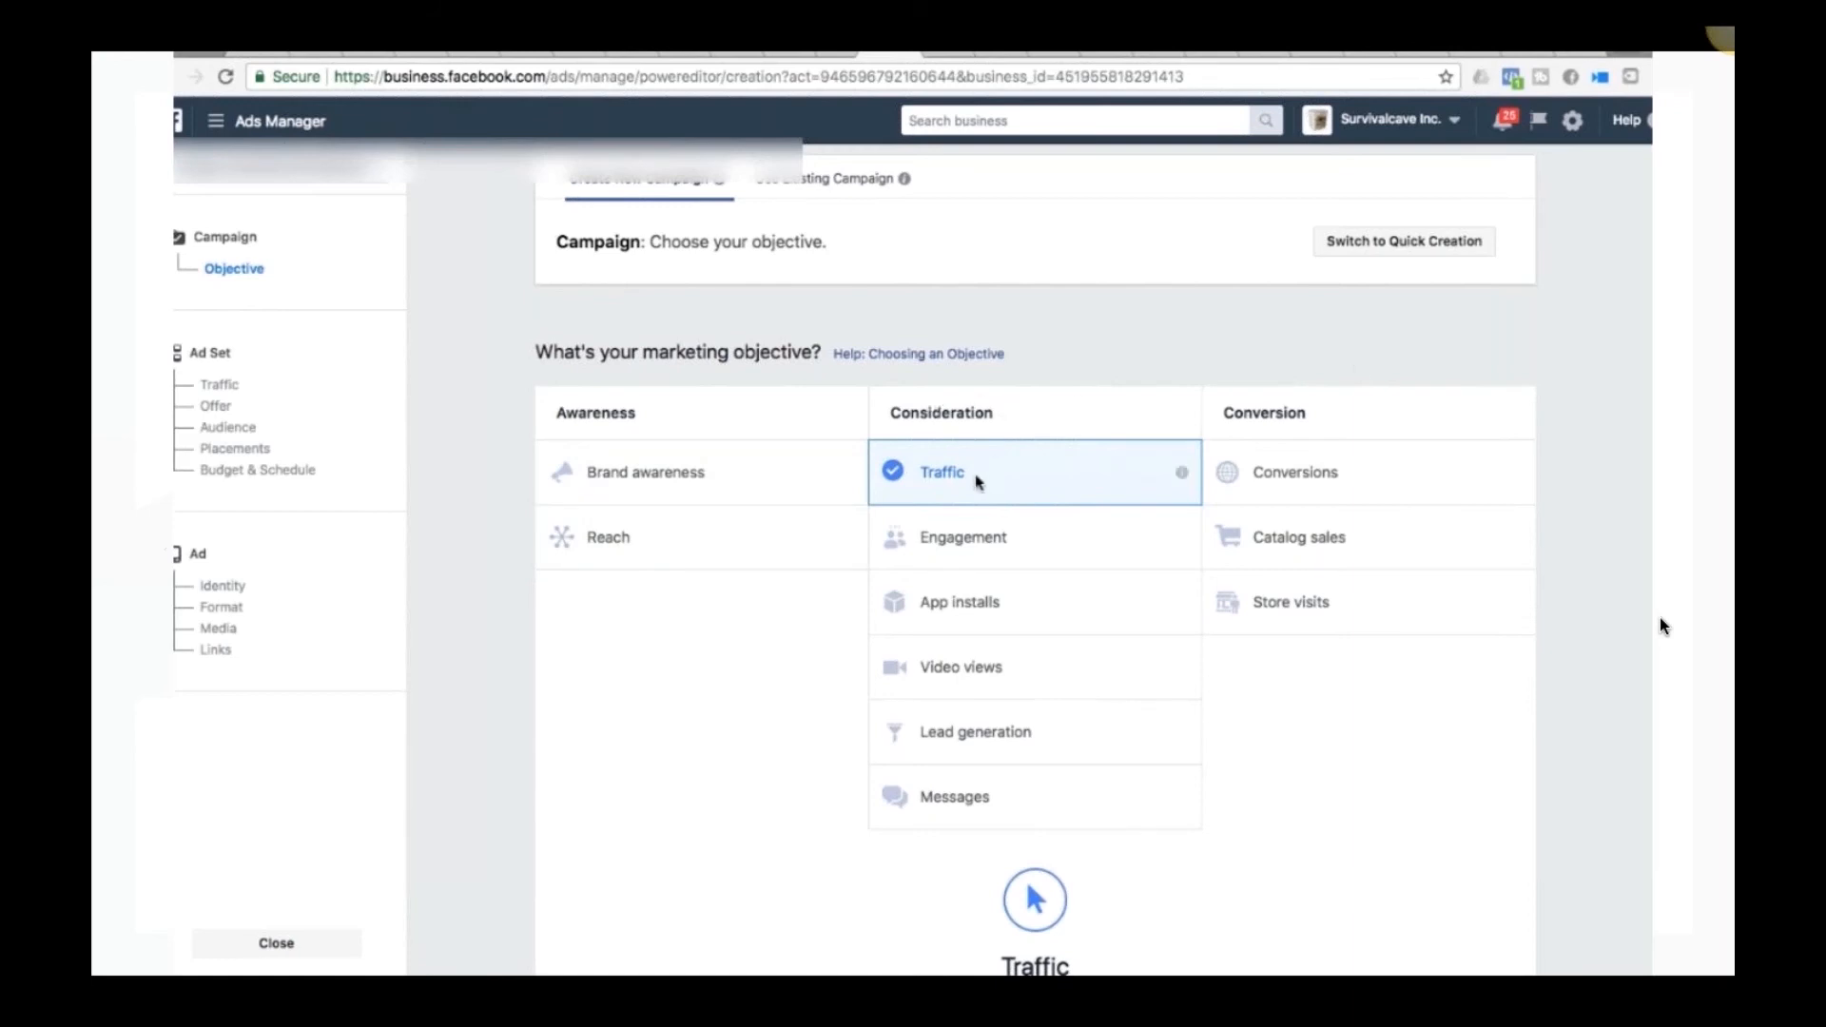
{"action": "left_click", "coordinate": [1015, 541]}
{"action": "scroll", "coordinate": [1015, 533], "scroll_direction": "down", "scroll_amount": 4}
{"action": "scroll", "coordinate": [1015, 476], "scroll_direction": "up", "scroll_amount": 4}
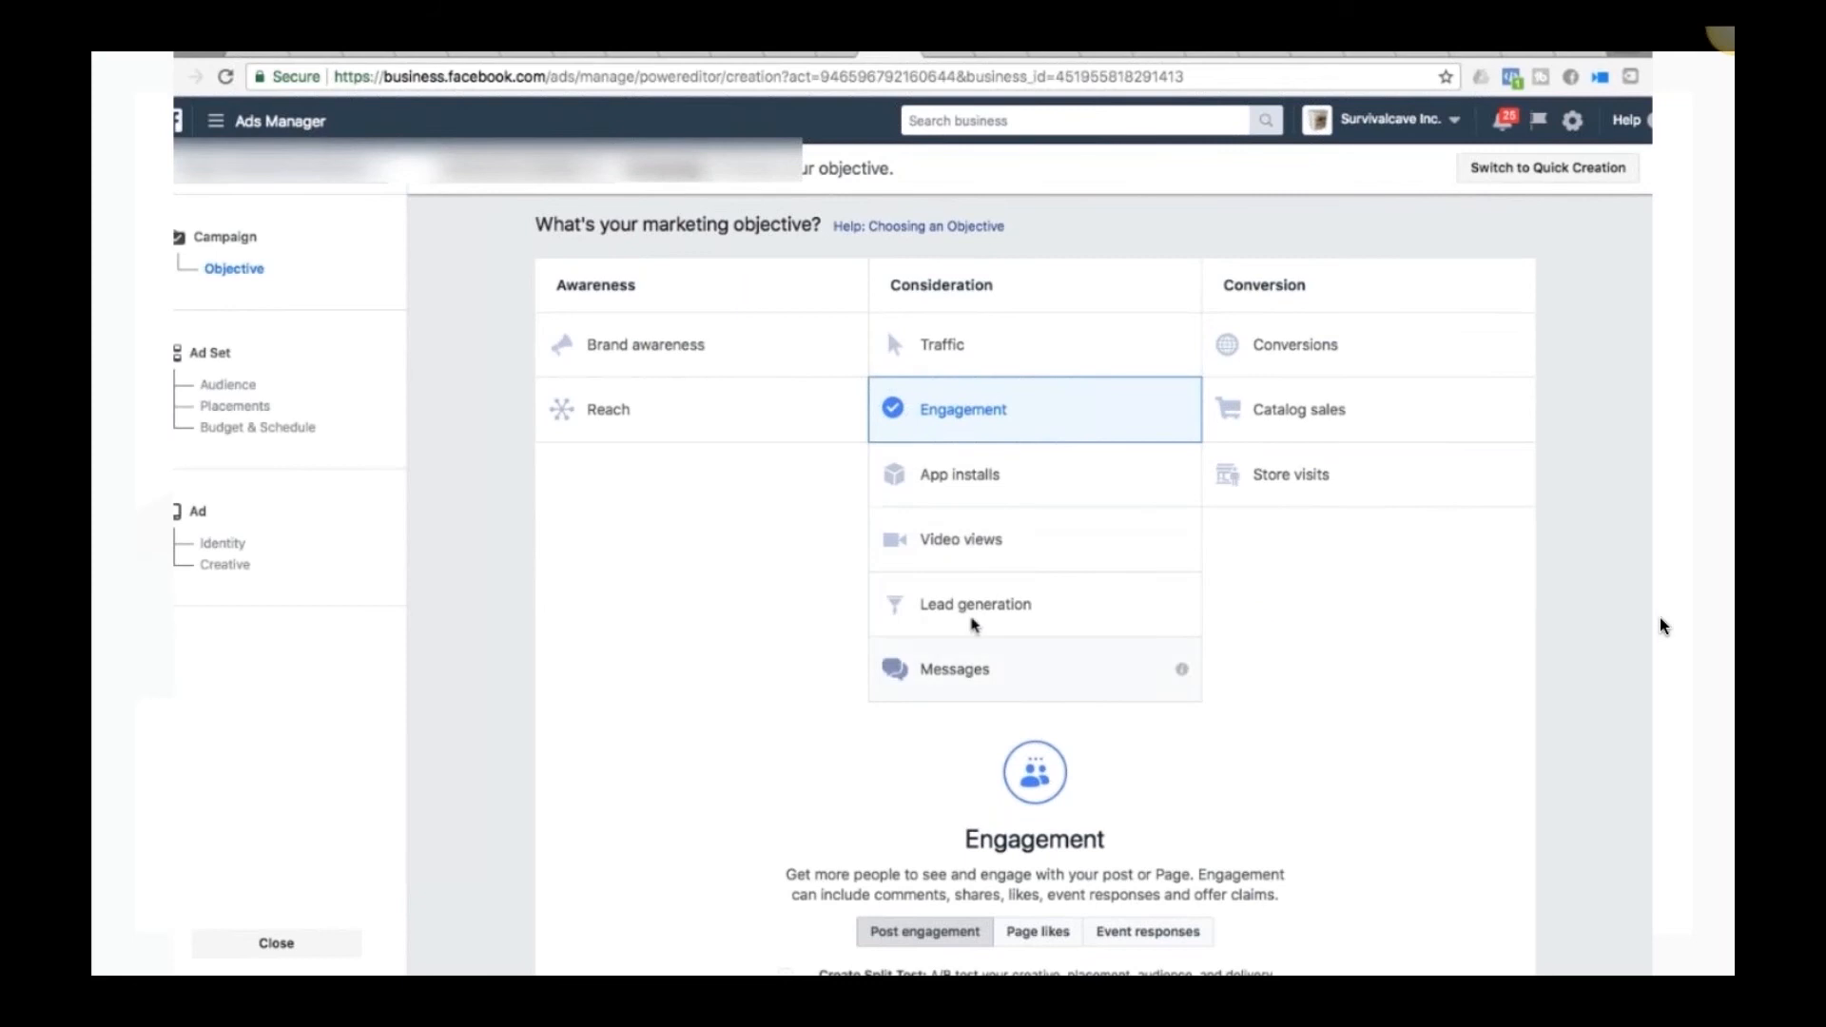
{"action": "scroll", "coordinate": [1020, 380], "scroll_direction": "up", "scroll_amount": 2}
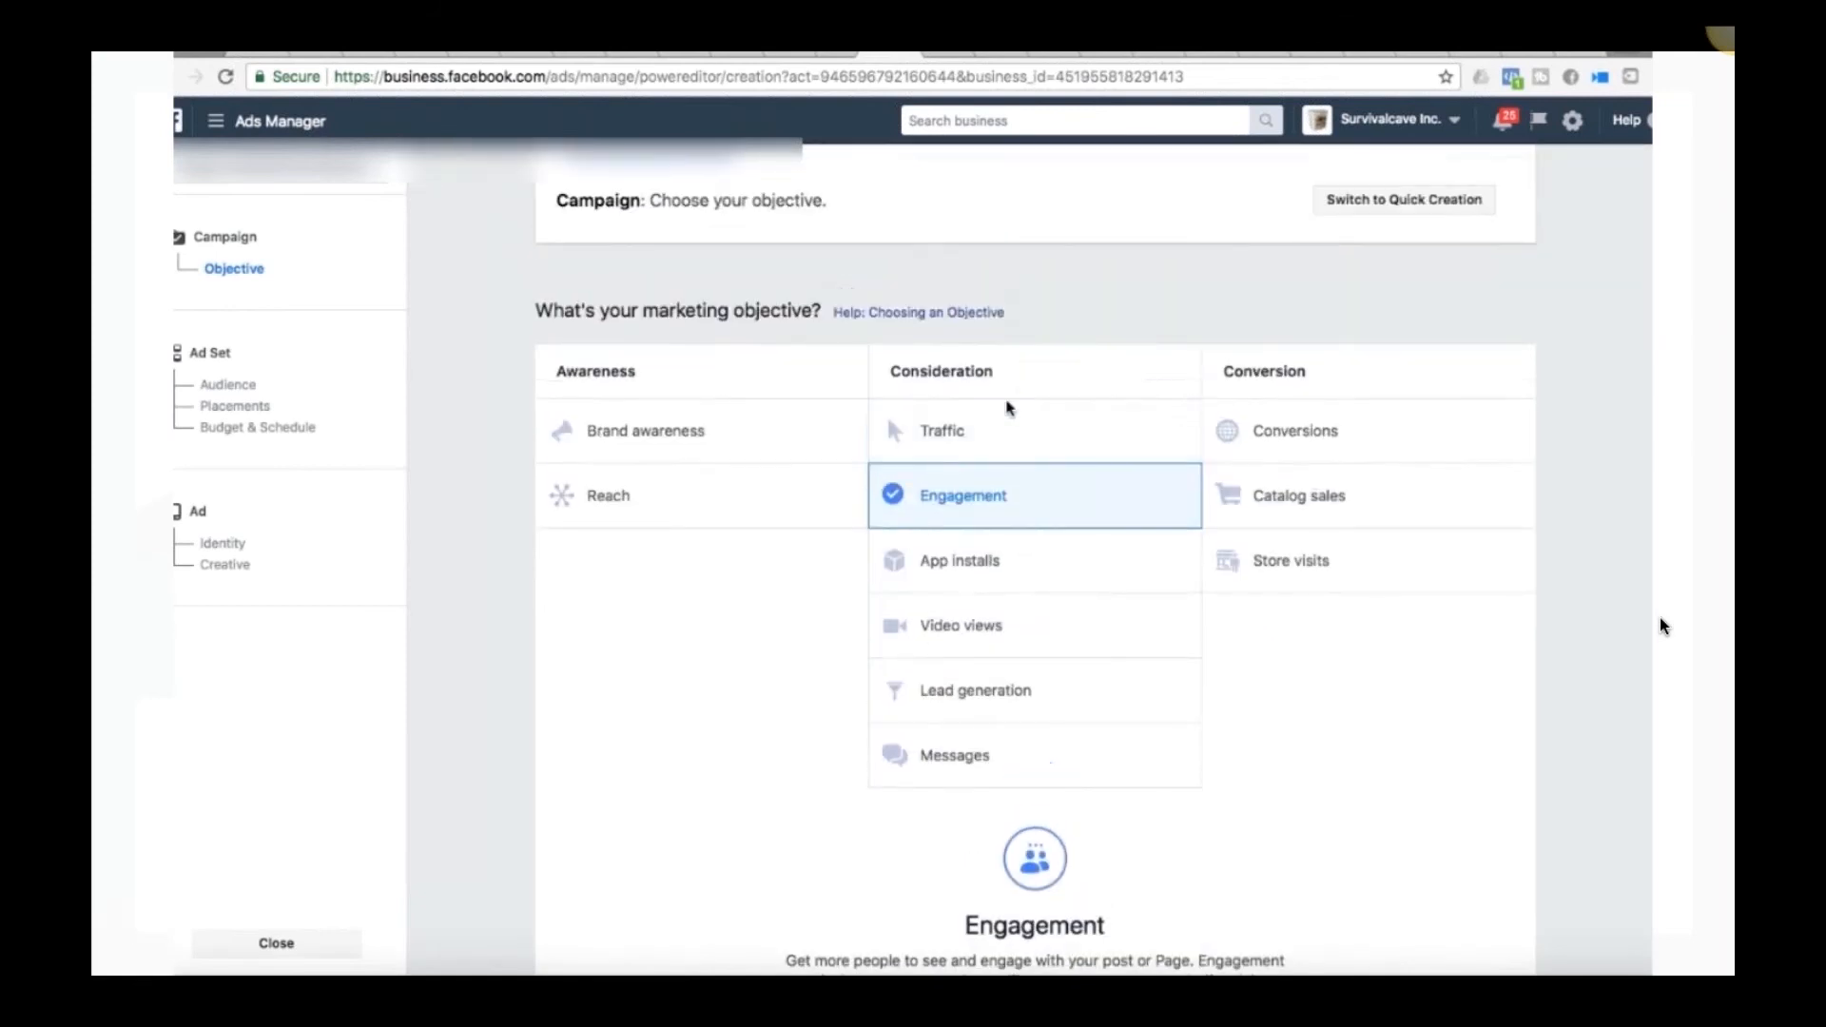
{"action": "left_click", "coordinate": [968, 436]}
{"action": "scroll", "coordinate": [942, 514], "scroll_direction": "up", "scroll_amount": 5}
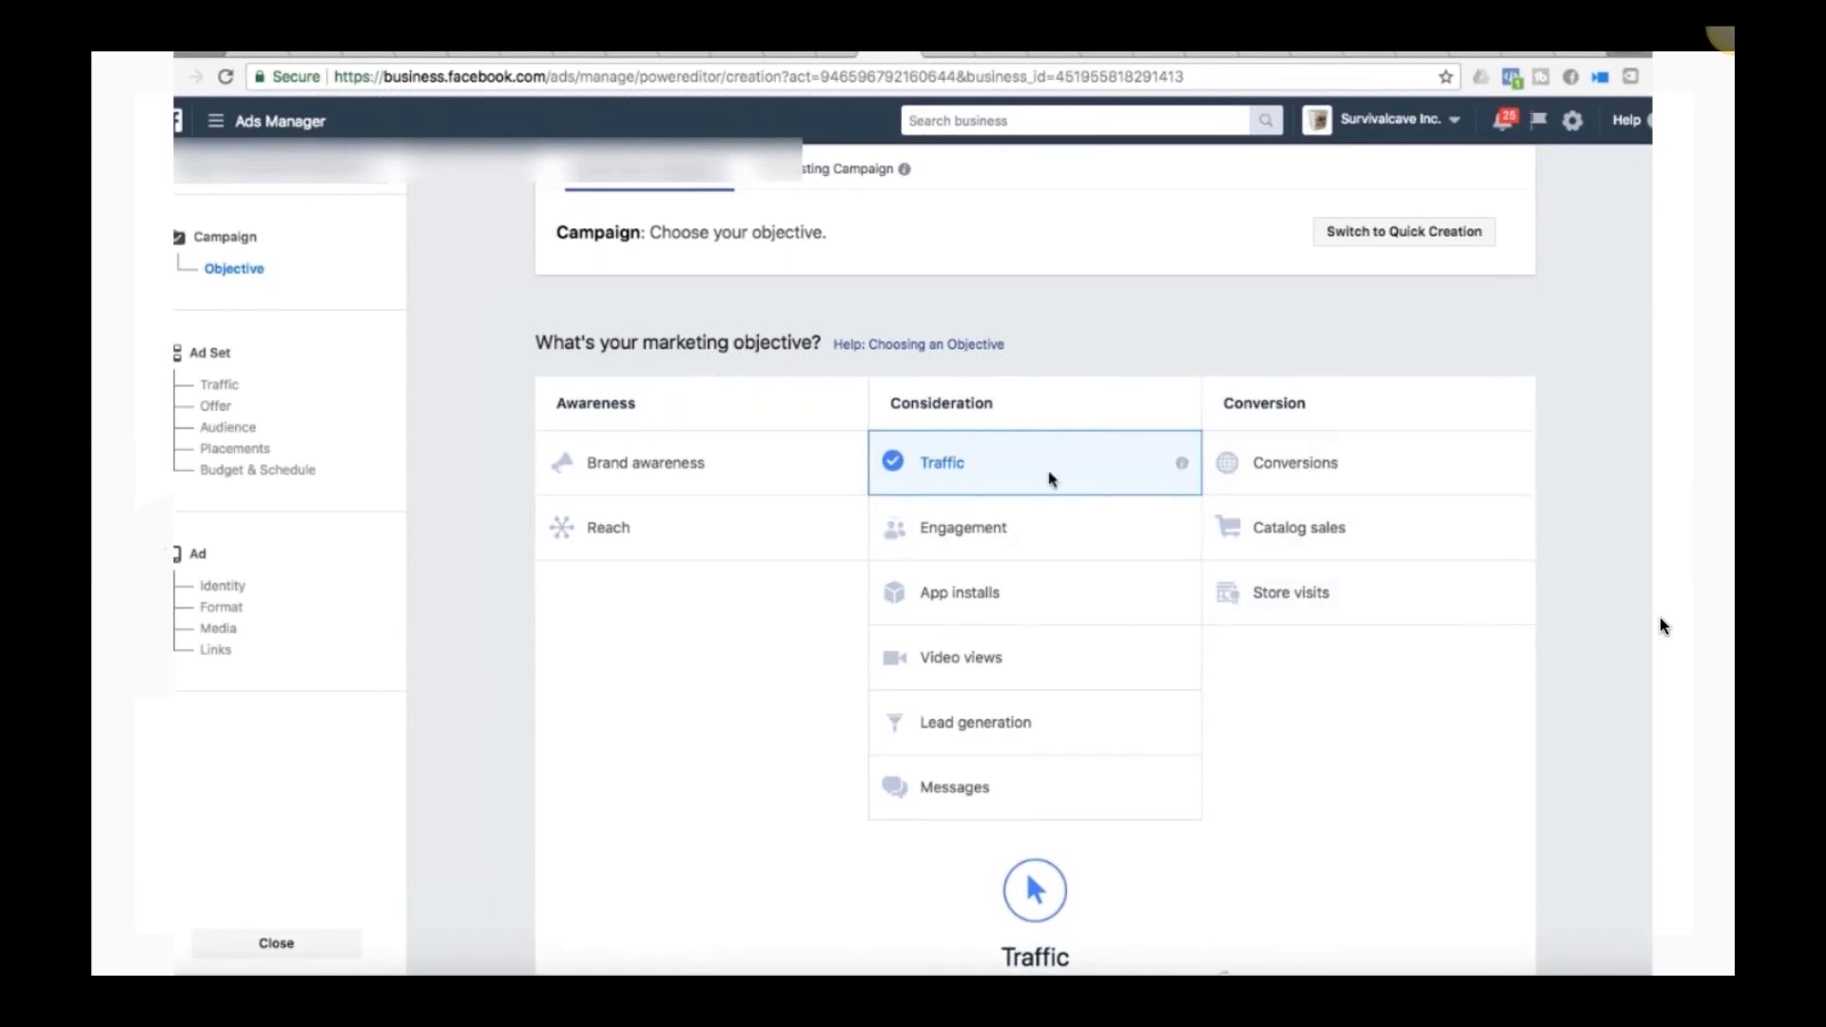
Step: Choose the Engagement objective, name the campaign "Engagement top countries" and continue to the ad set settings
{"action": "left_click", "coordinate": [1042, 538]}
{"action": "scroll", "coordinate": [1041, 531], "scroll_direction": "up", "scroll_amount": 5}
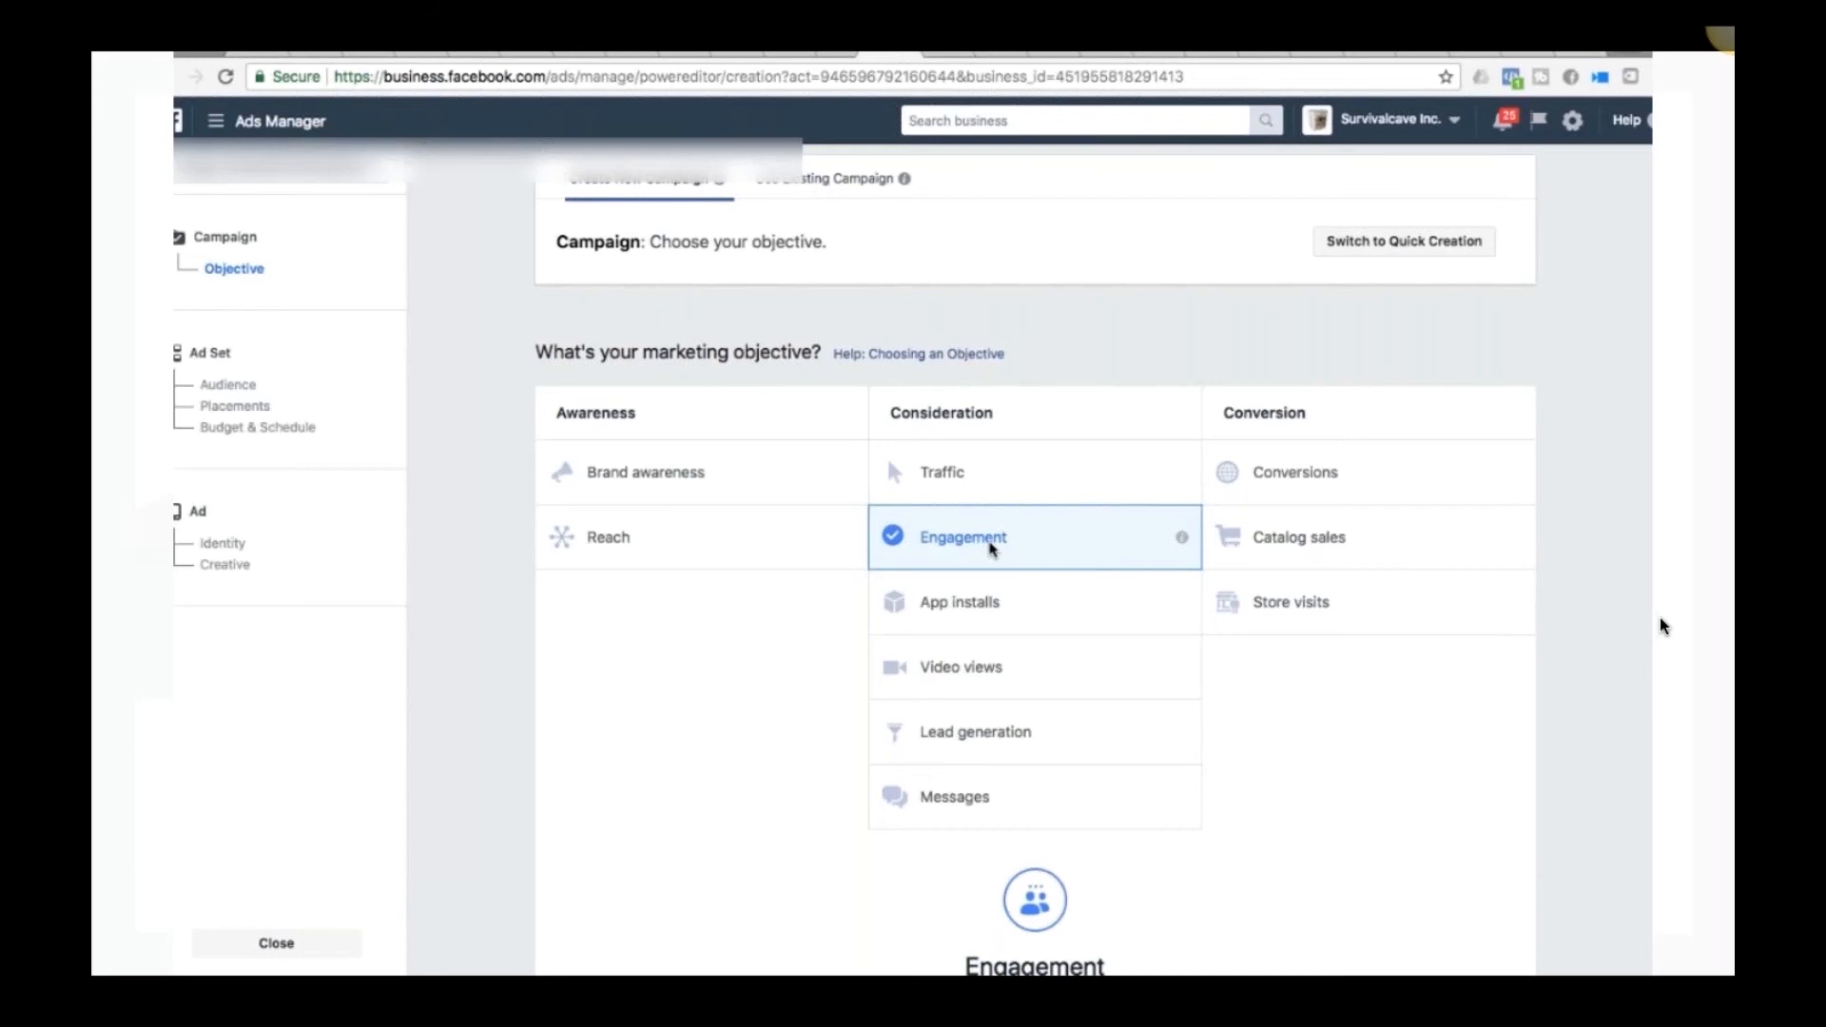
{"action": "scroll", "coordinate": [991, 549], "scroll_direction": "down", "scroll_amount": 5}
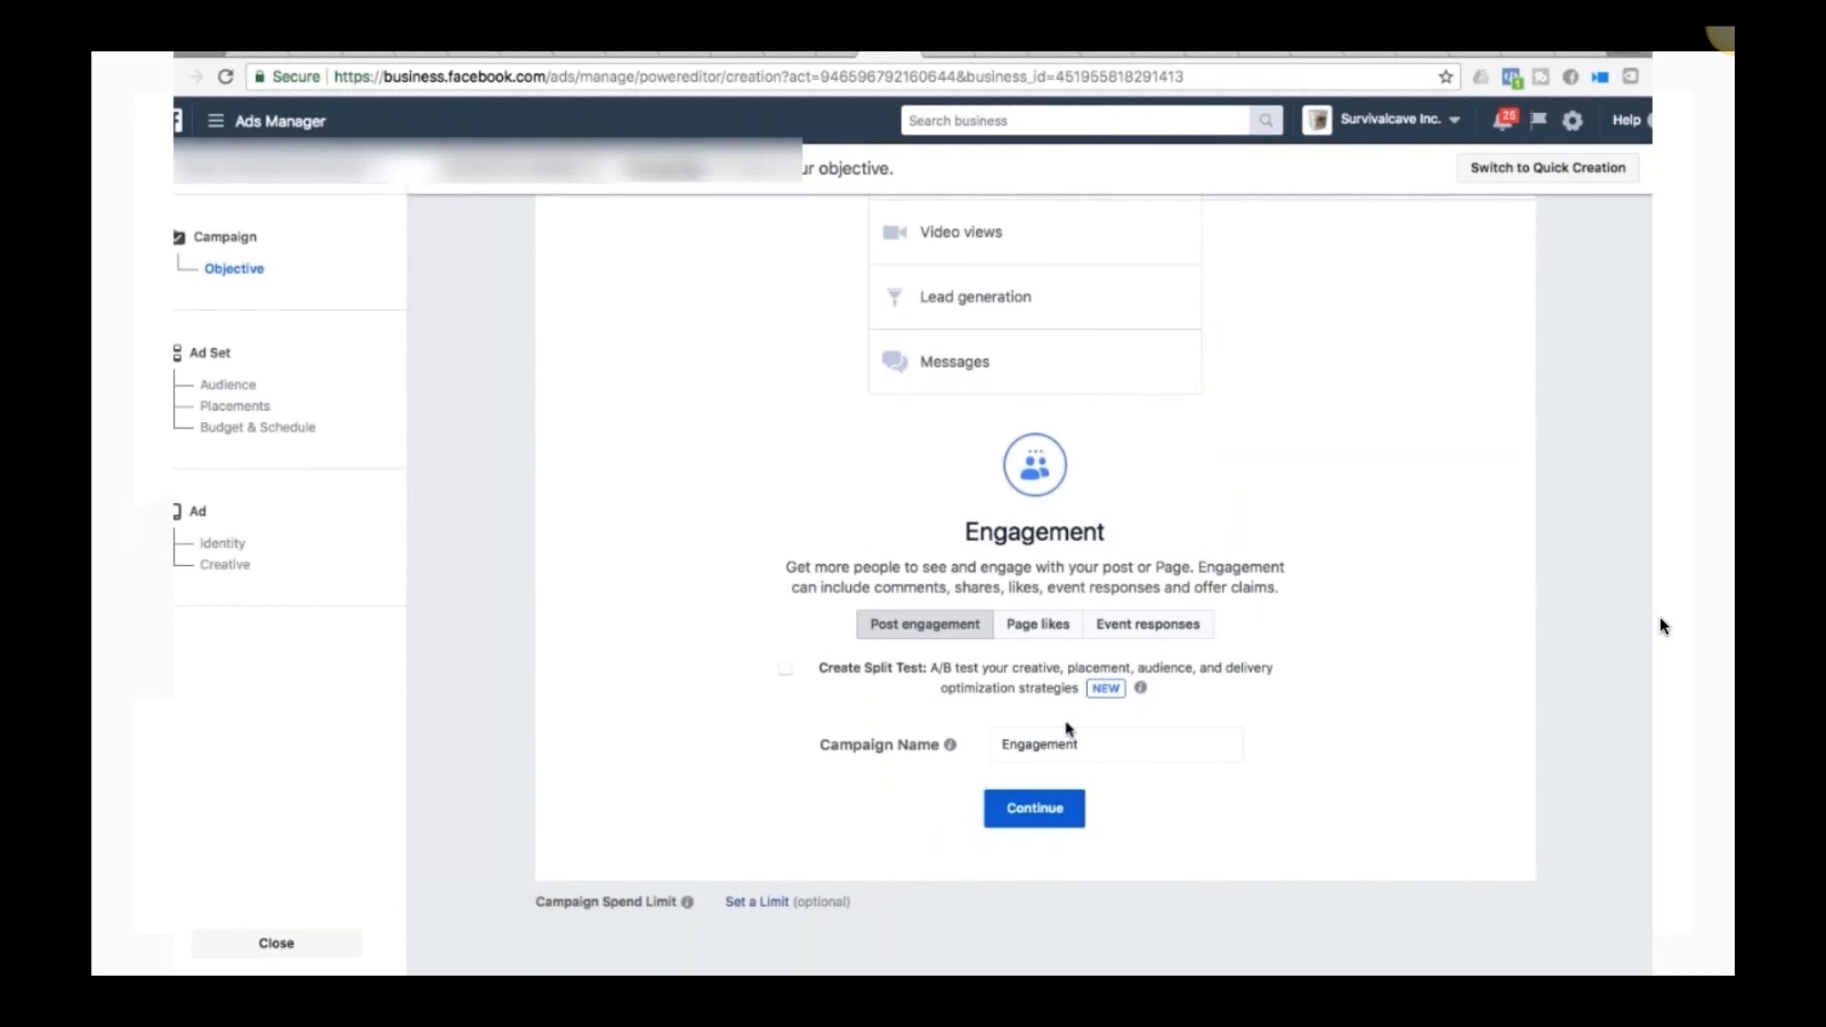
{"action": "double_click", "coordinate": [1031, 740]}
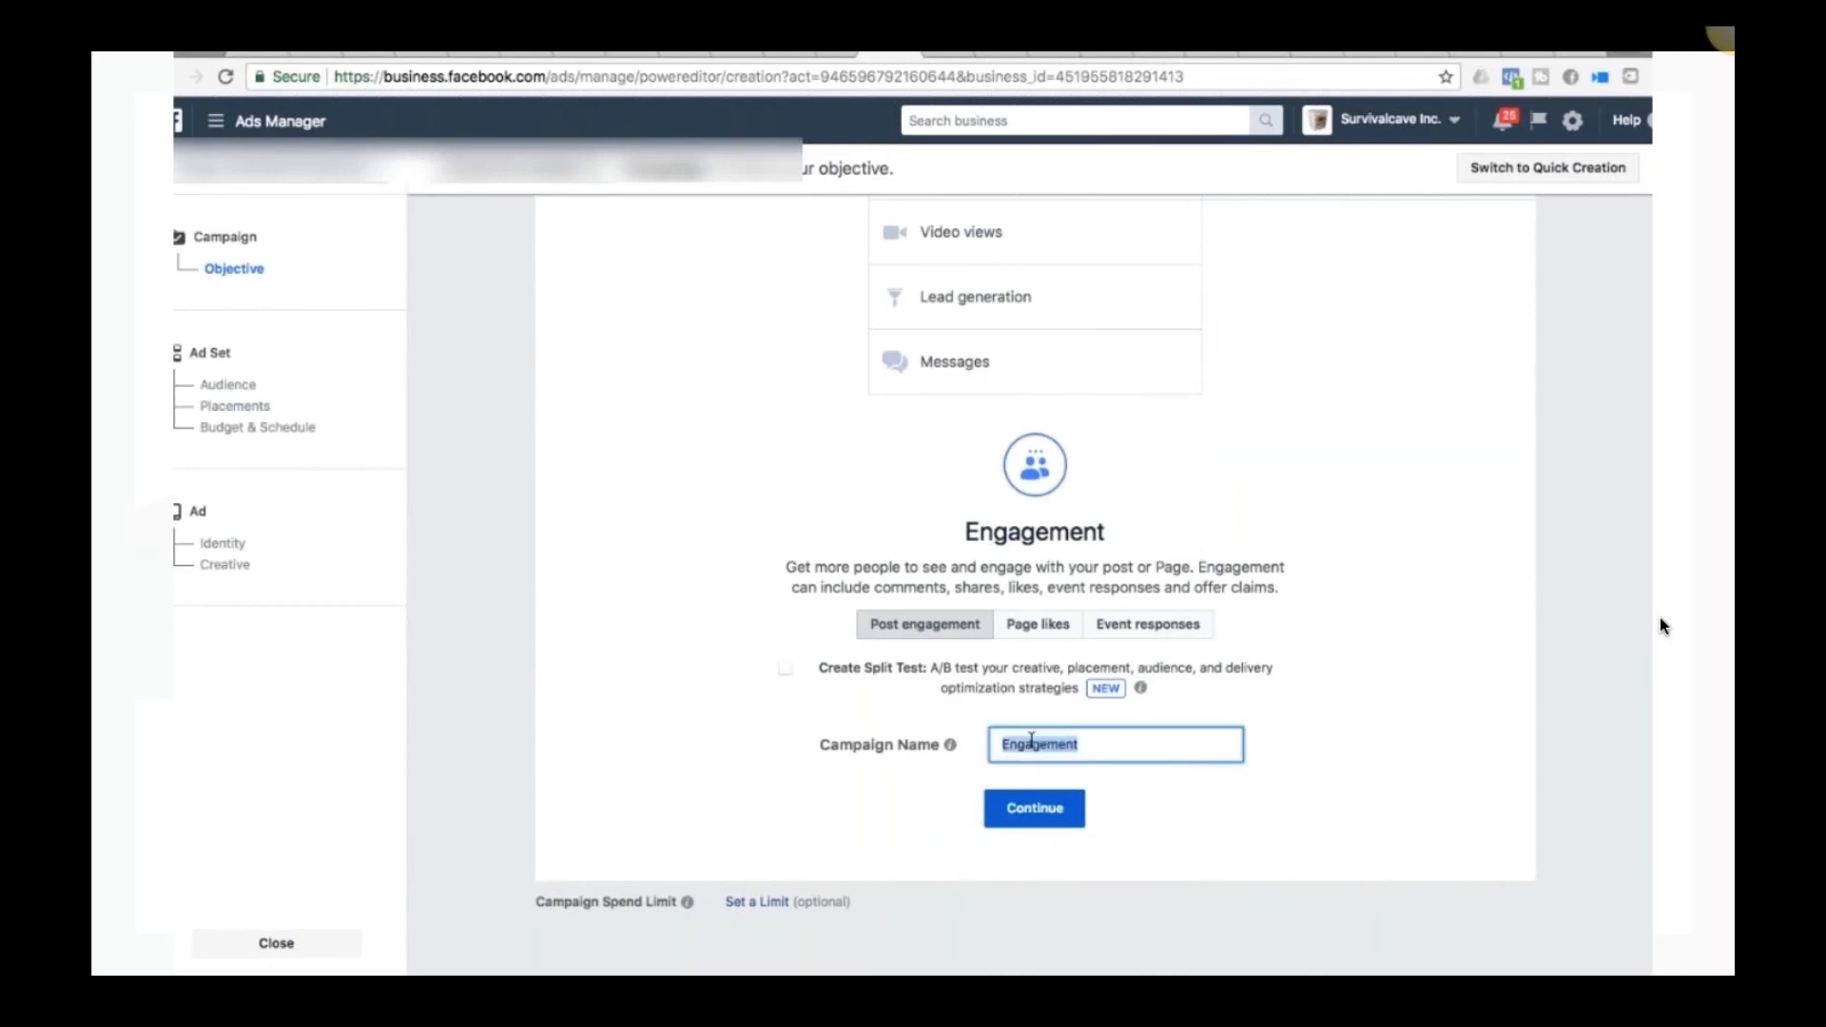
{"action": "left_click", "coordinate": [1094, 744]}
{"action": "type", "text": "top co"}
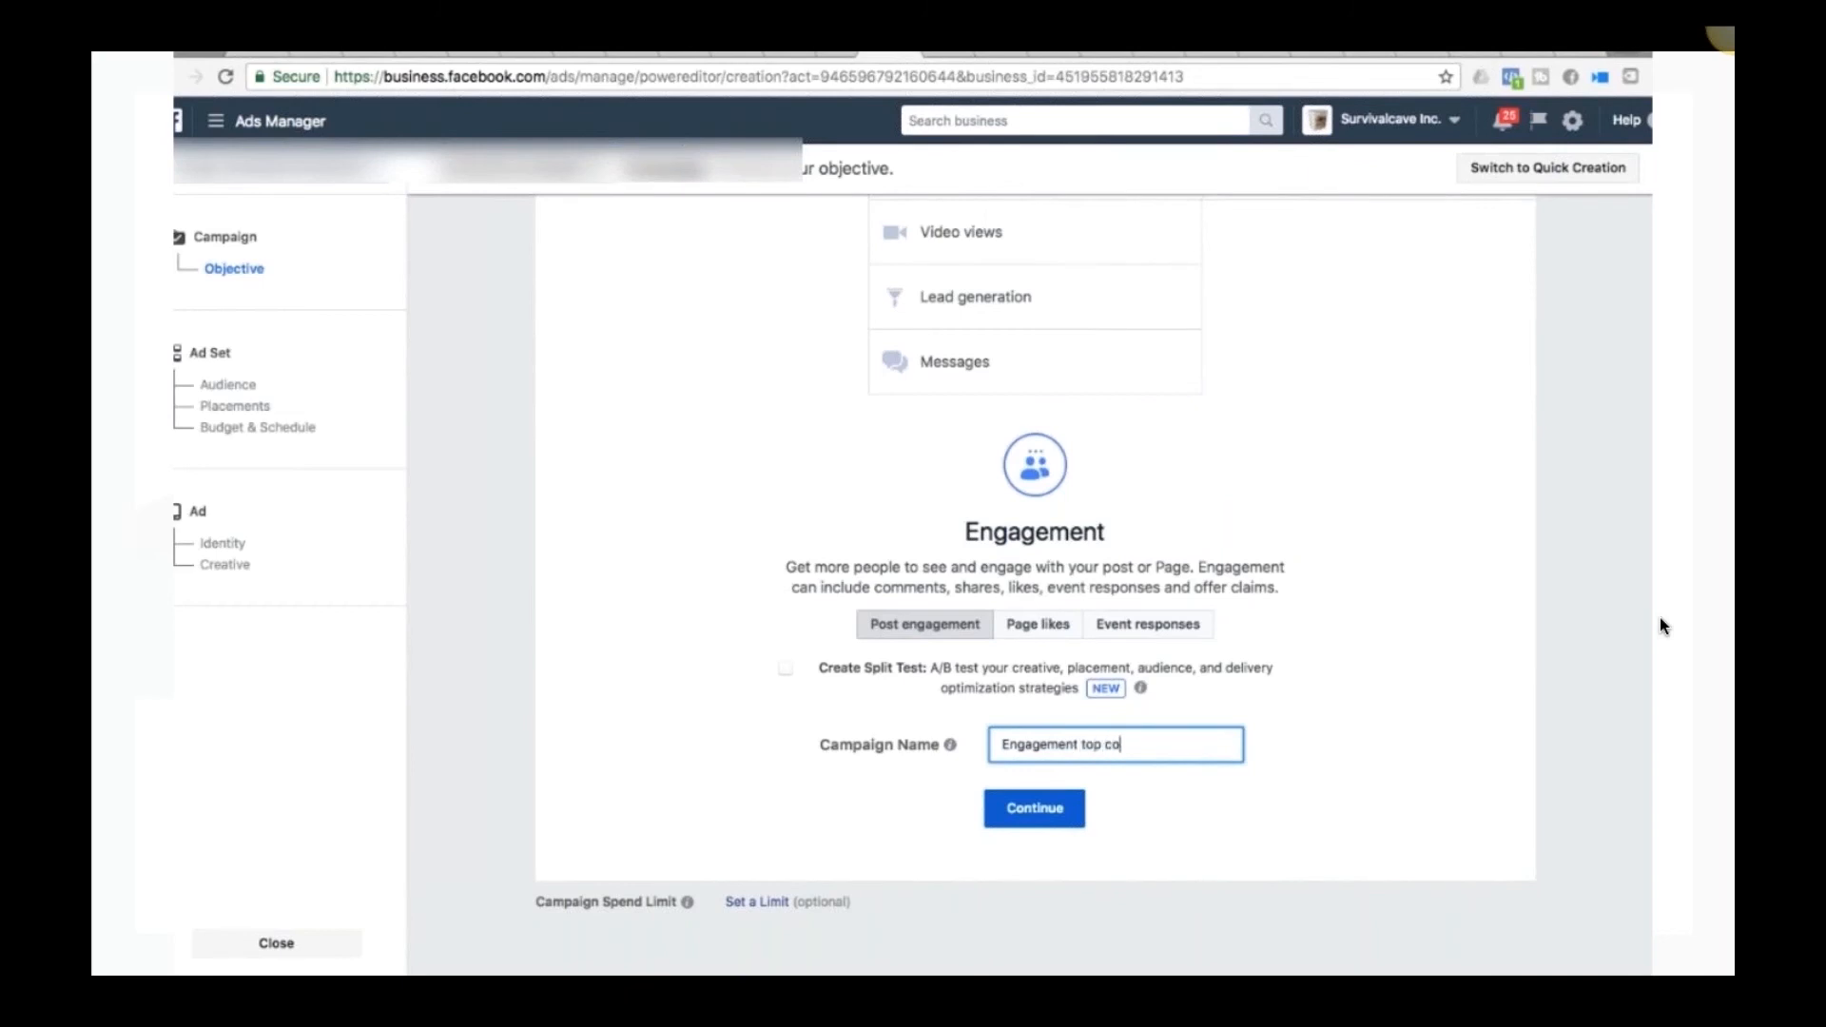
{"action": "type", "text": "untries"}
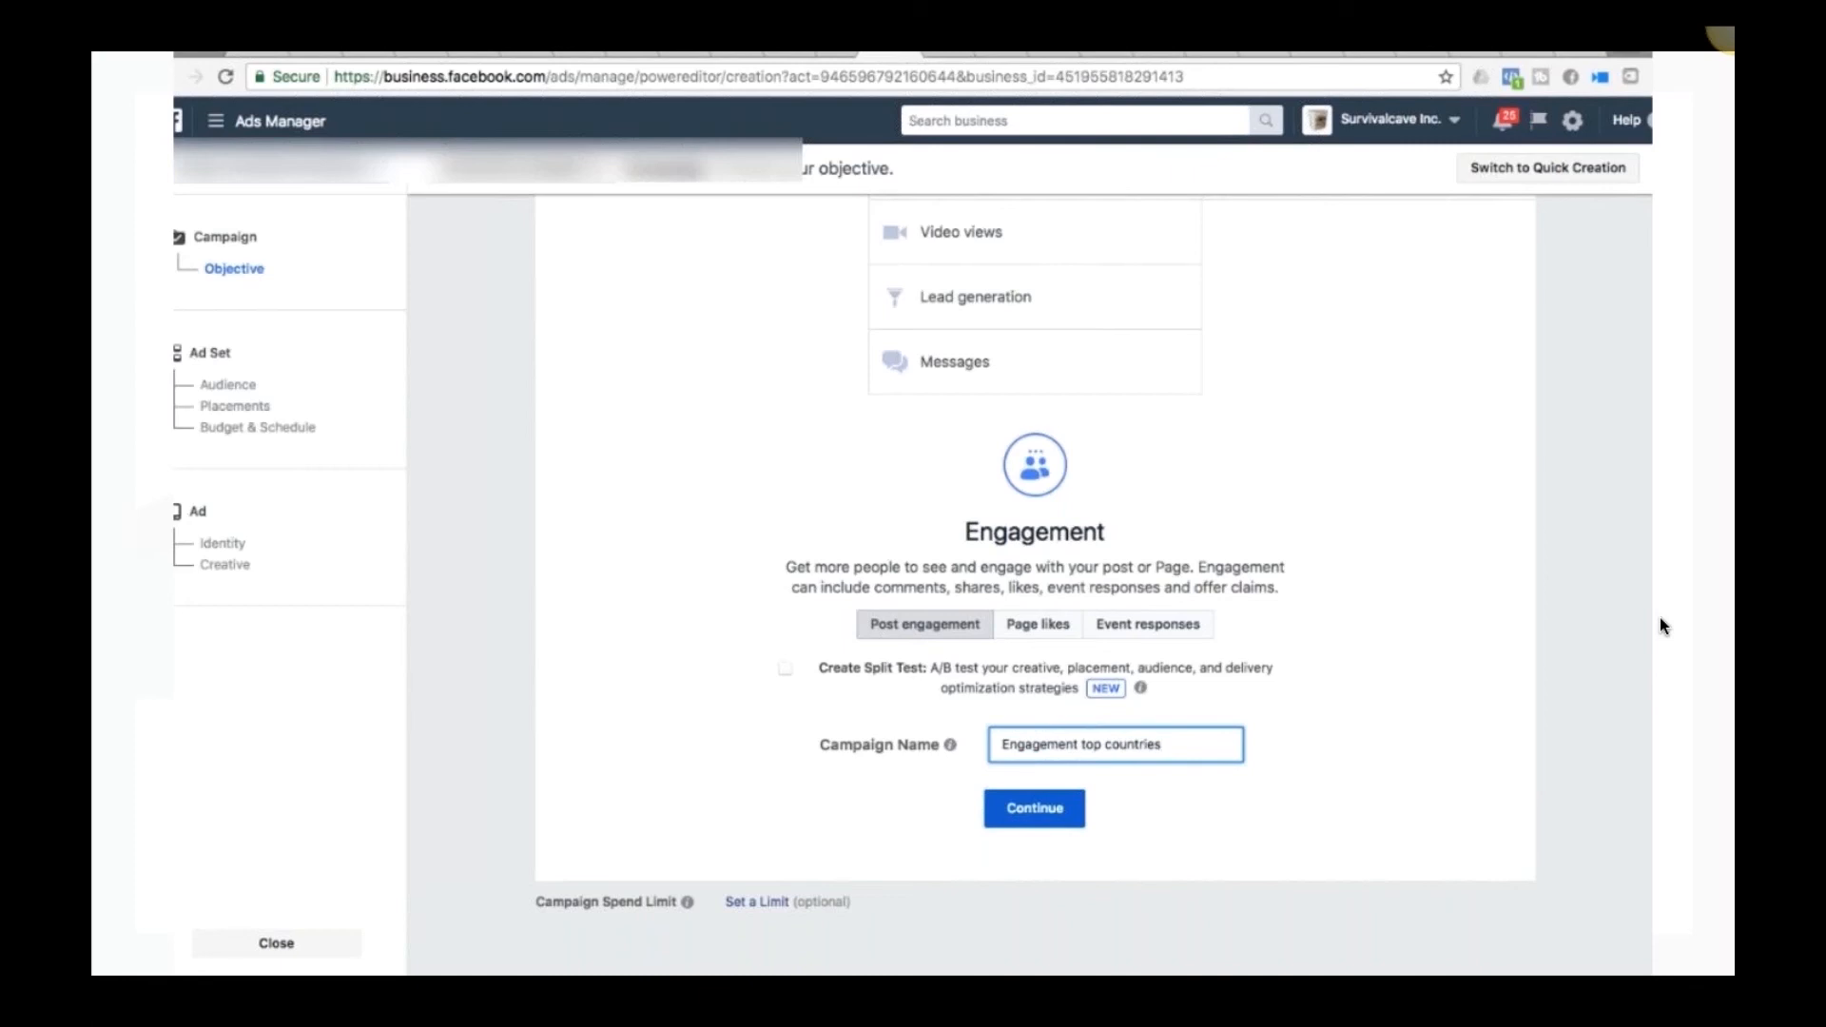
{"action": "left_click", "coordinate": [1042, 810]}
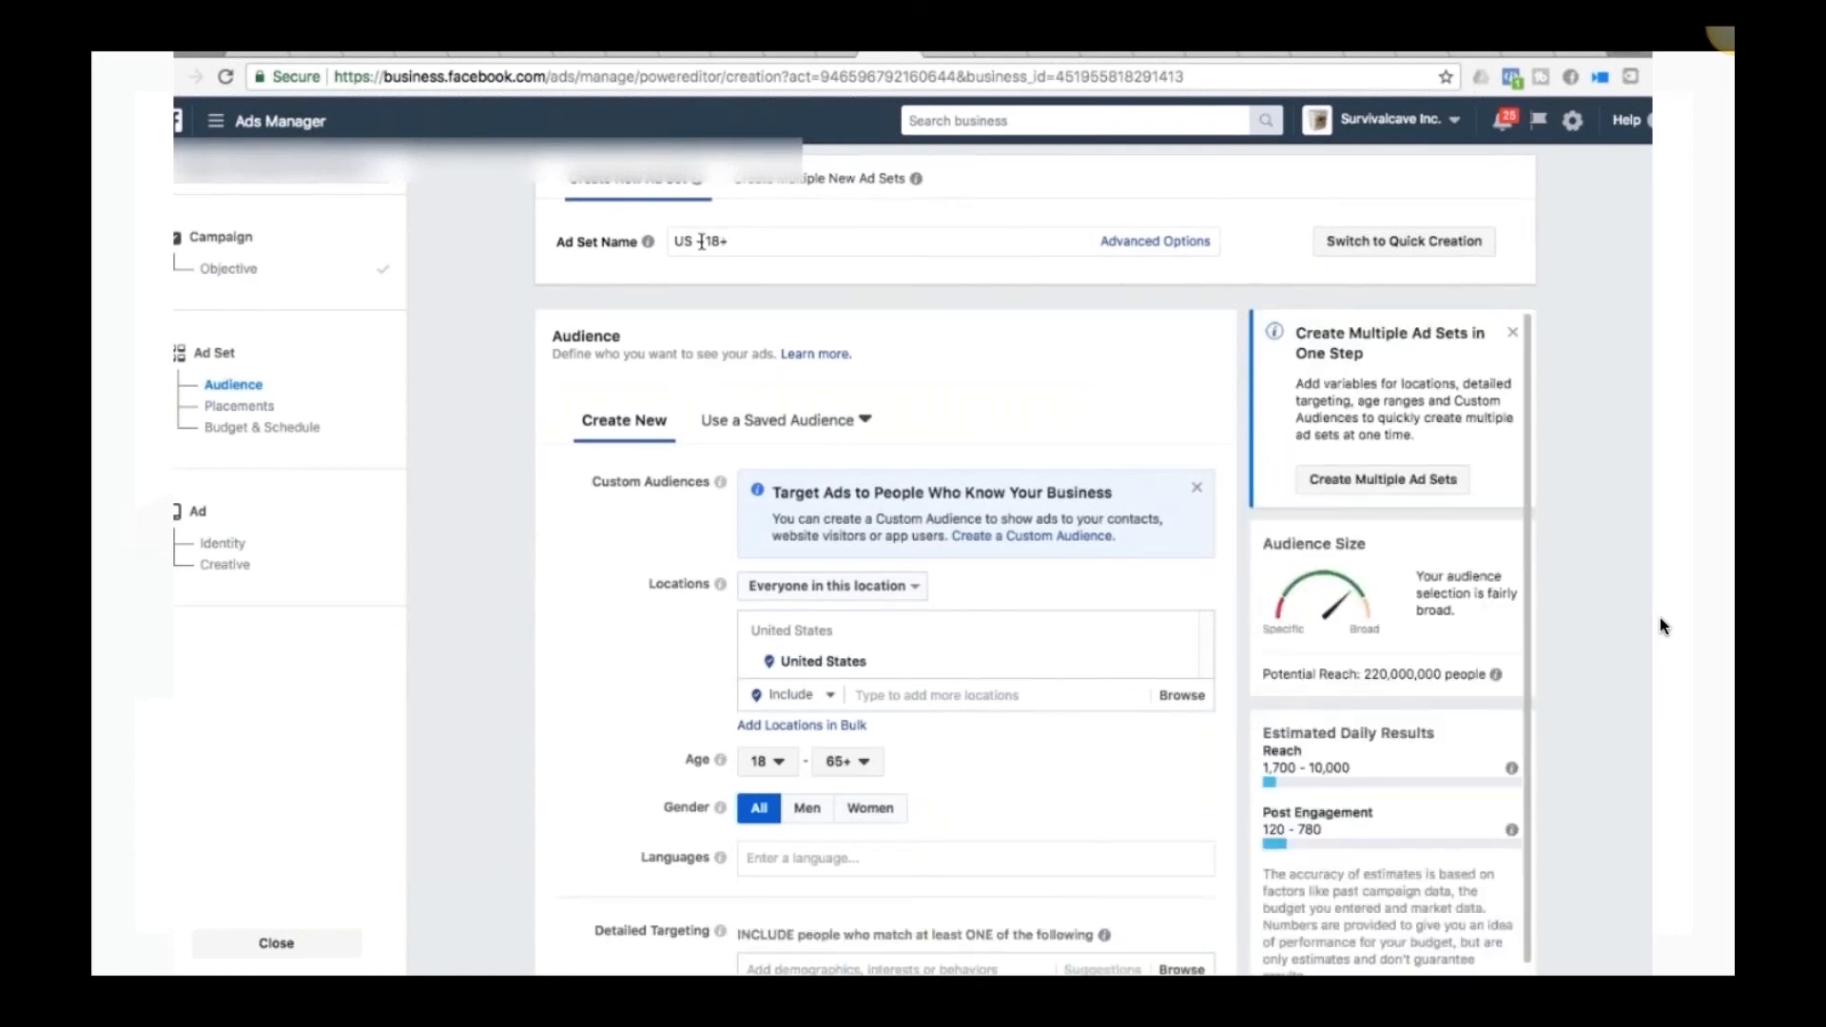
Step: Name the ad set "Top Engage countries"
{"action": "triple_click", "coordinate": [700, 242]}
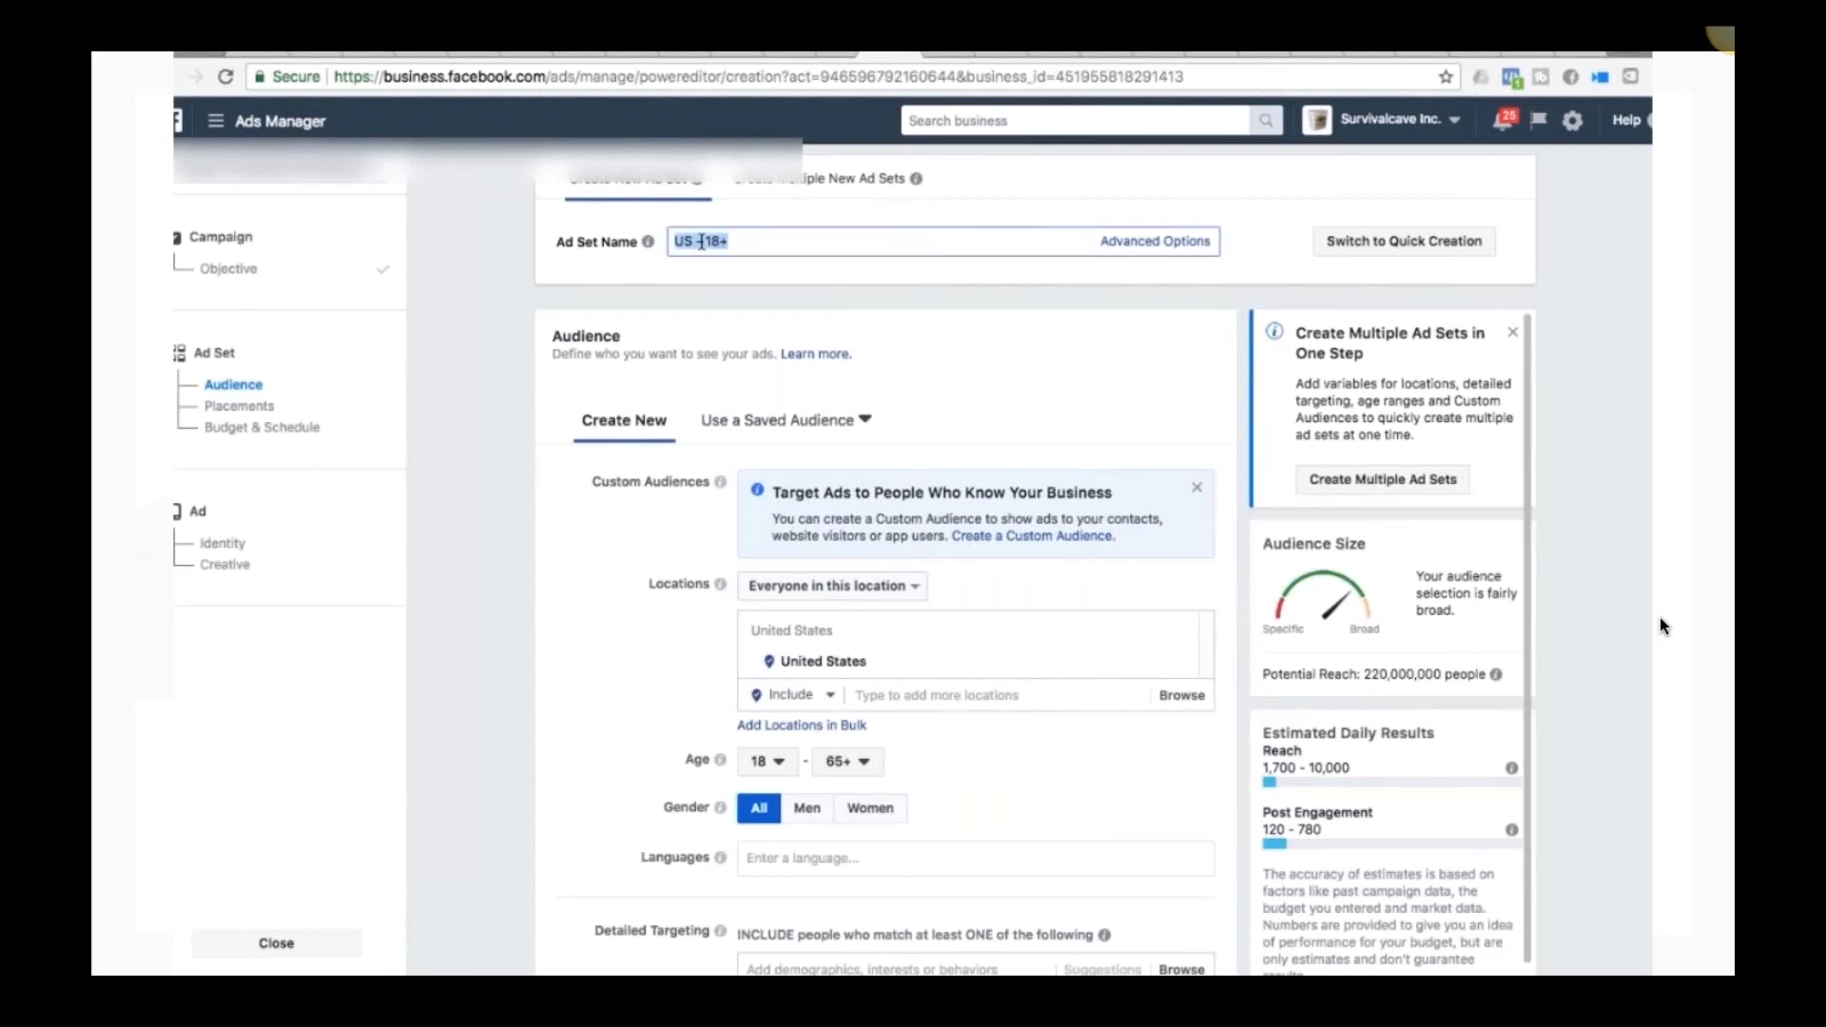
{"action": "type", "text": "Top Engage contries"}
{"action": "left_click", "coordinate": [767, 241]}
{"action": "type", "text": "u"}
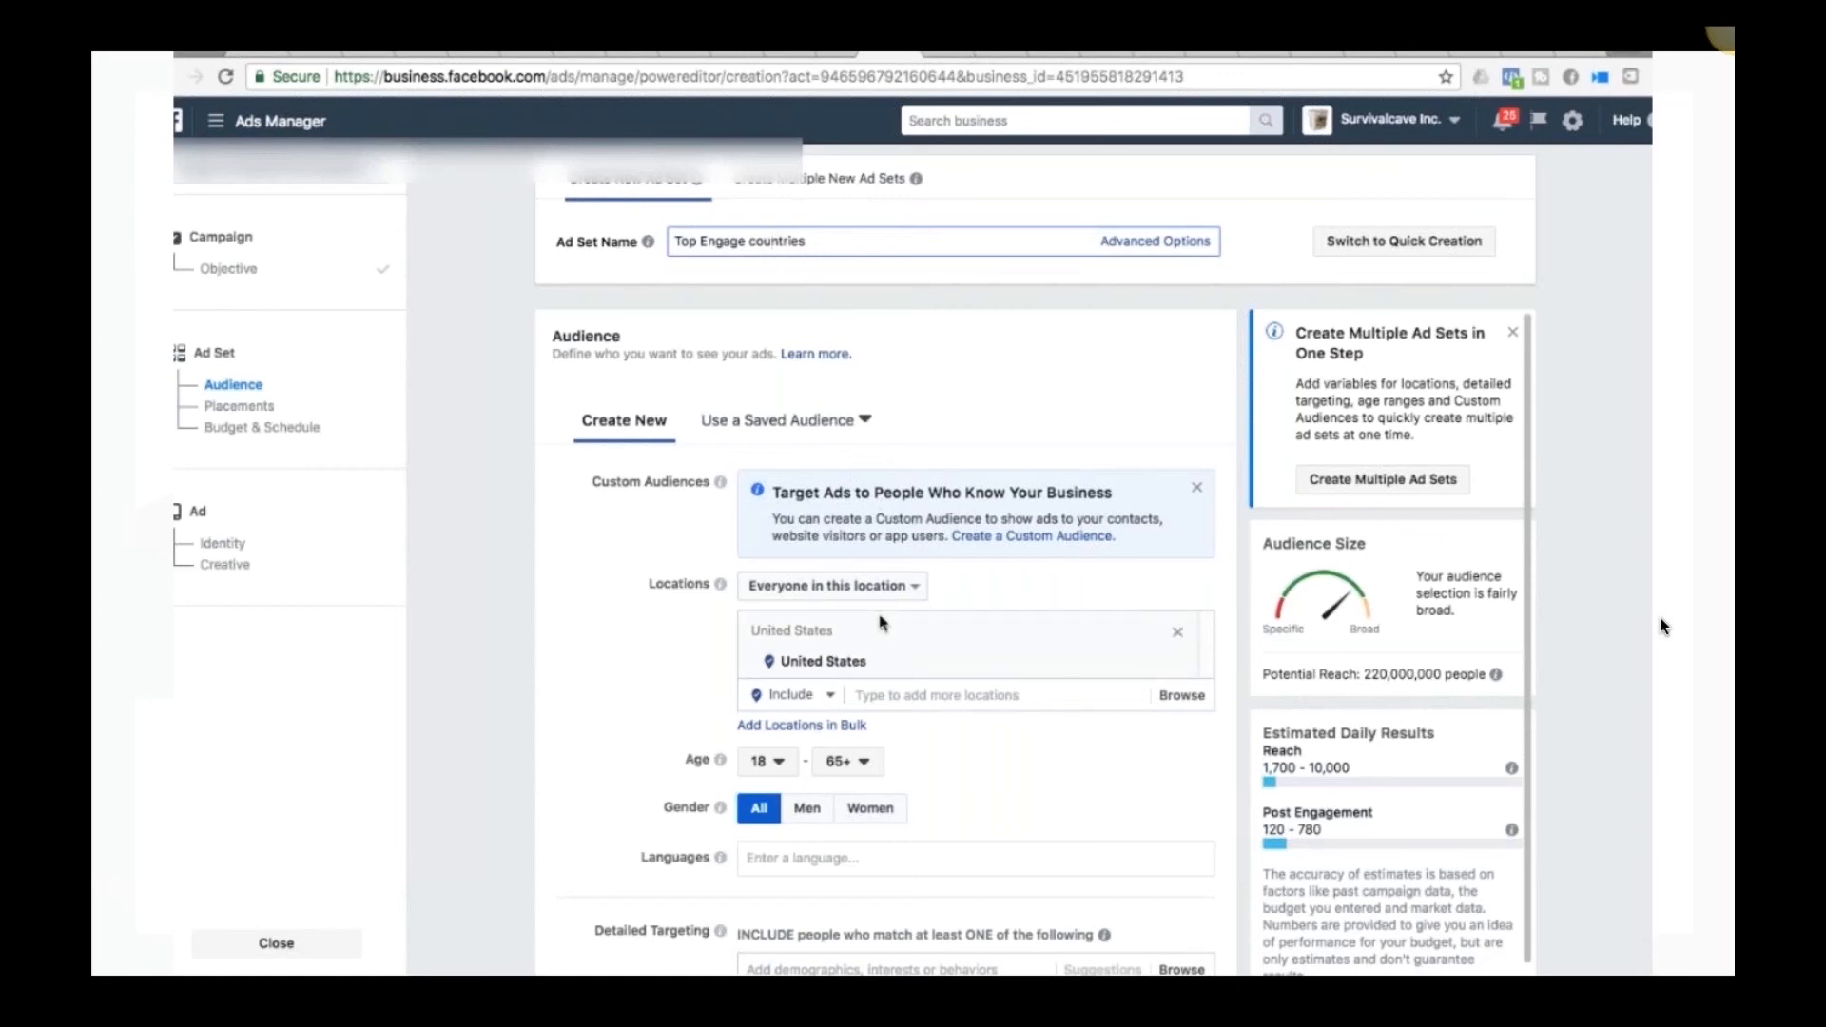
Step: Replace United States in the audience locations with the countries Pakistan, Philippines and India
{"action": "scroll", "coordinate": [880, 623], "scroll_direction": "down", "scroll_amount": 2}
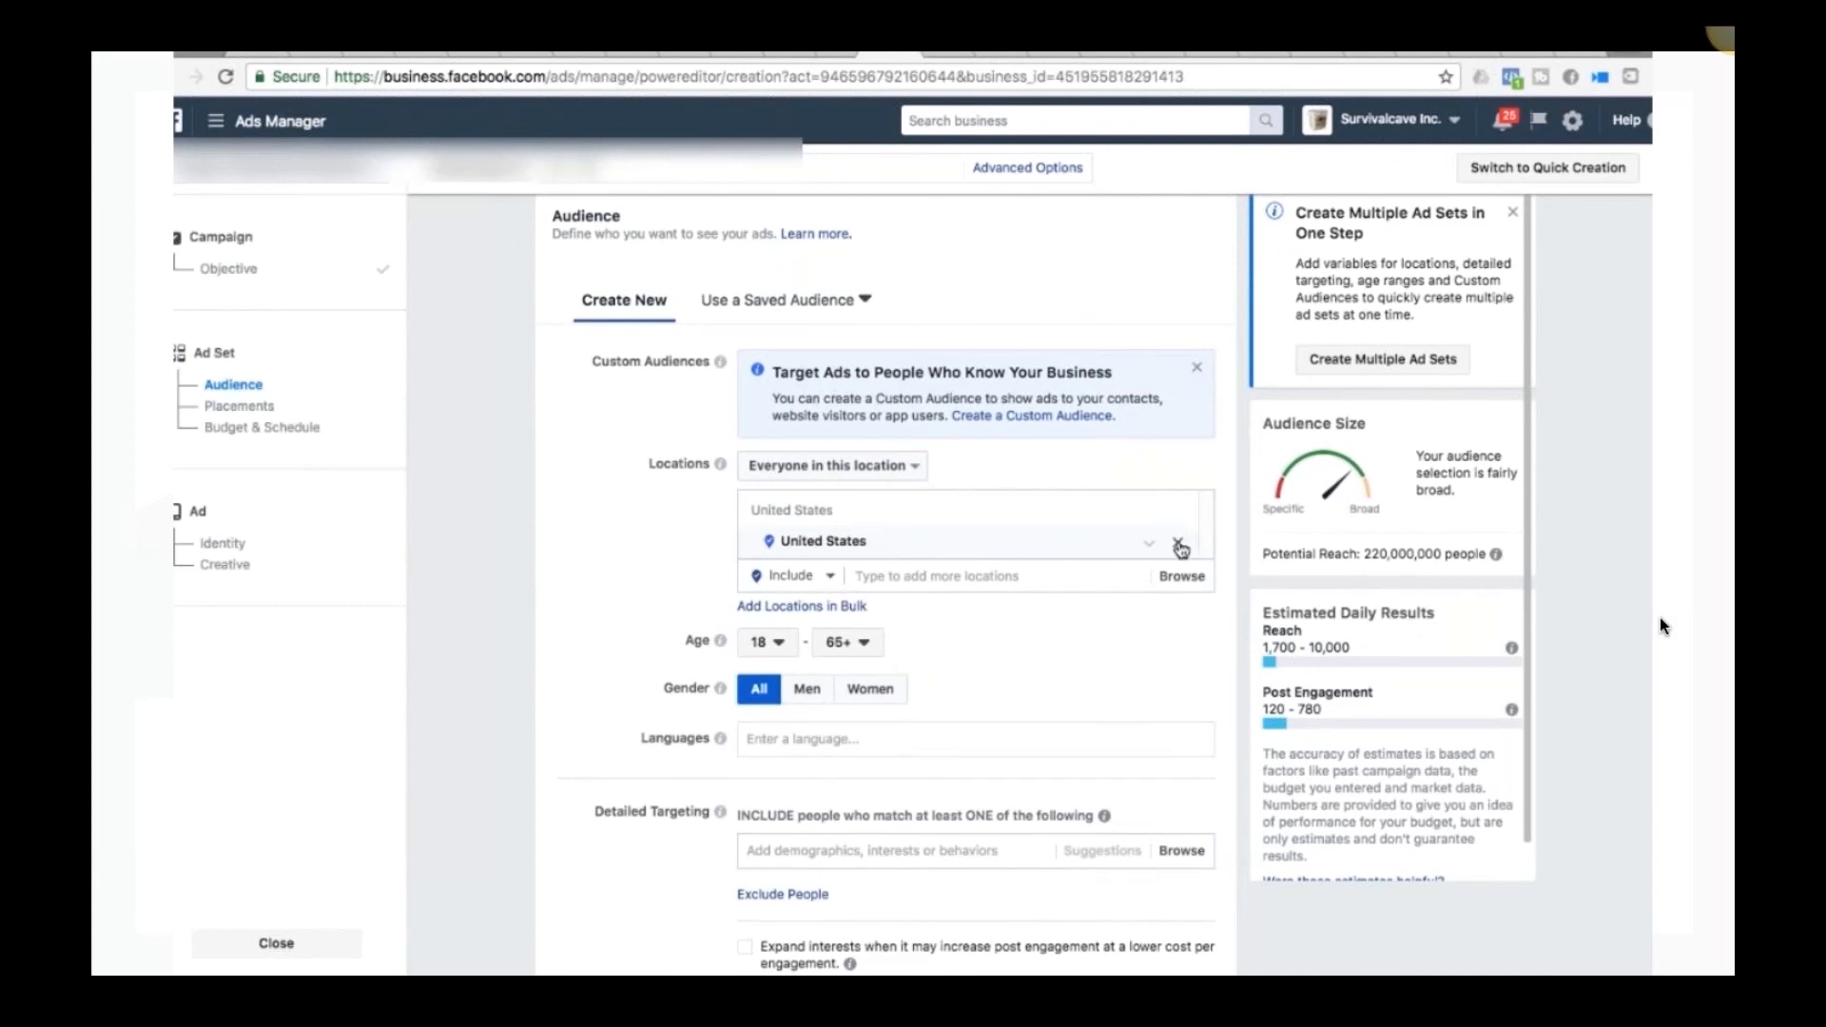
{"action": "left_click", "coordinate": [1178, 544]}
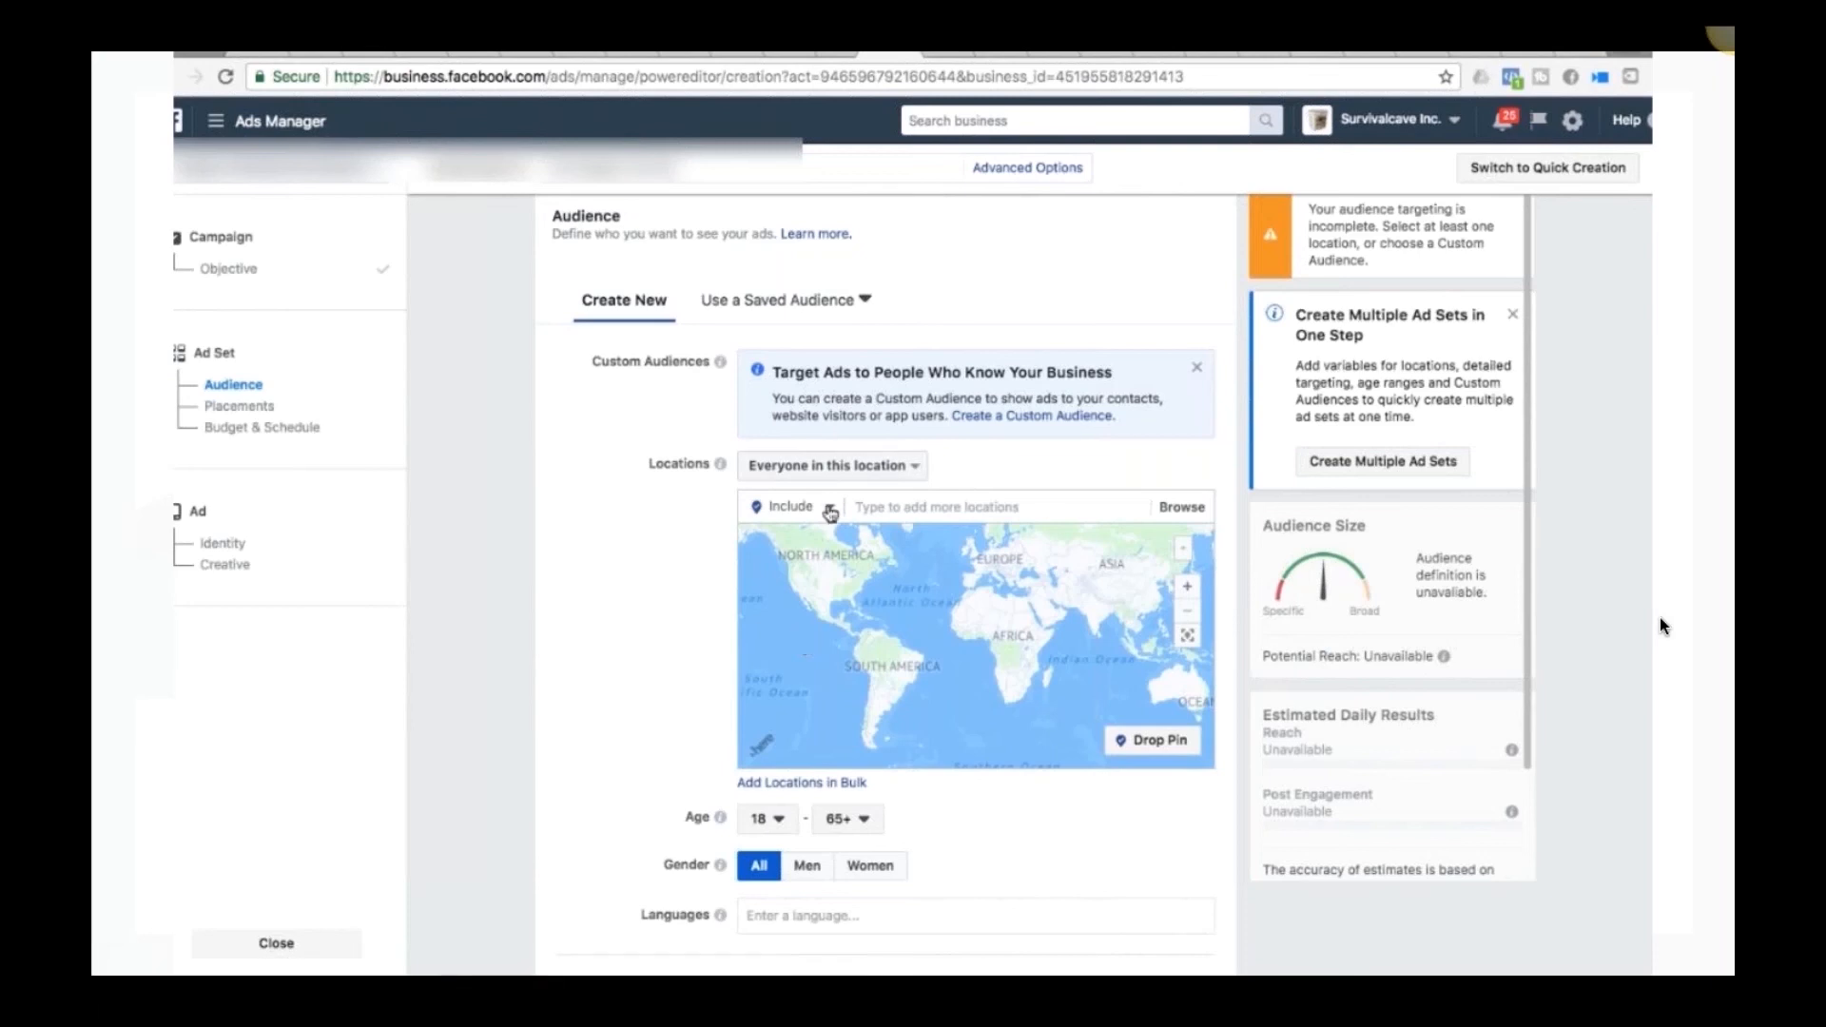
{"action": "left_click", "coordinate": [886, 498]}
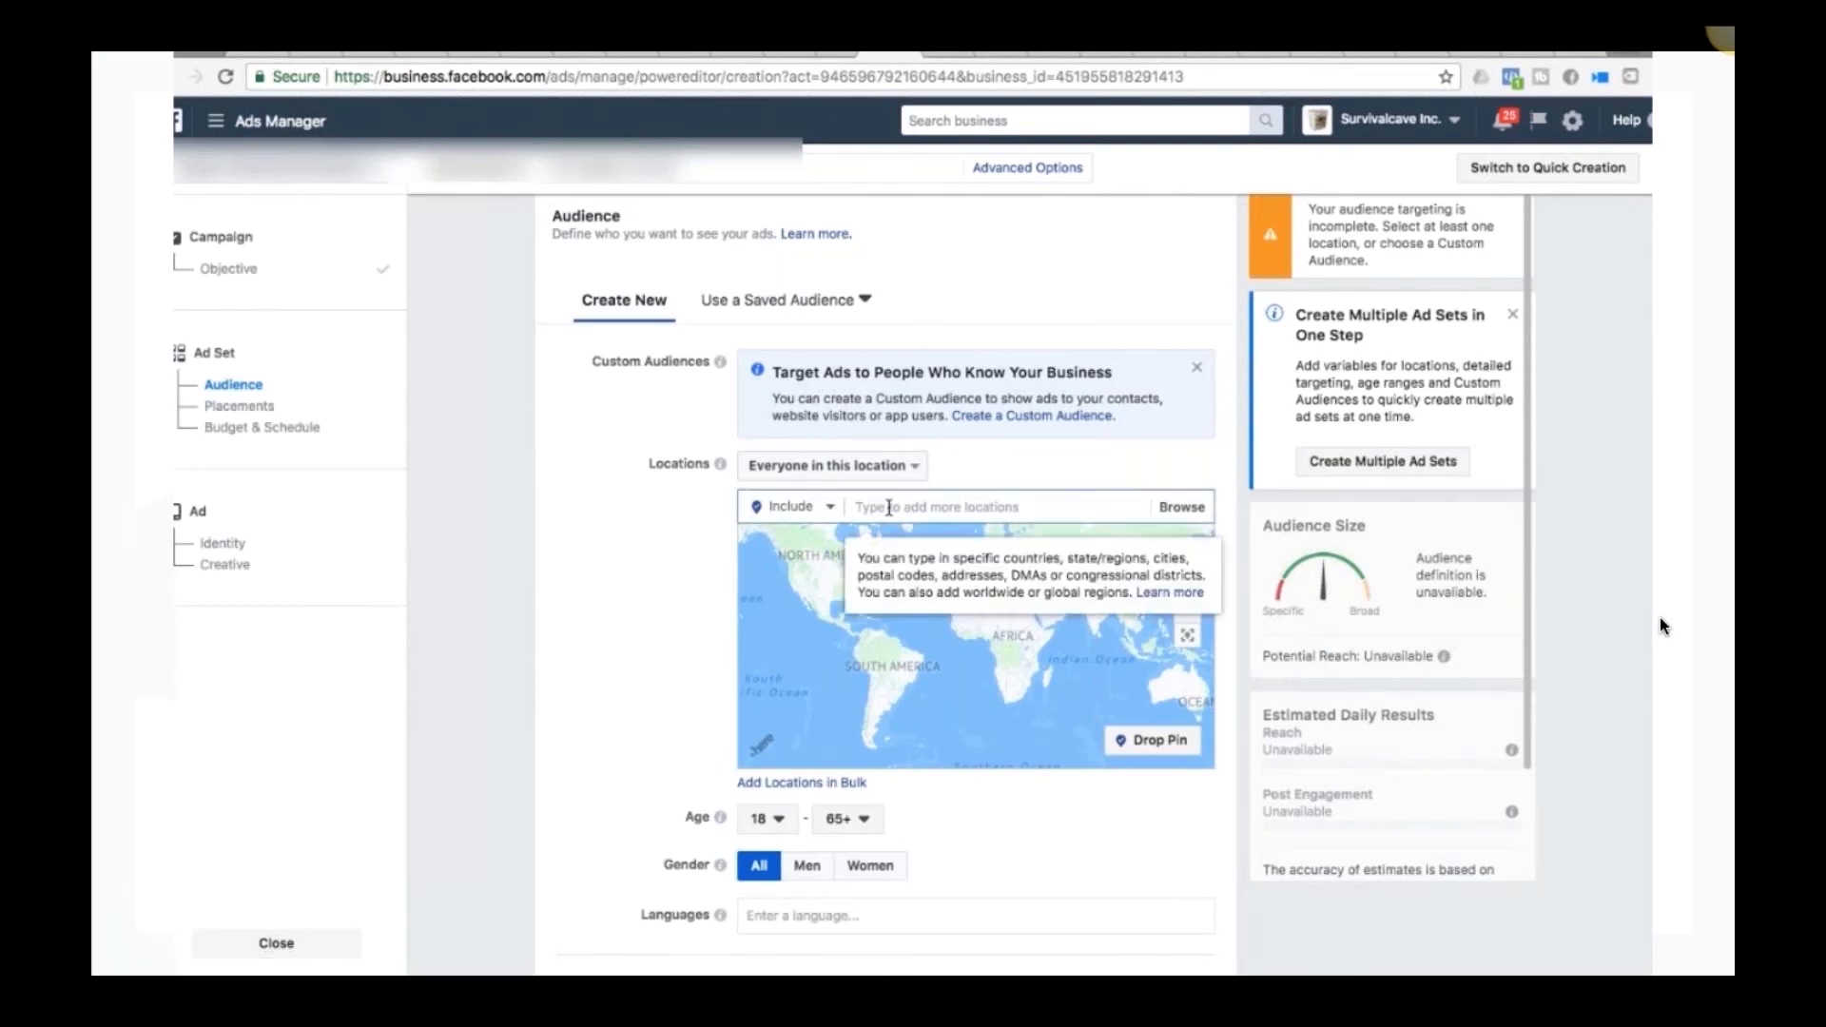
{"action": "type", "text": "pak"}
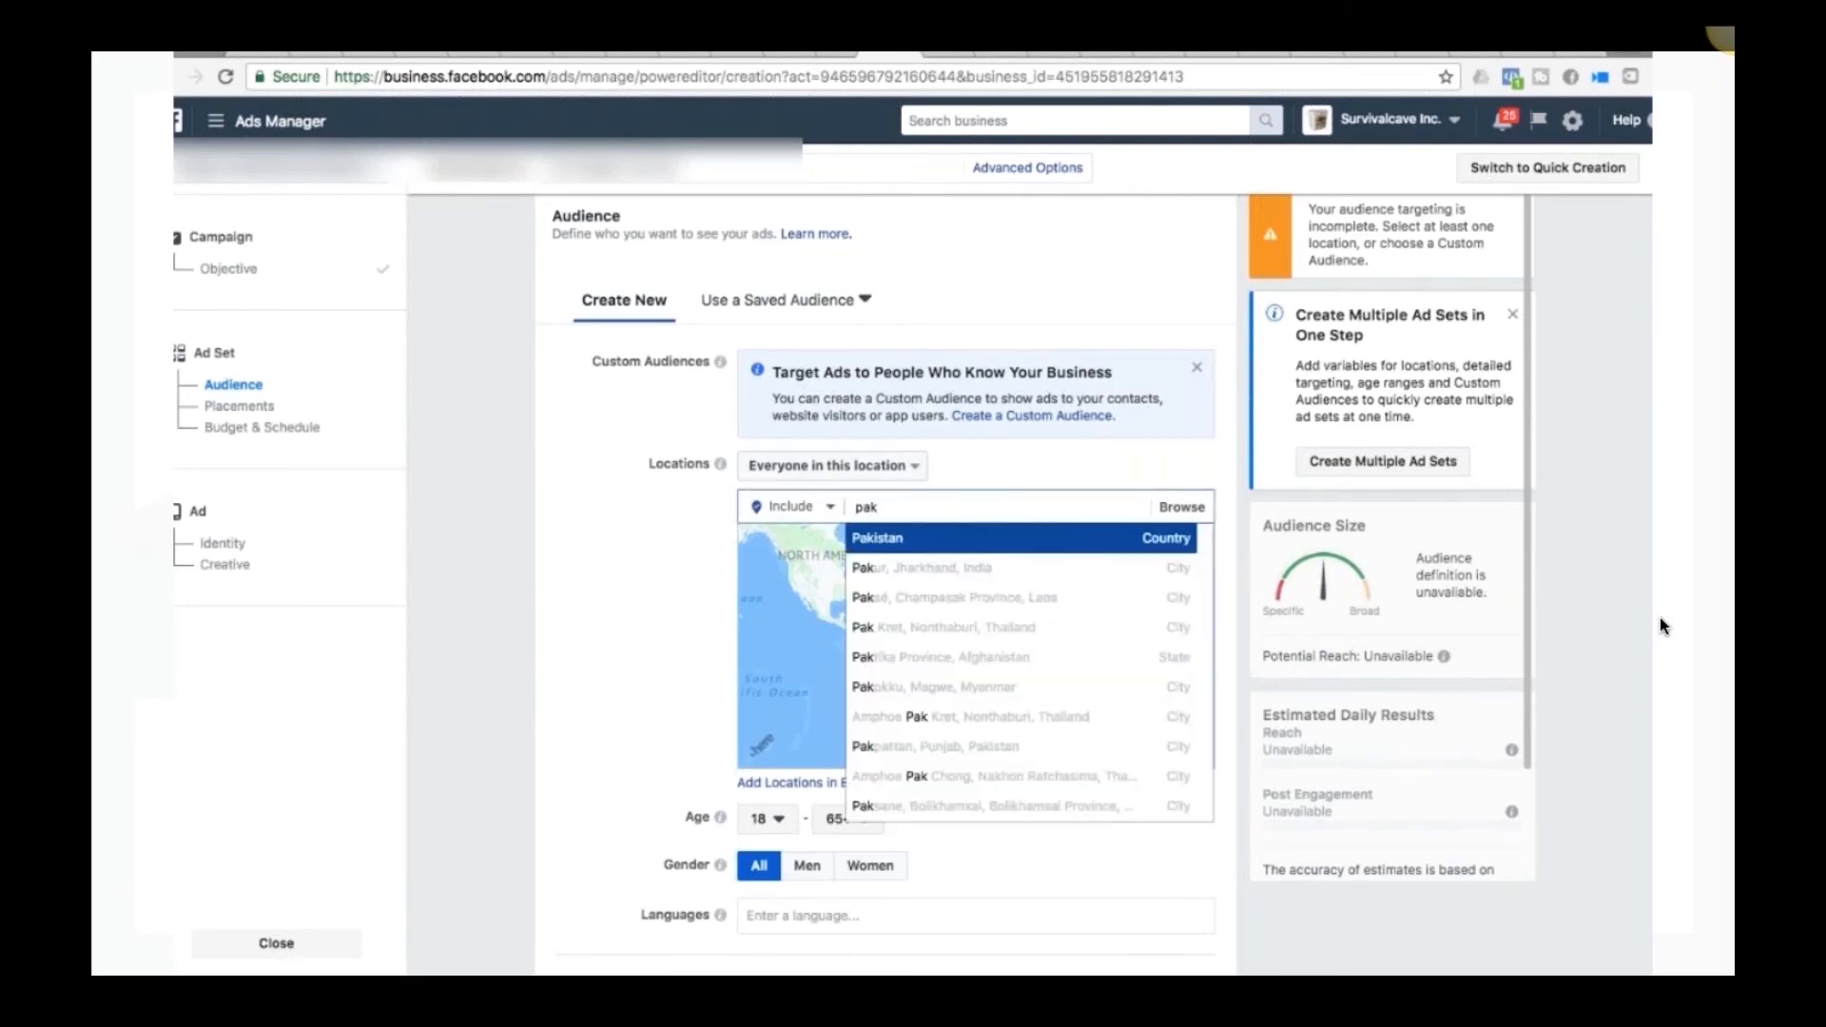
{"action": "left_click", "coordinate": [915, 540]}
{"action": "type", "text": "phil"}
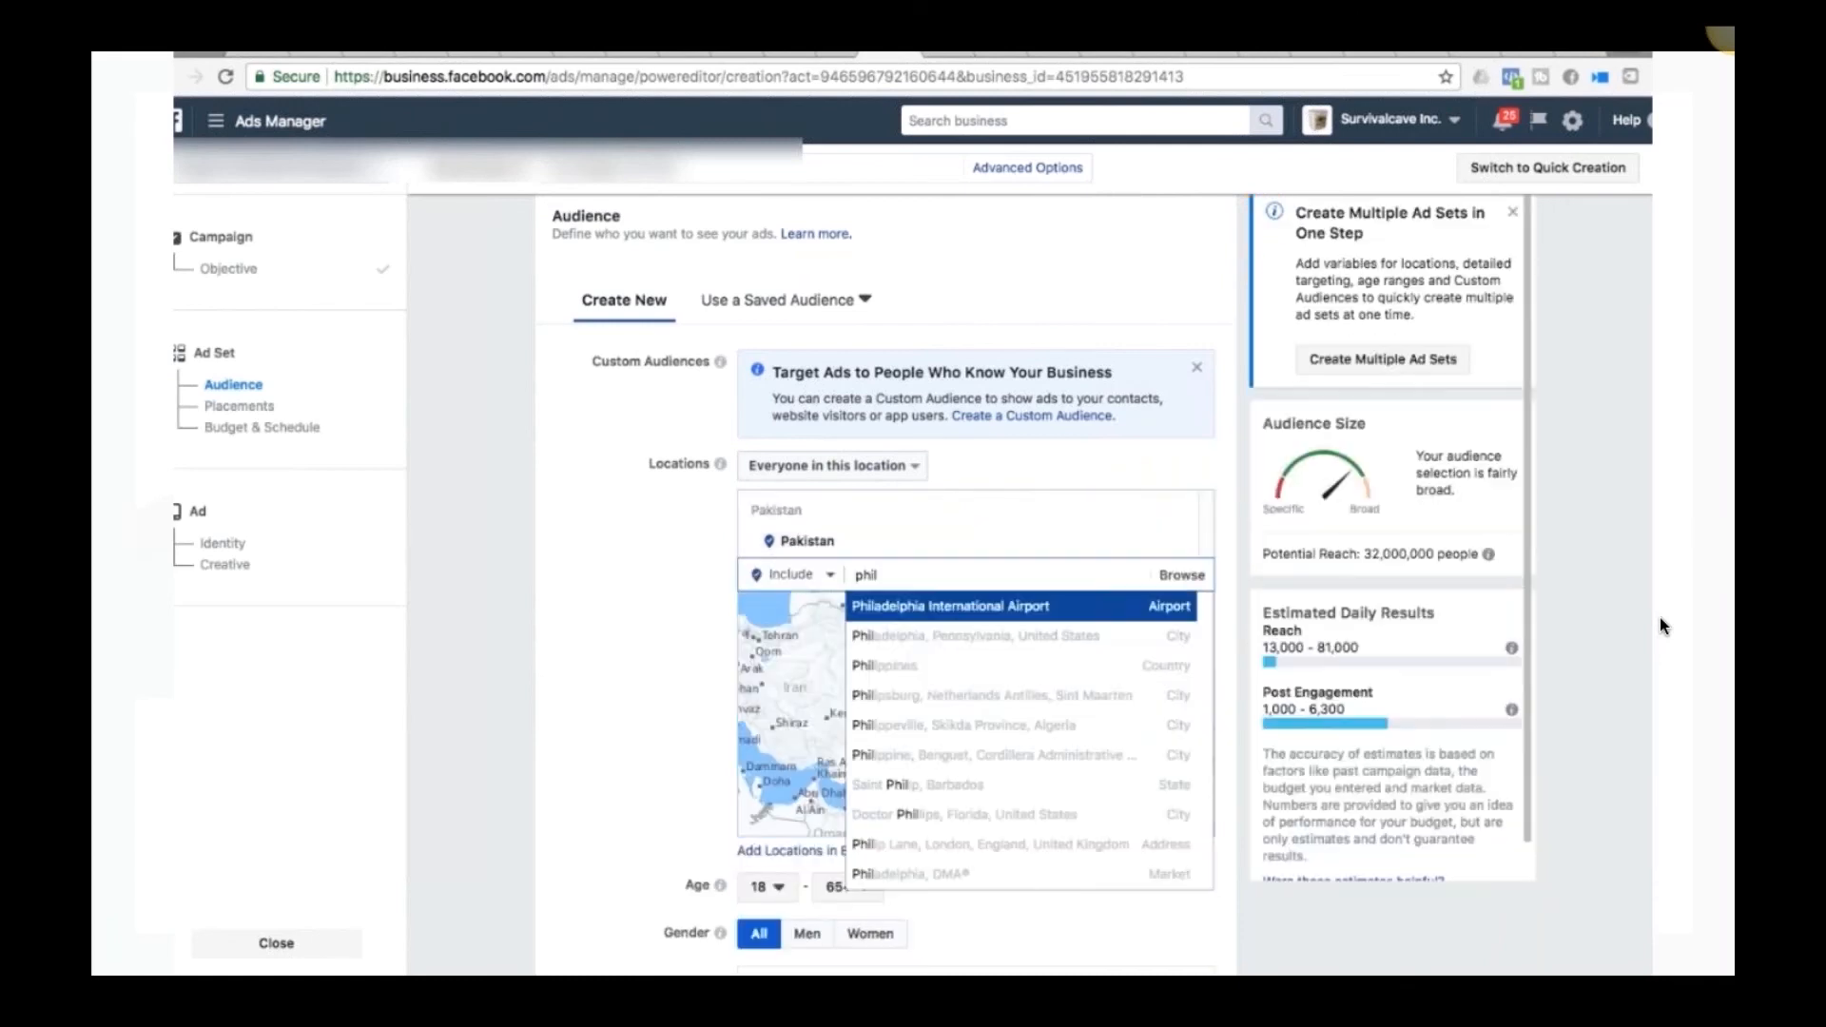
{"action": "left_click", "coordinate": [937, 682]}
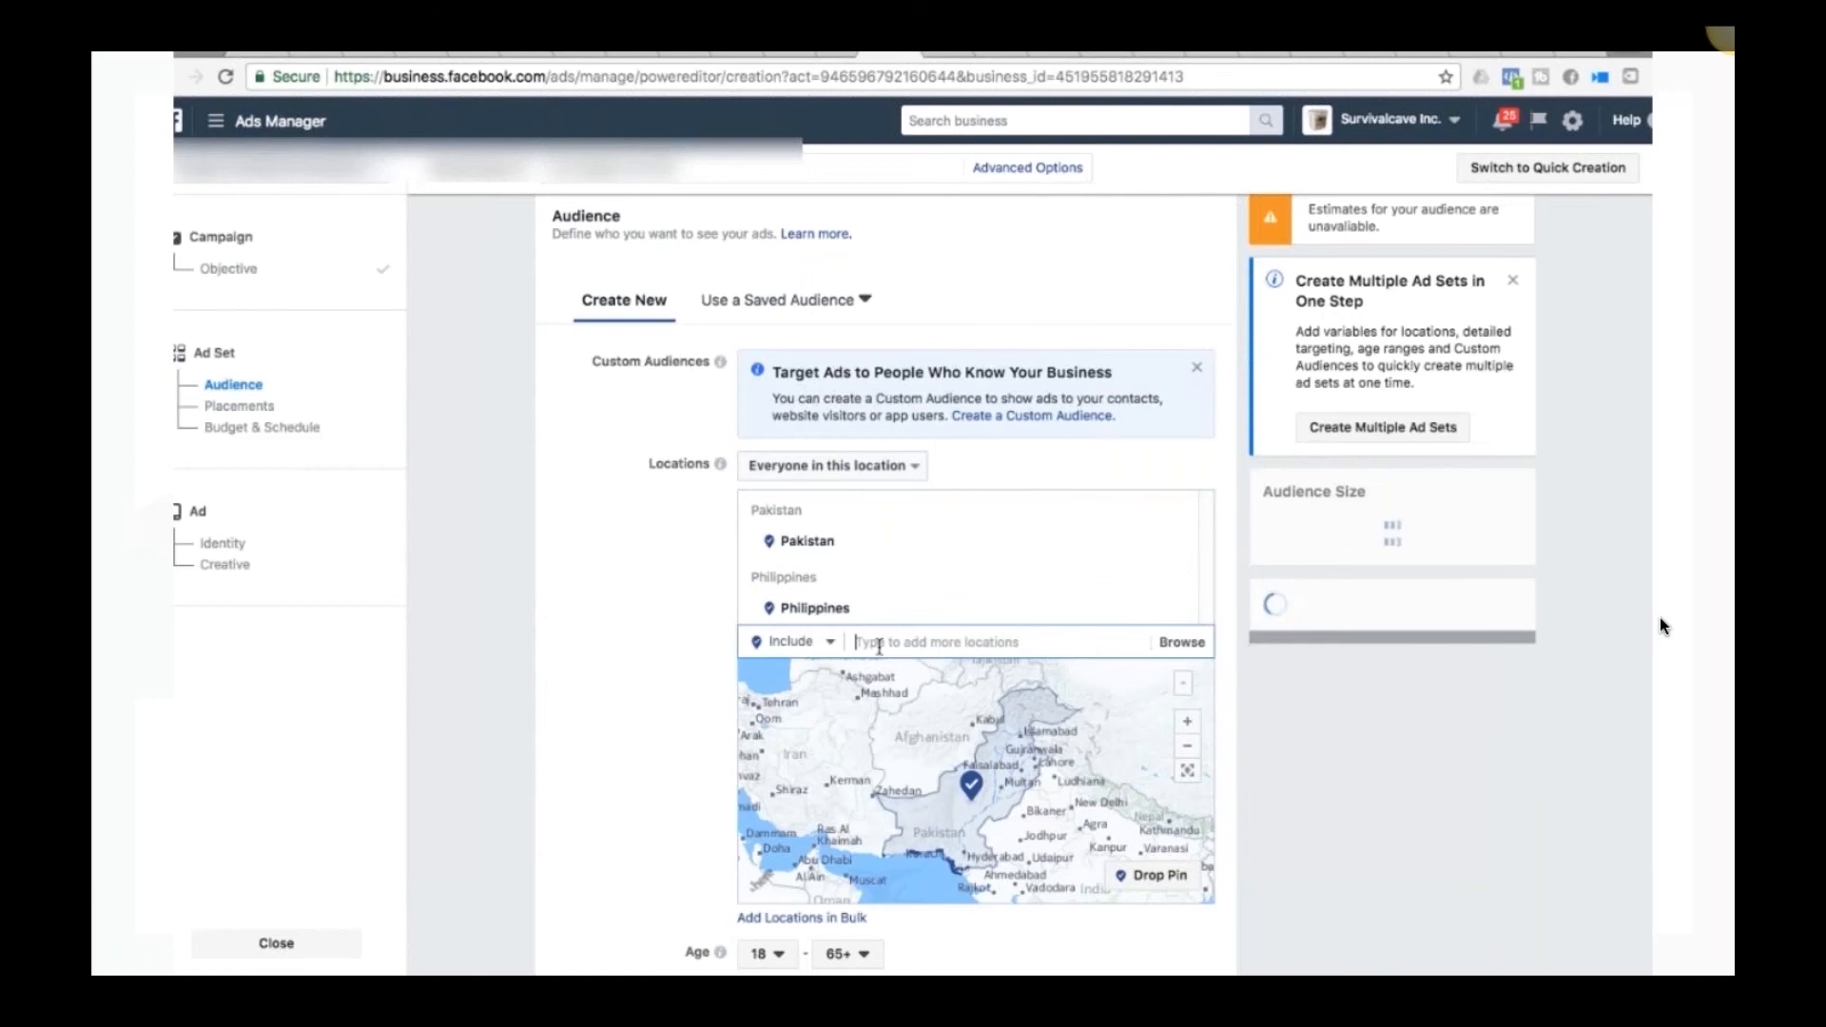
{"action": "type", "text": "india"}
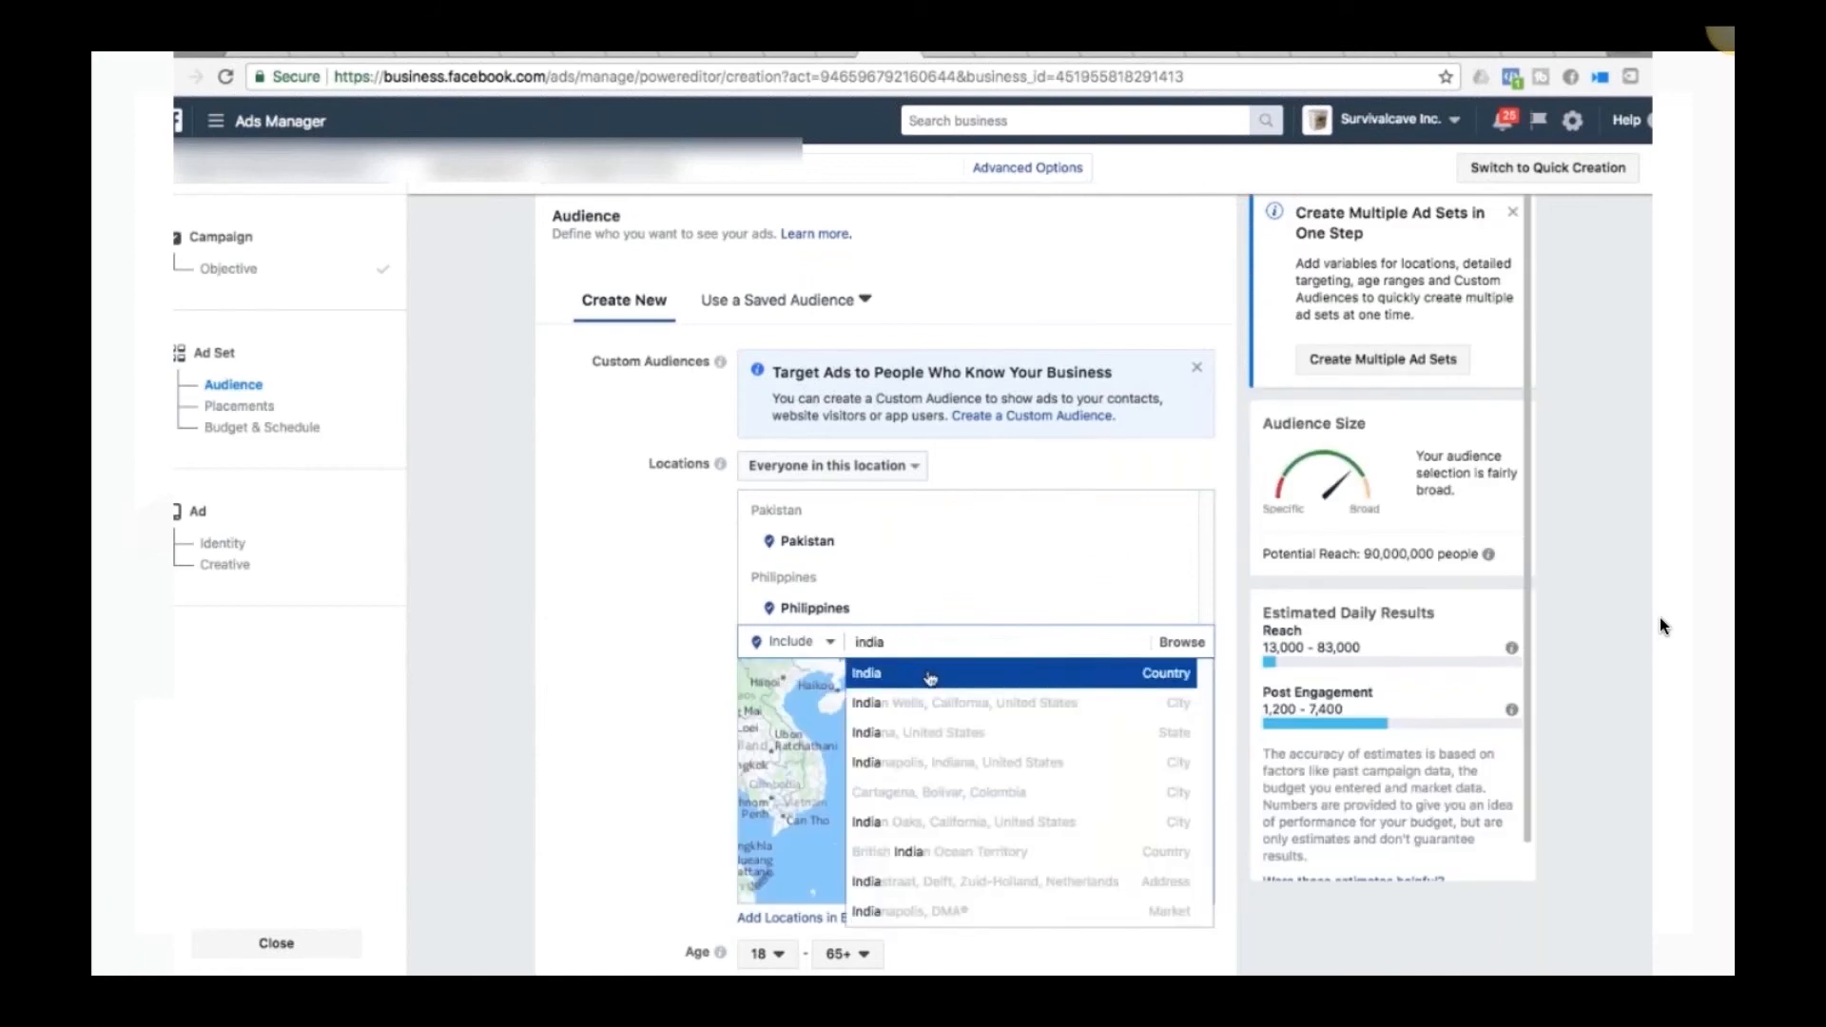
{"action": "left_click", "coordinate": [931, 675]}
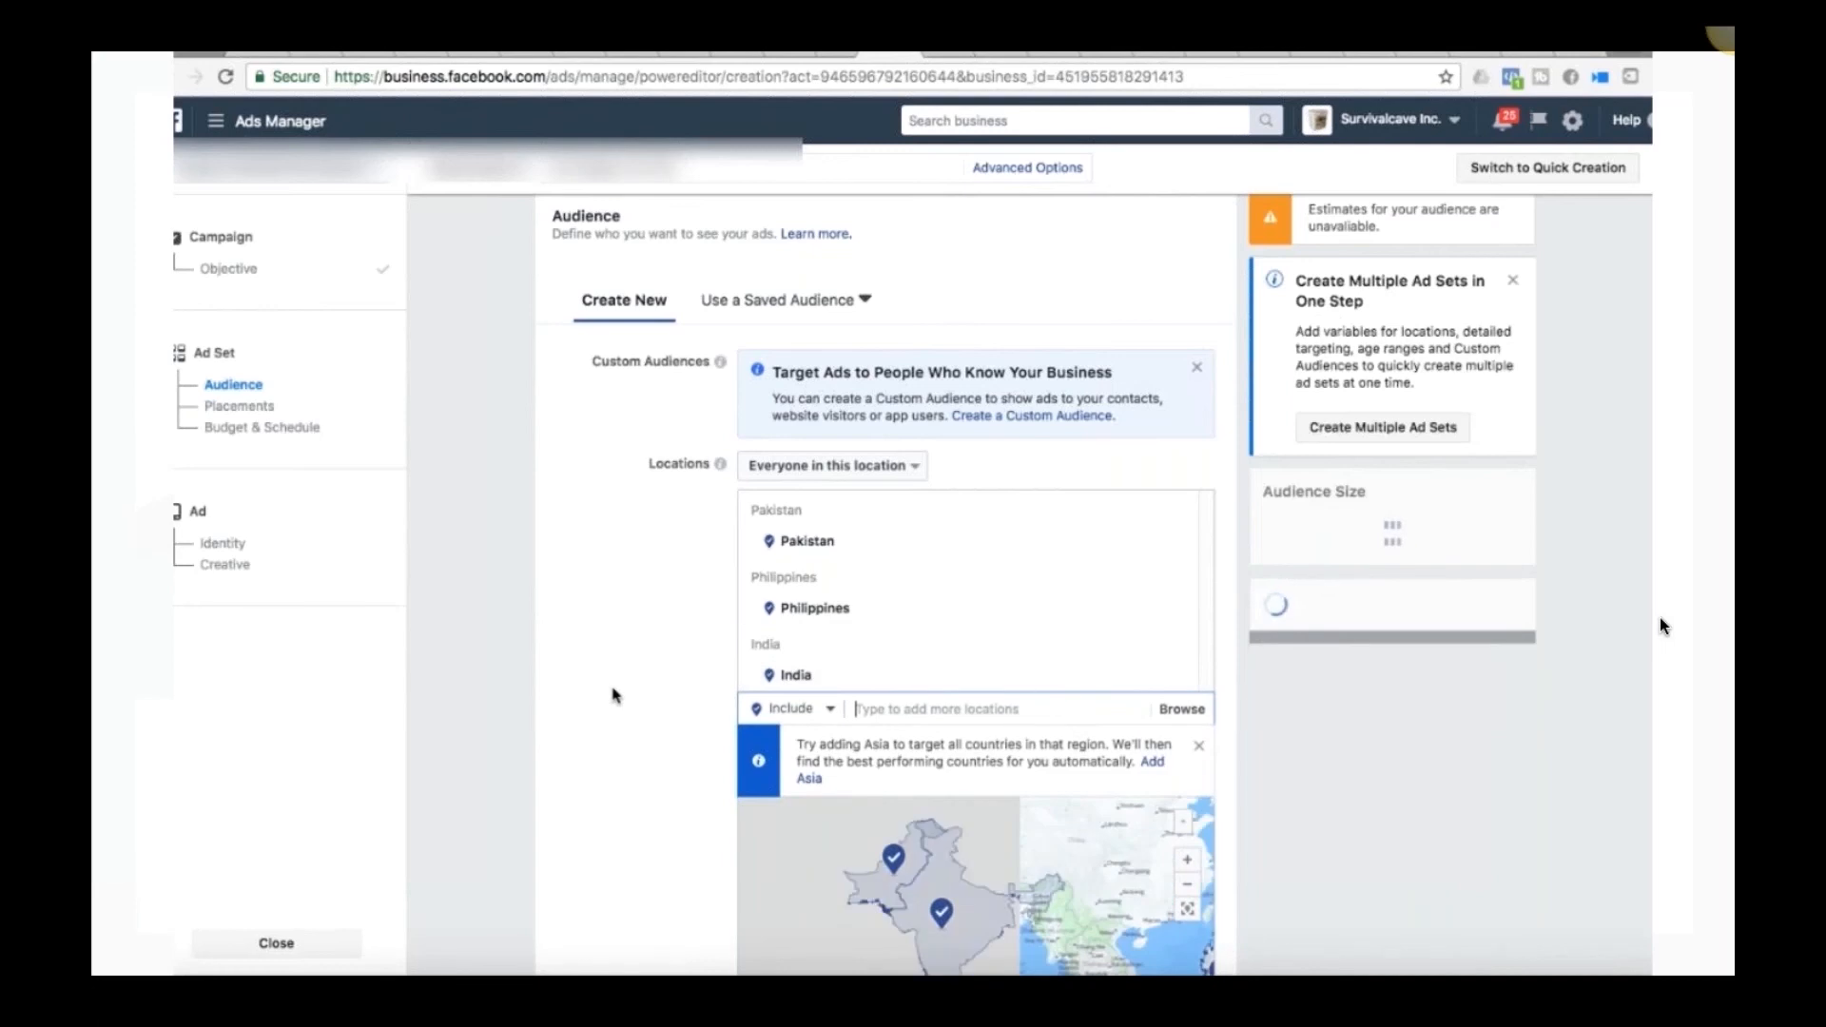
Step: Set the audience's maximum age to 64
{"action": "scroll", "coordinate": [612, 695], "scroll_direction": "down", "scroll_amount": 5}
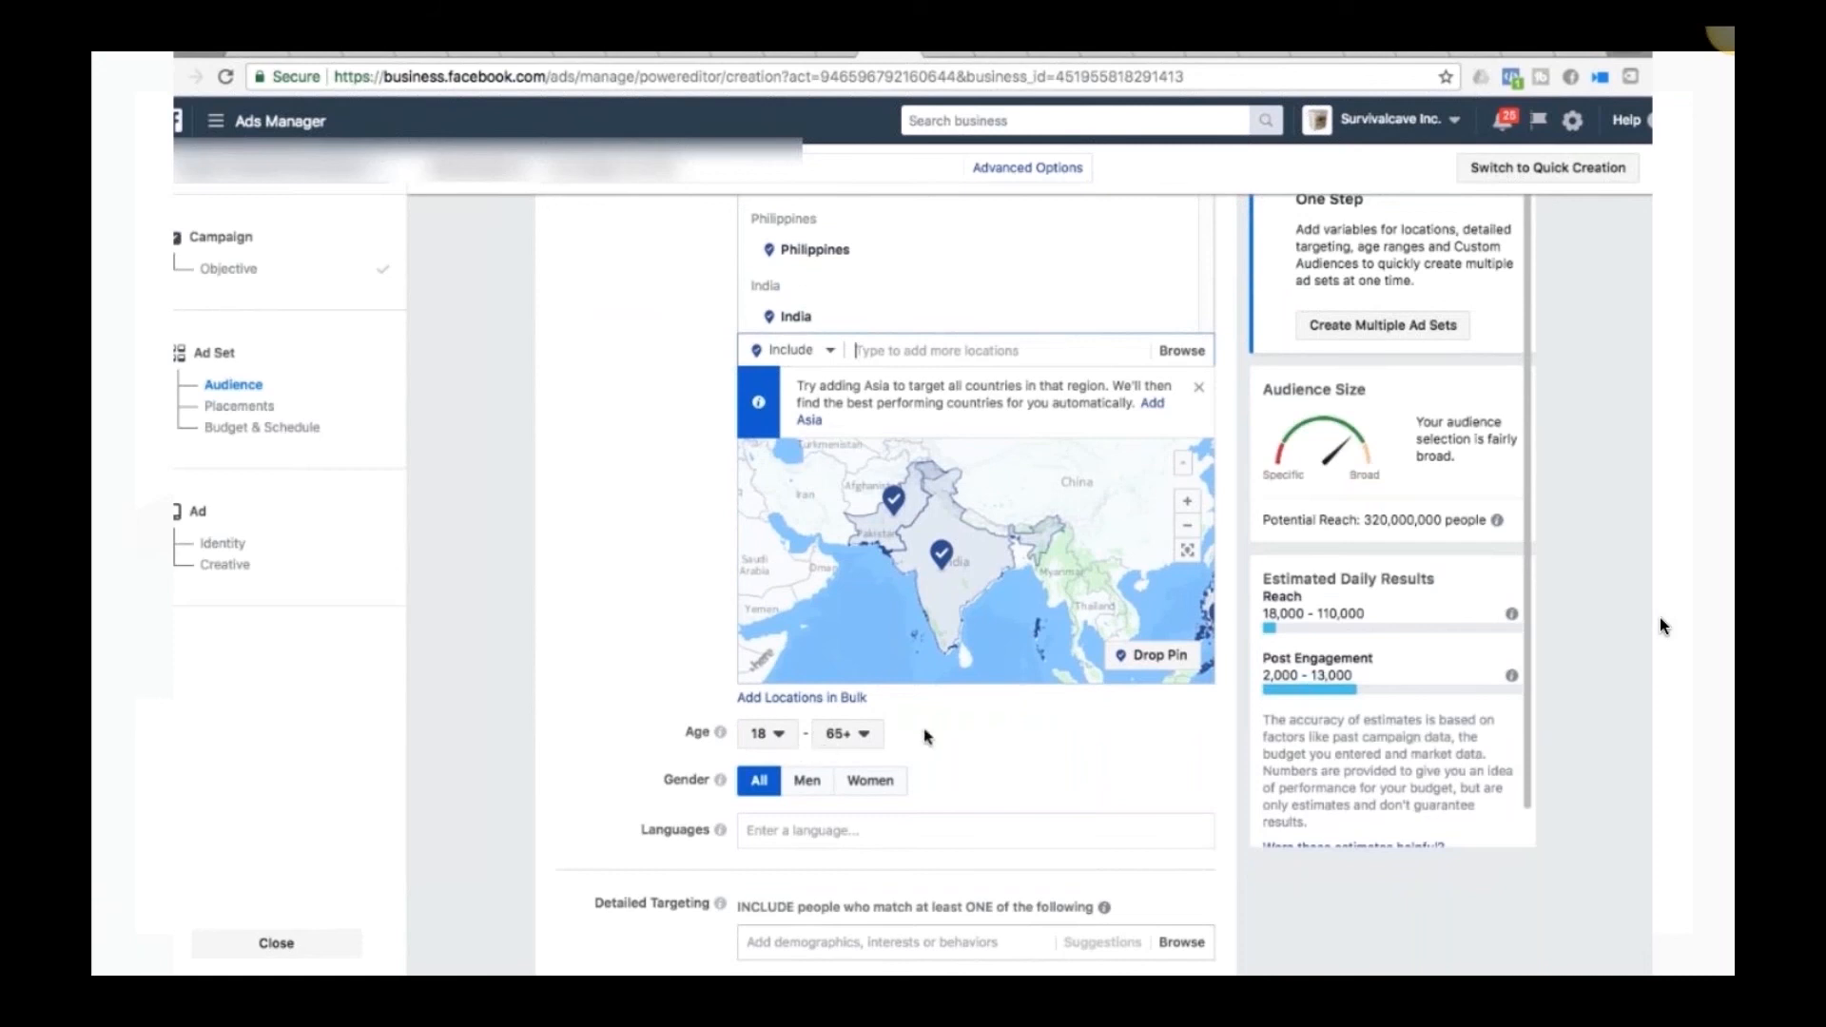
{"action": "left_click", "coordinate": [863, 738]}
{"action": "left_click", "coordinate": [854, 672]}
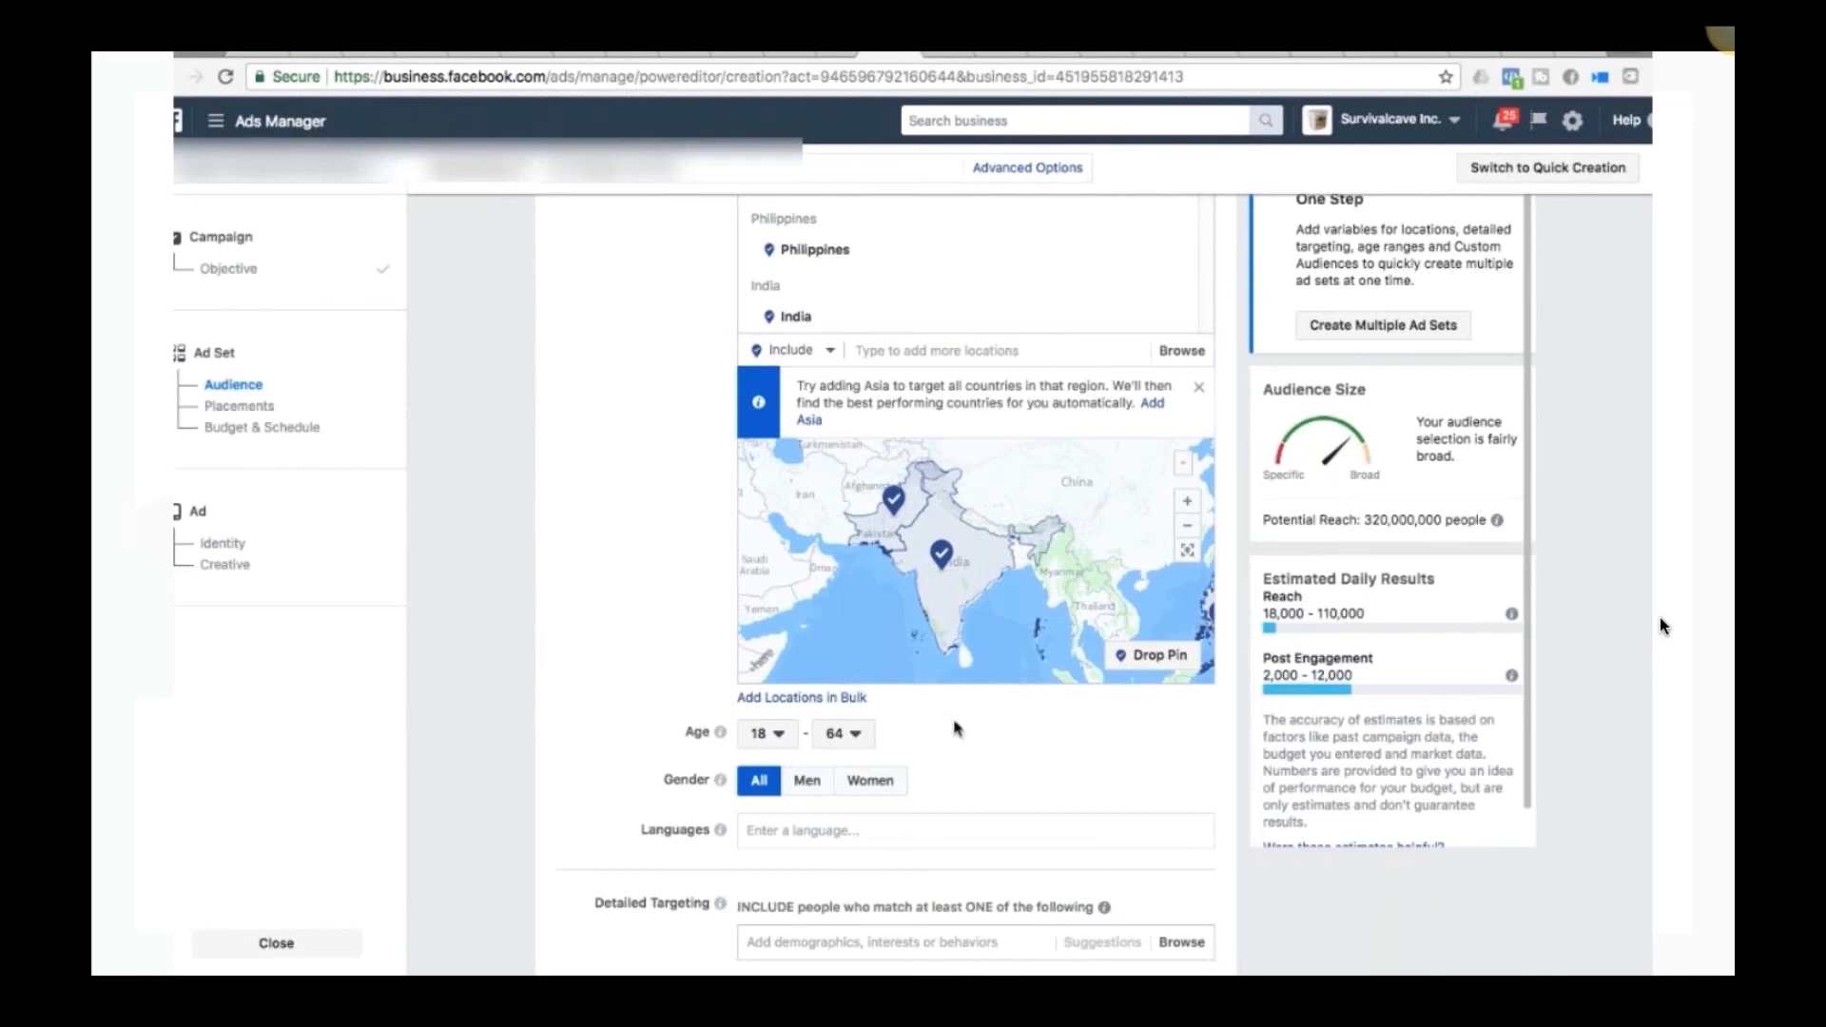
Step: Keep automatic placements and set the ad set's daily budget to $5.00
{"action": "scroll", "coordinate": [949, 725], "scroll_direction": "down", "scroll_amount": 3}
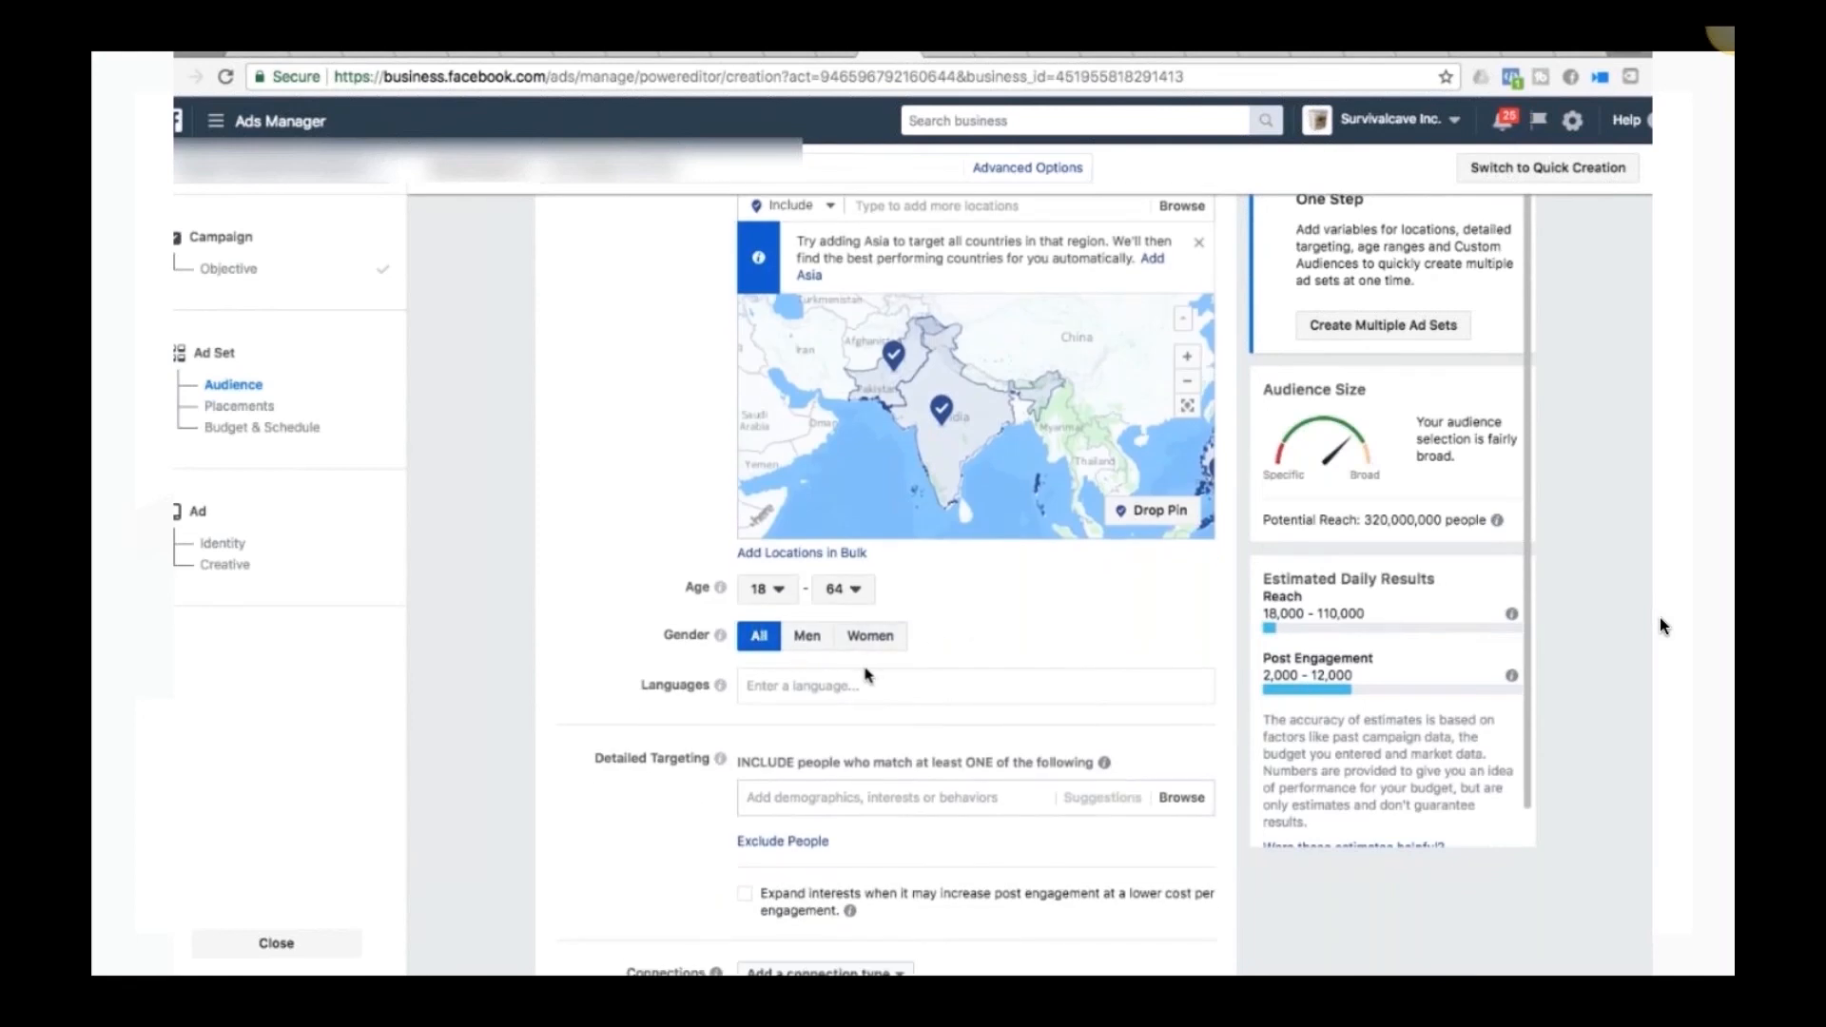
{"action": "scroll", "coordinate": [920, 622], "scroll_direction": "down", "scroll_amount": 3}
{"action": "scroll", "coordinate": [970, 535], "scroll_direction": "down", "scroll_amount": 2}
{"action": "scroll", "coordinate": [970, 538], "scroll_direction": "down", "scroll_amount": 5}
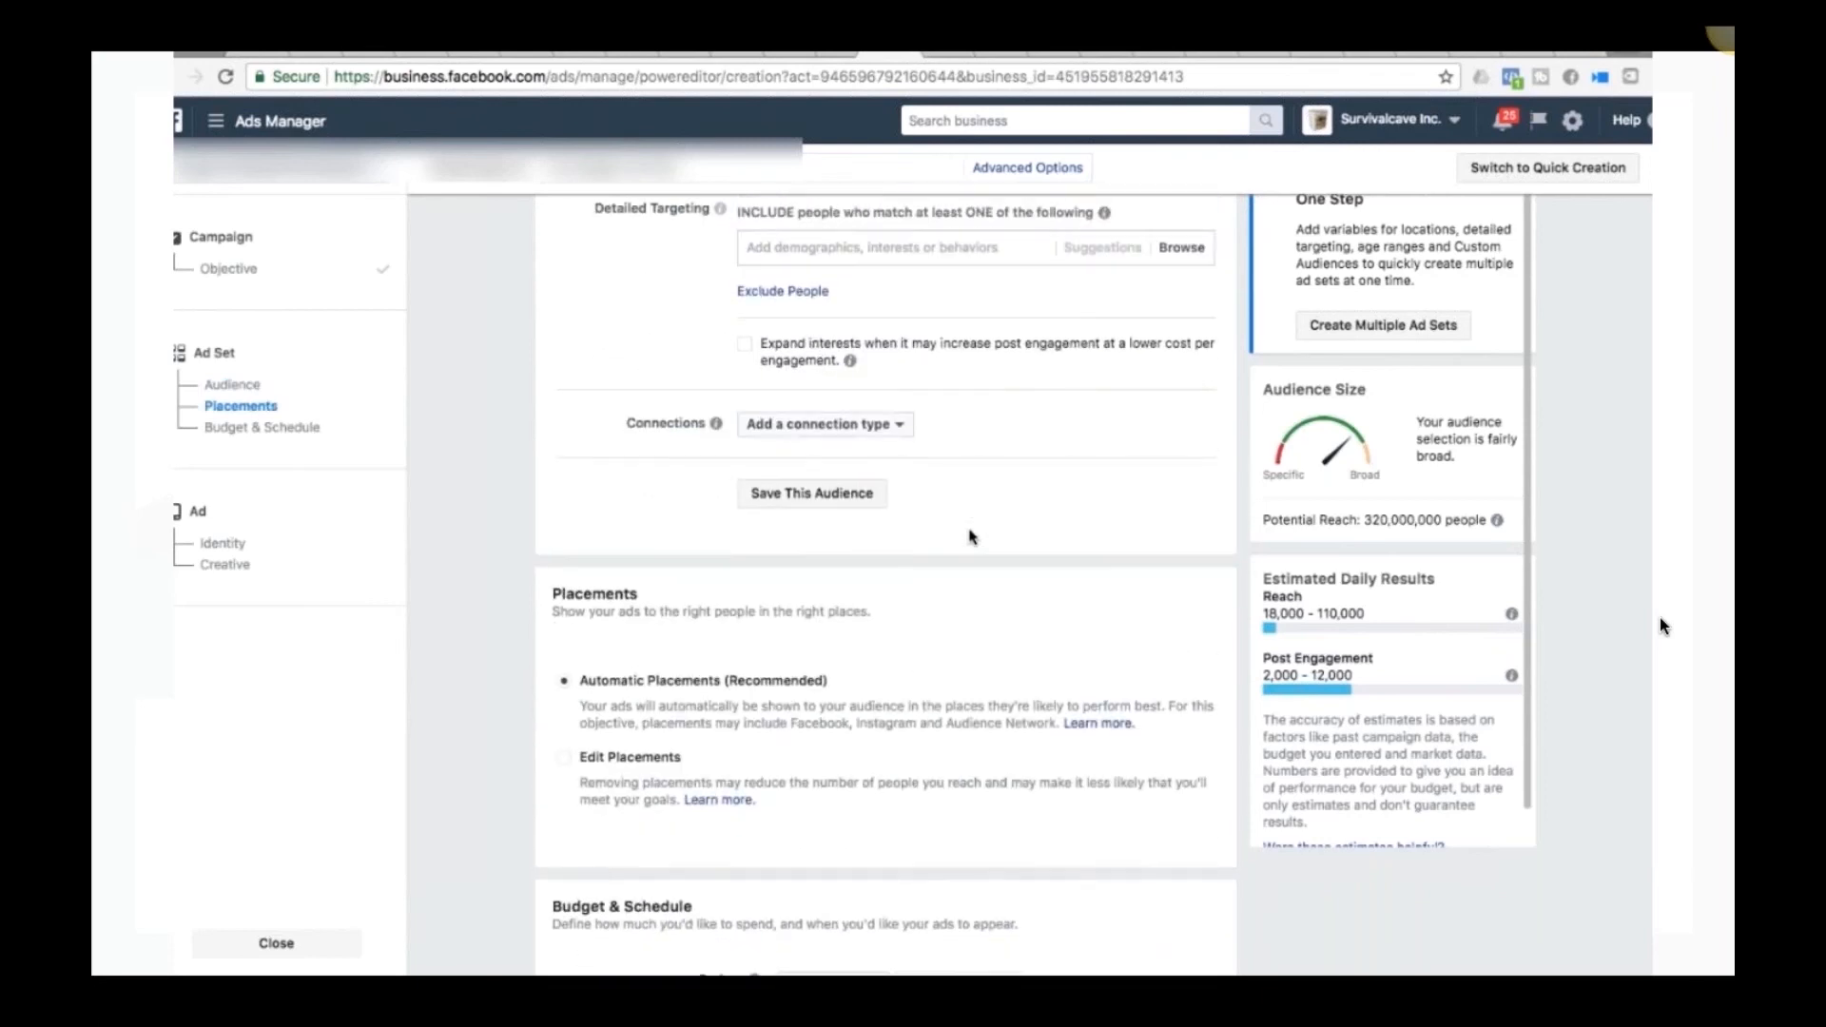
{"action": "scroll", "coordinate": [972, 538], "scroll_direction": "down", "scroll_amount": 1}
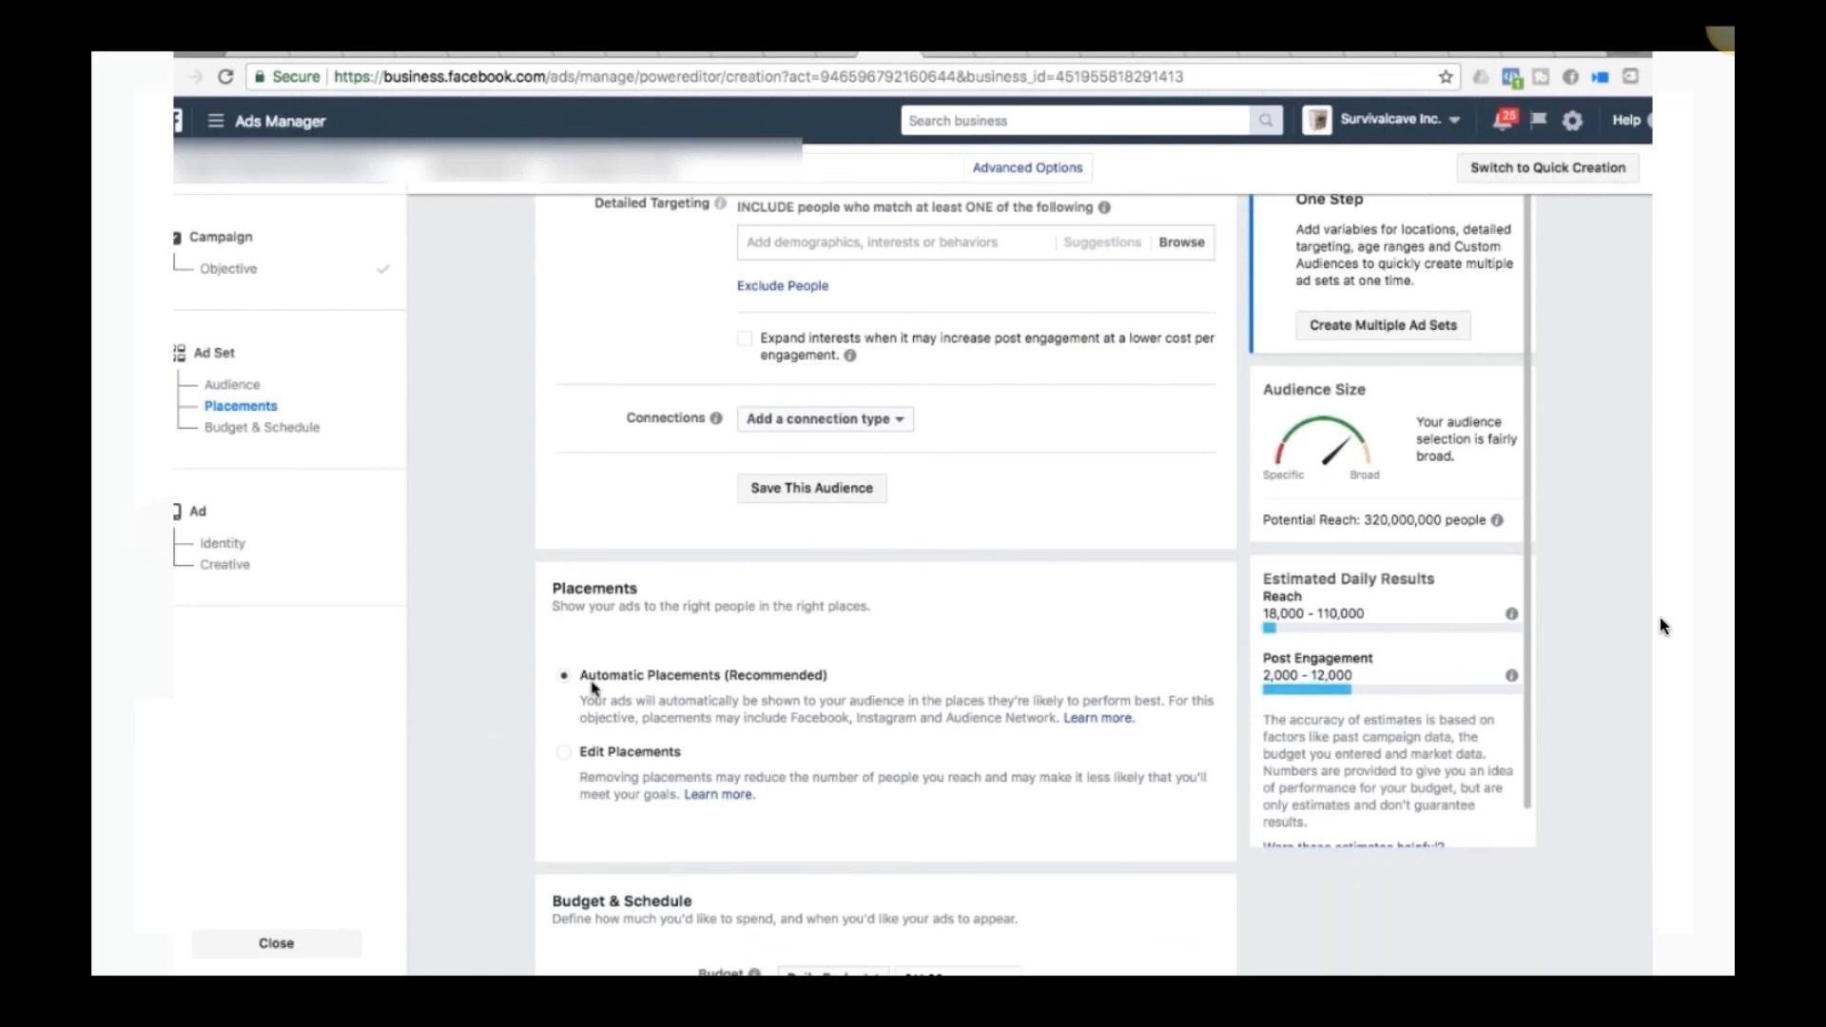
{"action": "scroll", "coordinate": [716, 680], "scroll_direction": "down", "scroll_amount": 2}
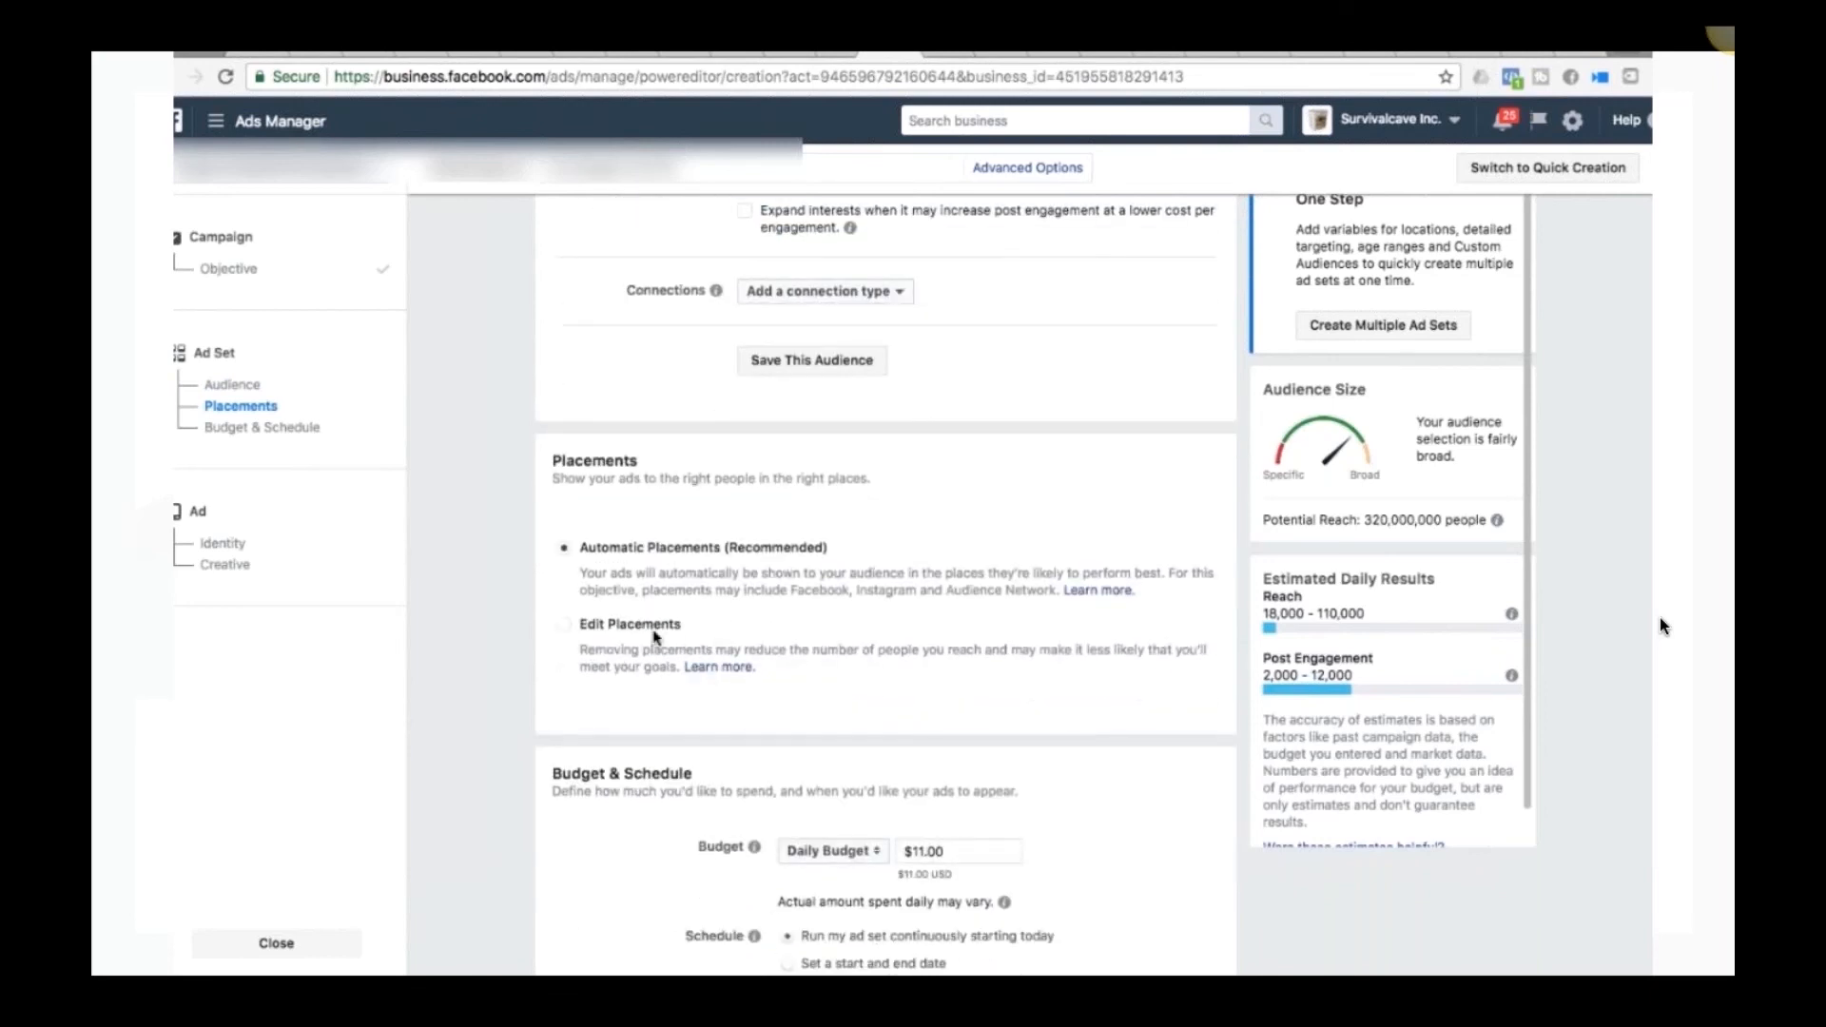
{"action": "scroll", "coordinate": [916, 708], "scroll_direction": "down", "scroll_amount": 3}
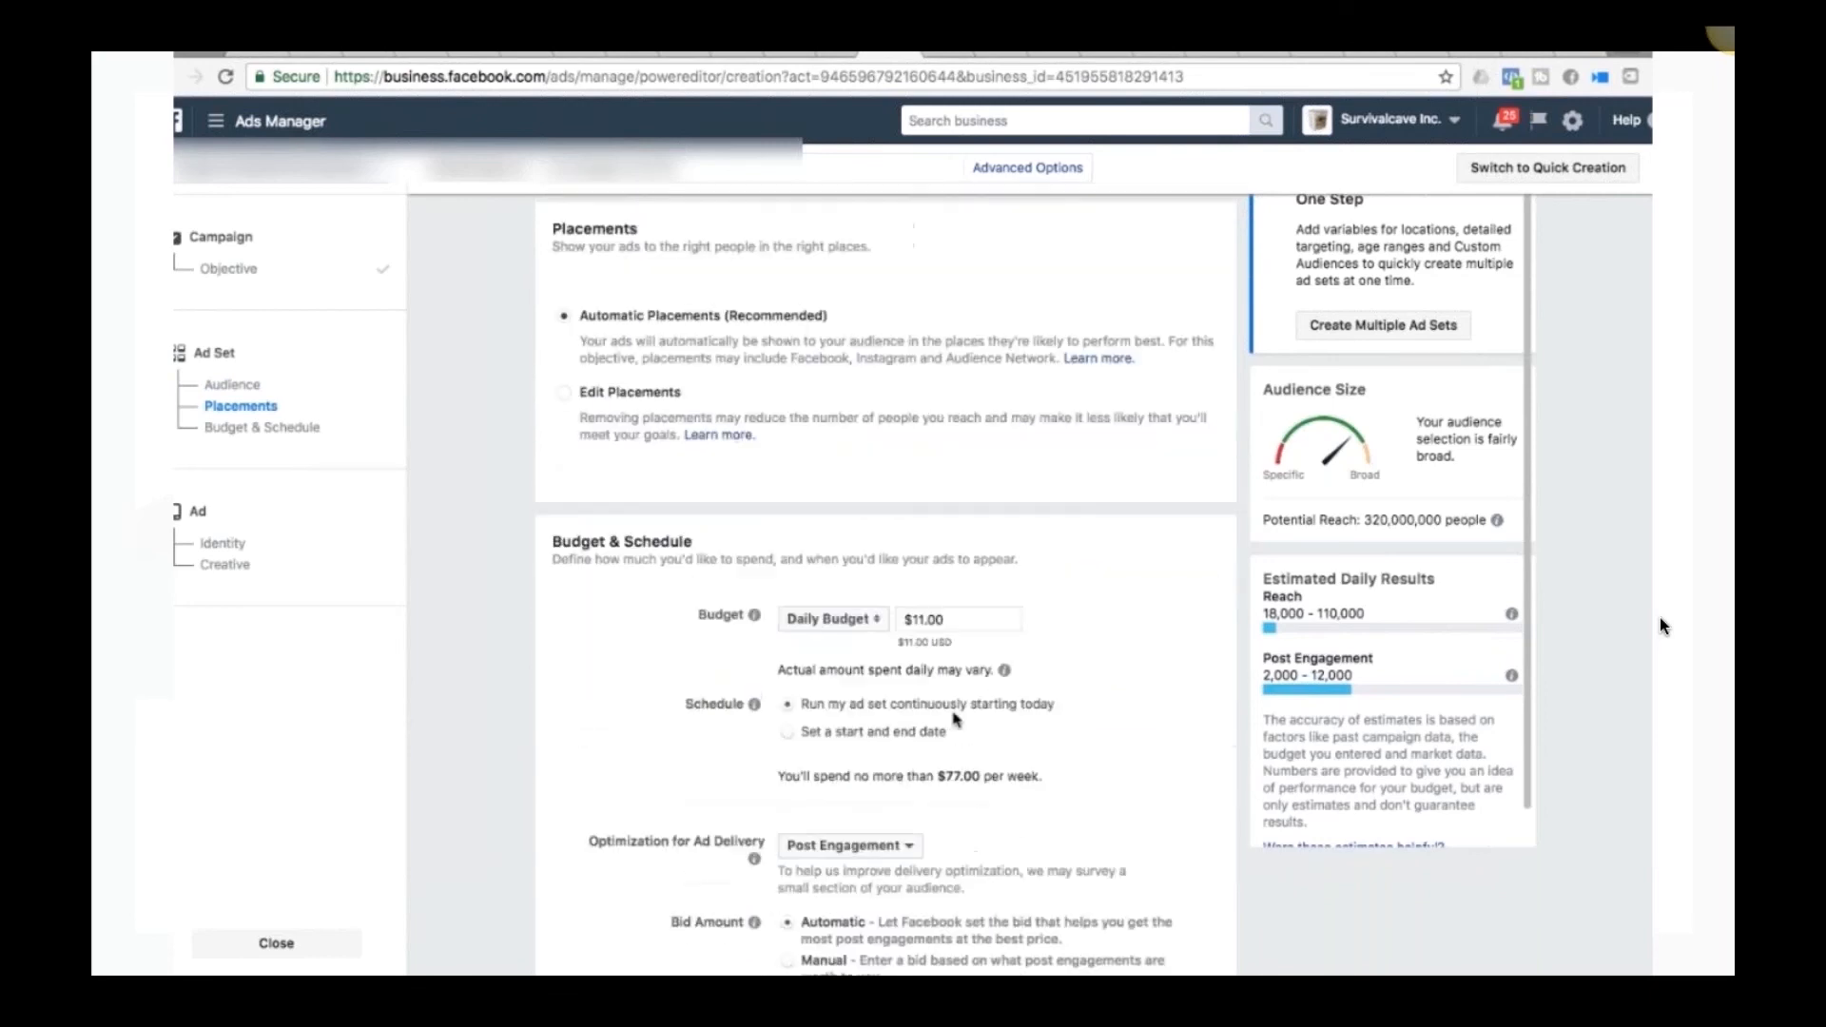
{"action": "left_click", "coordinate": [915, 621]}
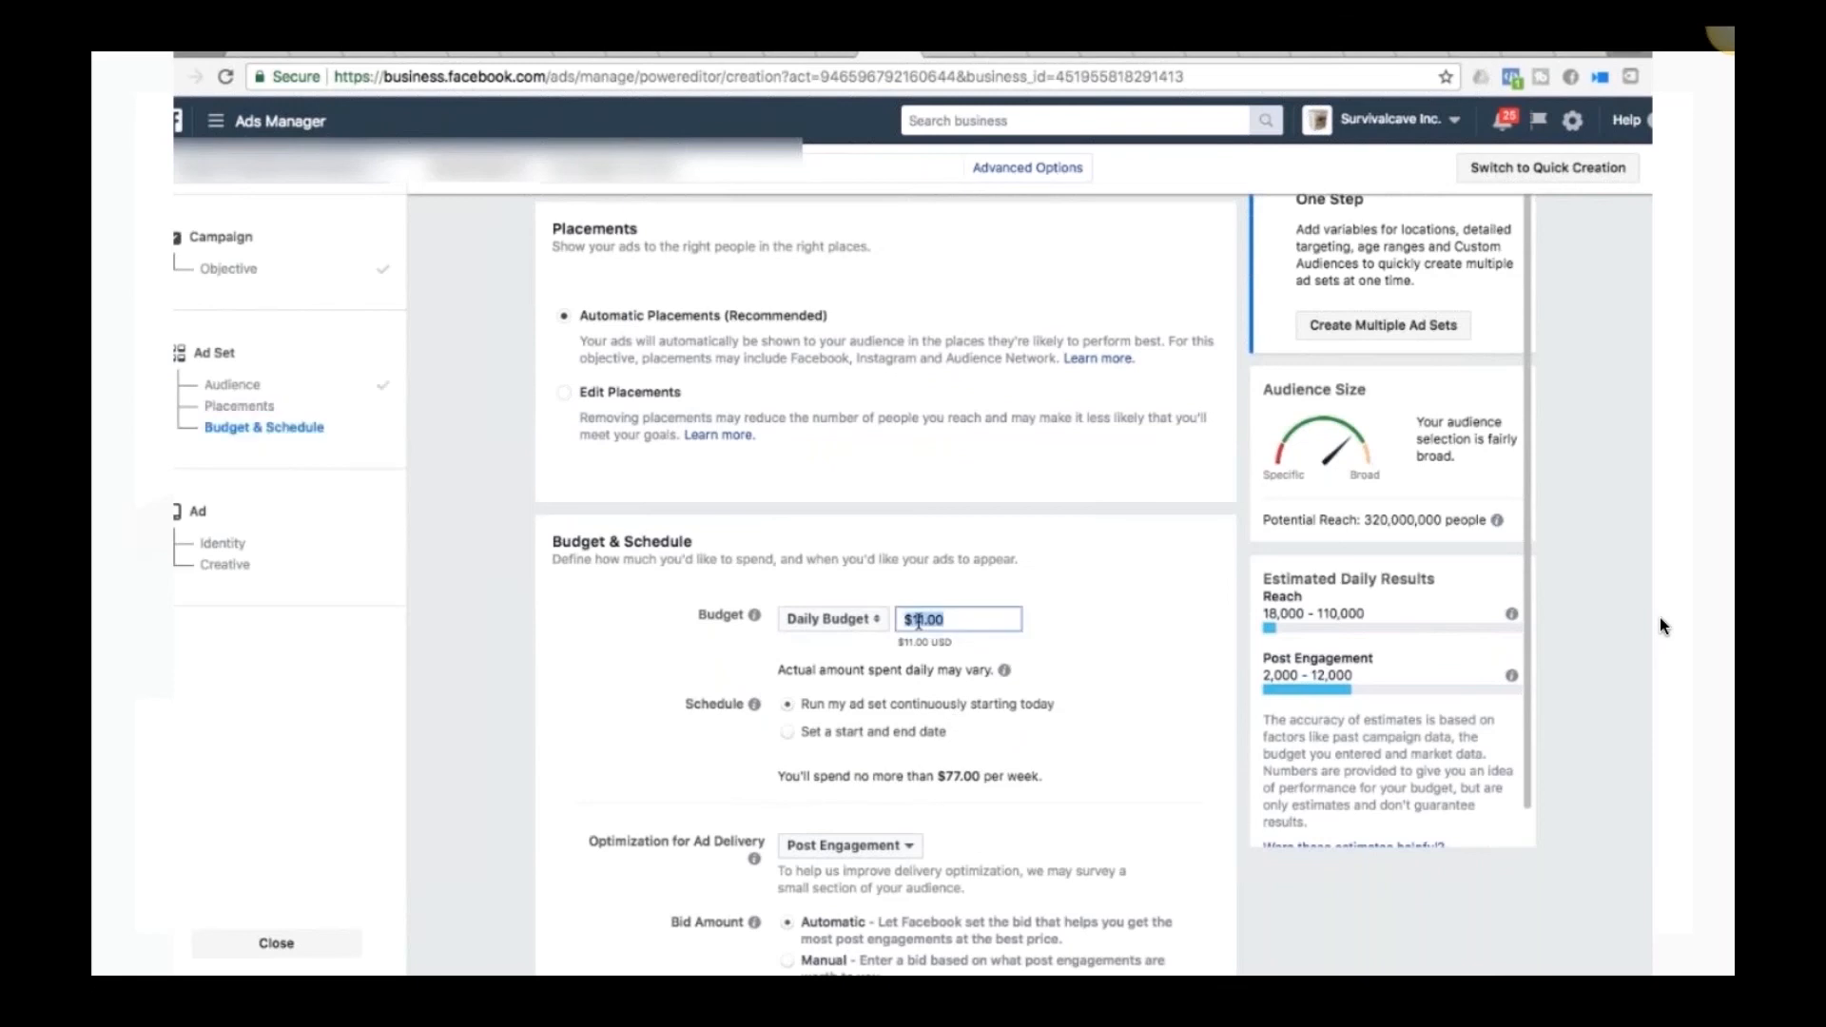
{"action": "type", "text": "5.0"}
{"action": "left_click", "coordinate": [601, 688]}
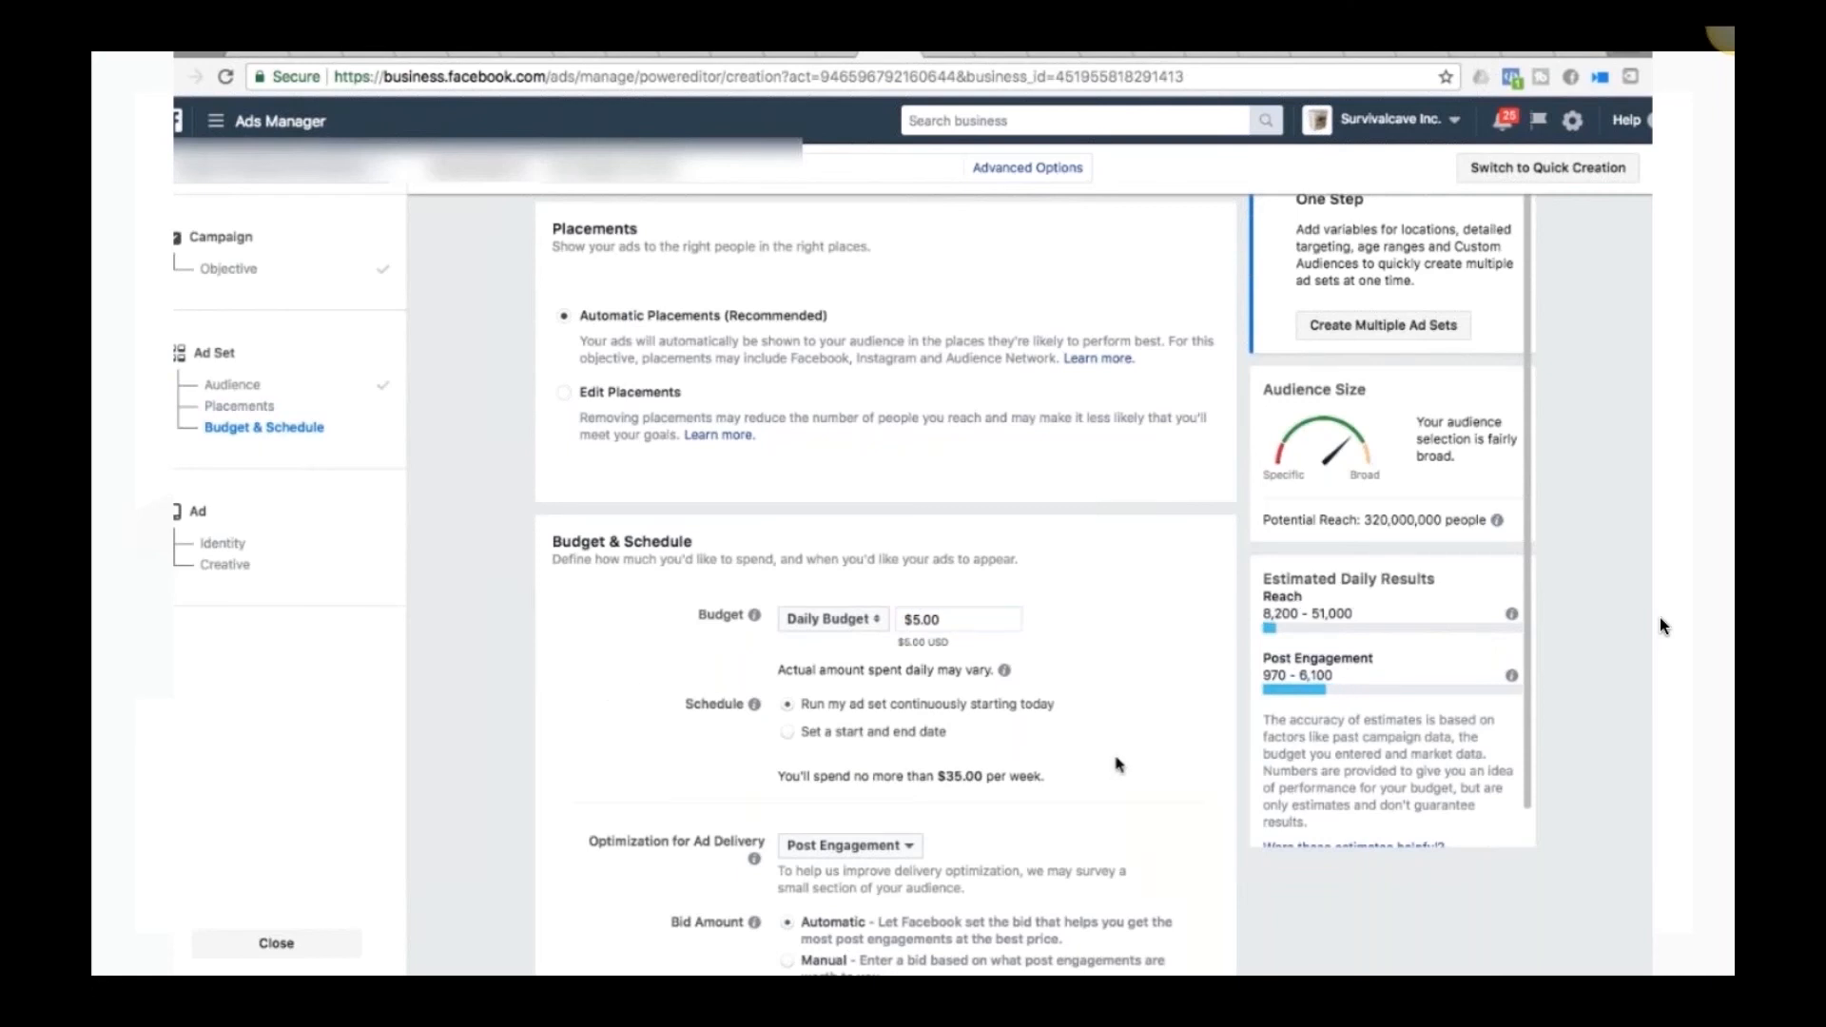
Step: Keep the remaining optimization, bid and delivery options and continue to the ad settings
{"action": "scroll", "coordinate": [1120, 761], "scroll_direction": "down", "scroll_amount": 5}
{"action": "scroll", "coordinate": [1126, 735], "scroll_direction": "down", "scroll_amount": 2}
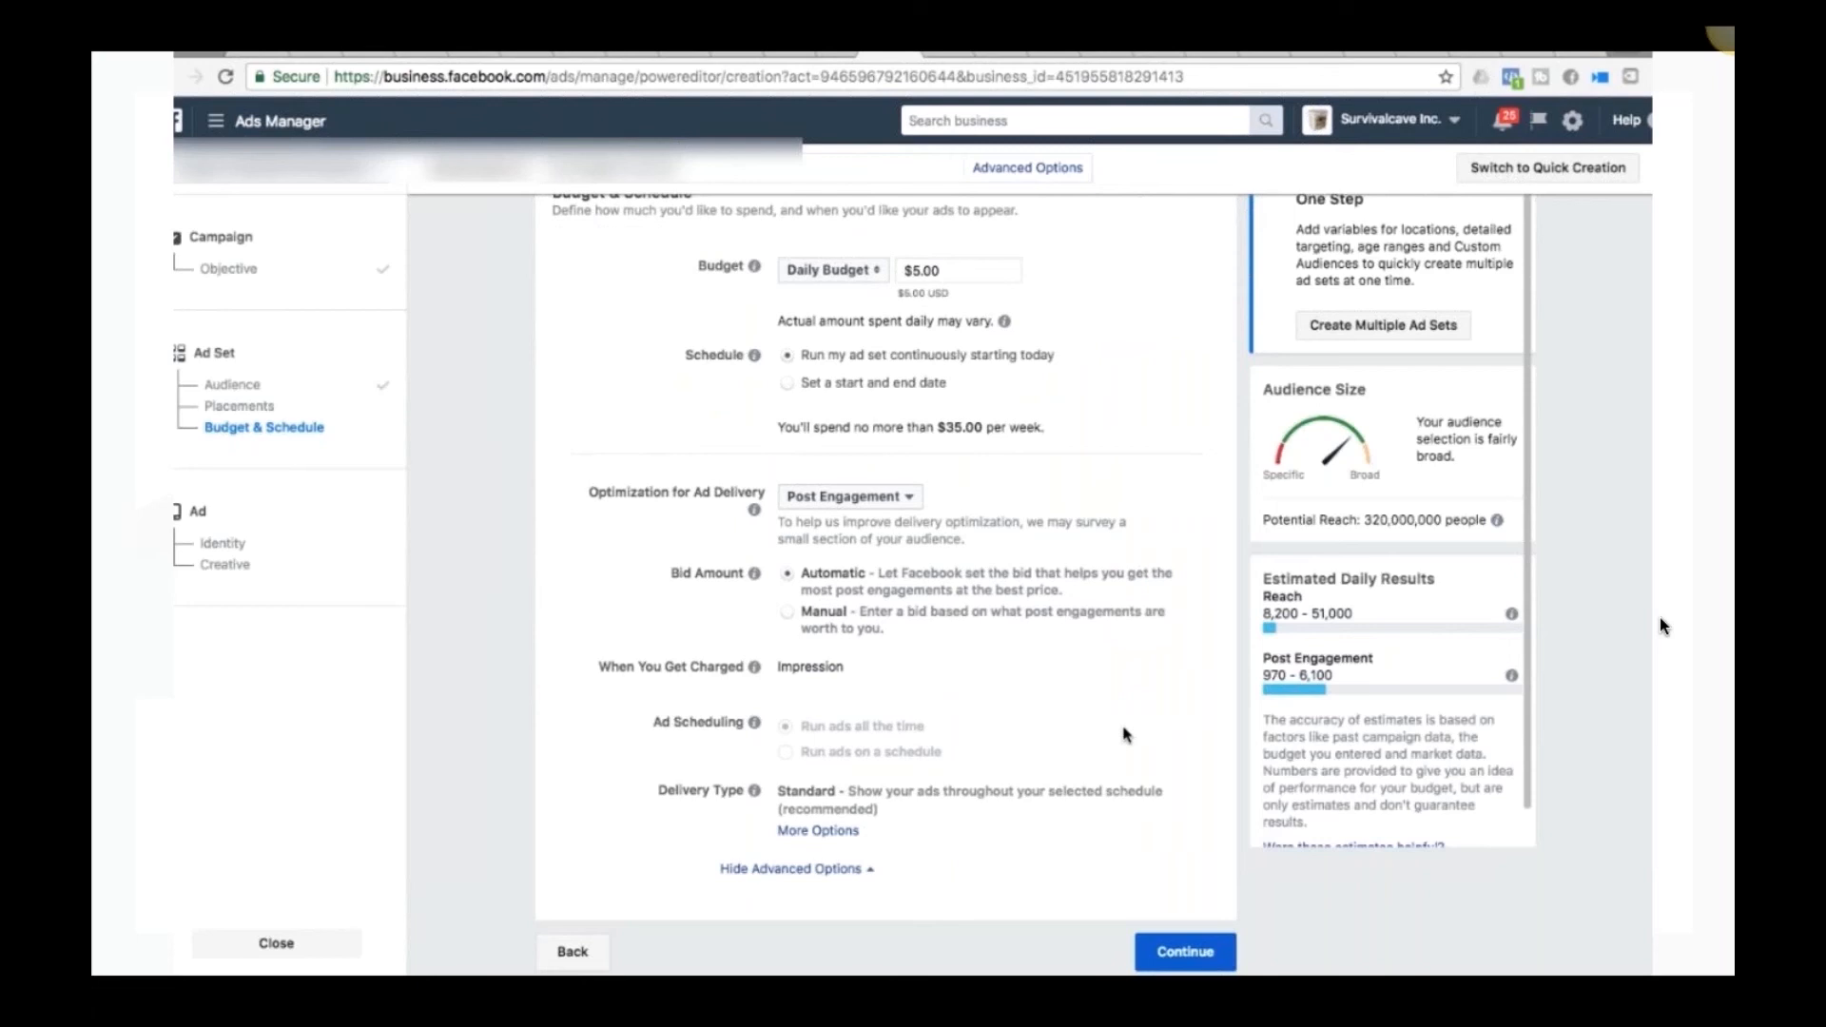
{"action": "scroll", "coordinate": [1126, 735], "scroll_direction": "down", "scroll_amount": 1}
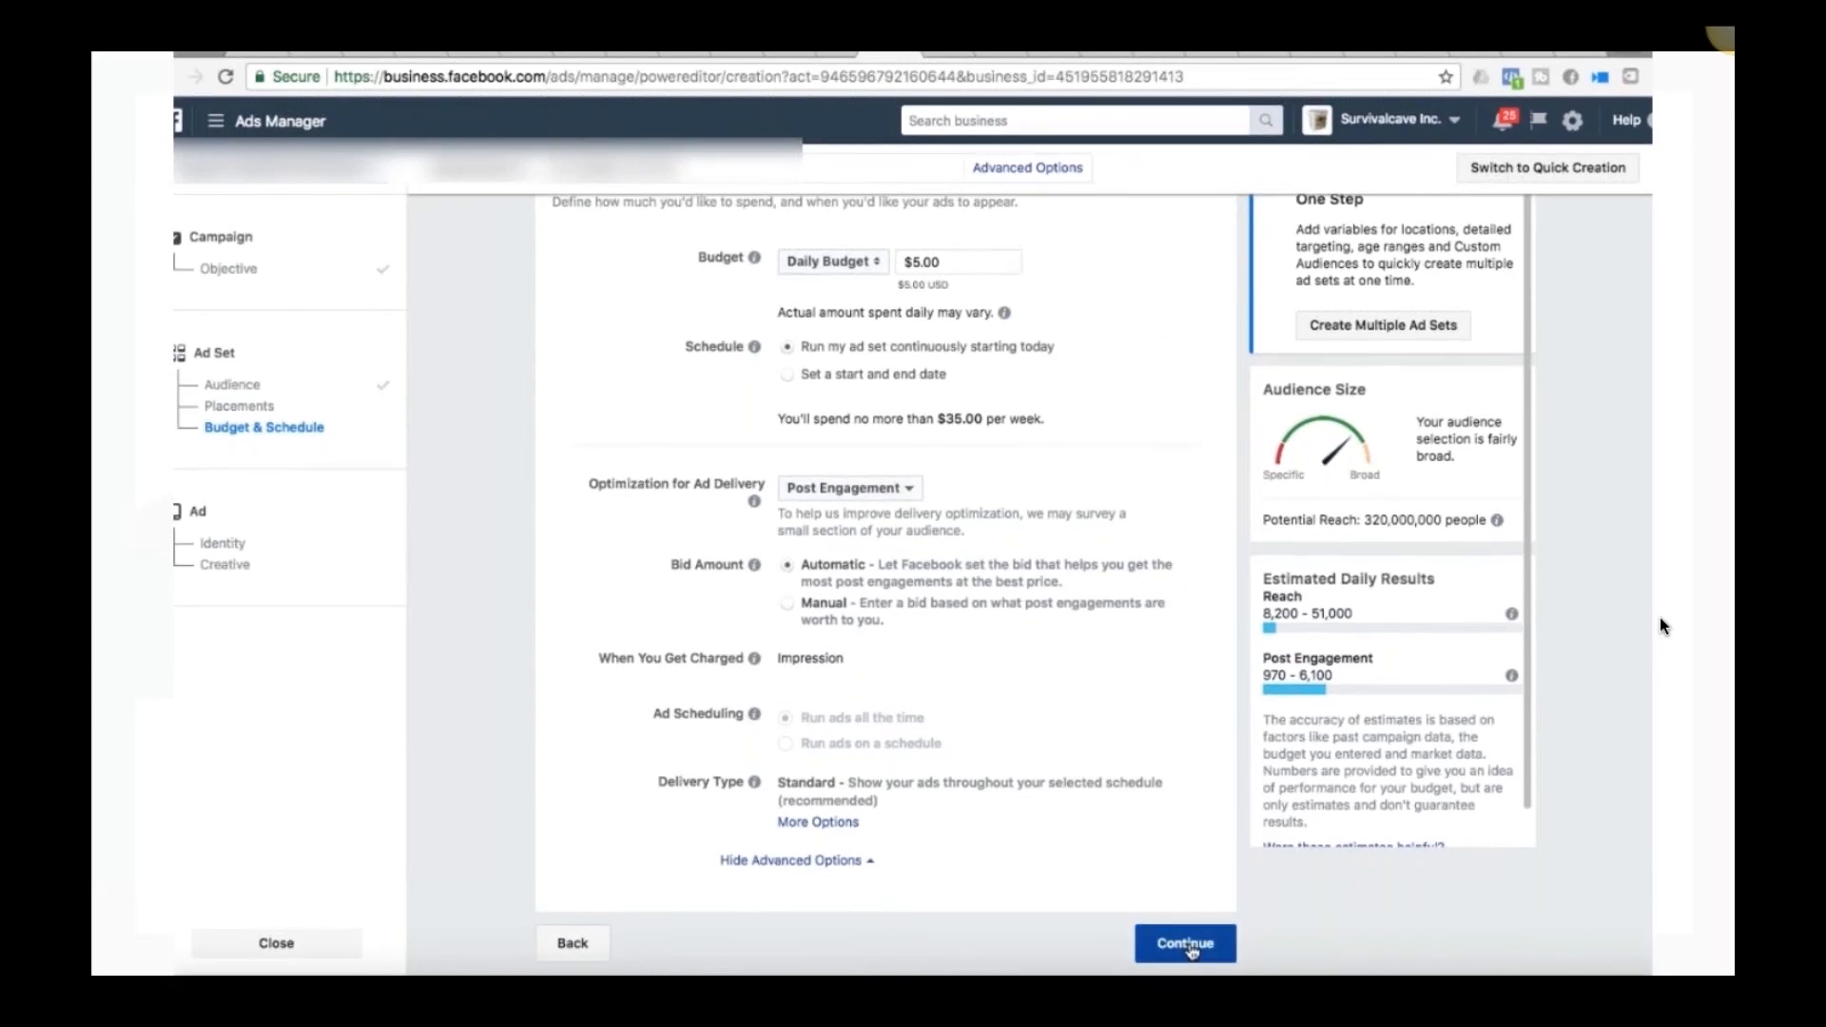
{"action": "left_click", "coordinate": [1186, 943]}
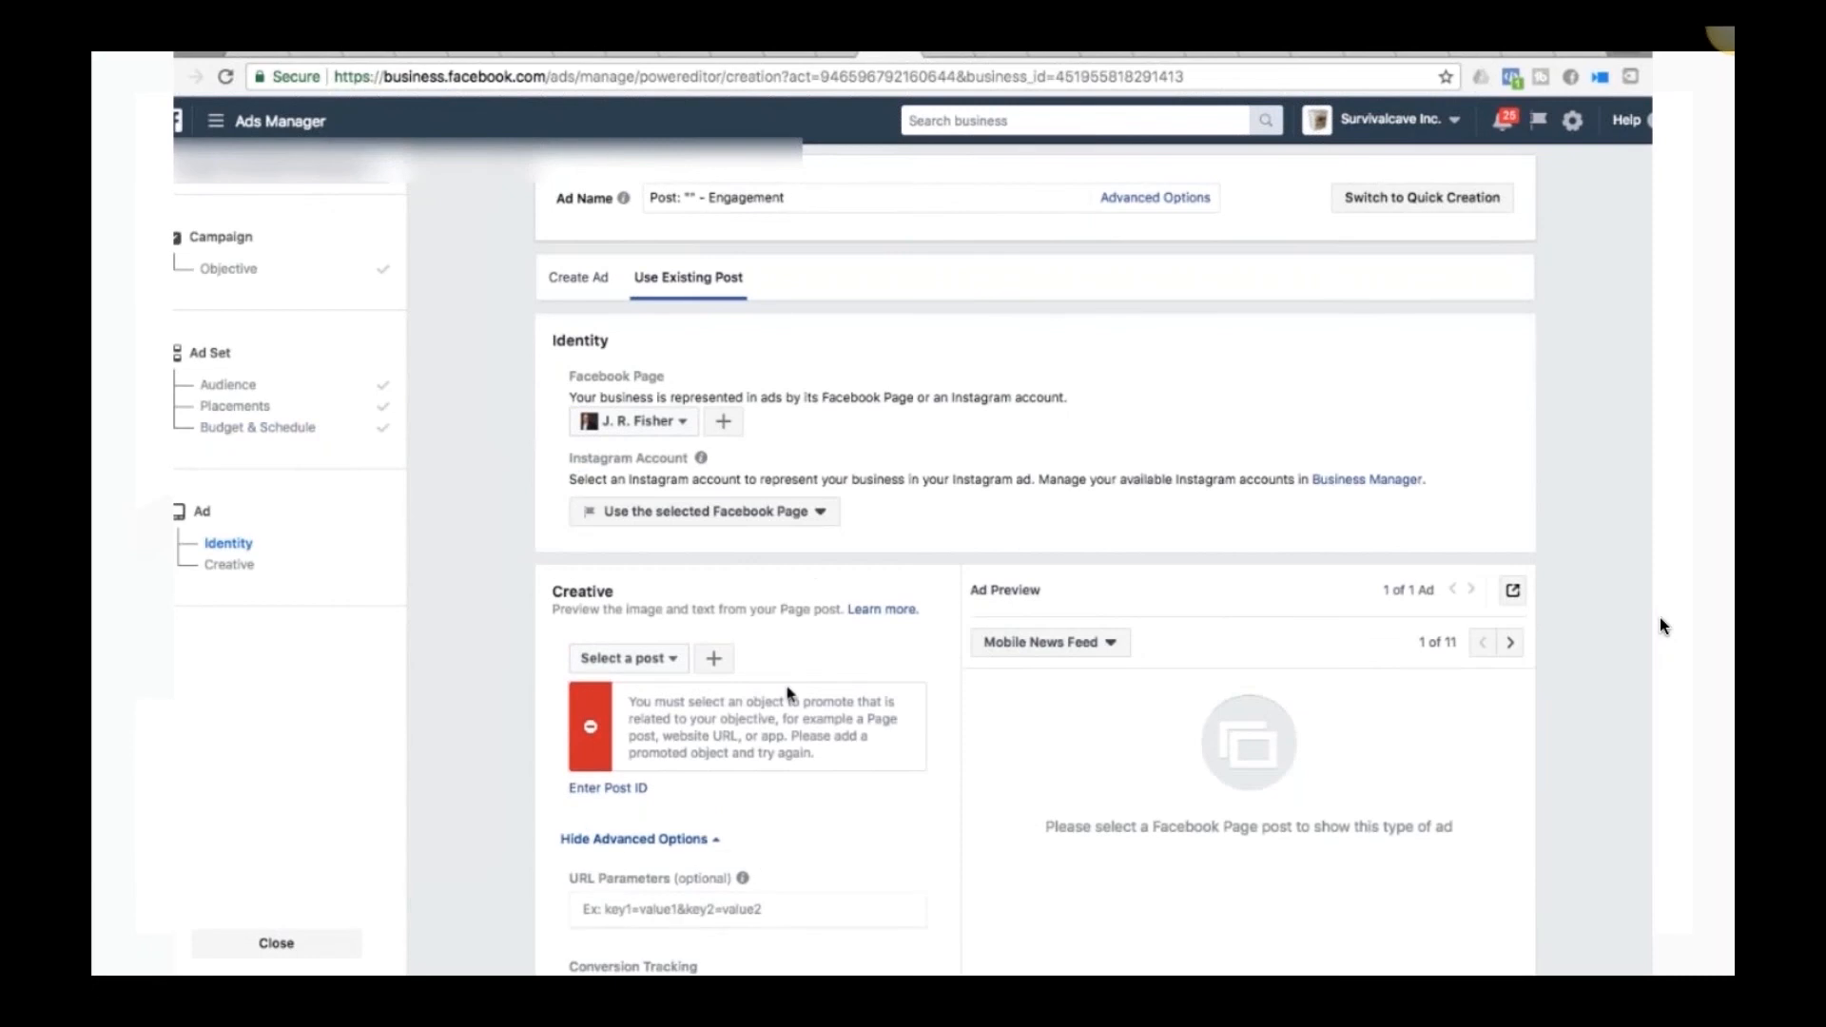
Step: Choose the existing post beginning "If you haven't joined DCA, you'll want" as the ad's creative
{"action": "left_click", "coordinate": [675, 660]}
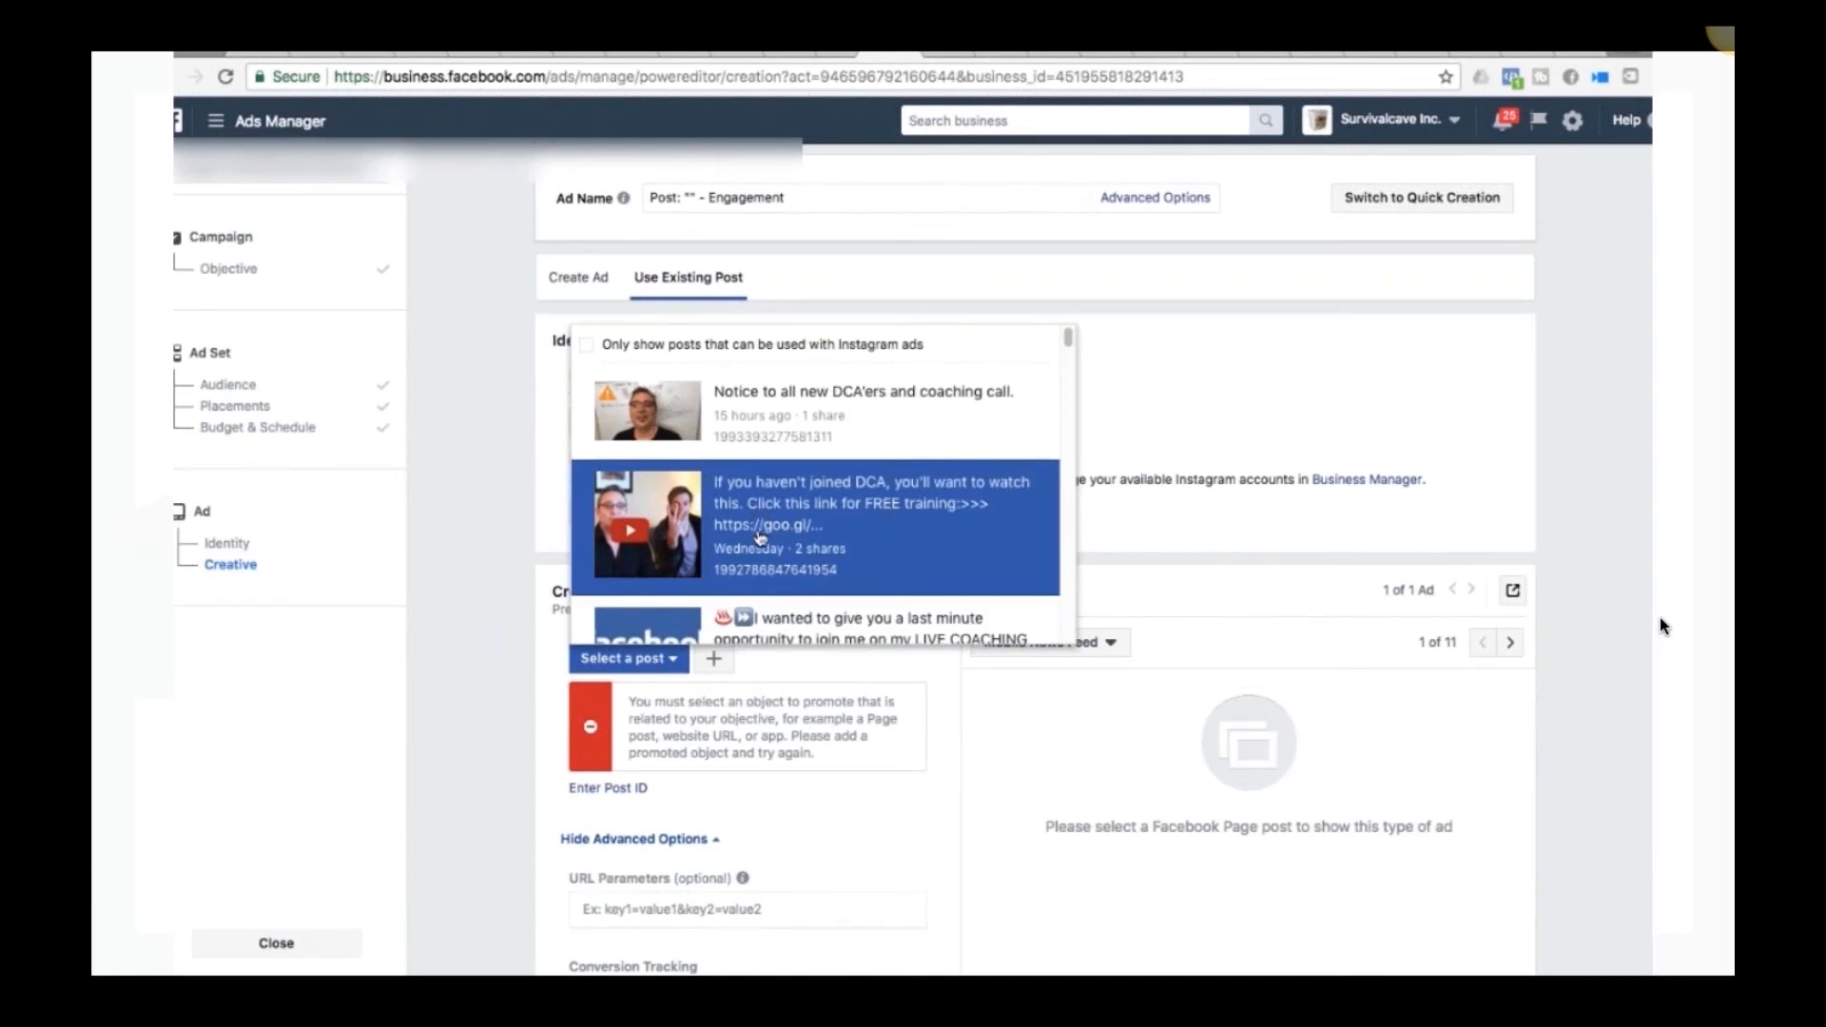
{"action": "left_click", "coordinate": [1176, 400]}
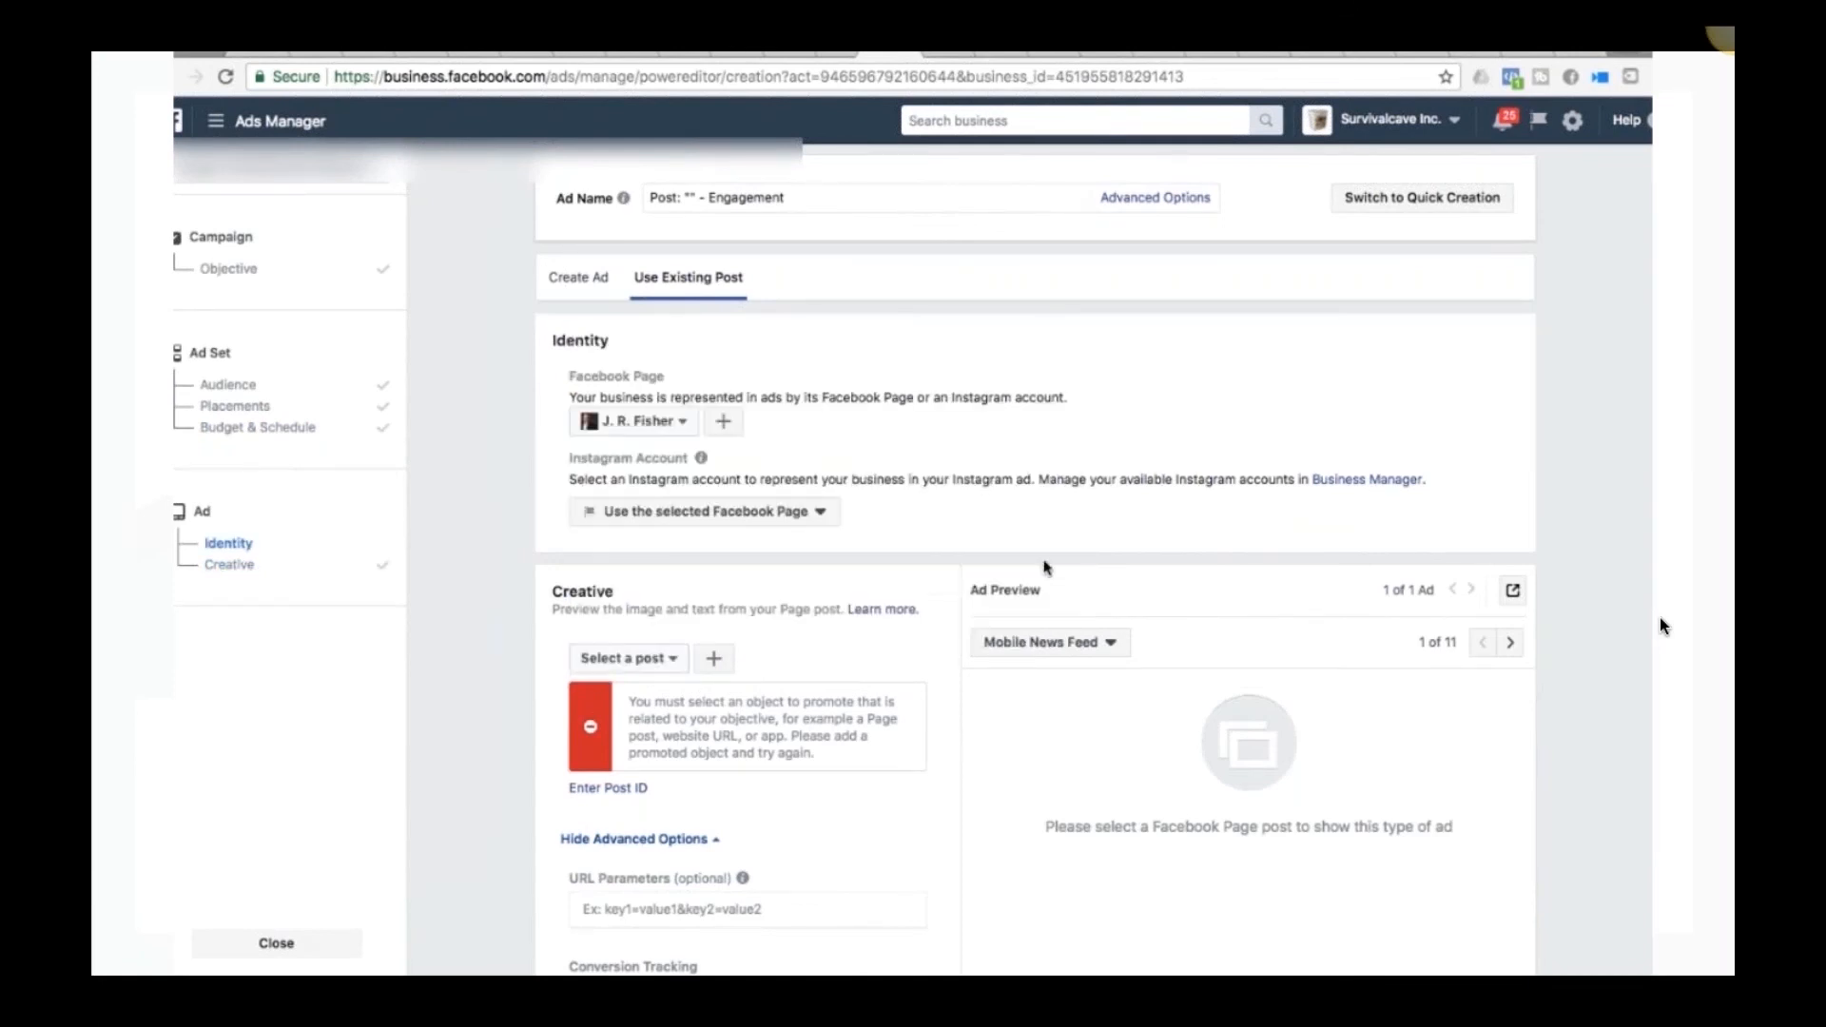
{"action": "left_click", "coordinate": [676, 656]}
{"action": "left_click", "coordinate": [725, 577]}
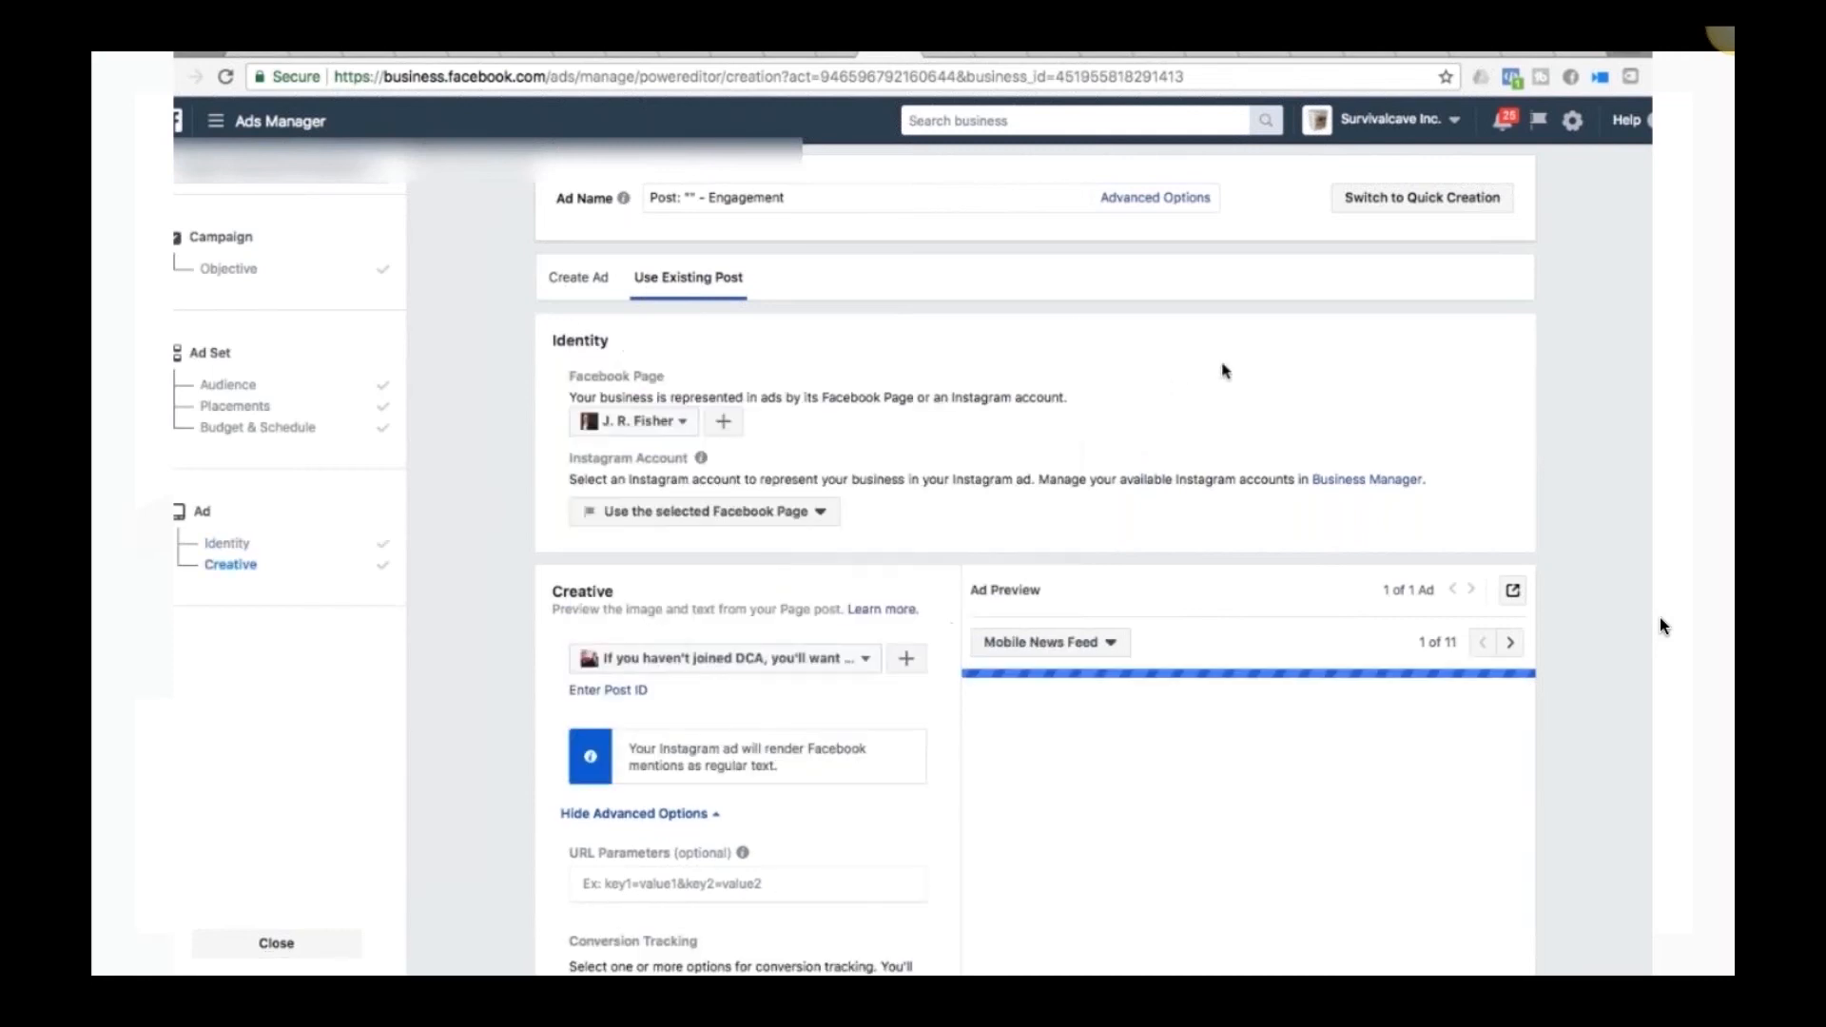
Step: Review the ad preview, the post choice and the conversion tracking options through to the final confirmation
{"action": "scroll", "coordinate": [1223, 391], "scroll_direction": "down", "scroll_amount": 2}
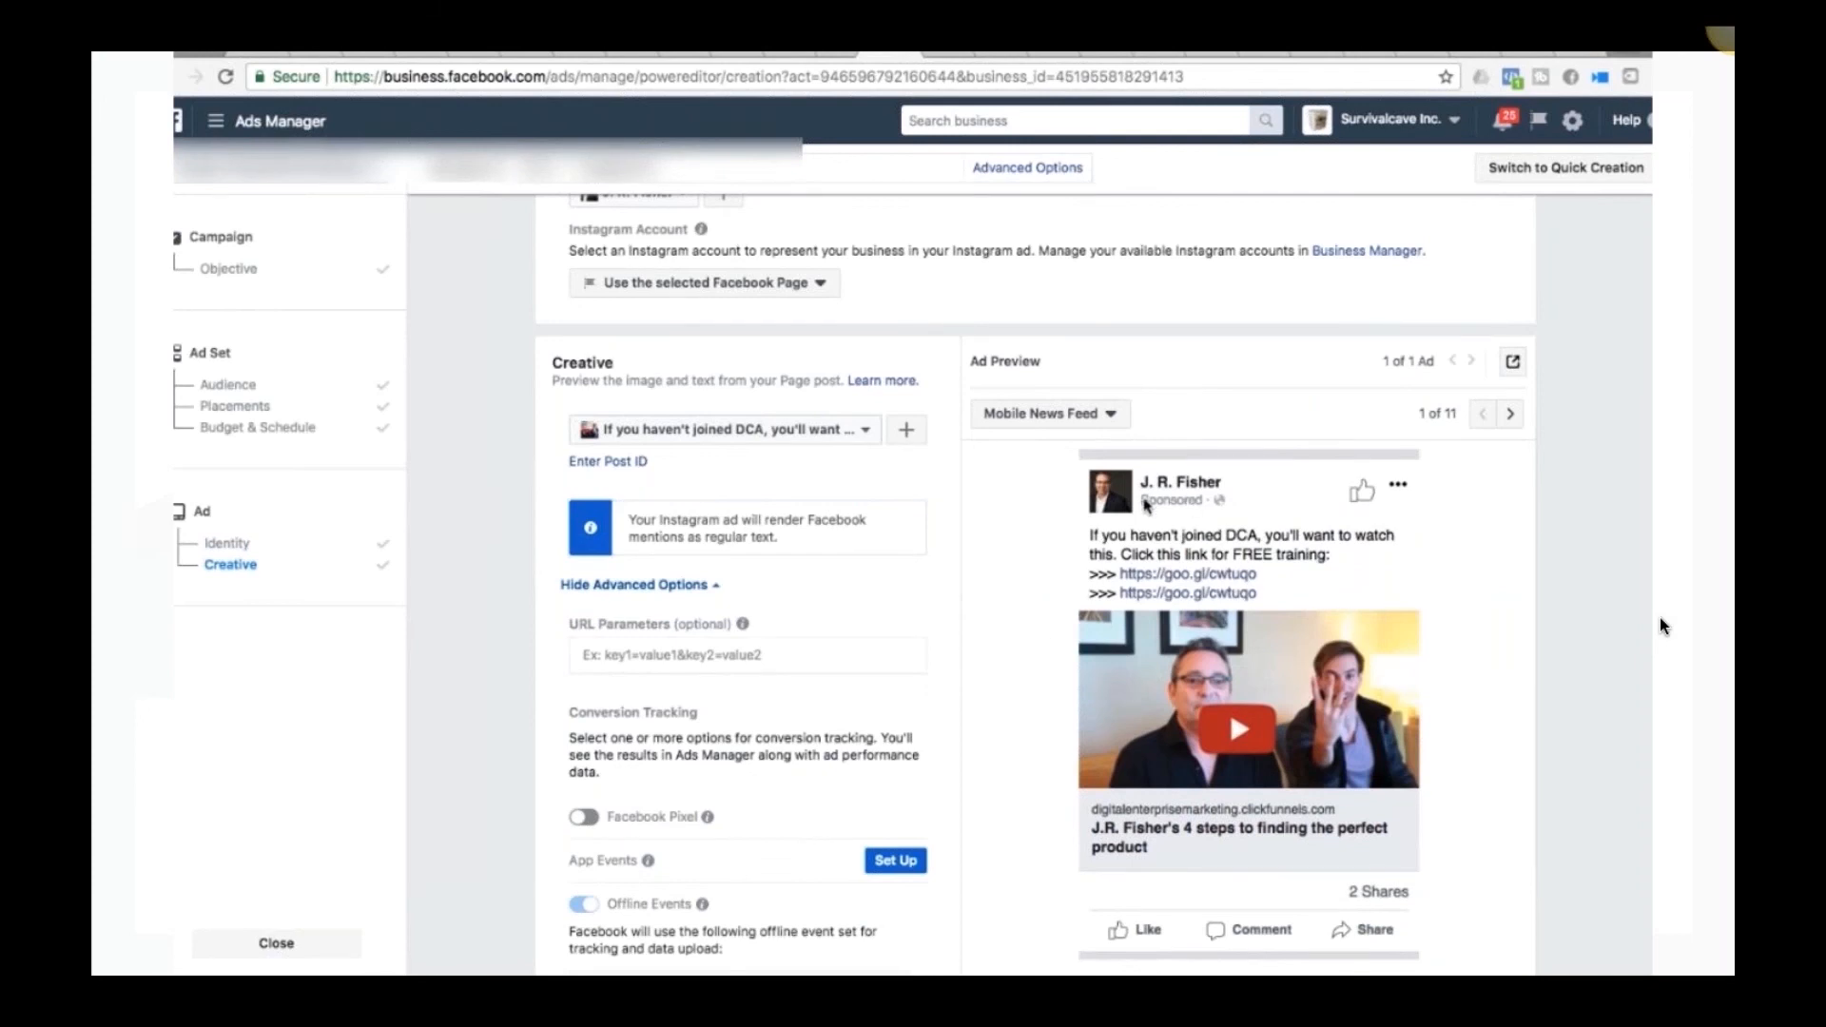
{"action": "left_click", "coordinate": [866, 432]}
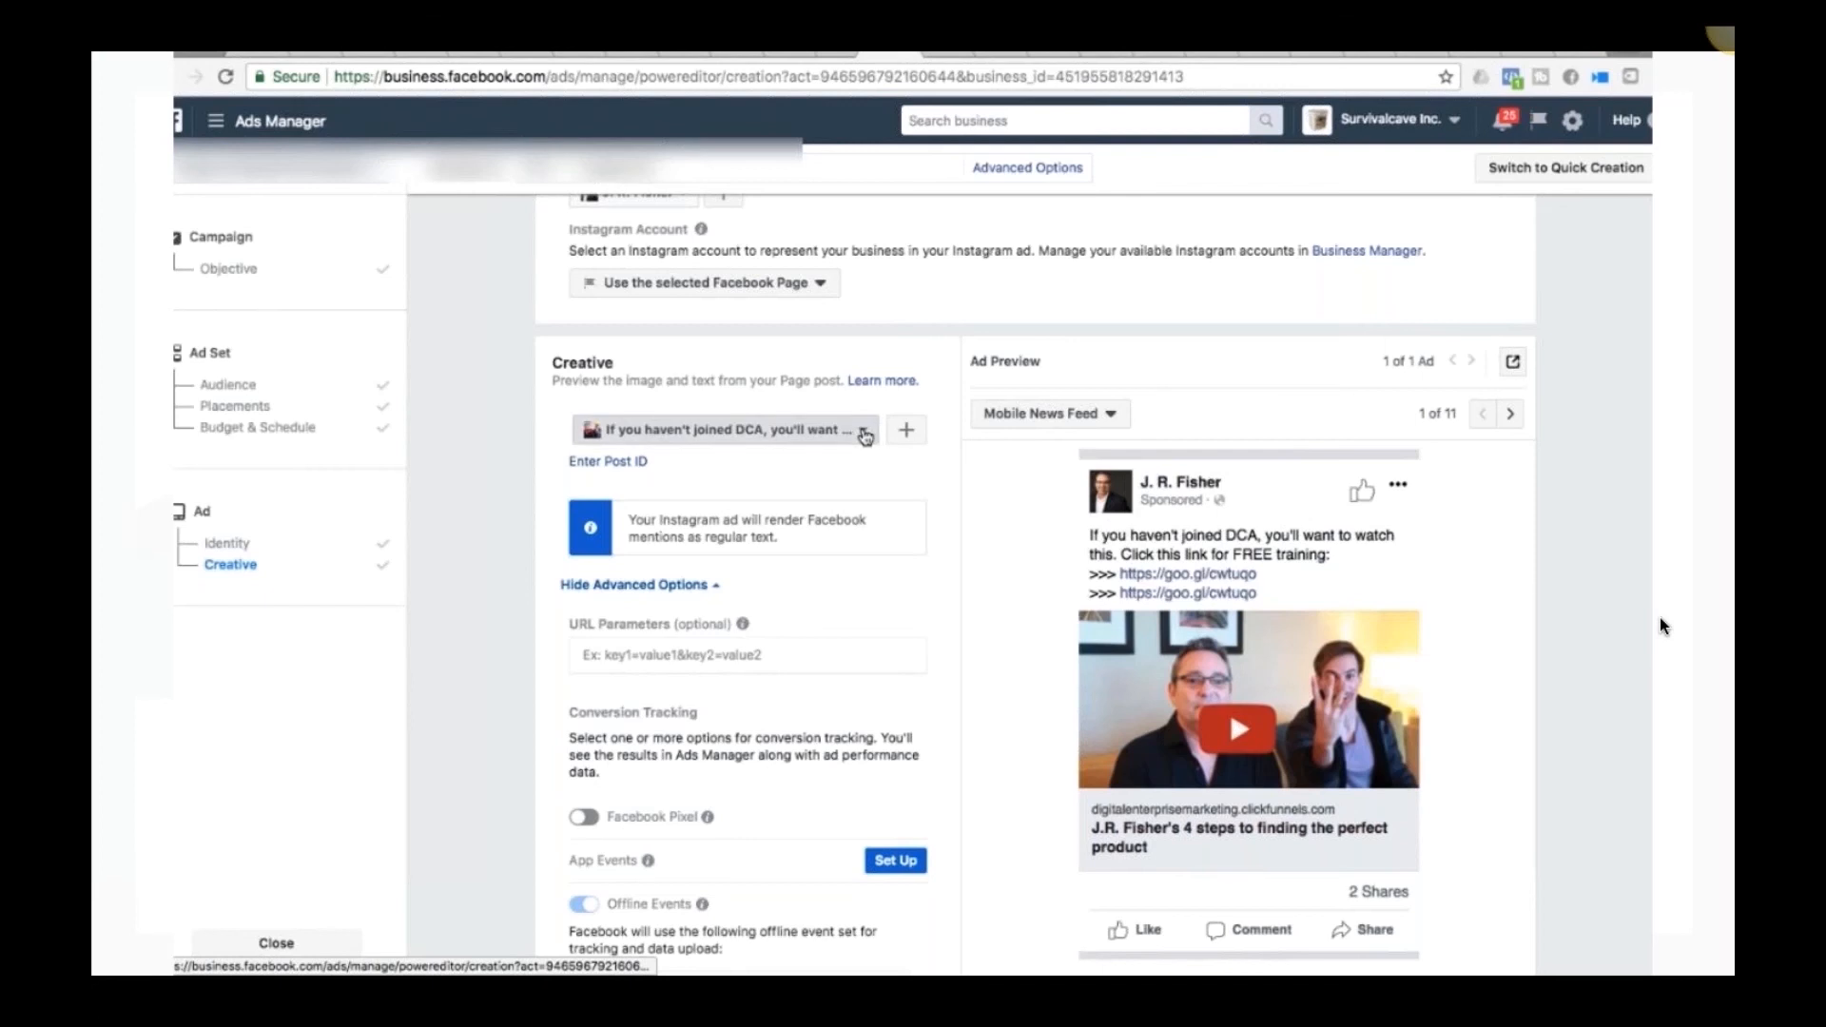
{"action": "left_click", "coordinate": [1091, 332]}
{"action": "scroll", "coordinate": [927, 630], "scroll_direction": "down", "scroll_amount": 1}
{"action": "scroll", "coordinate": [927, 630], "scroll_direction": "down", "scroll_amount": 2}
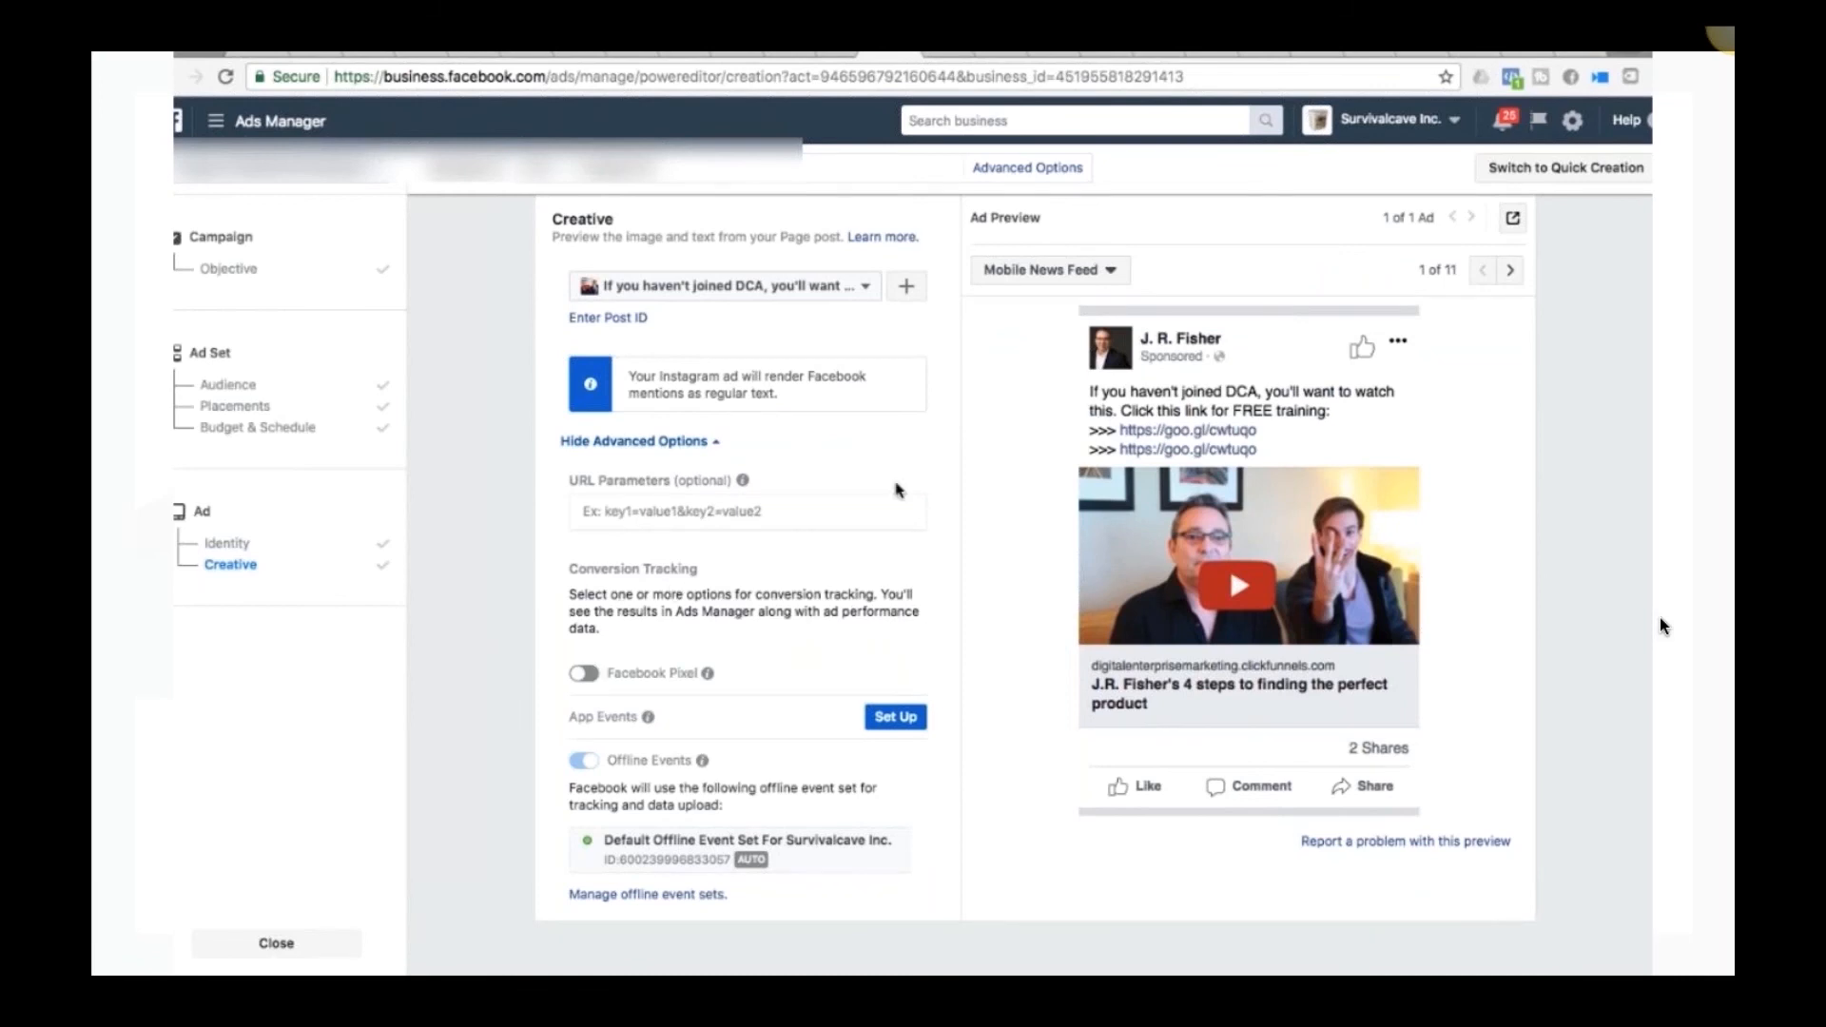
{"action": "scroll", "coordinate": [898, 489], "scroll_direction": "down", "scroll_amount": 2}
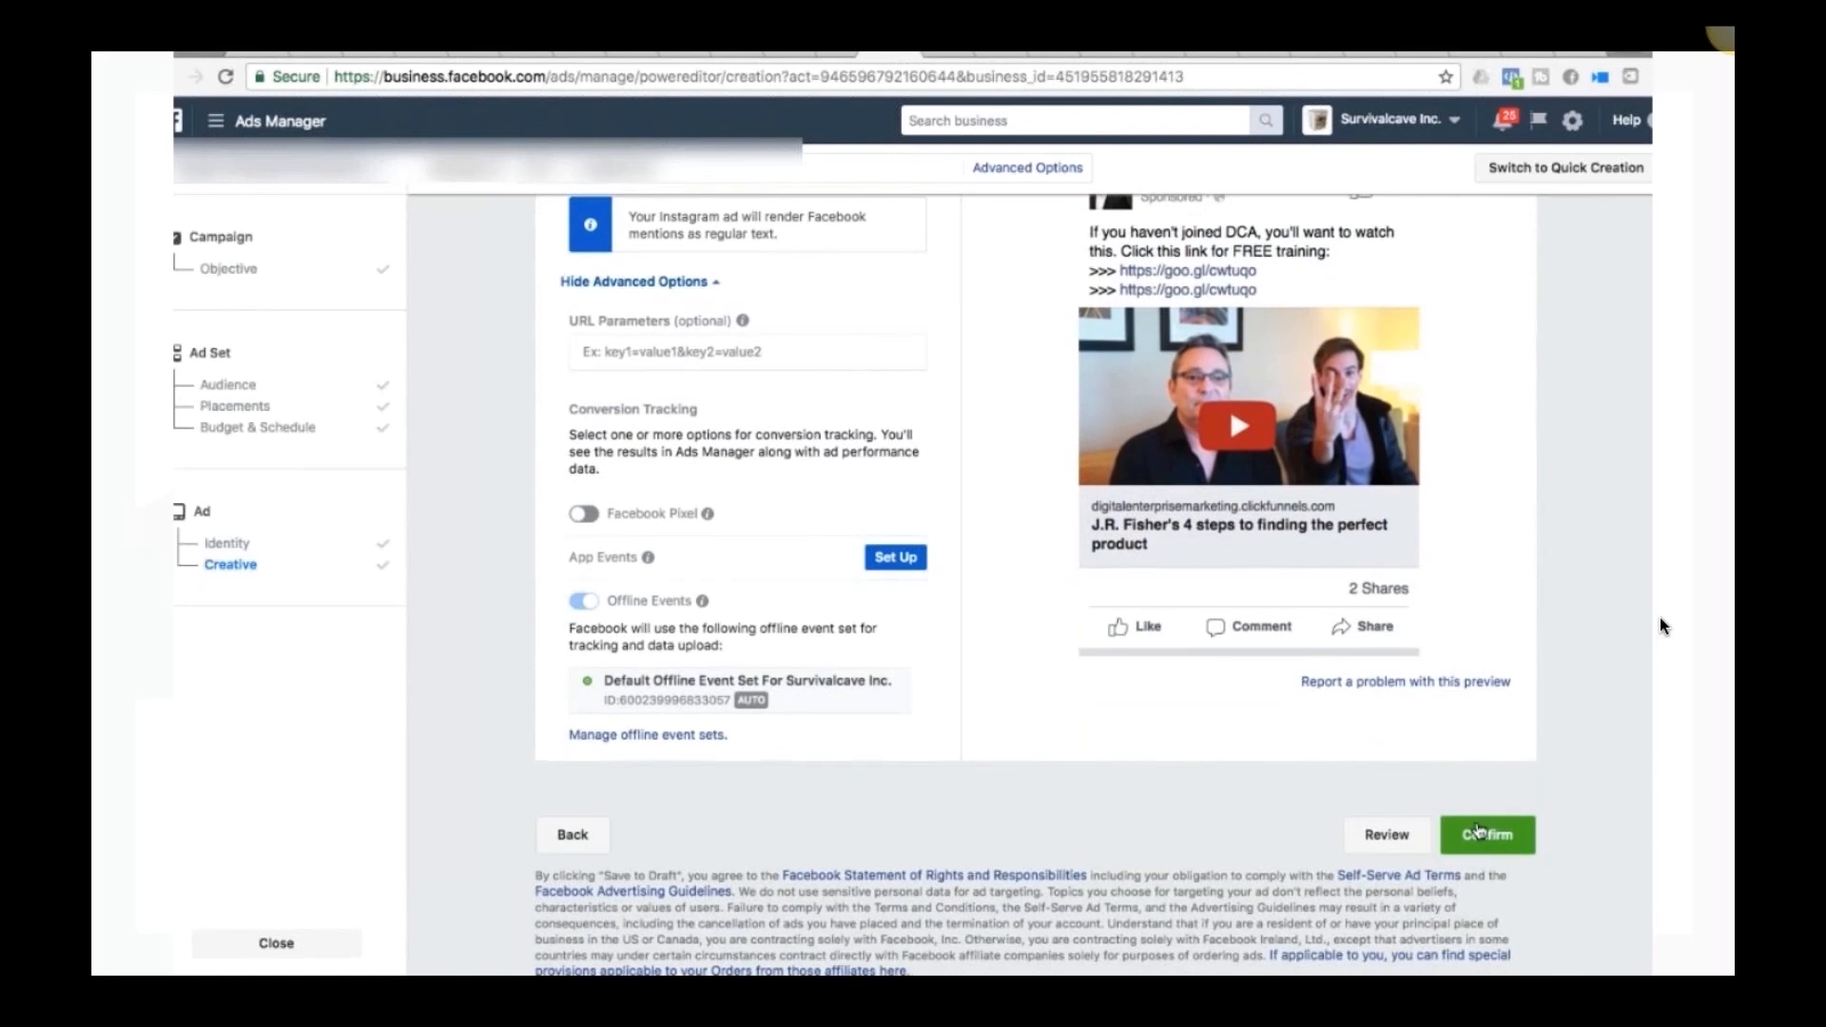
{"action": "left_click", "coordinate": [1477, 833]}
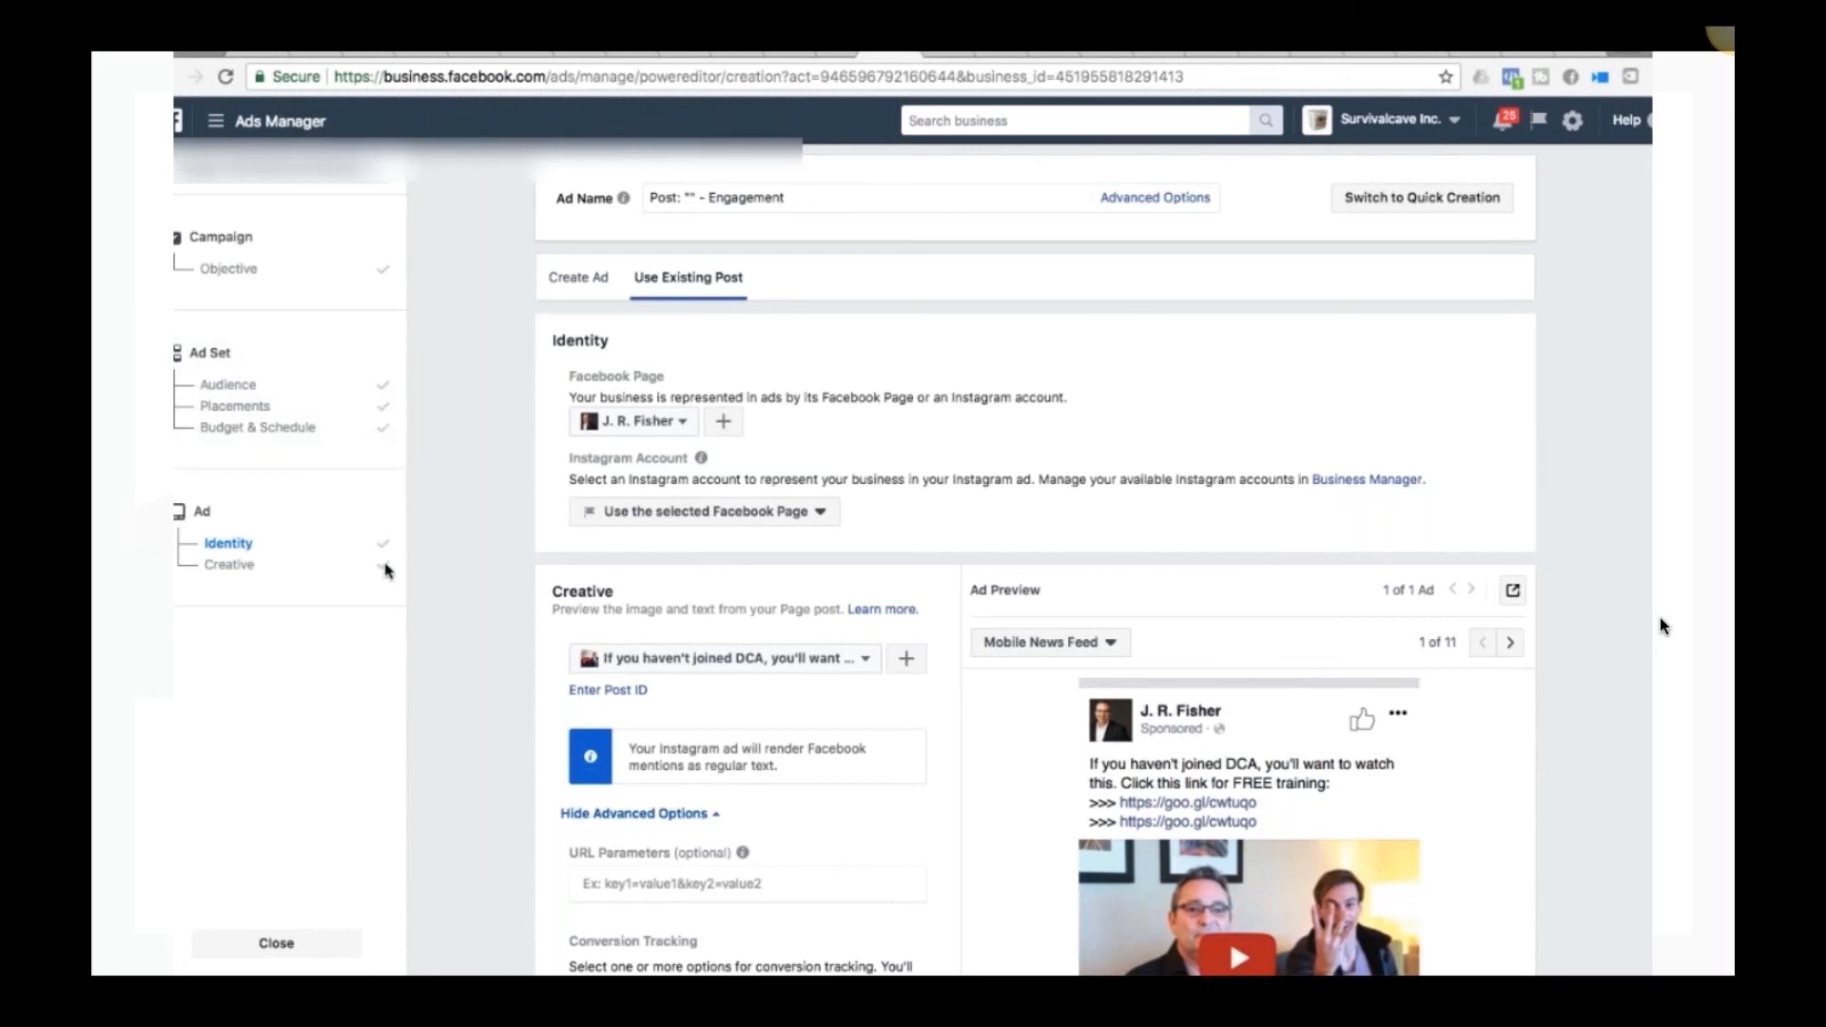
Step: Return to the campaign objective, switch it to Conversions and review the available key results
{"action": "left_click", "coordinate": [219, 240]}
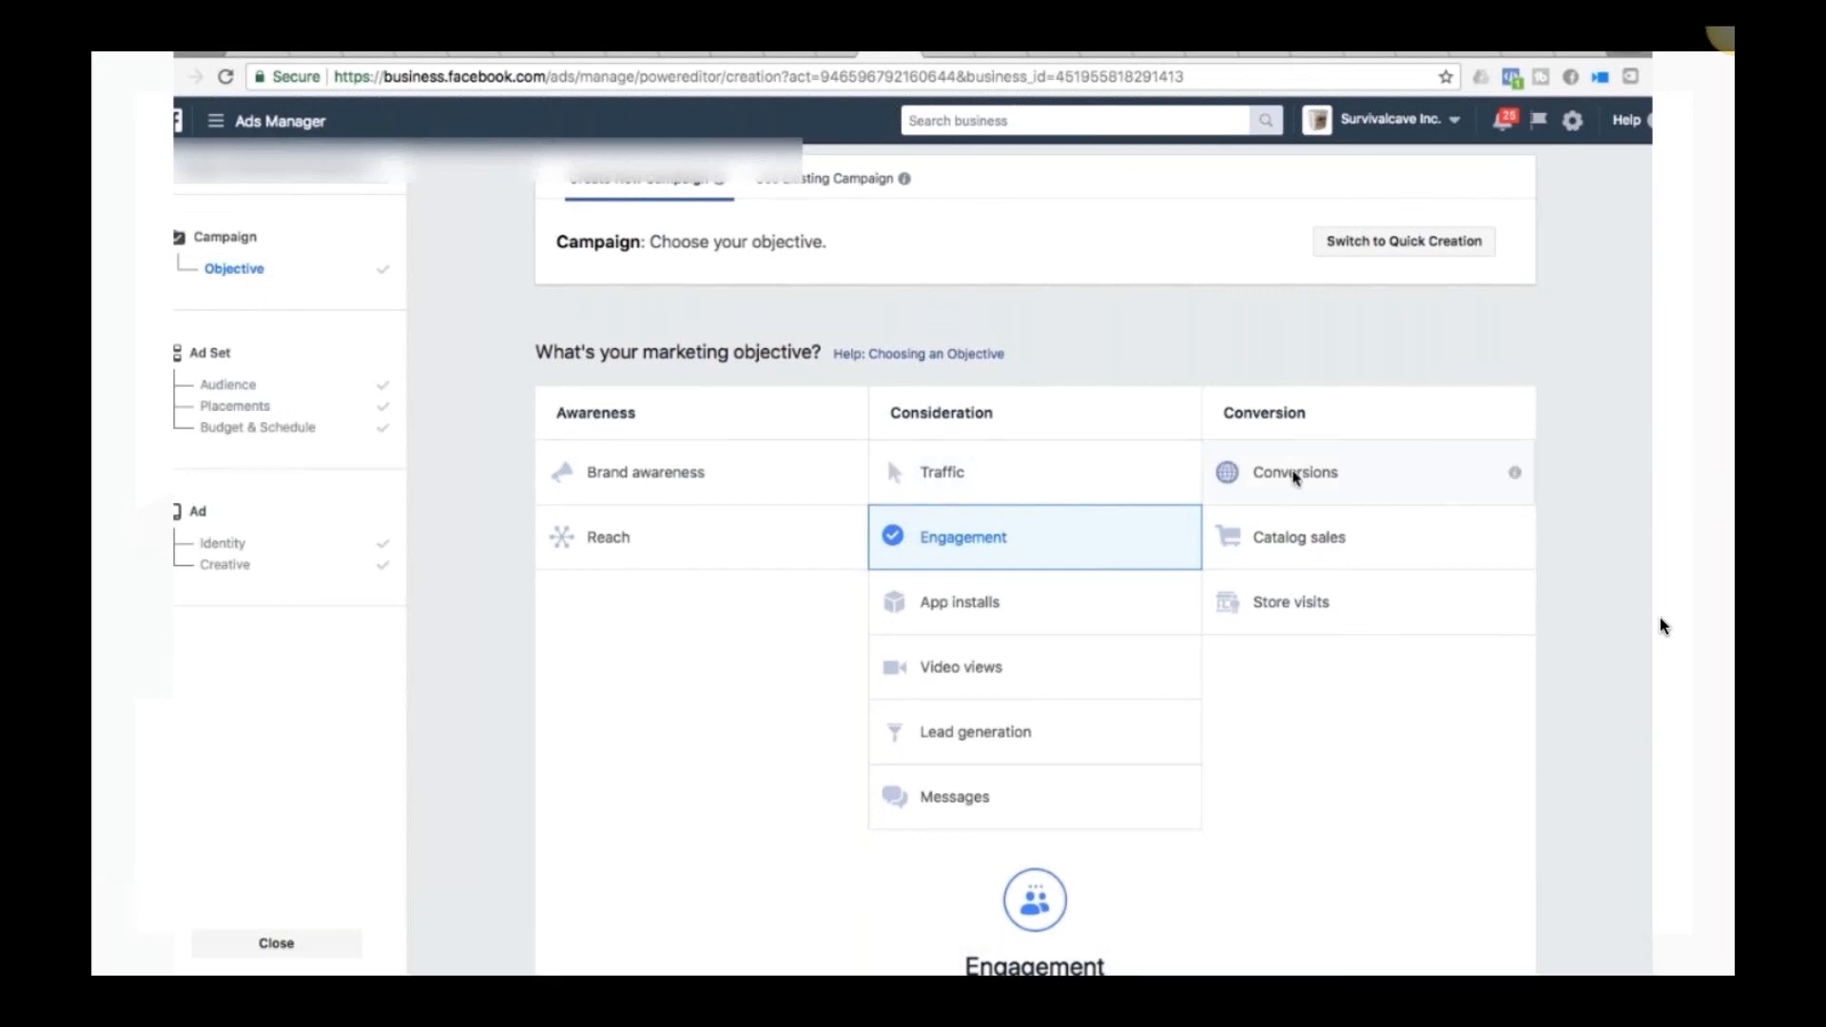
{"action": "left_click", "coordinate": [1294, 473]}
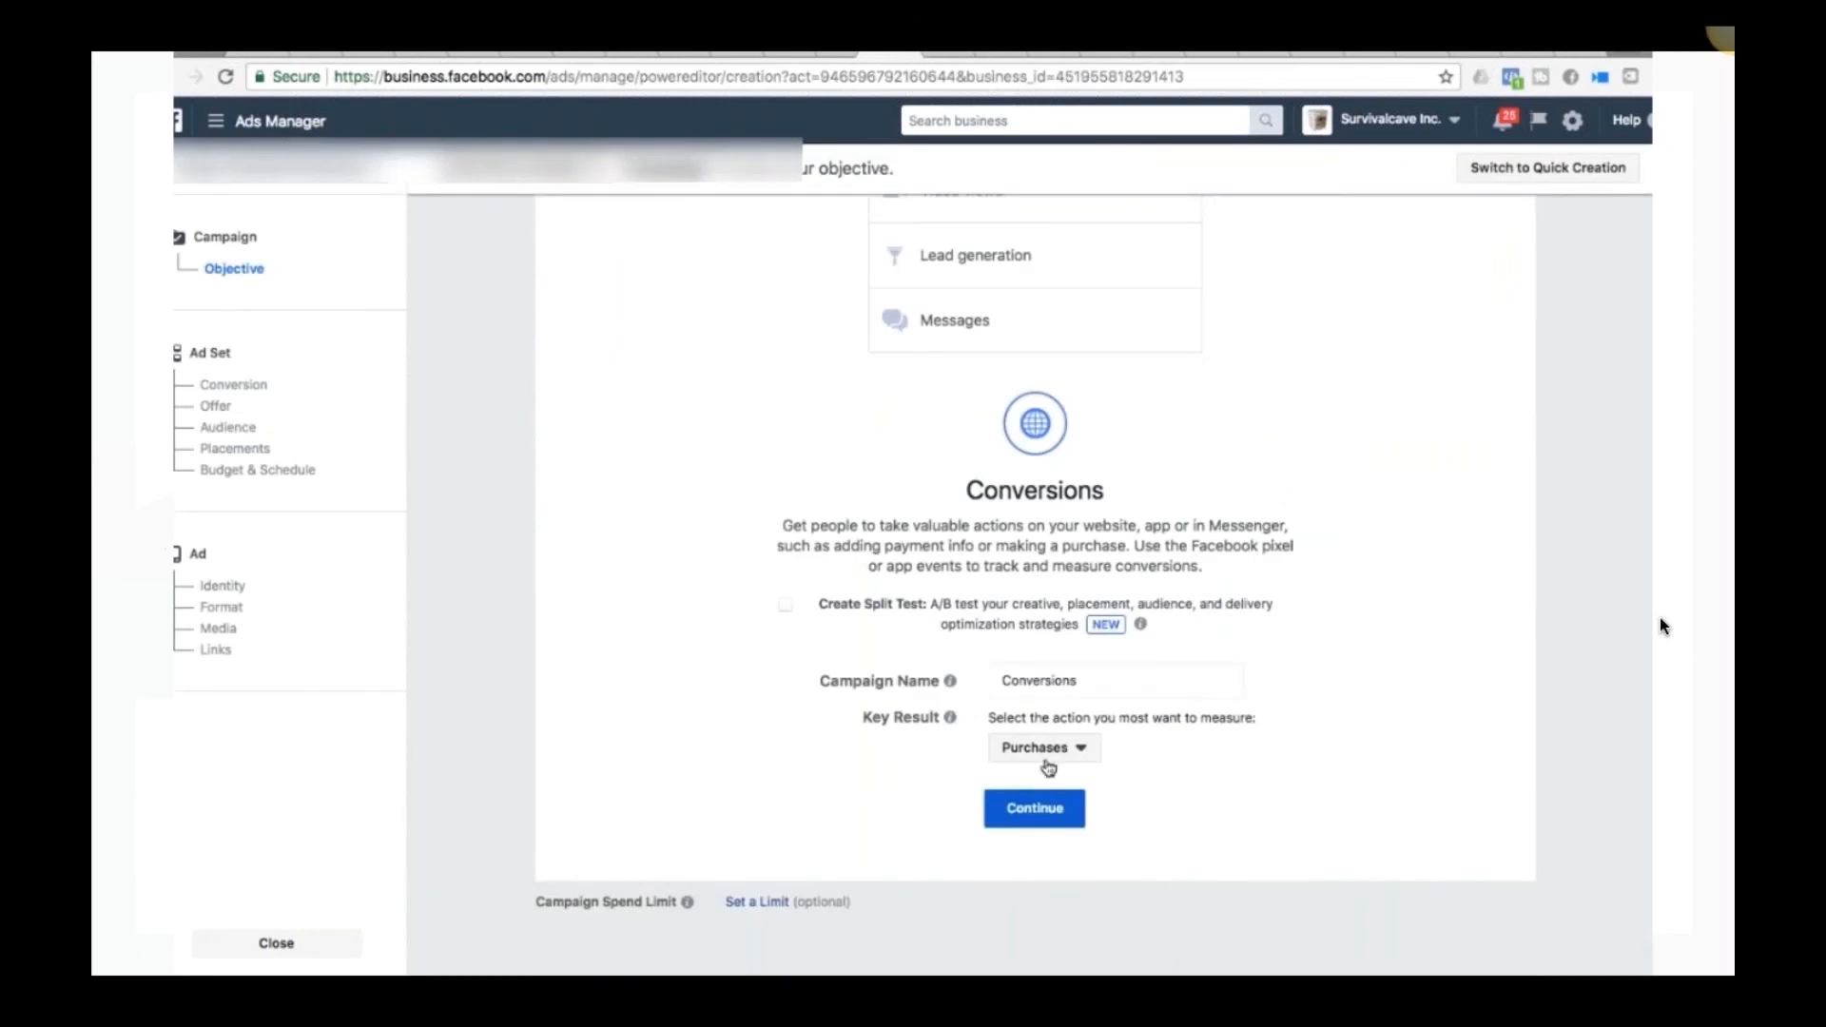
{"action": "left_click", "coordinate": [1084, 752]}
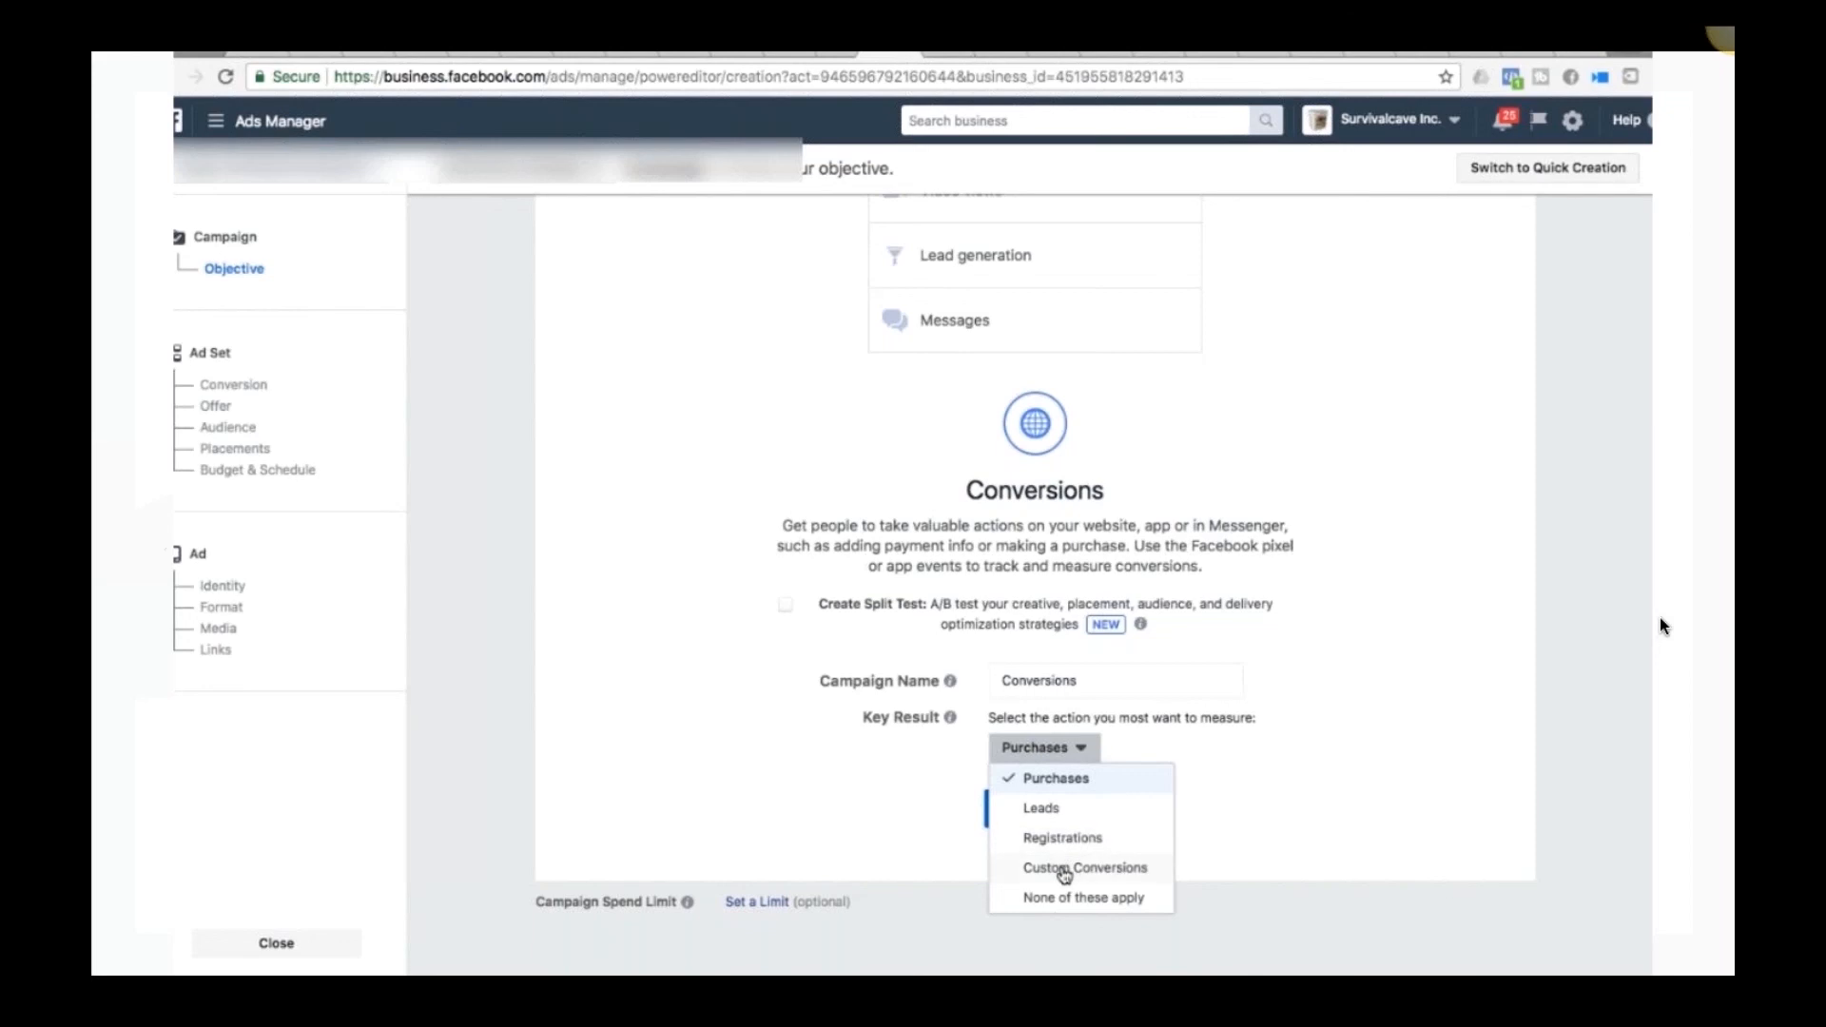
{"action": "left_click", "coordinate": [1246, 764]}
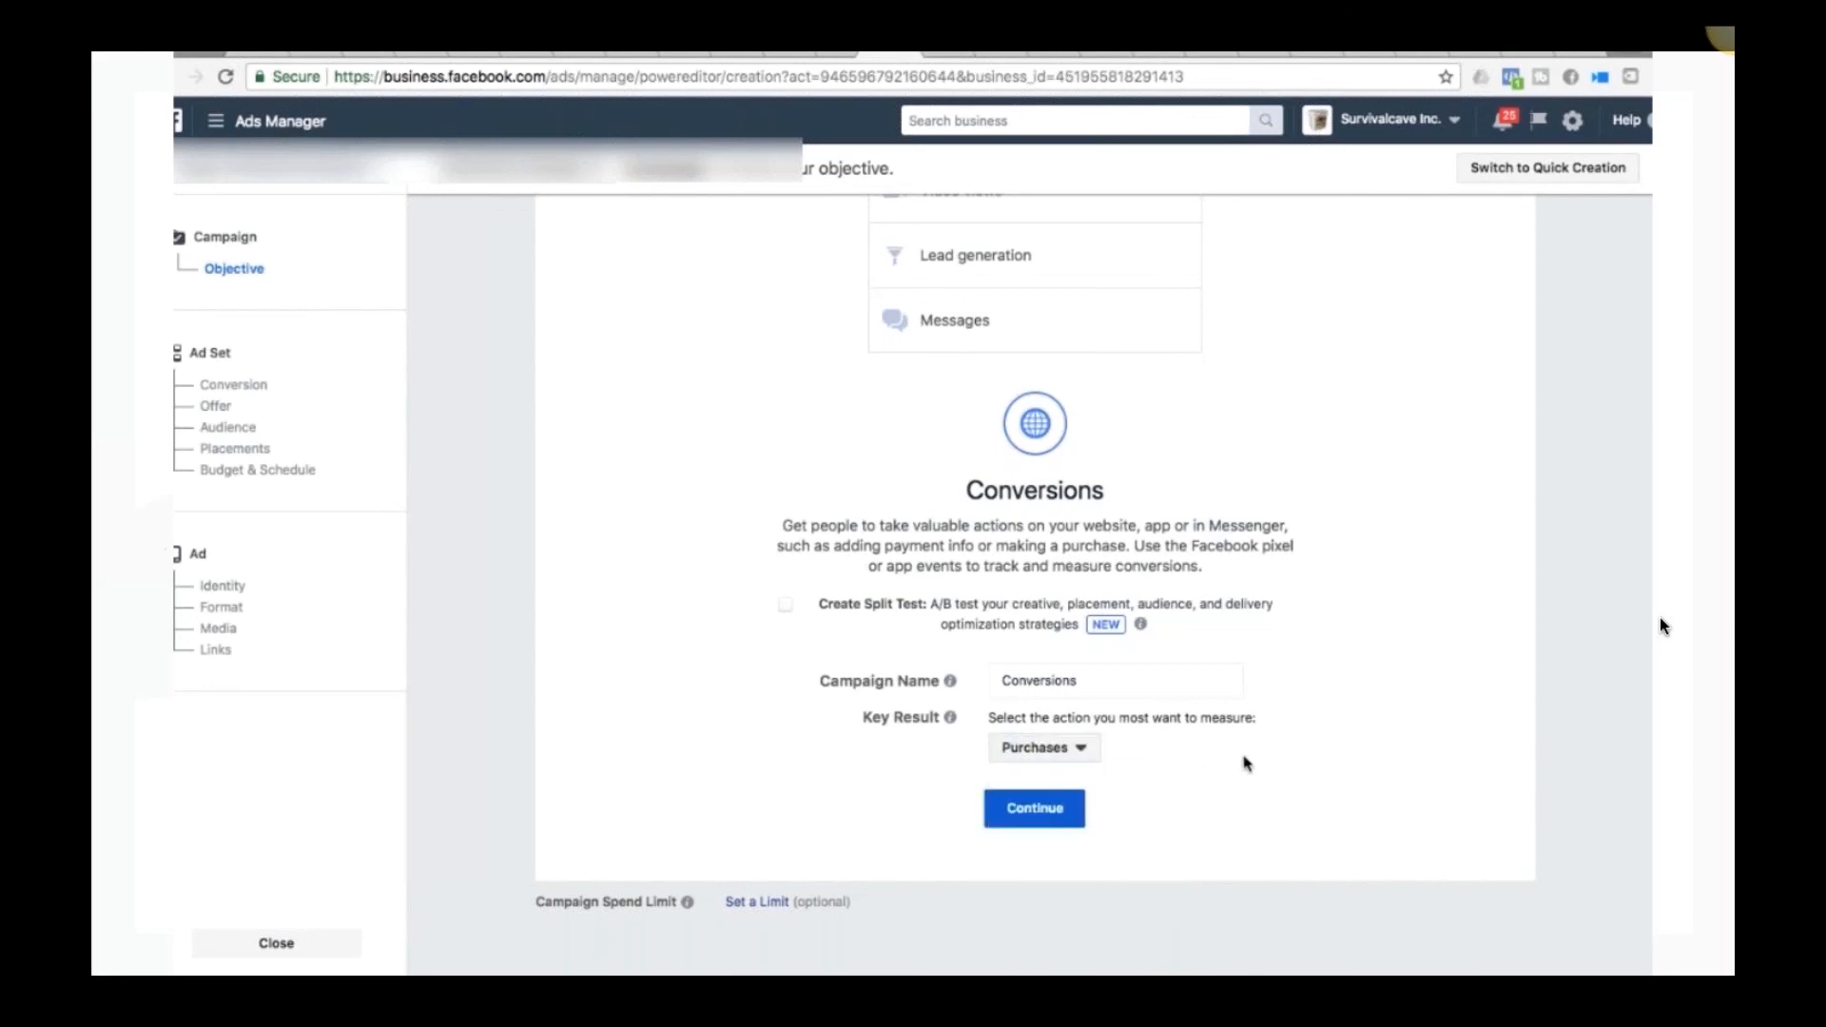
{"action": "scroll", "coordinate": [1099, 713], "scroll_direction": "up", "scroll_amount": 5}
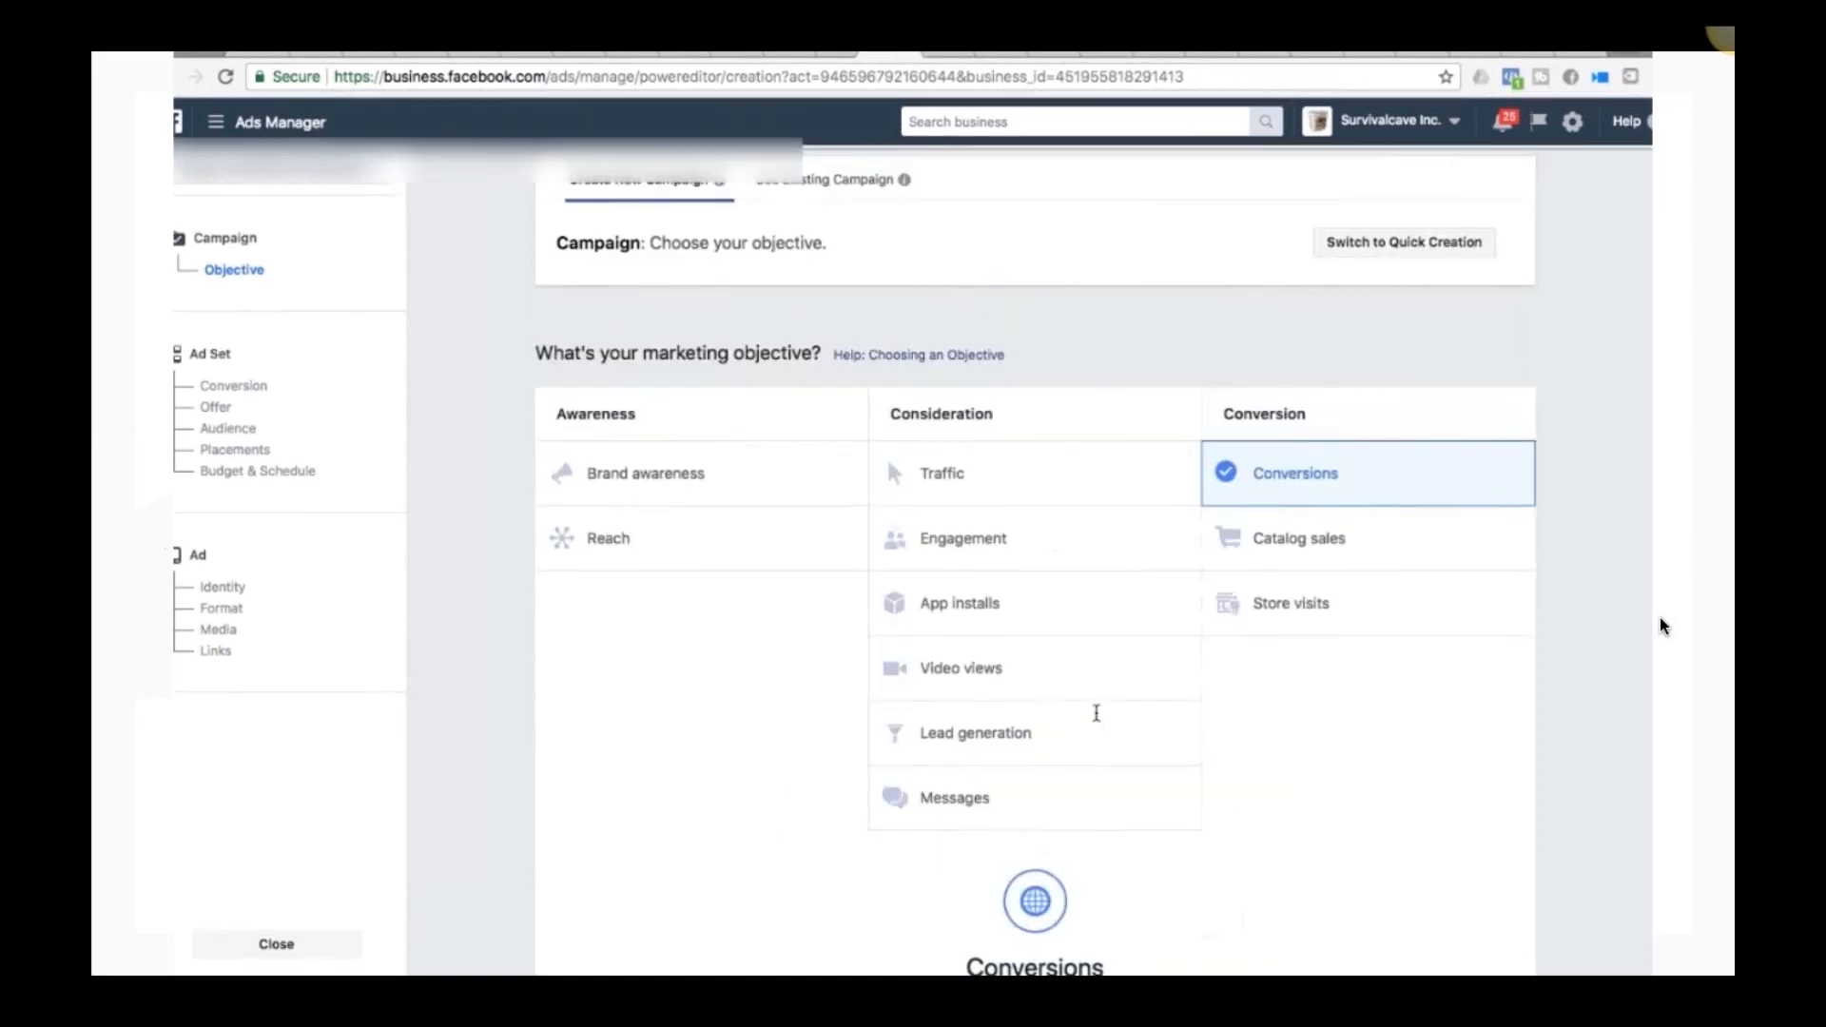
Step: Name the Conversions campaign "Crossfit pants" and continue to the ad set settings
{"action": "scroll", "coordinate": [1122, 497], "scroll_direction": "down", "scroll_amount": 5}
{"action": "double_click", "coordinate": [1041, 710]}
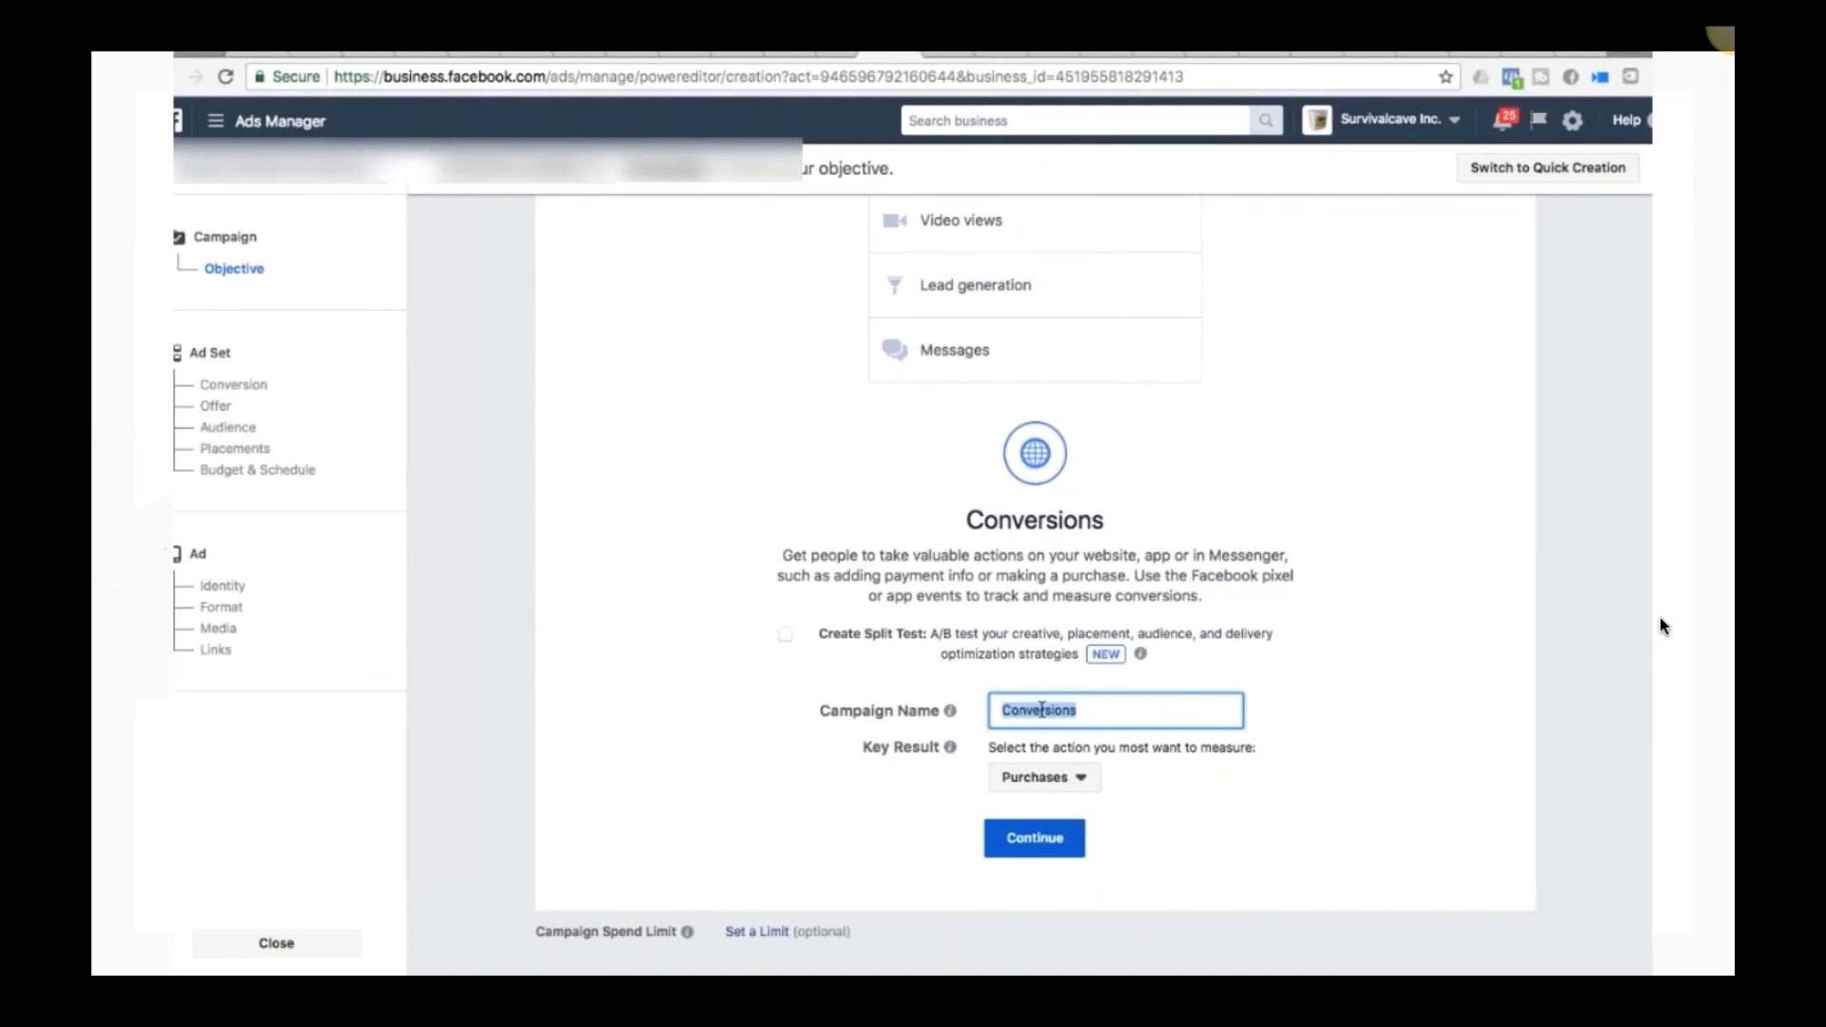
{"action": "type", "text": "Crossfit pants"}
{"action": "left_click", "coordinate": [1041, 845]}
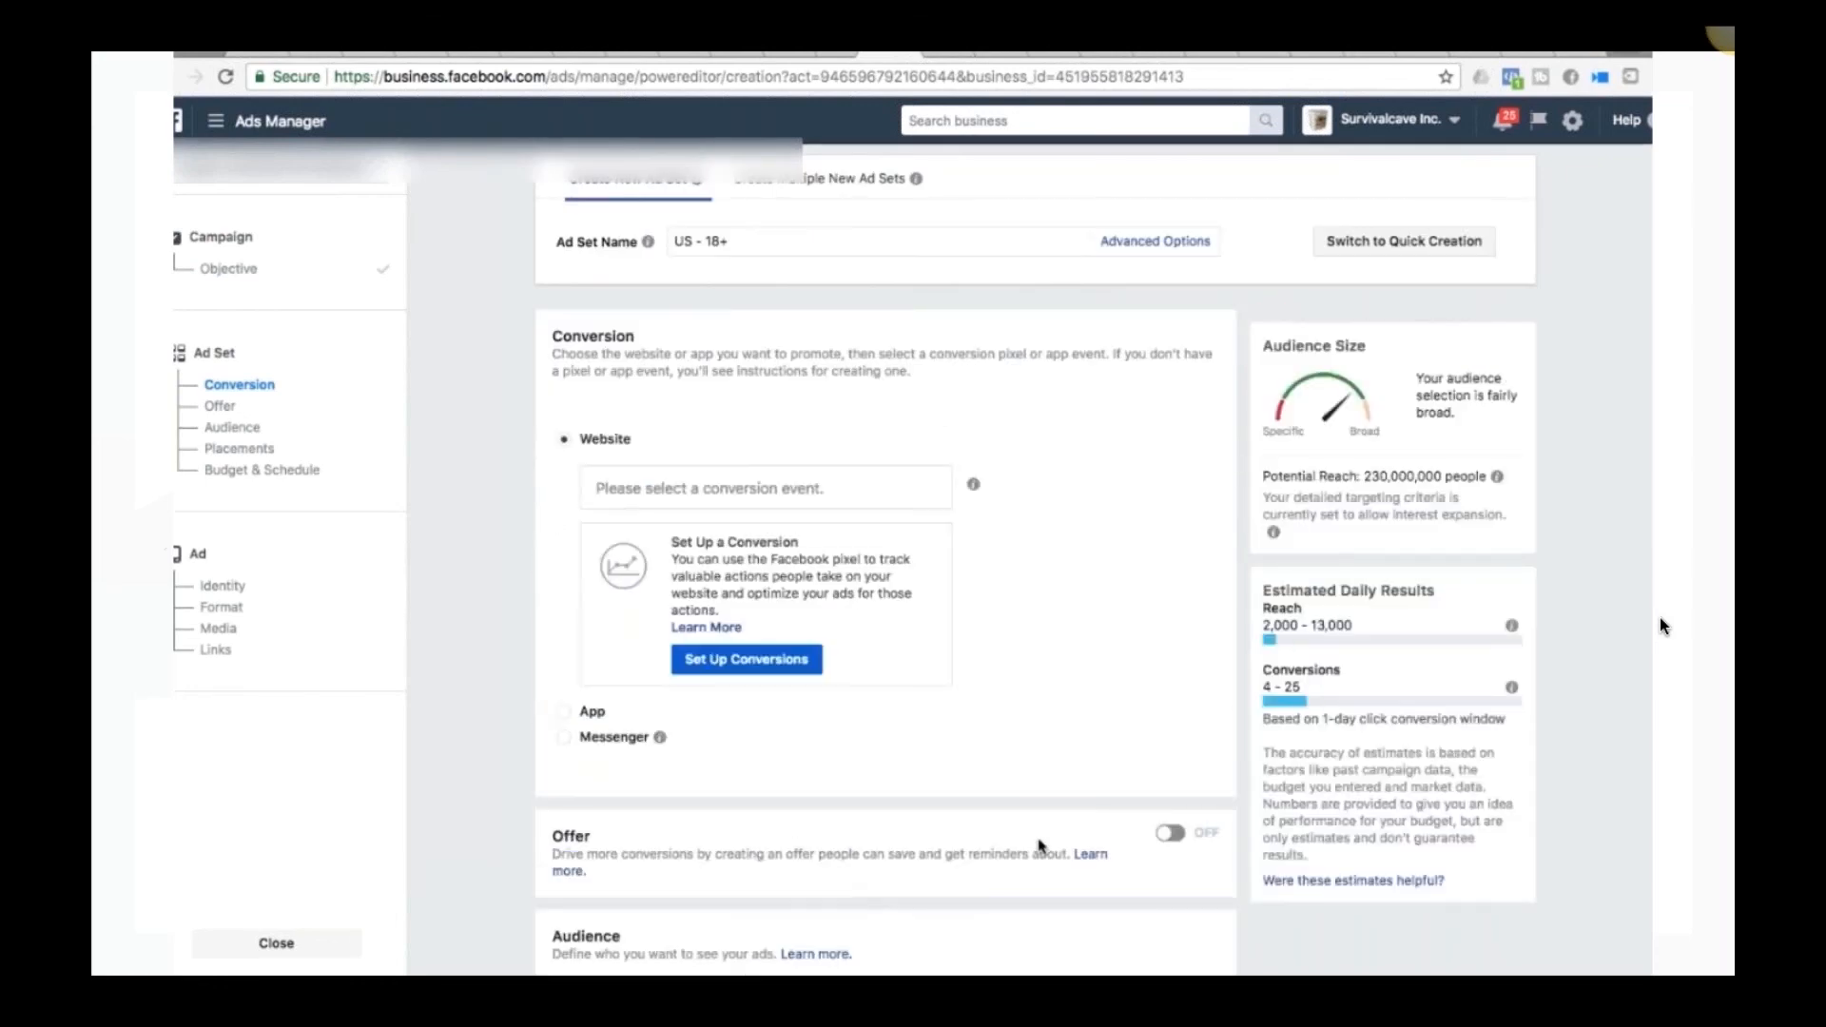
Step: Rename the ad set as "25-35 crossfitters"
{"action": "left_click", "coordinate": [690, 241]}
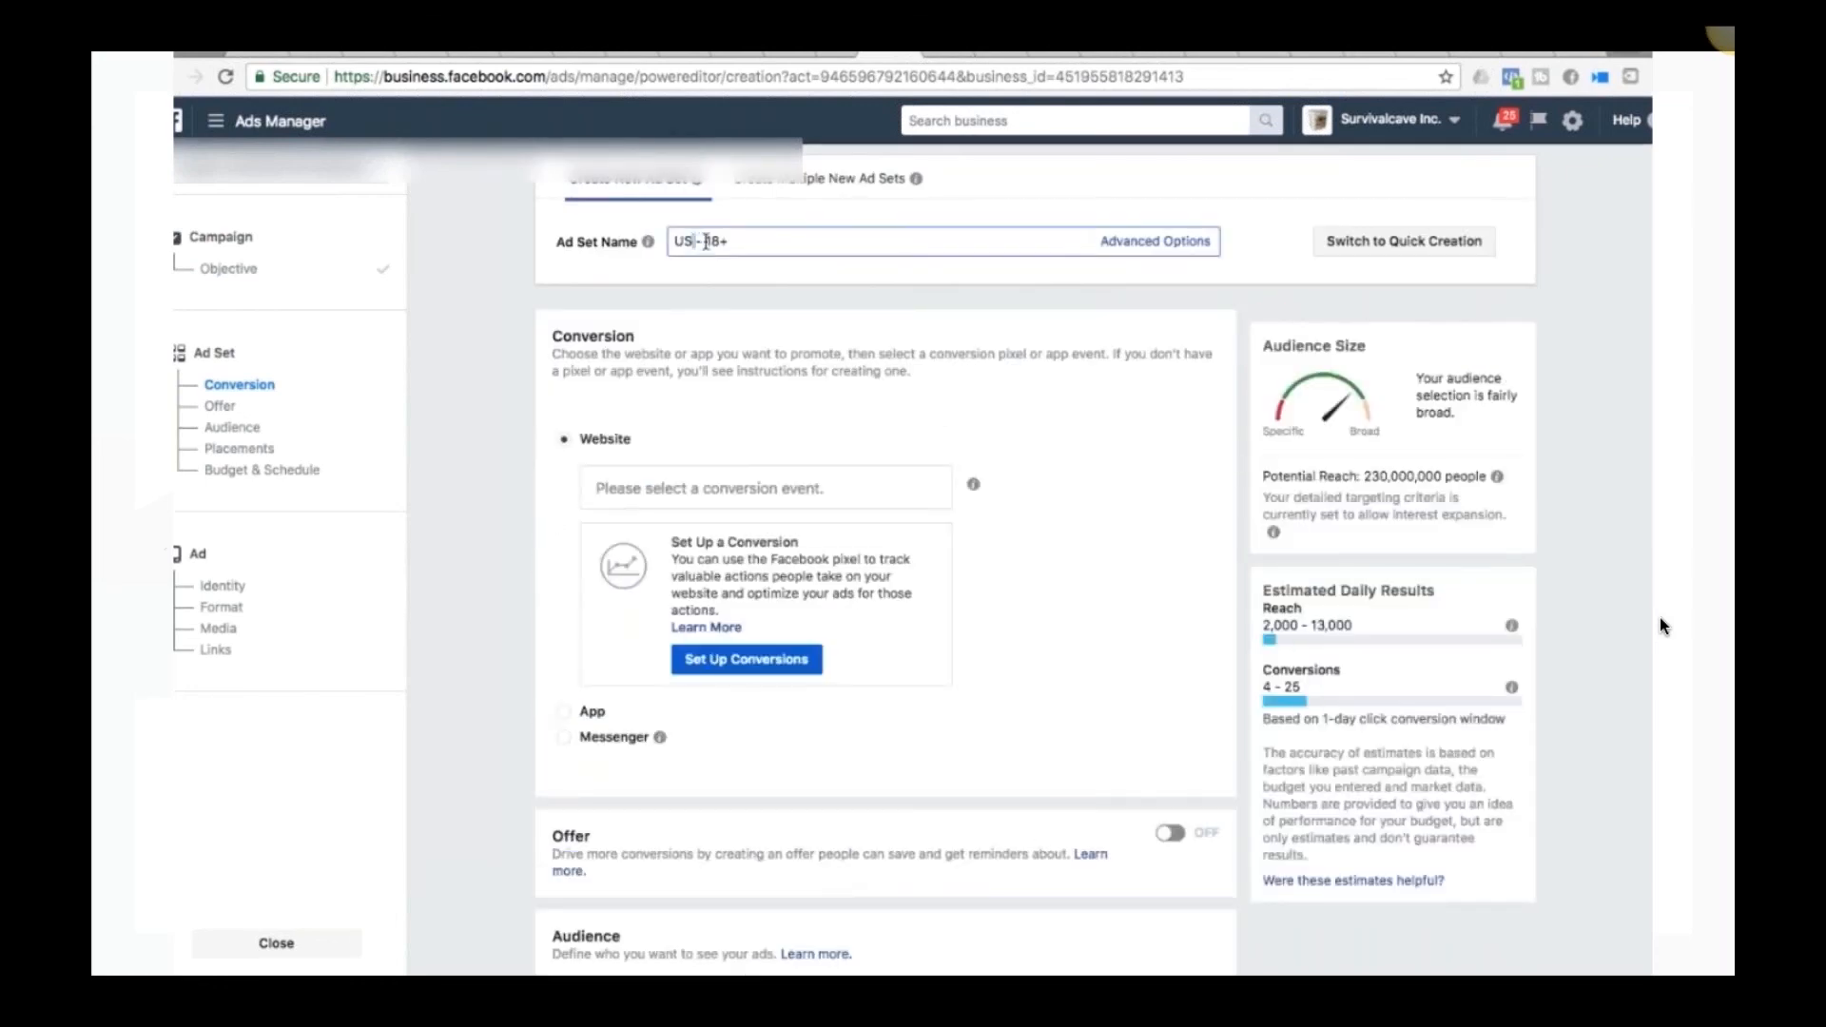
{"action": "triple_click", "coordinate": [690, 242]}
{"action": "type", "text": "25-35 crossfitters"}
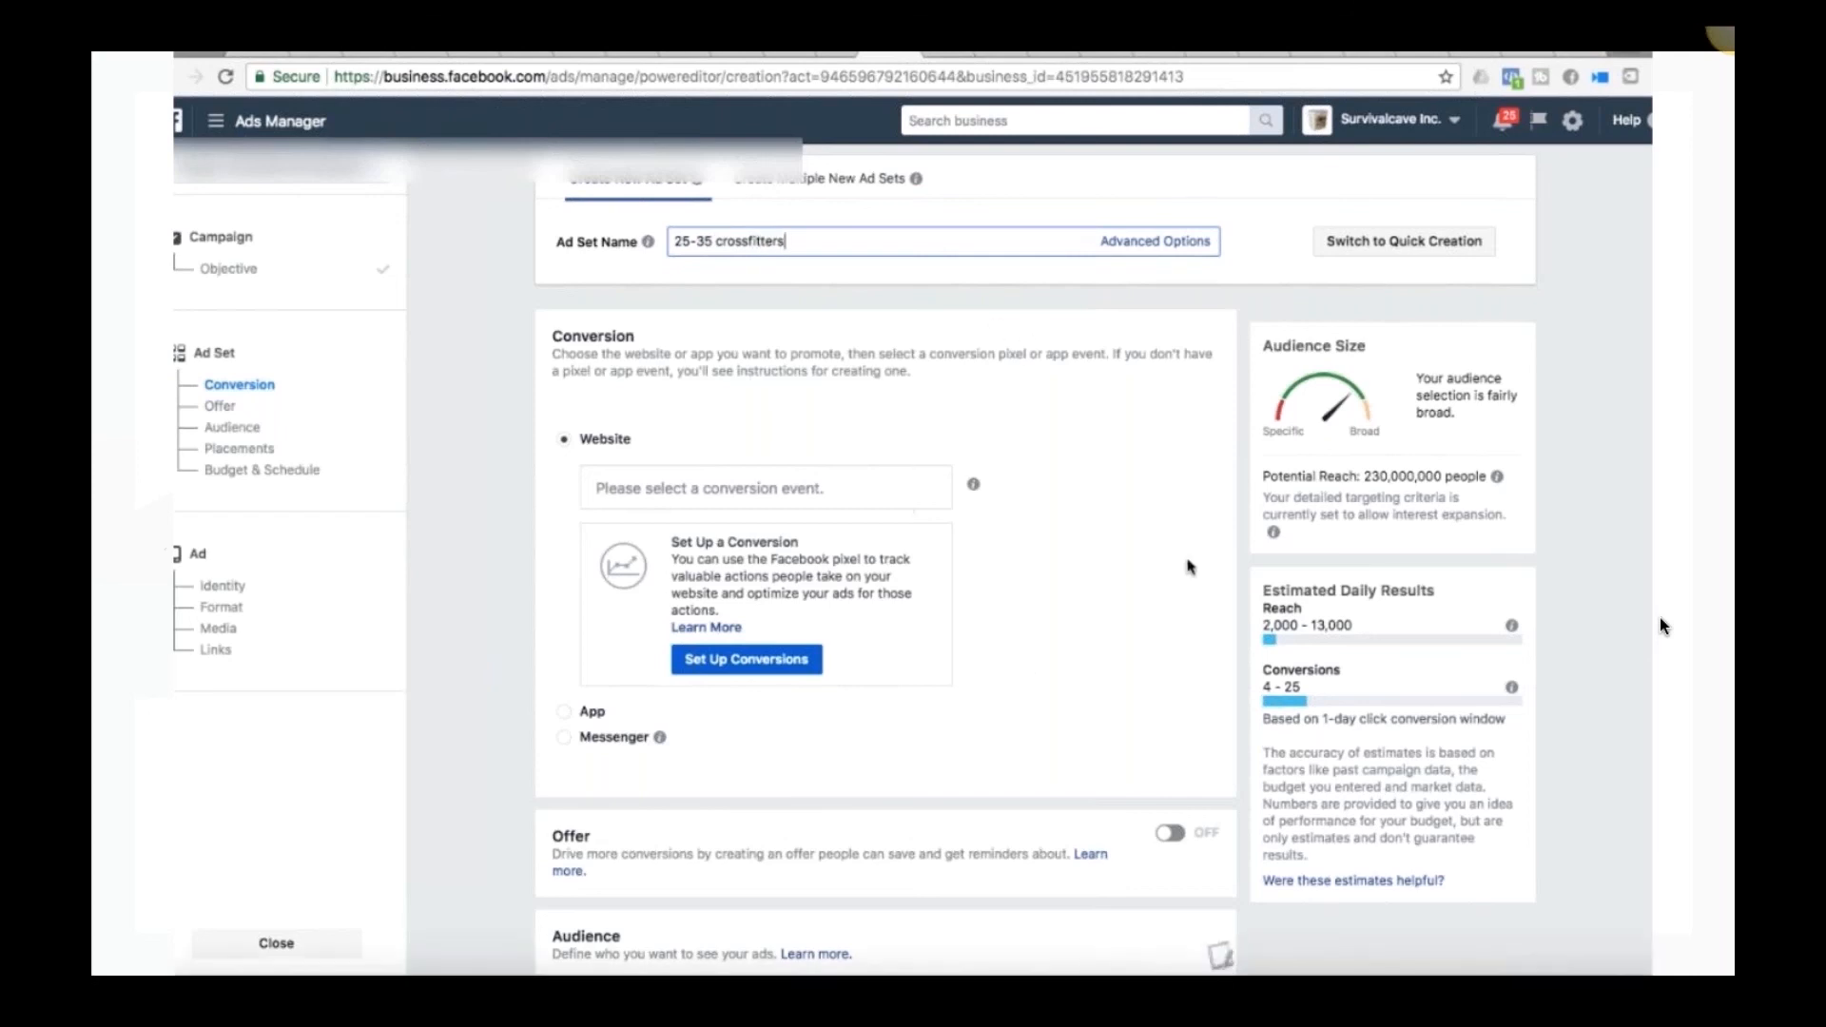
Step: Add Canada, Australia and United Kingdom to the audience's targeted locations alongside the United States
{"action": "scroll", "coordinate": [1061, 620], "scroll_direction": "down", "scroll_amount": 2}
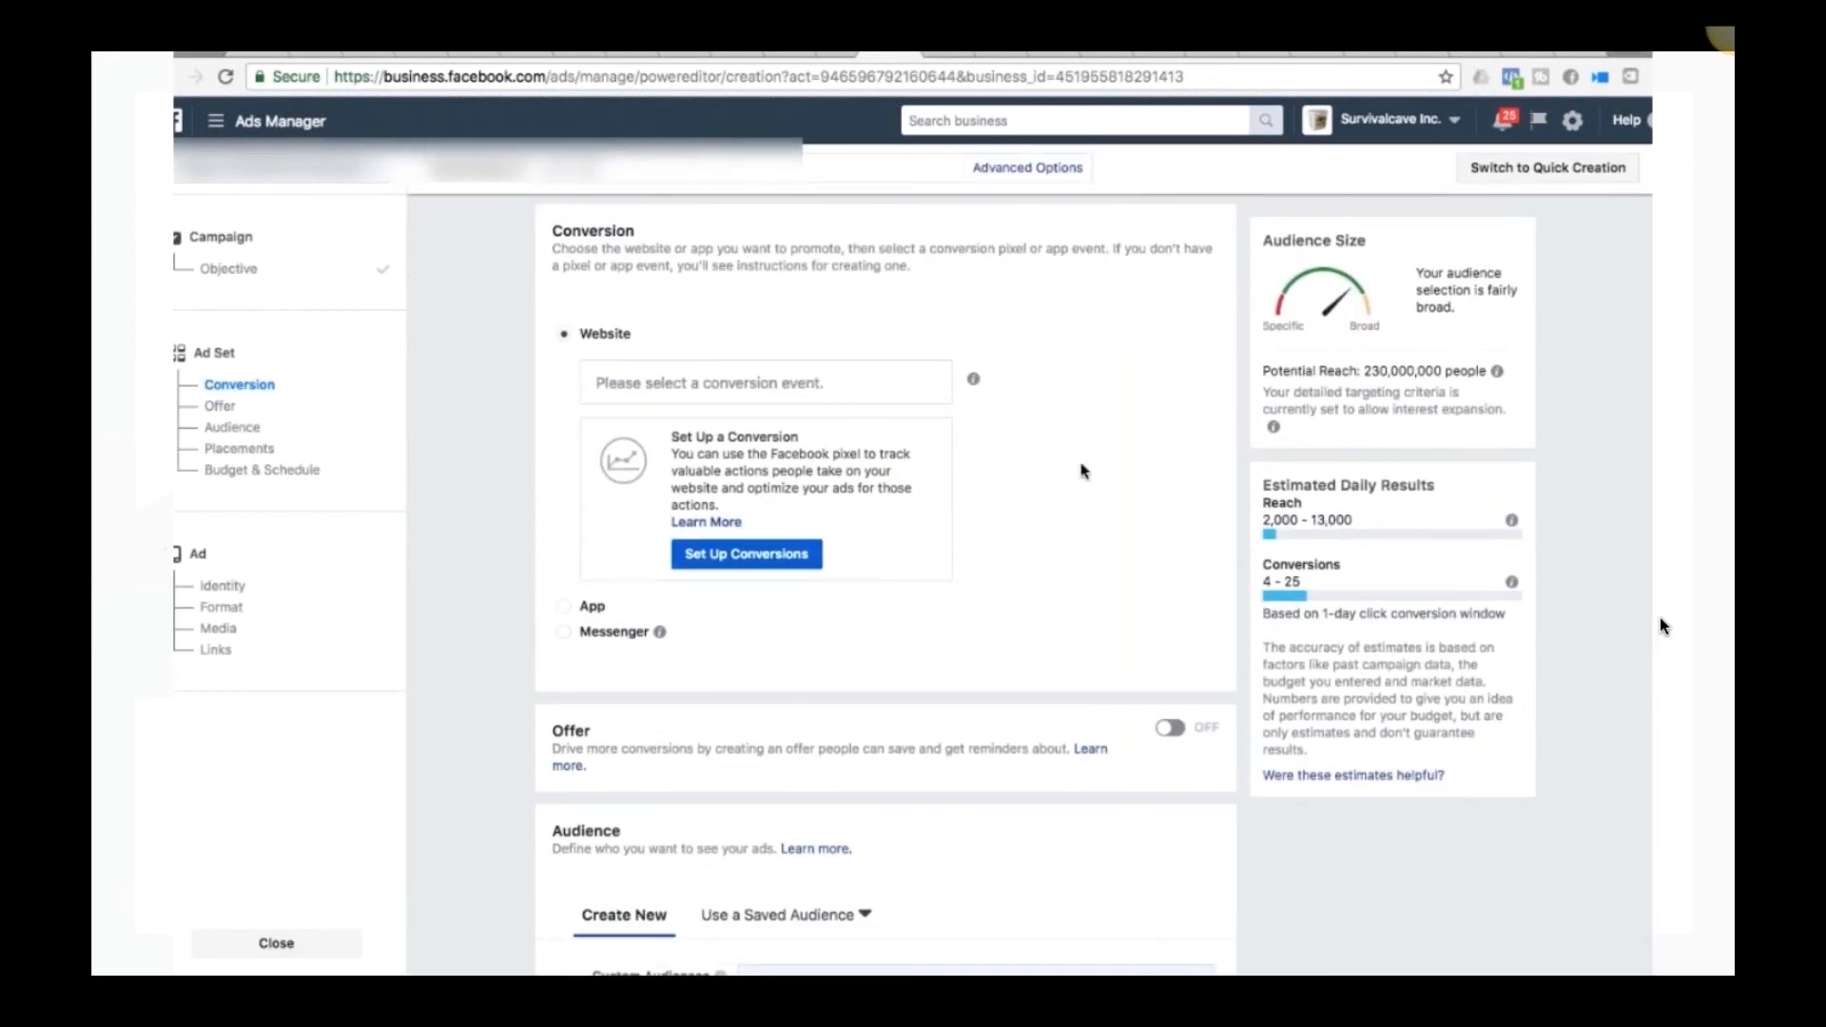
{"action": "scroll", "coordinate": [1081, 470], "scroll_direction": "down", "scroll_amount": 1}
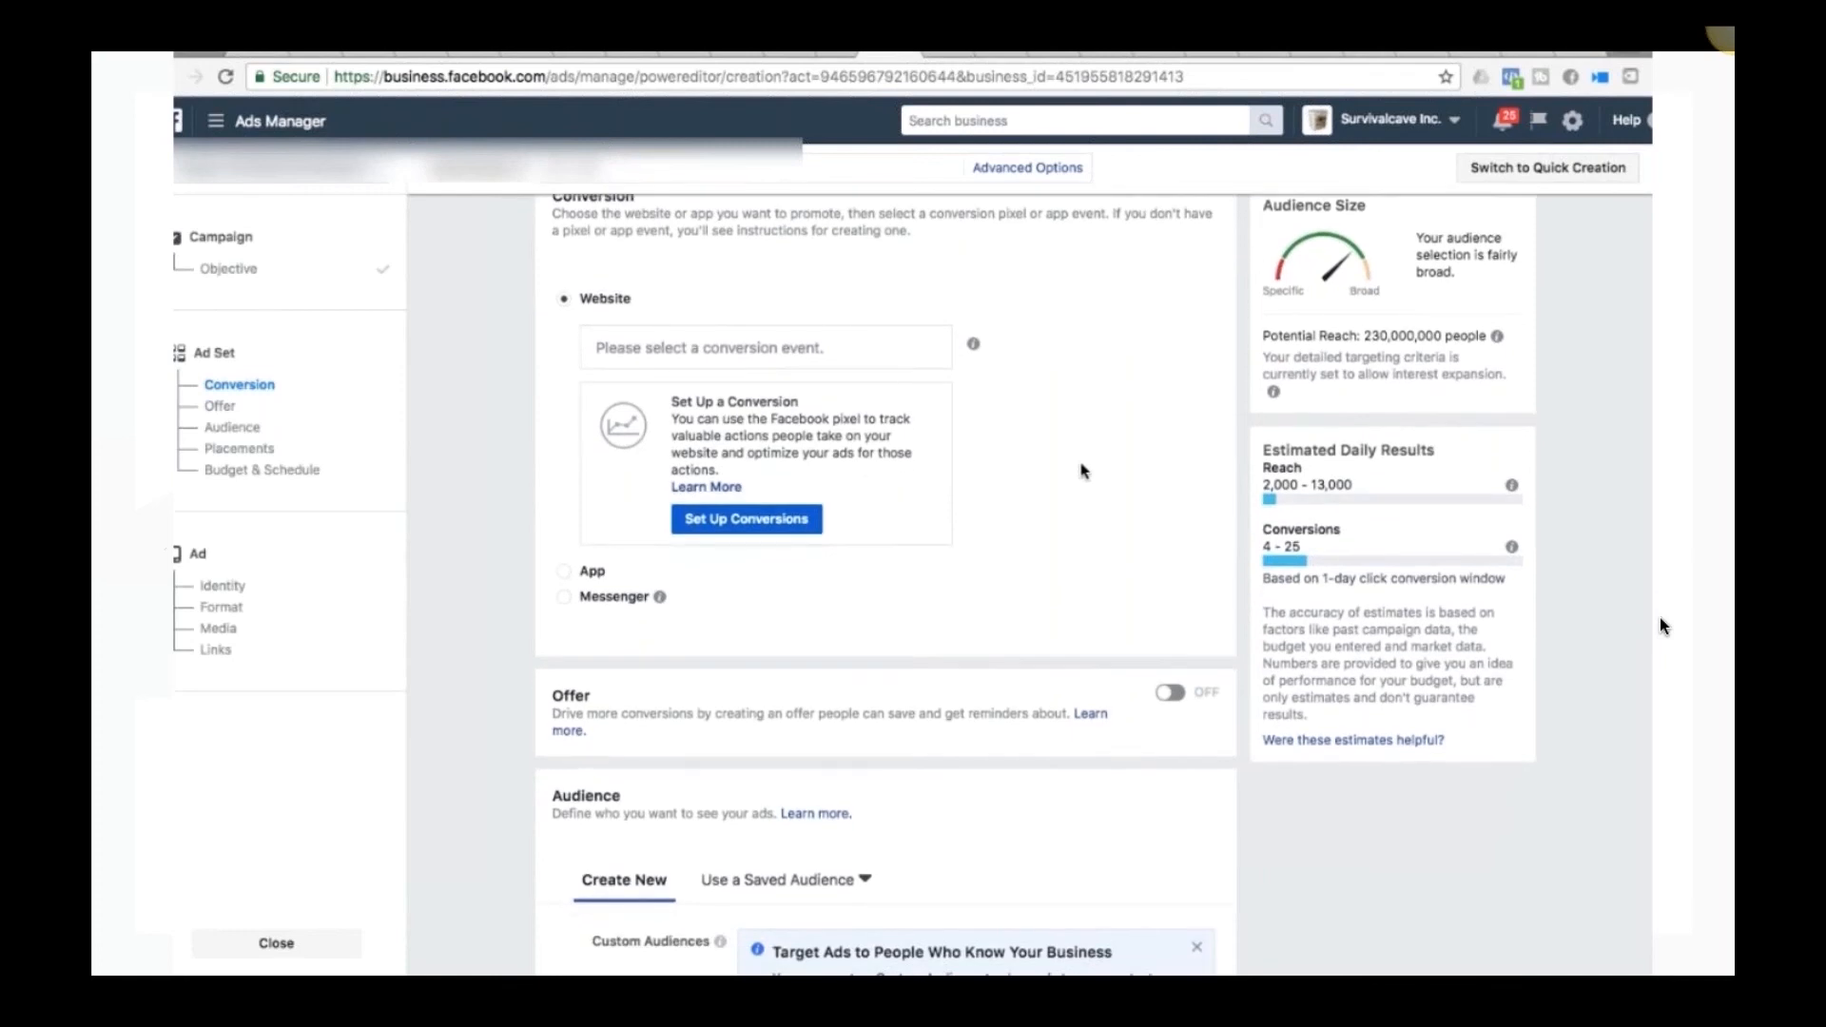
{"action": "scroll", "coordinate": [858, 527], "scroll_direction": "down", "scroll_amount": 6}
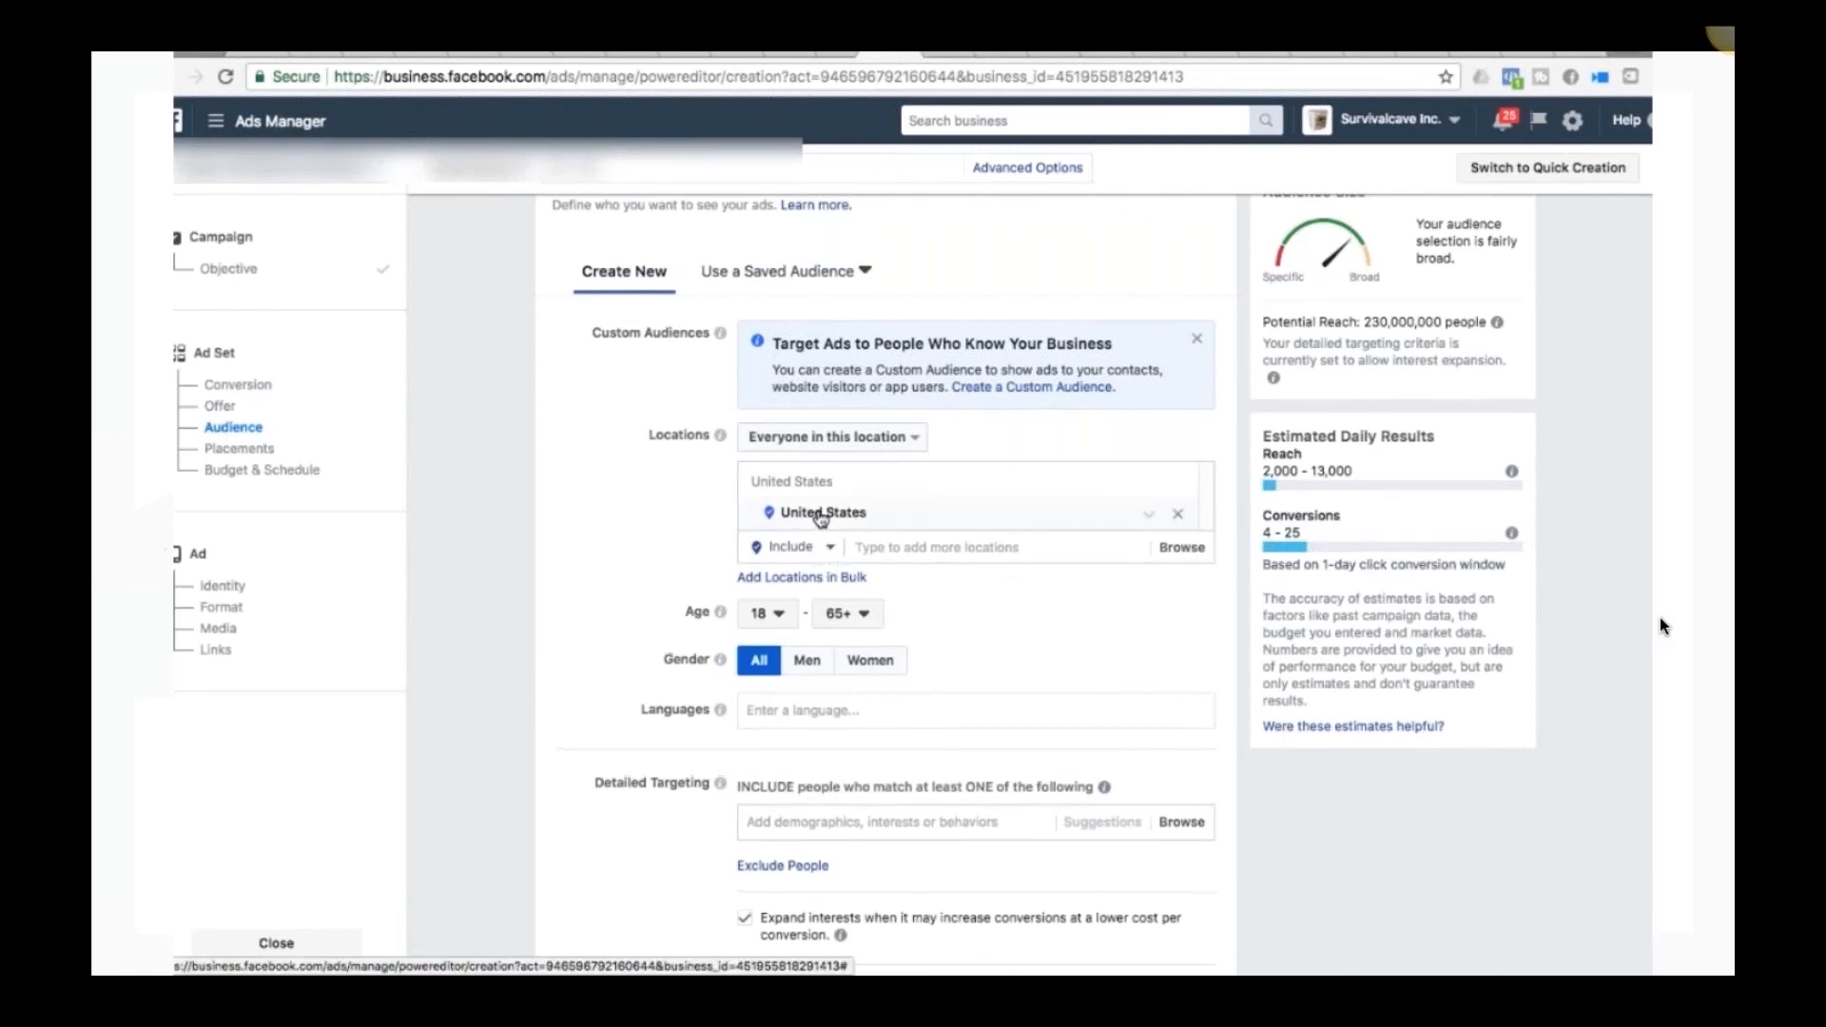
{"action": "left_click", "coordinate": [902, 550]}
{"action": "type", "text": "can"}
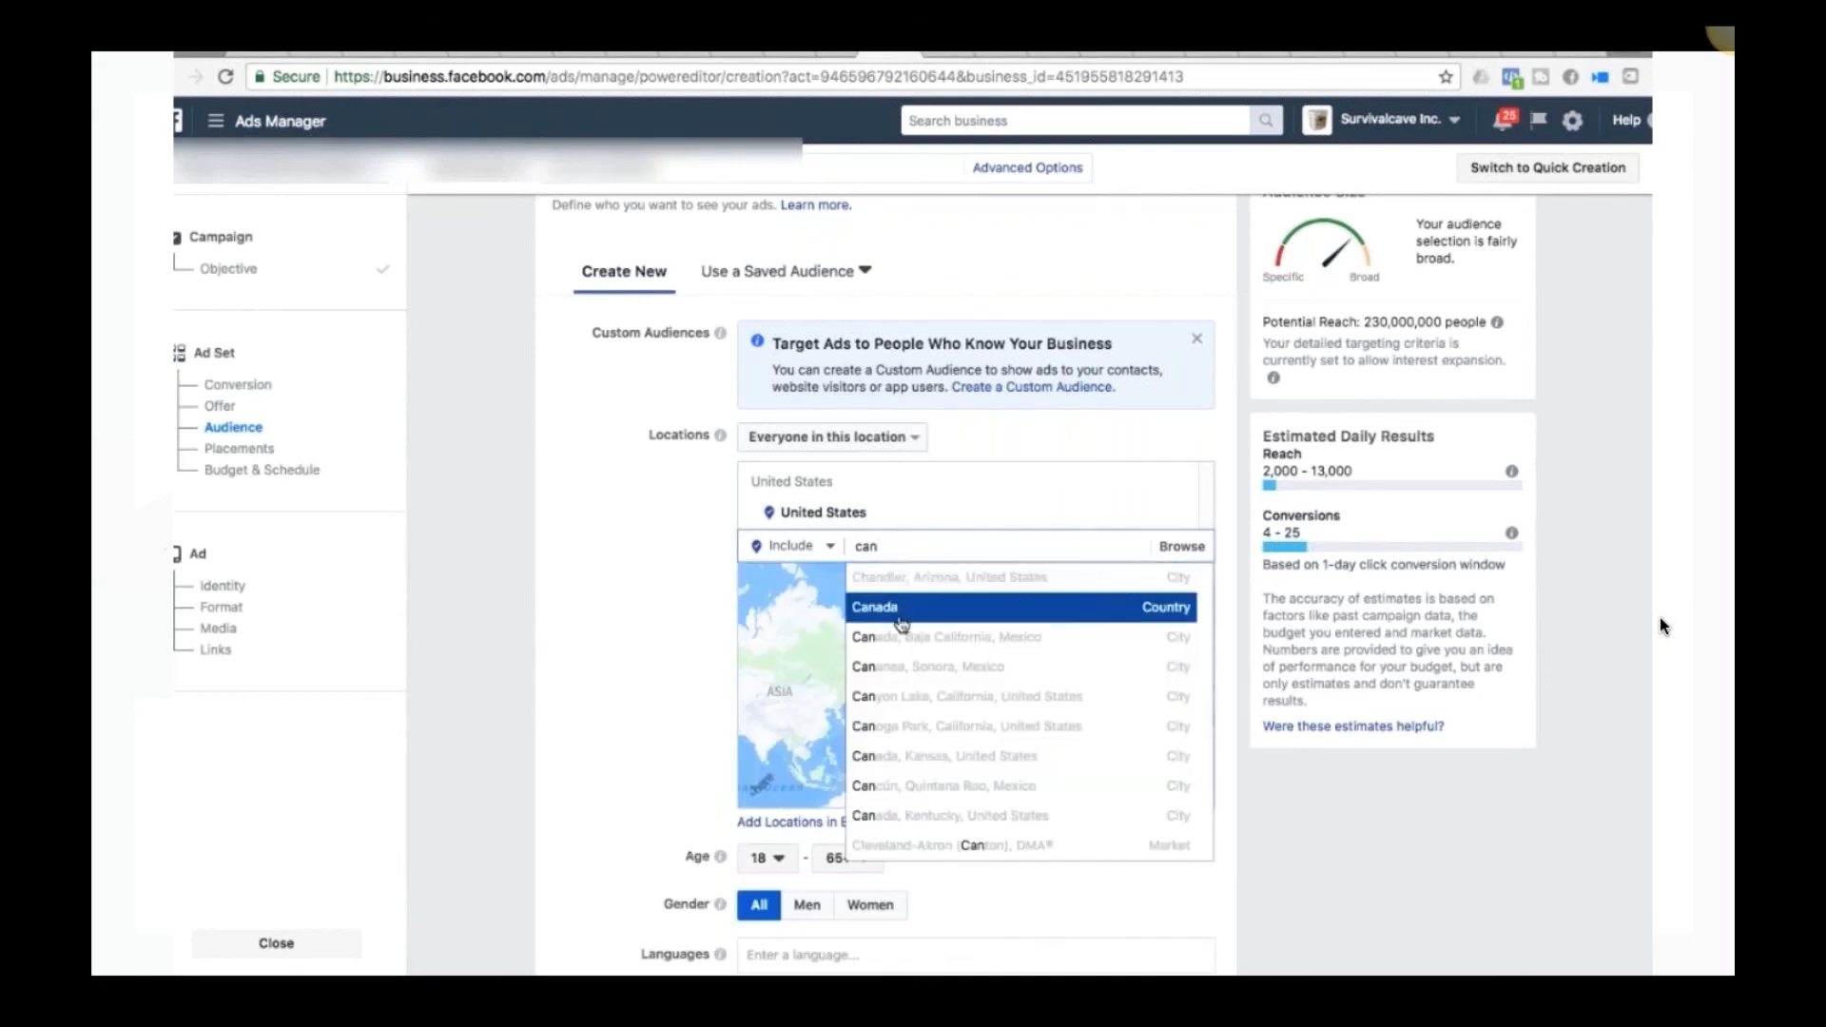
{"action": "left_click", "coordinate": [892, 608]}
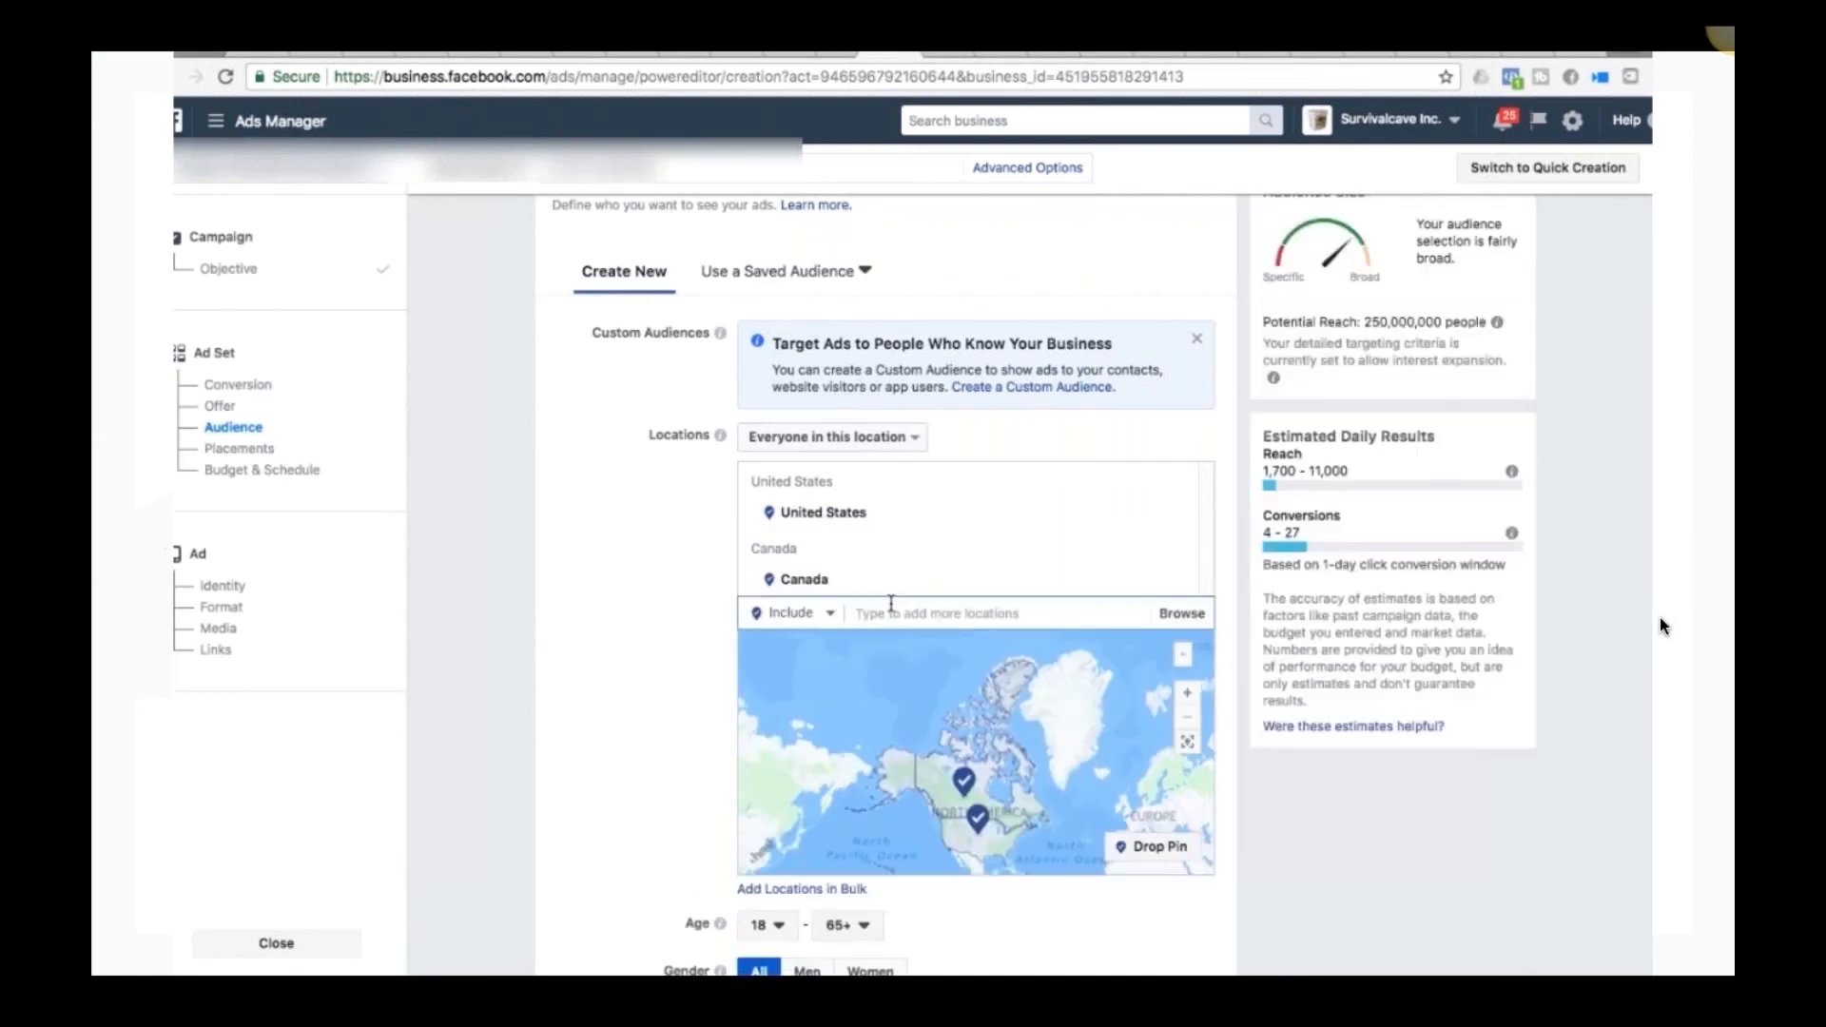
{"action": "type", "text": "aus"}
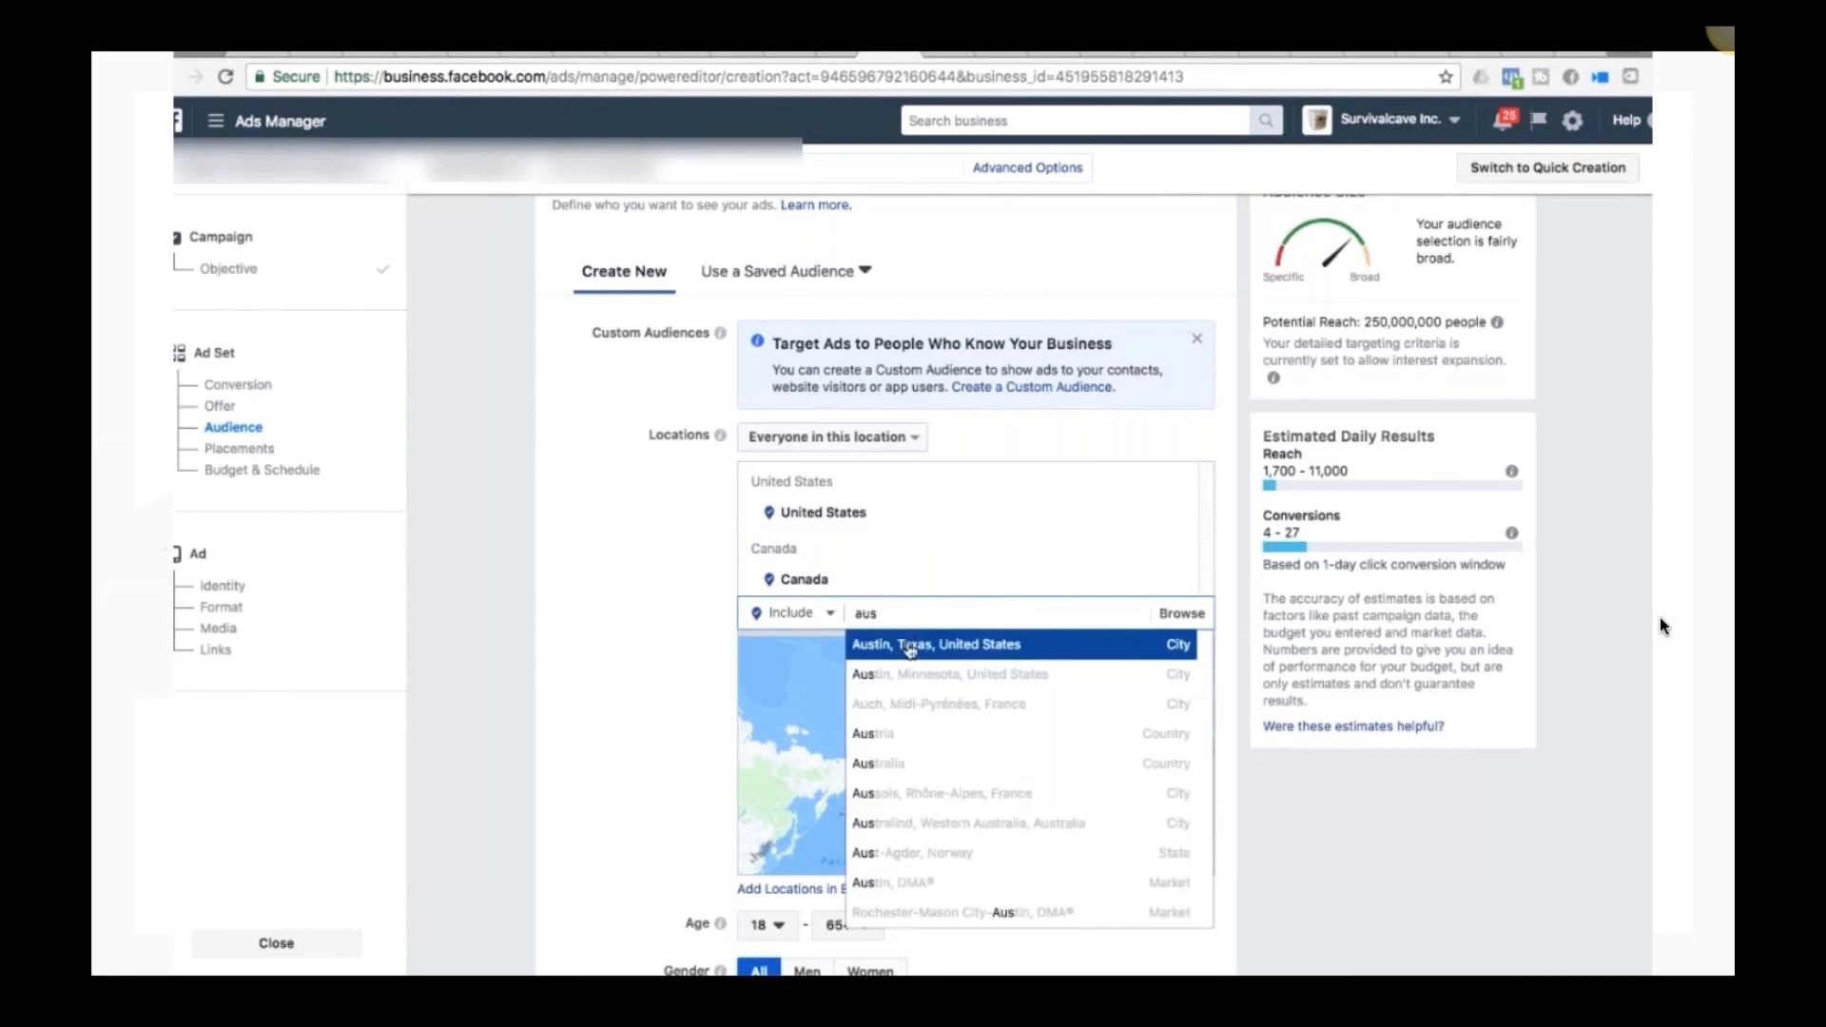
{"action": "left_click", "coordinate": [895, 772]}
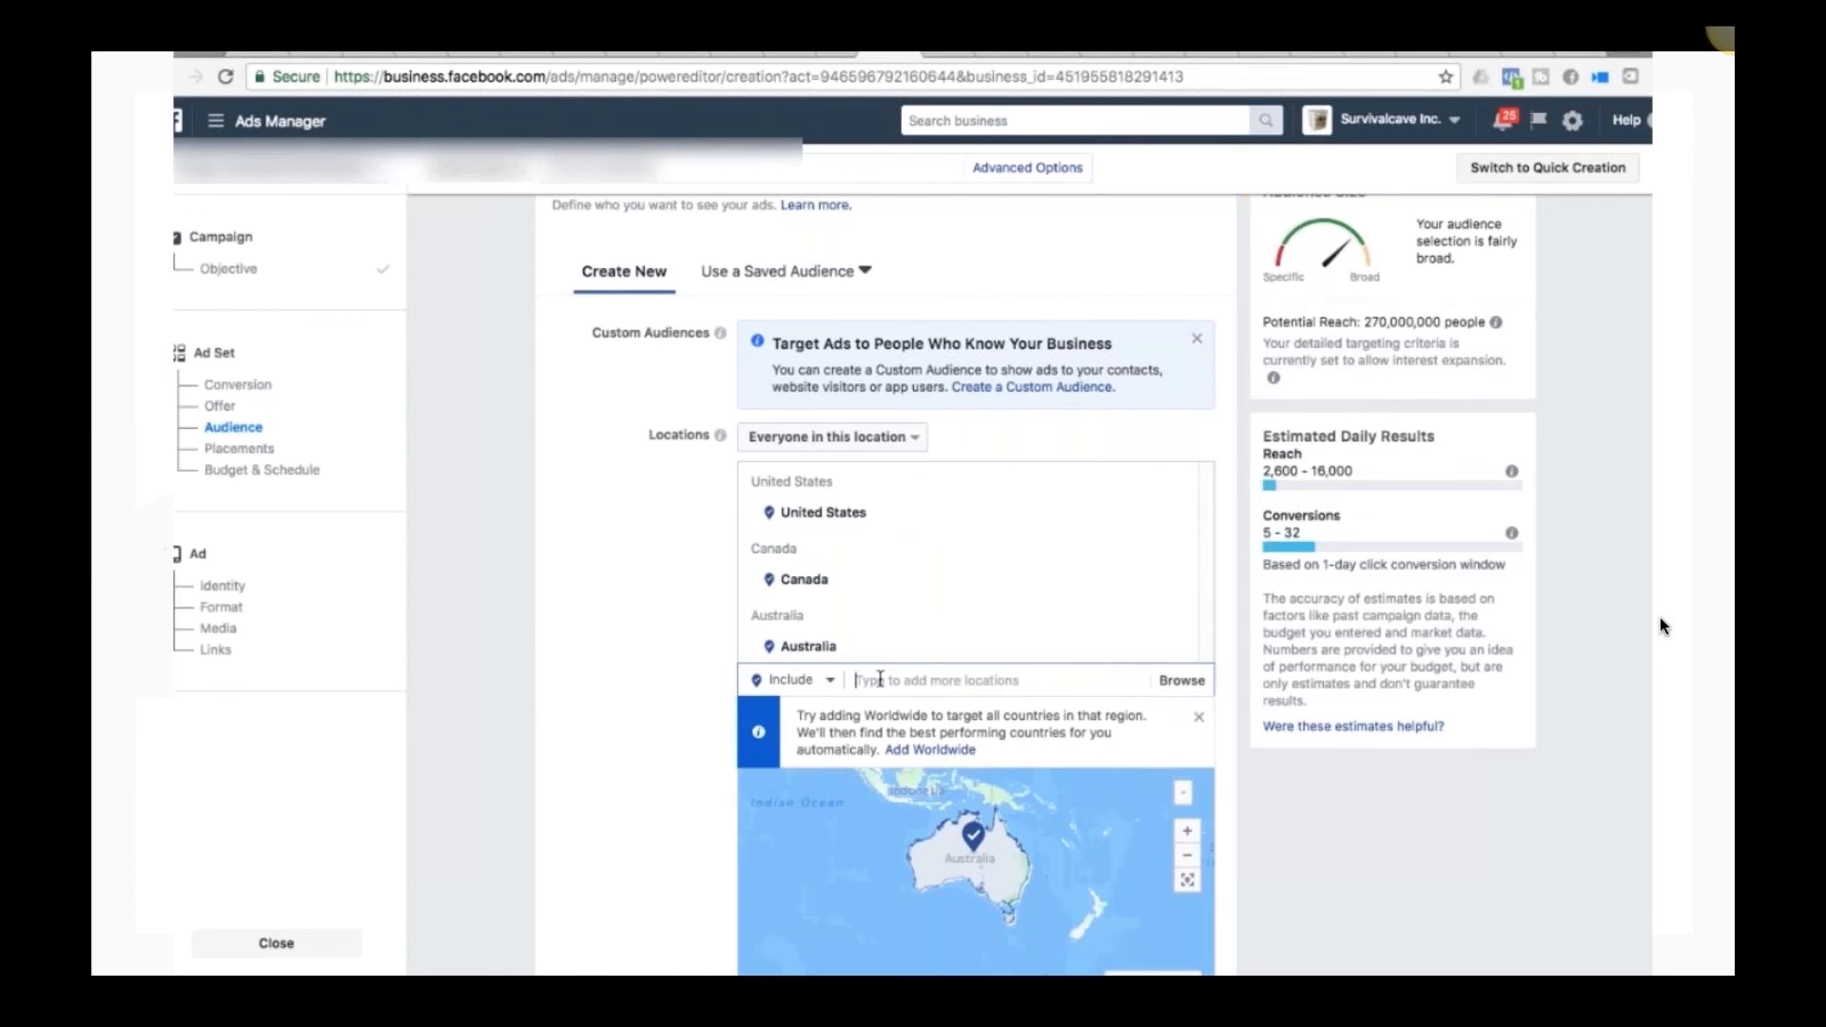
{"action": "type", "text": "unite"}
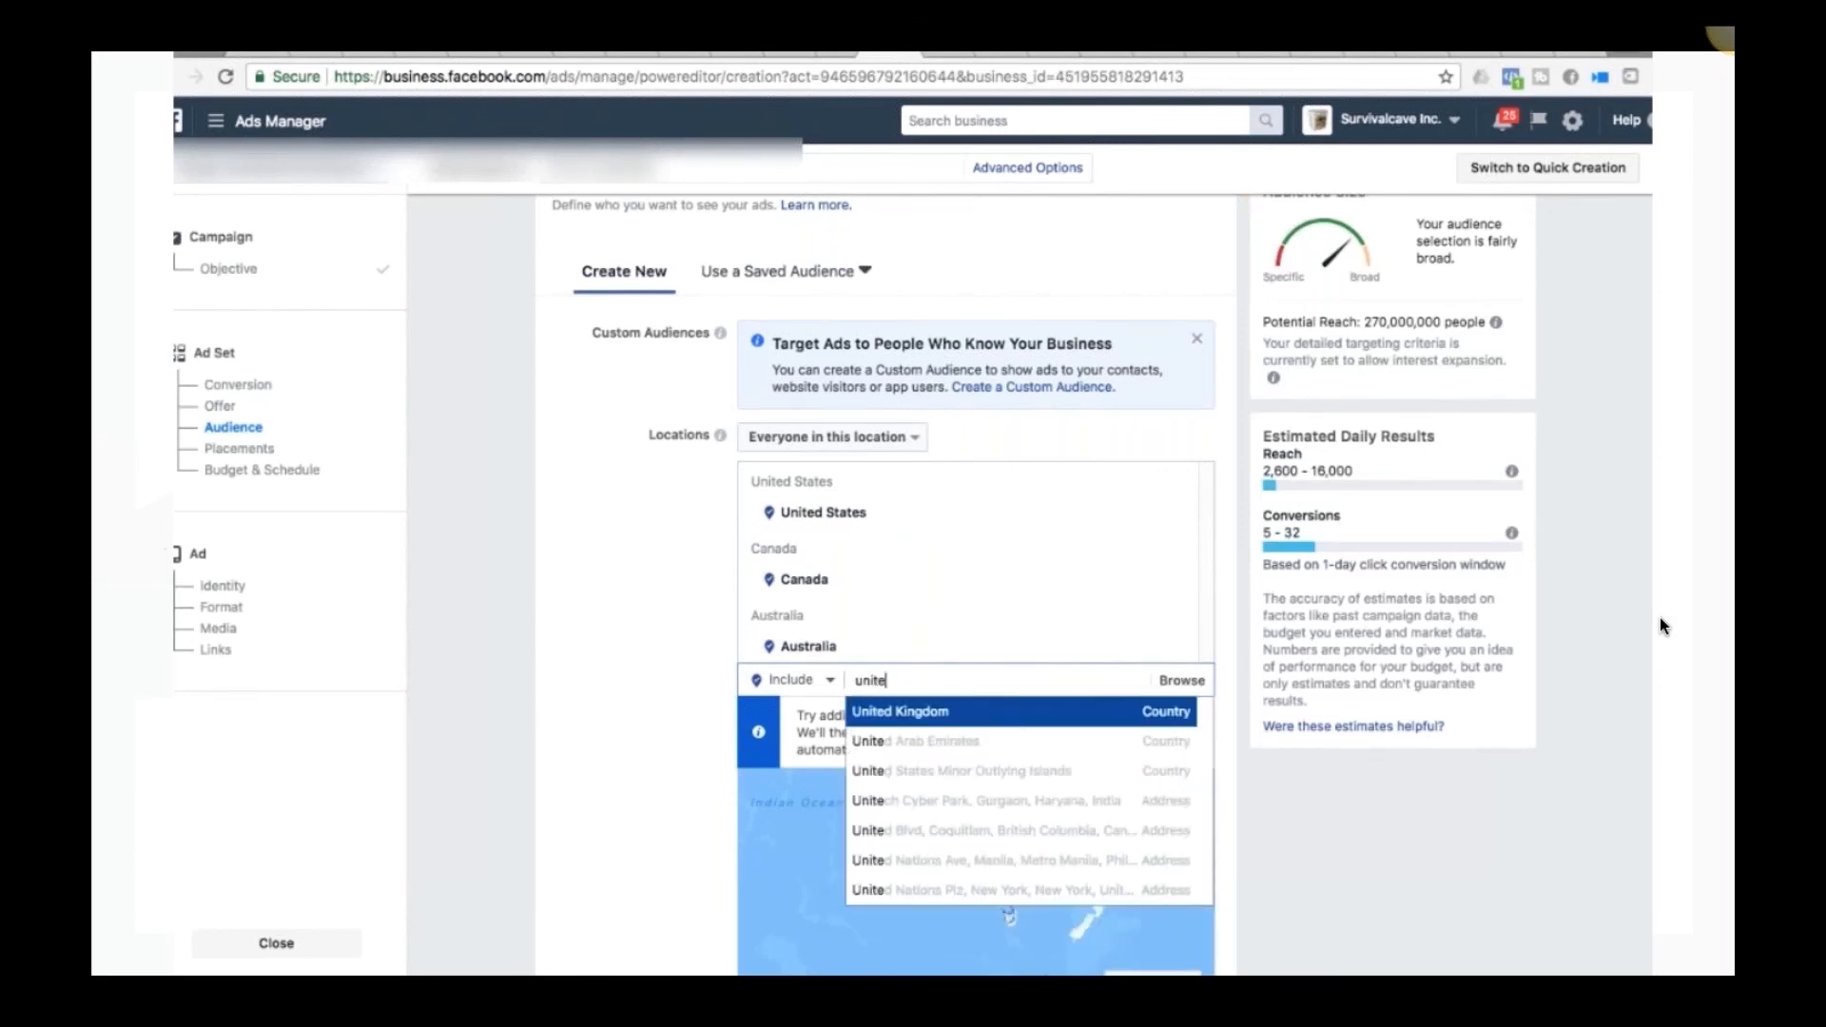
{"action": "left_click", "coordinate": [918, 715]}
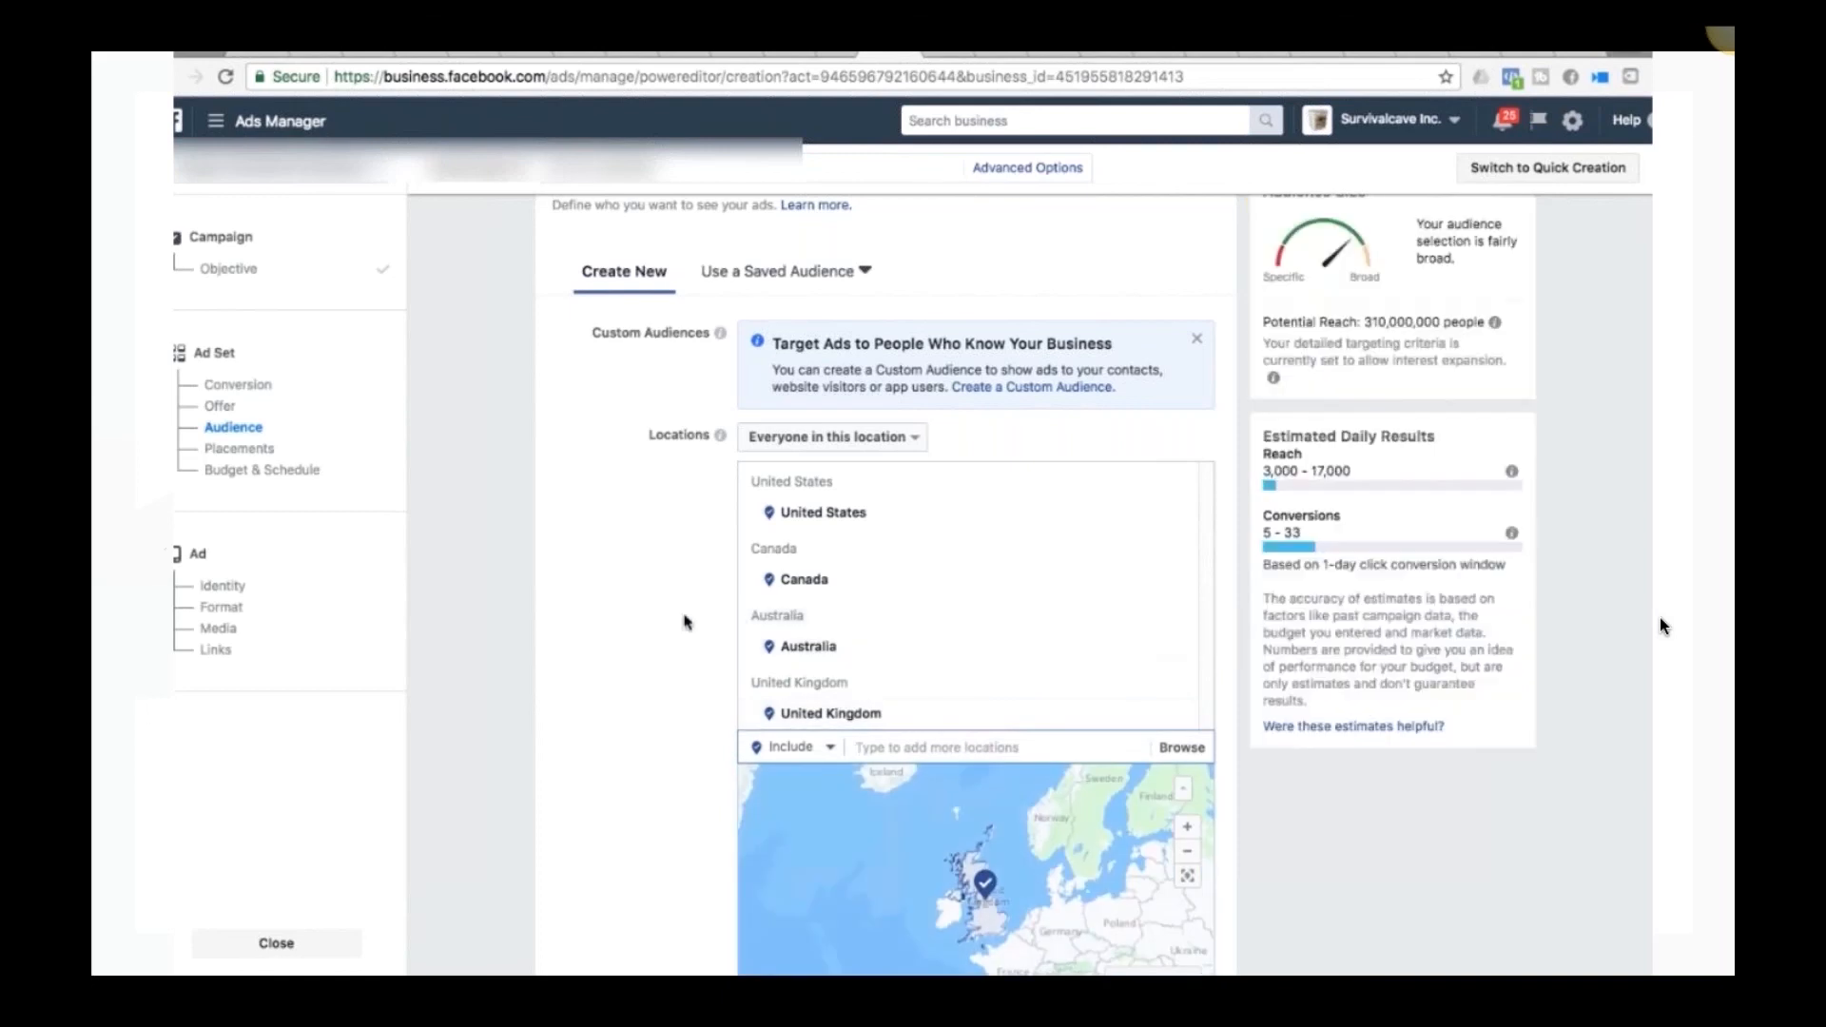
Step: Set the audience's age range to 25-35
{"action": "scroll", "coordinate": [661, 628], "scroll_direction": "down", "scroll_amount": 2}
{"action": "scroll", "coordinate": [661, 628], "scroll_direction": "down", "scroll_amount": 2}
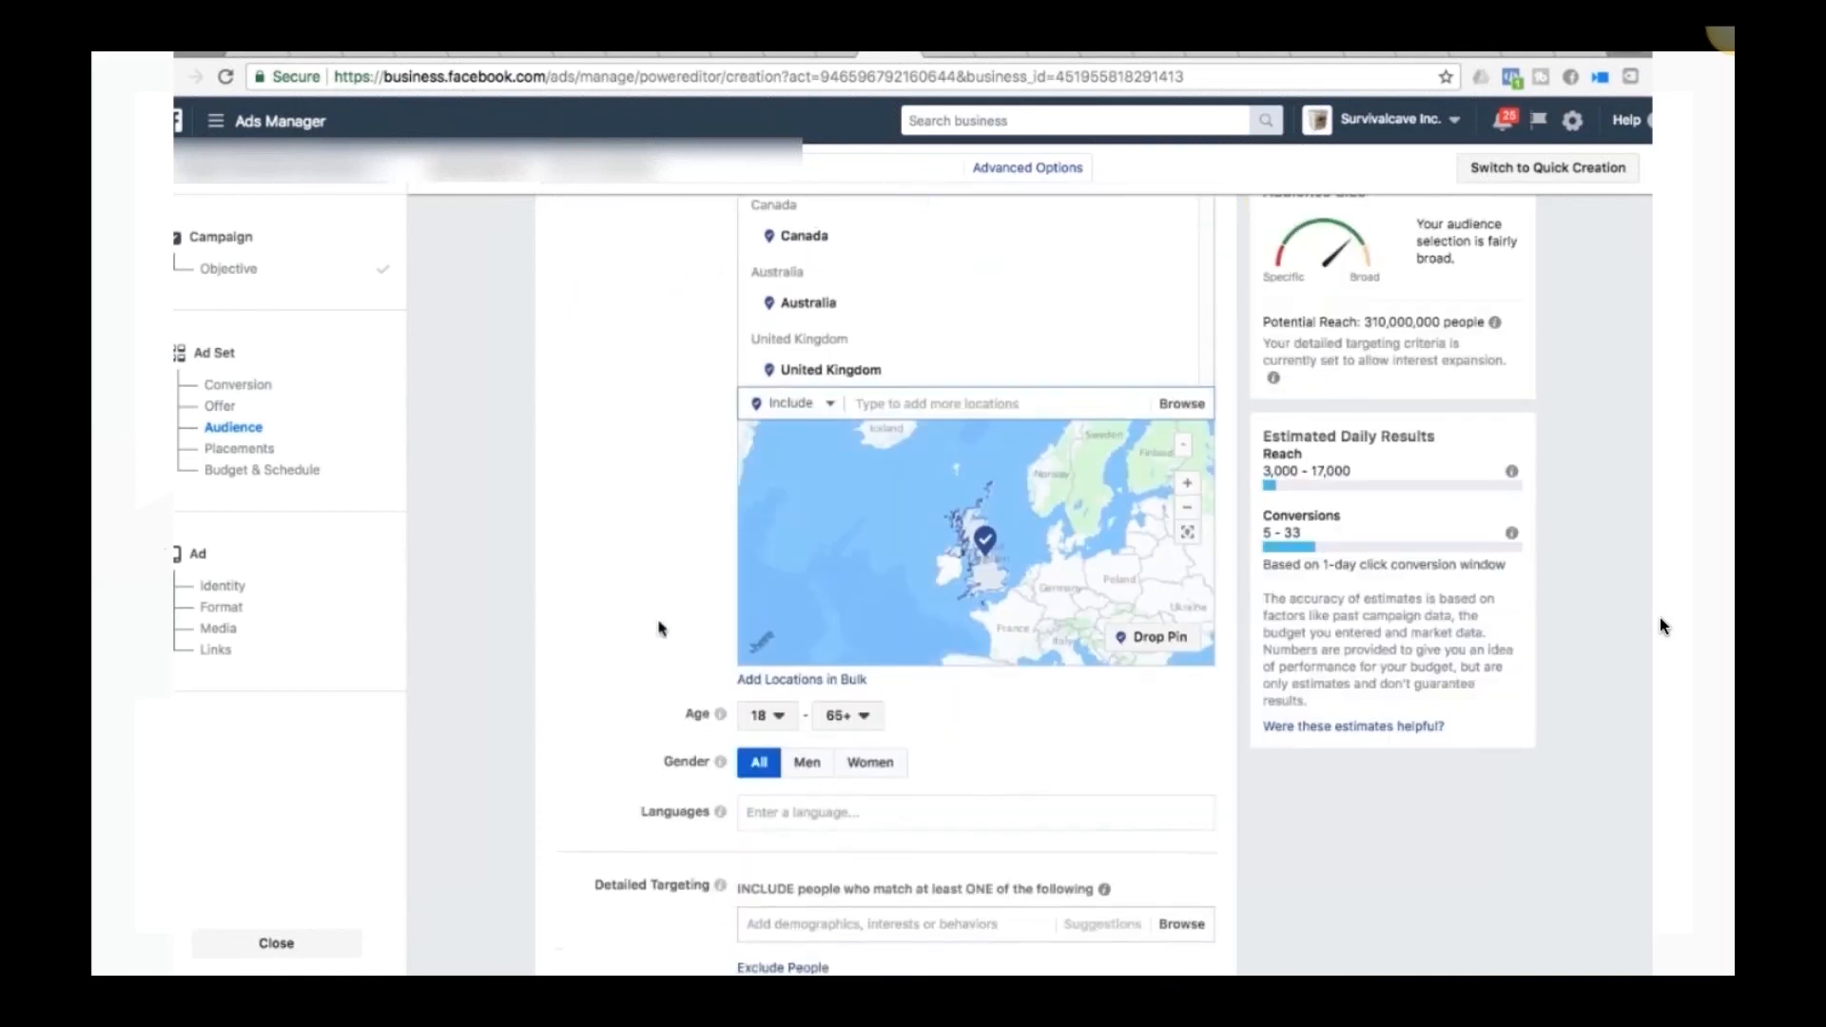
{"action": "scroll", "coordinate": [837, 309], "scroll_direction": "up", "scroll_amount": 2}
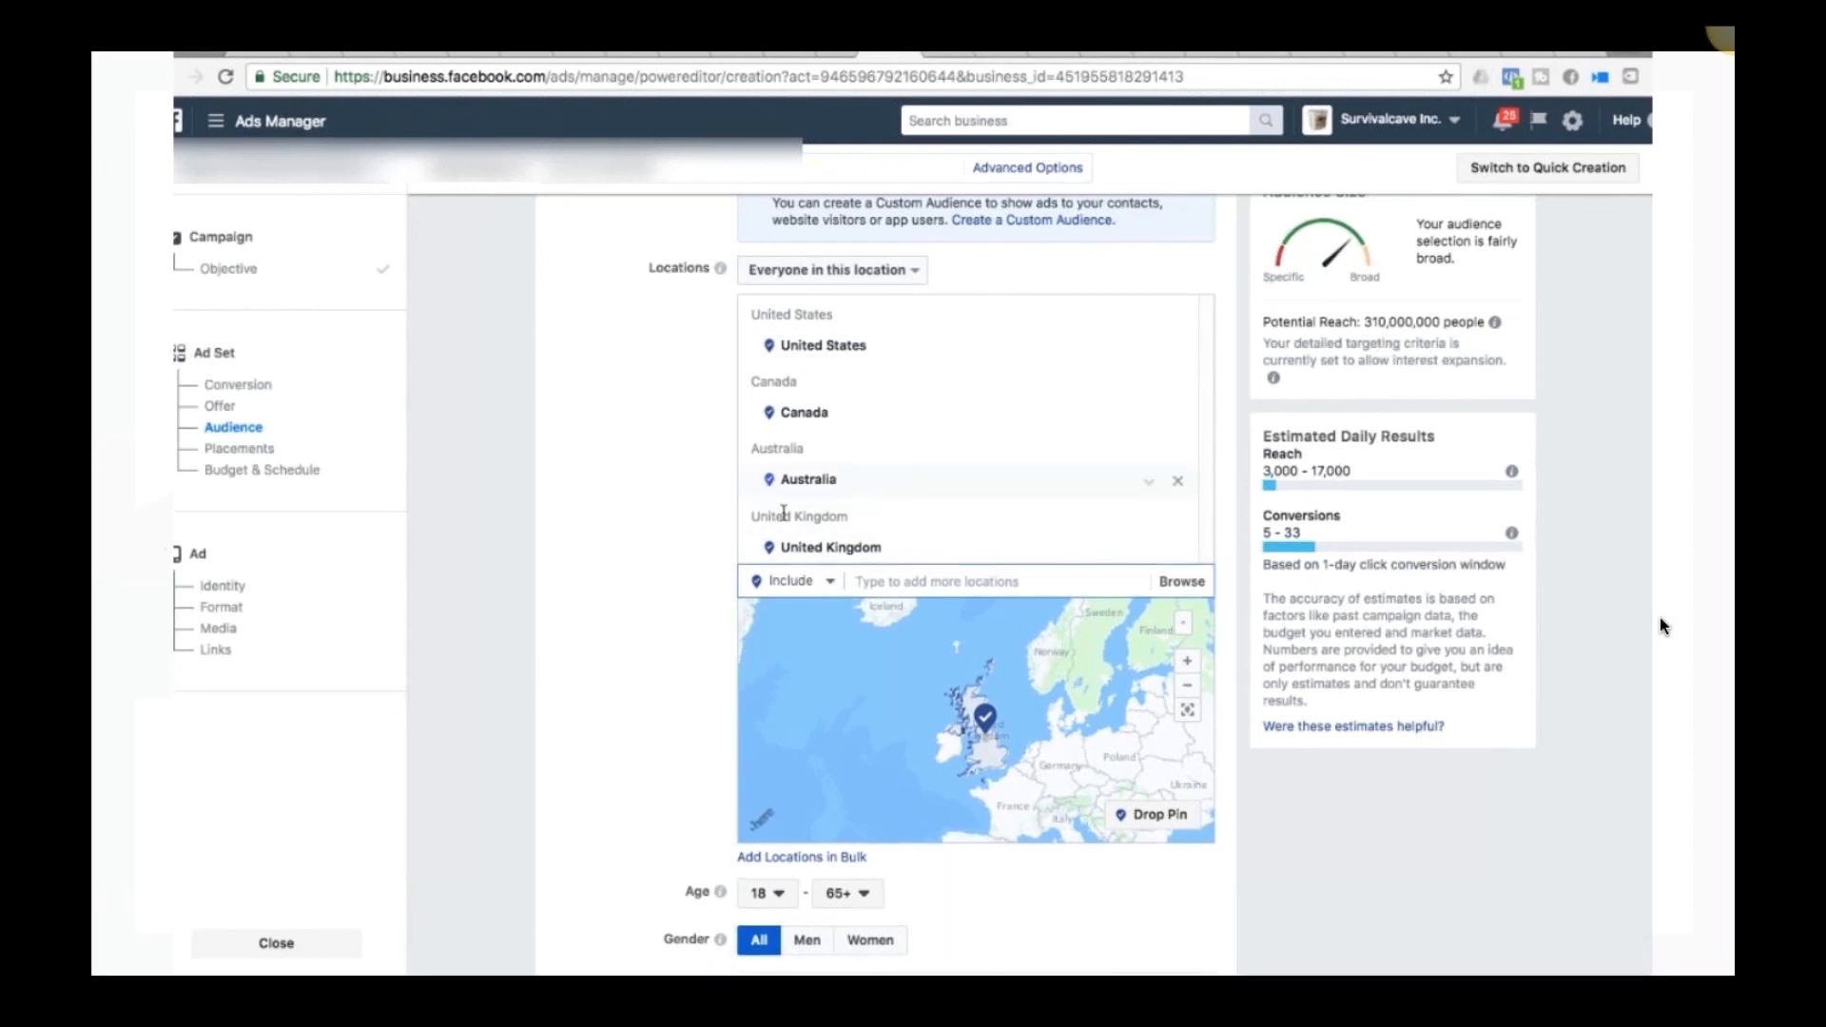
{"action": "left_click", "coordinate": [644, 556]}
{"action": "scroll", "coordinate": [644, 556], "scroll_direction": "down", "scroll_amount": 3}
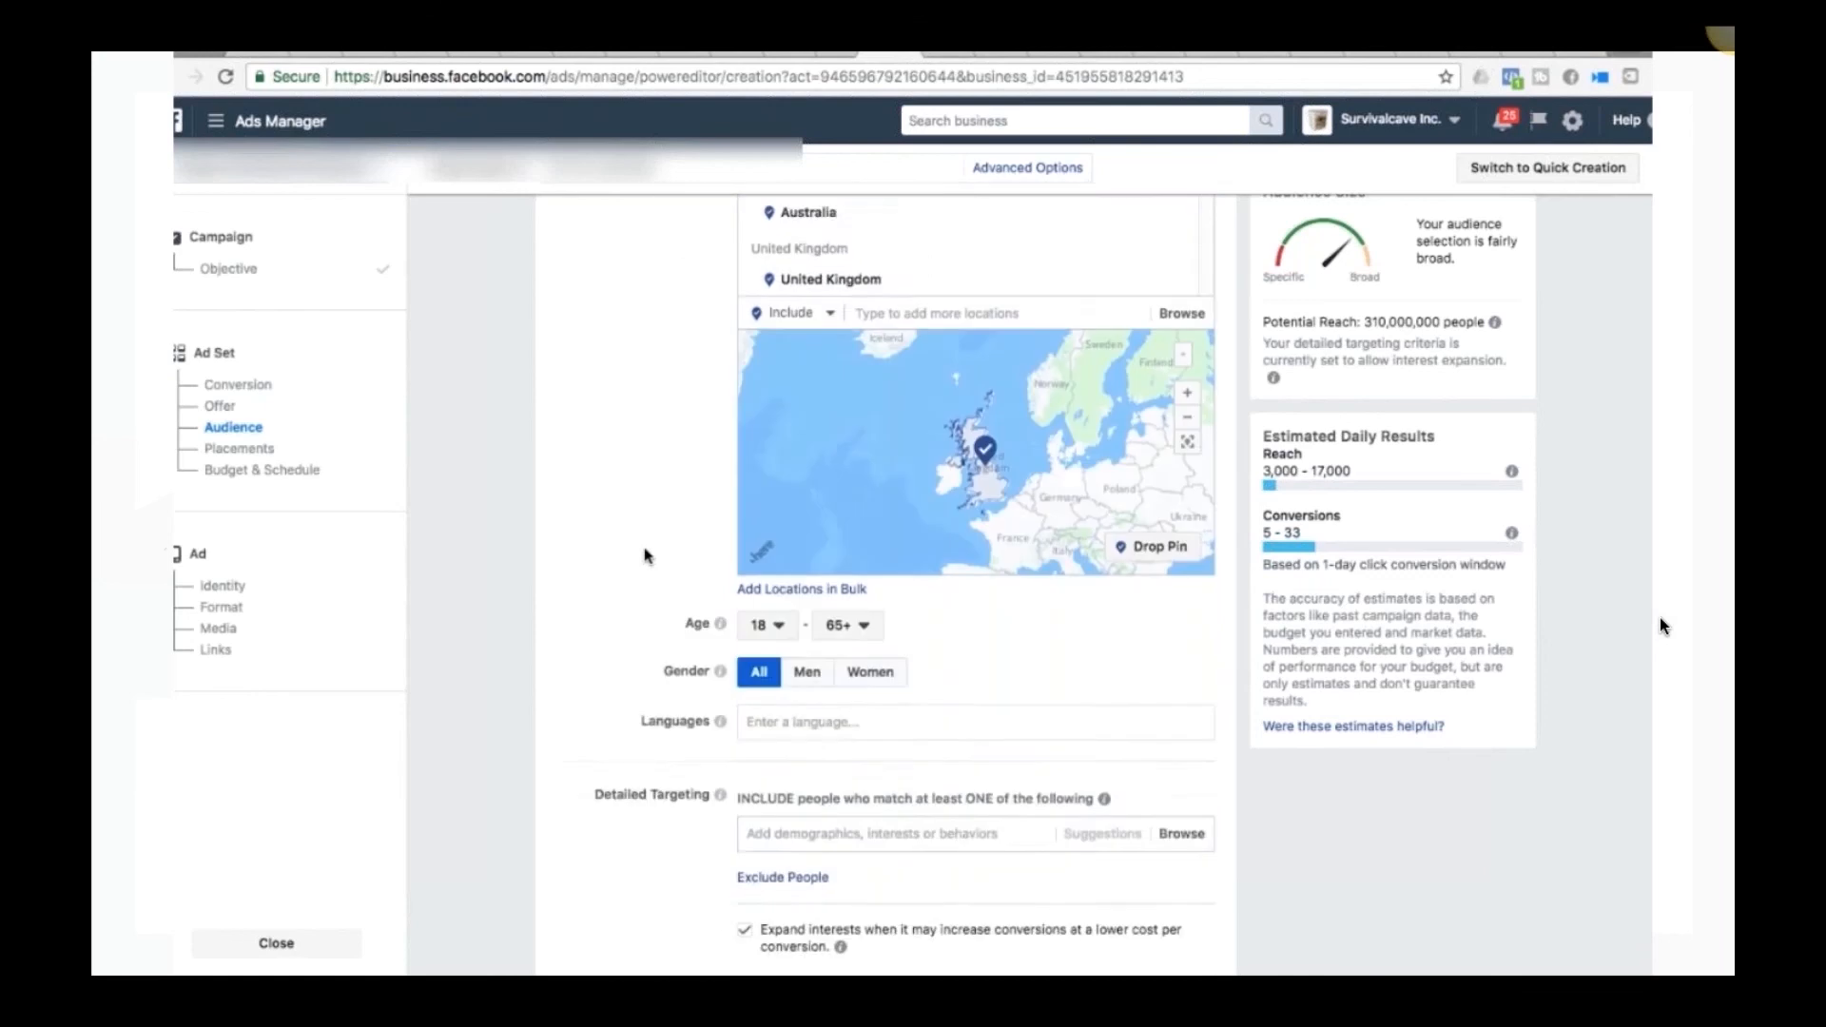
{"action": "left_click", "coordinate": [781, 593]}
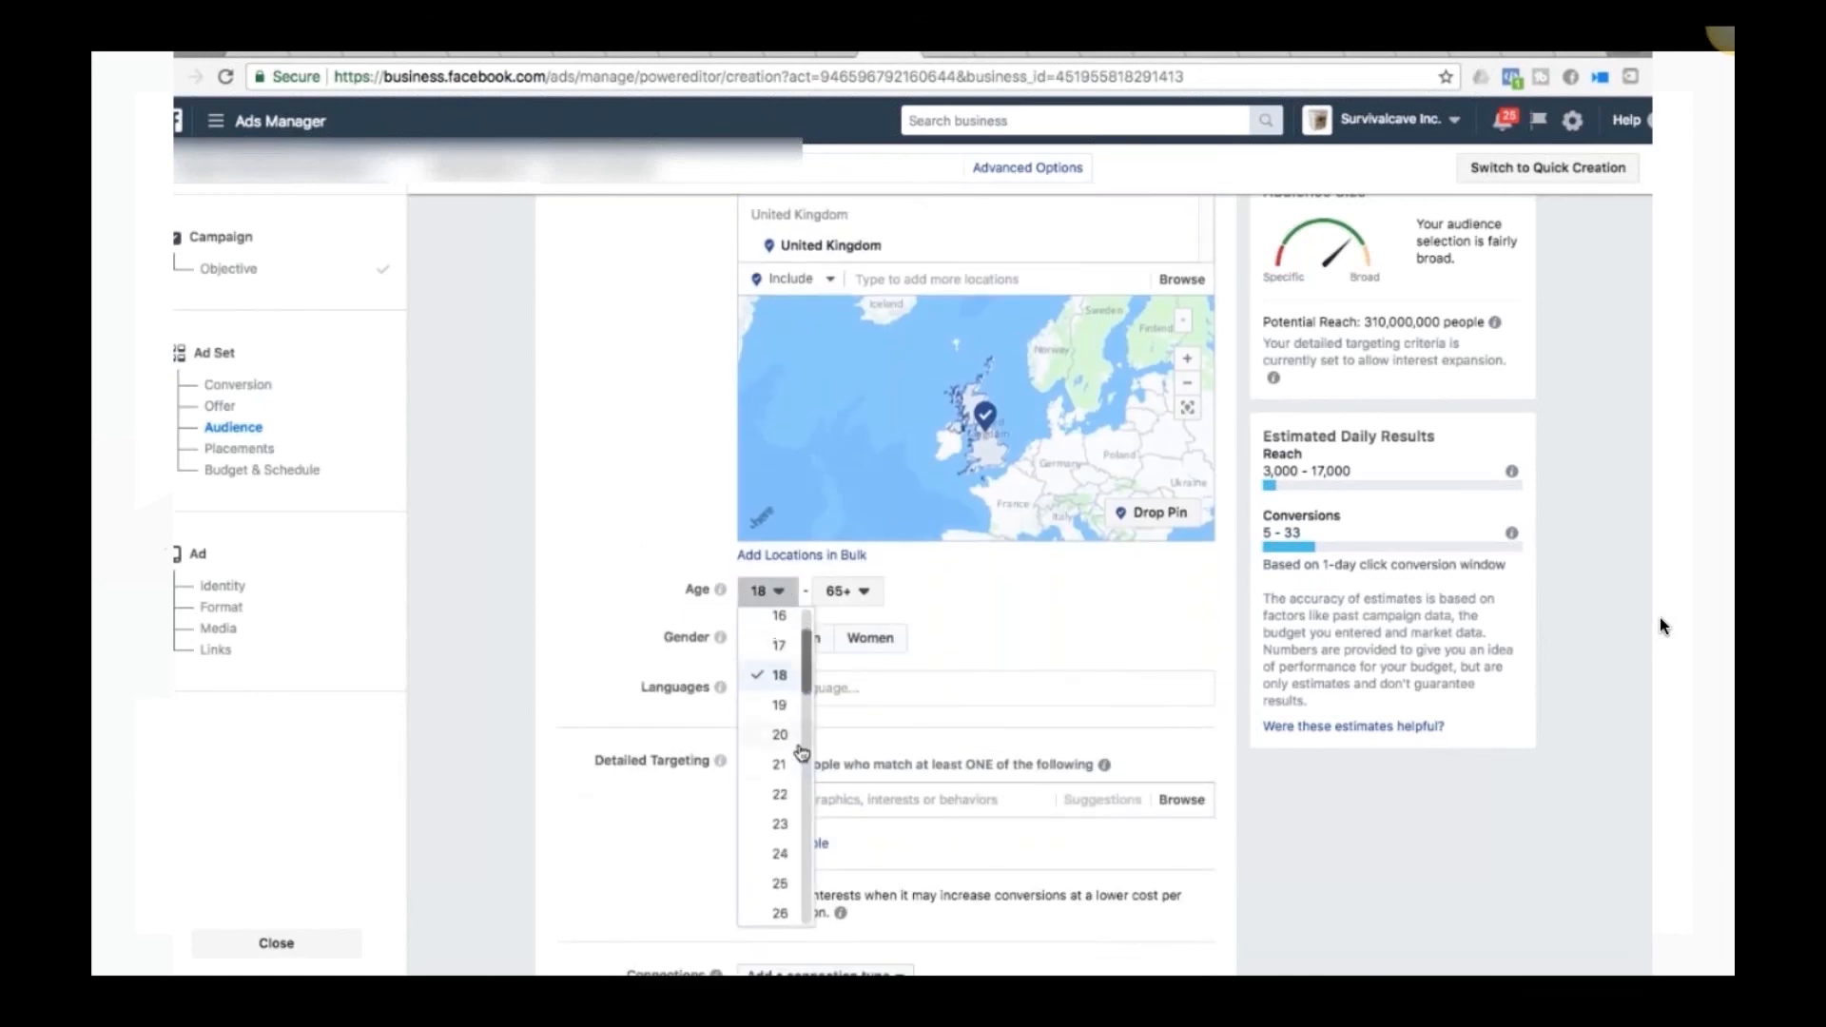
{"action": "scroll", "coordinate": [776, 861], "scroll_direction": "down", "scroll_amount": 1}
{"action": "left_click", "coordinate": [777, 884]}
{"action": "left_click", "coordinate": [849, 592]}
{"action": "scroll", "coordinate": [858, 684], "scroll_direction": "up", "scroll_amount": 5}
{"action": "scroll", "coordinate": [859, 687], "scroll_direction": "up", "scroll_amount": 2}
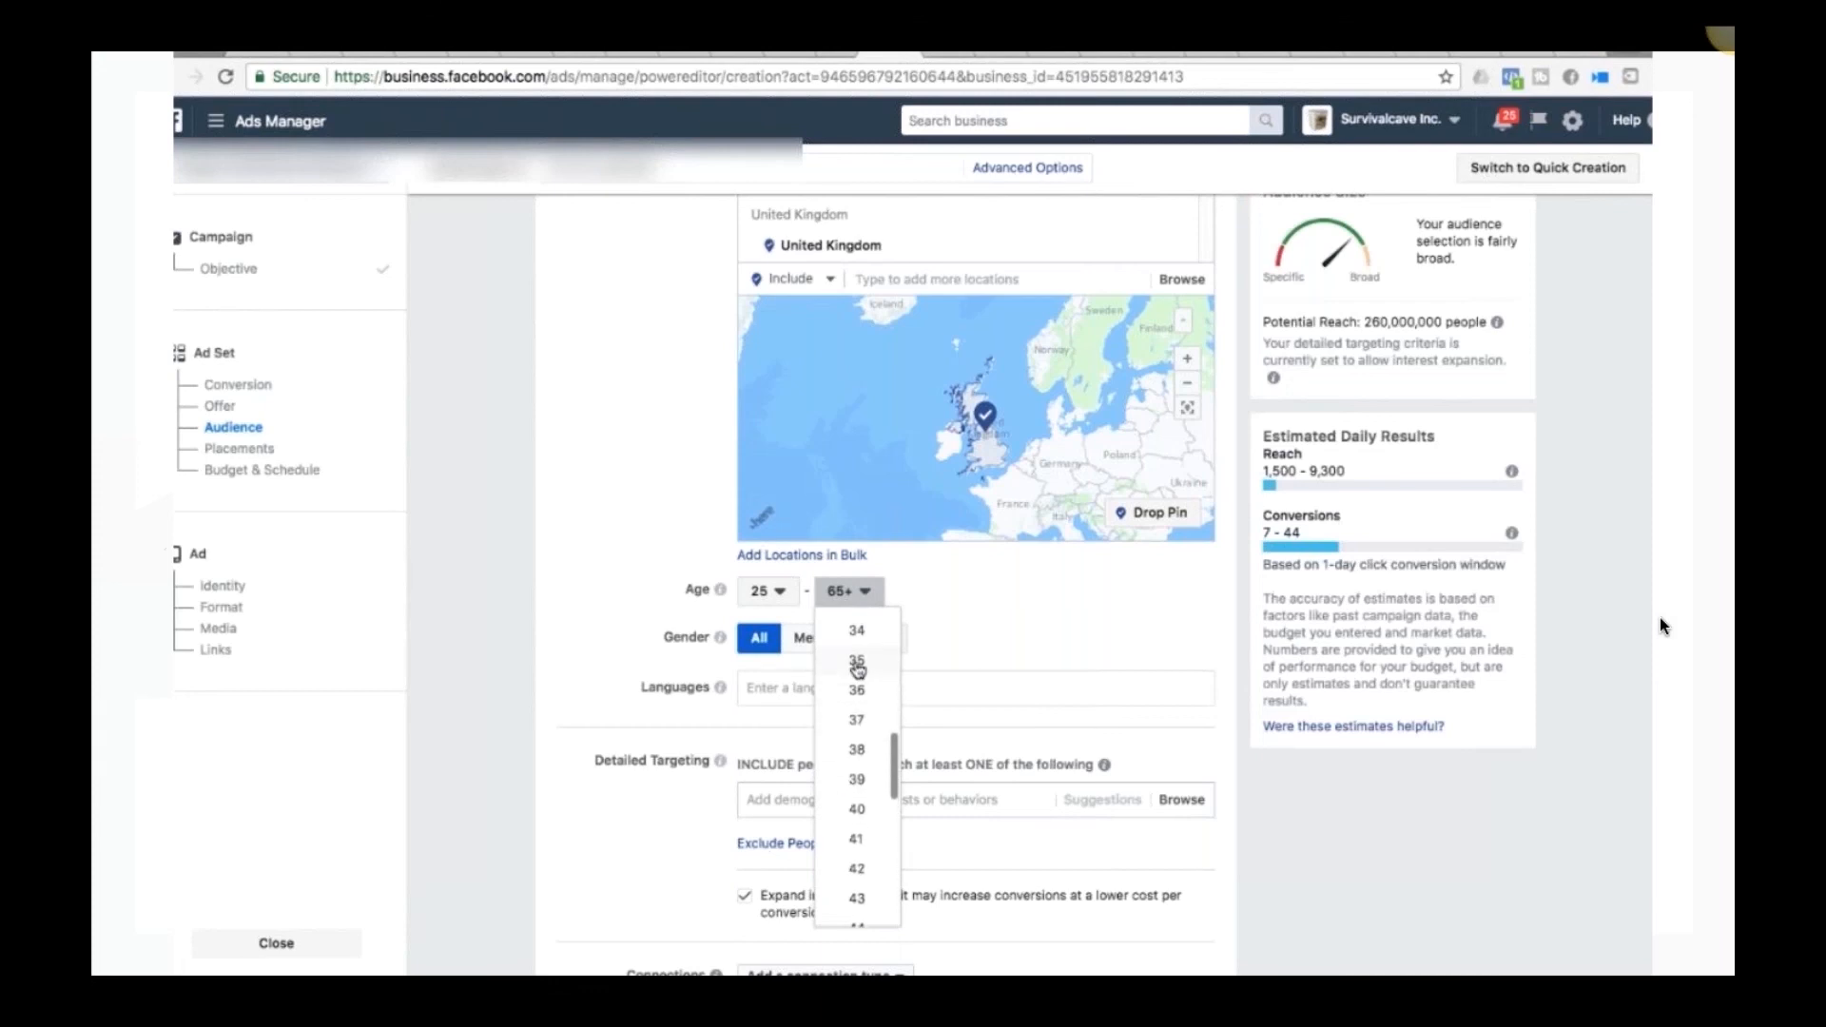
{"action": "left_click", "coordinate": [857, 663]}
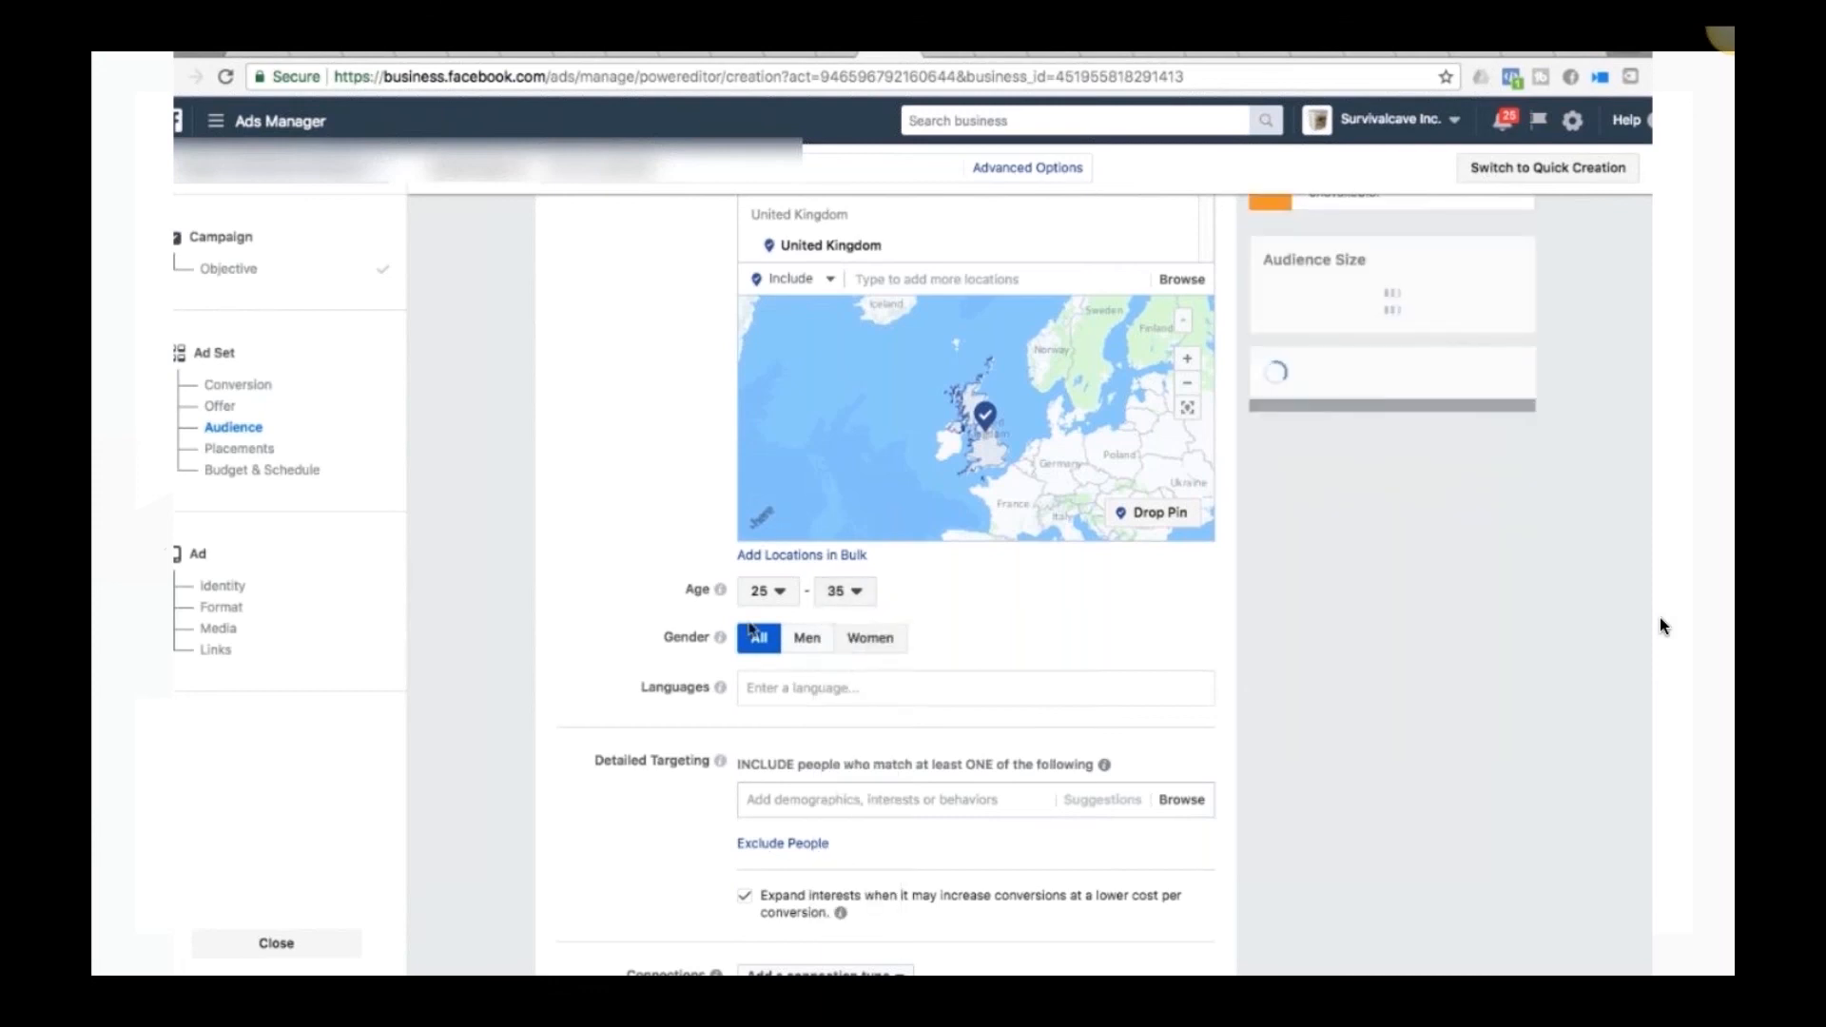
Step: Add the interest "CrossFit" to the audience's detailed targeting
{"action": "scroll", "coordinate": [623, 589], "scroll_direction": "down", "scroll_amount": 1}
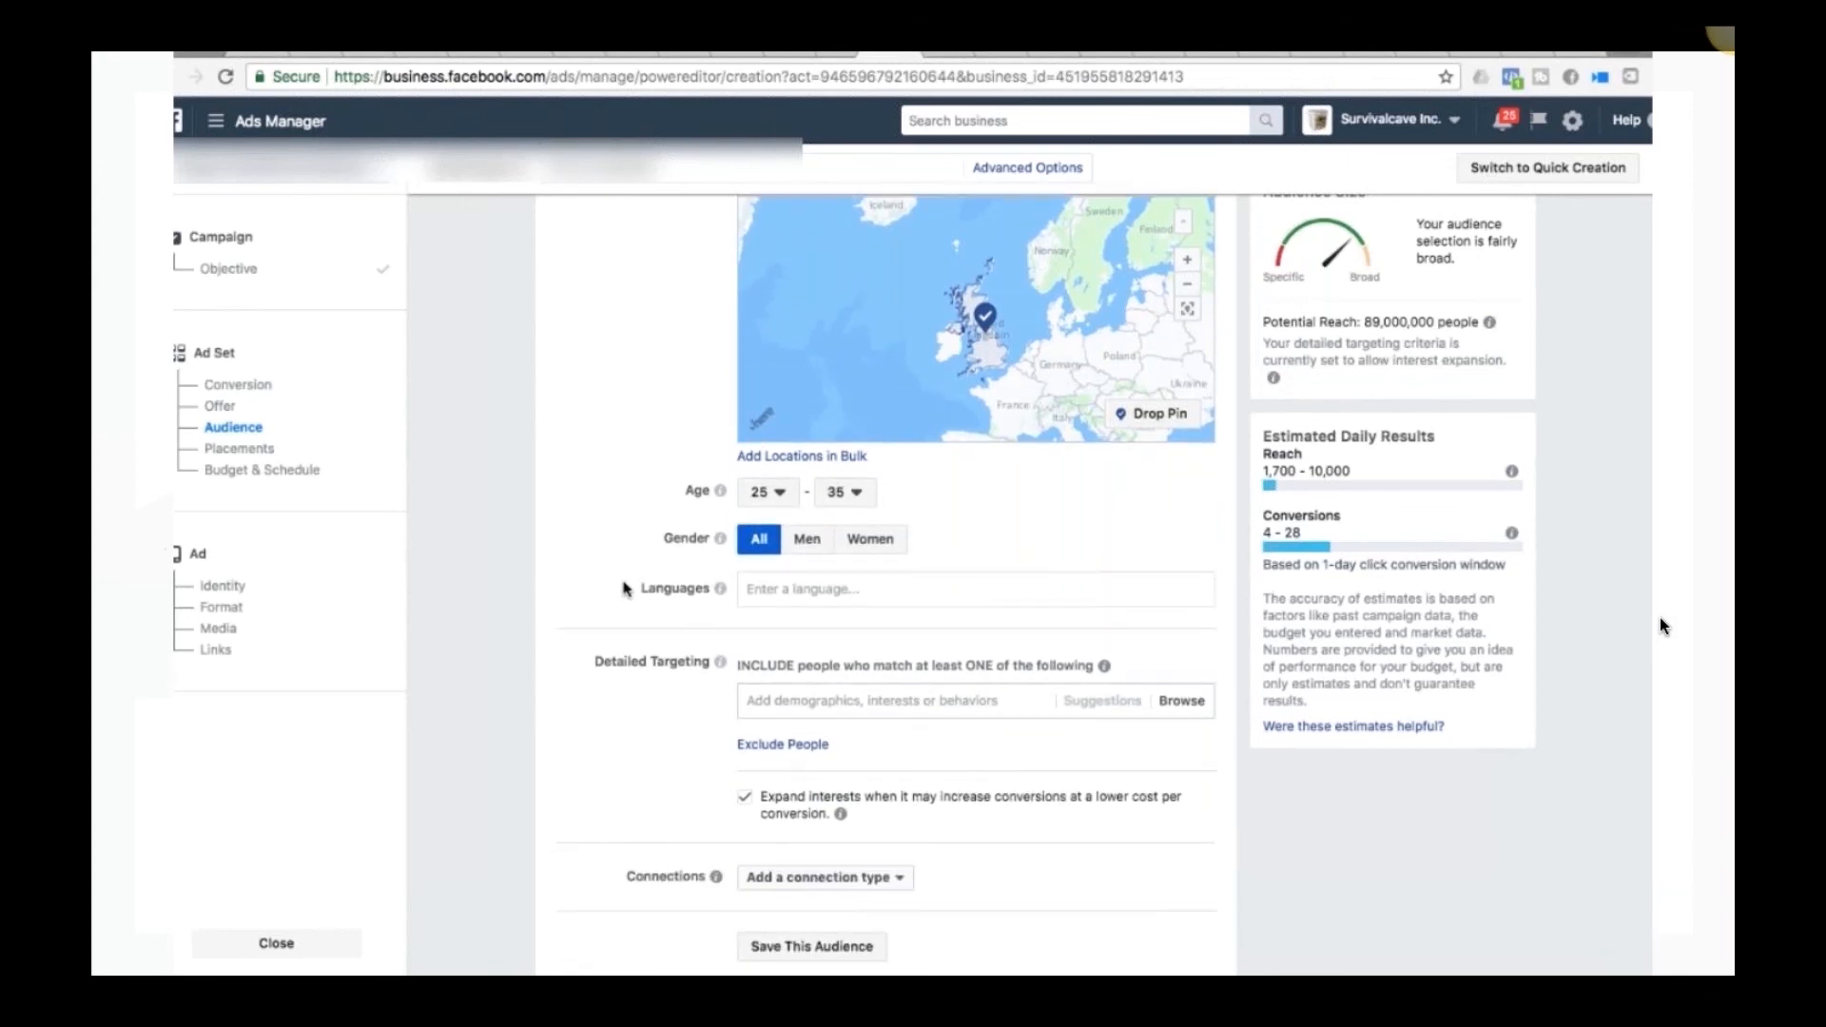
{"action": "scroll", "coordinate": [623, 589], "scroll_direction": "up", "scroll_amount": 8}
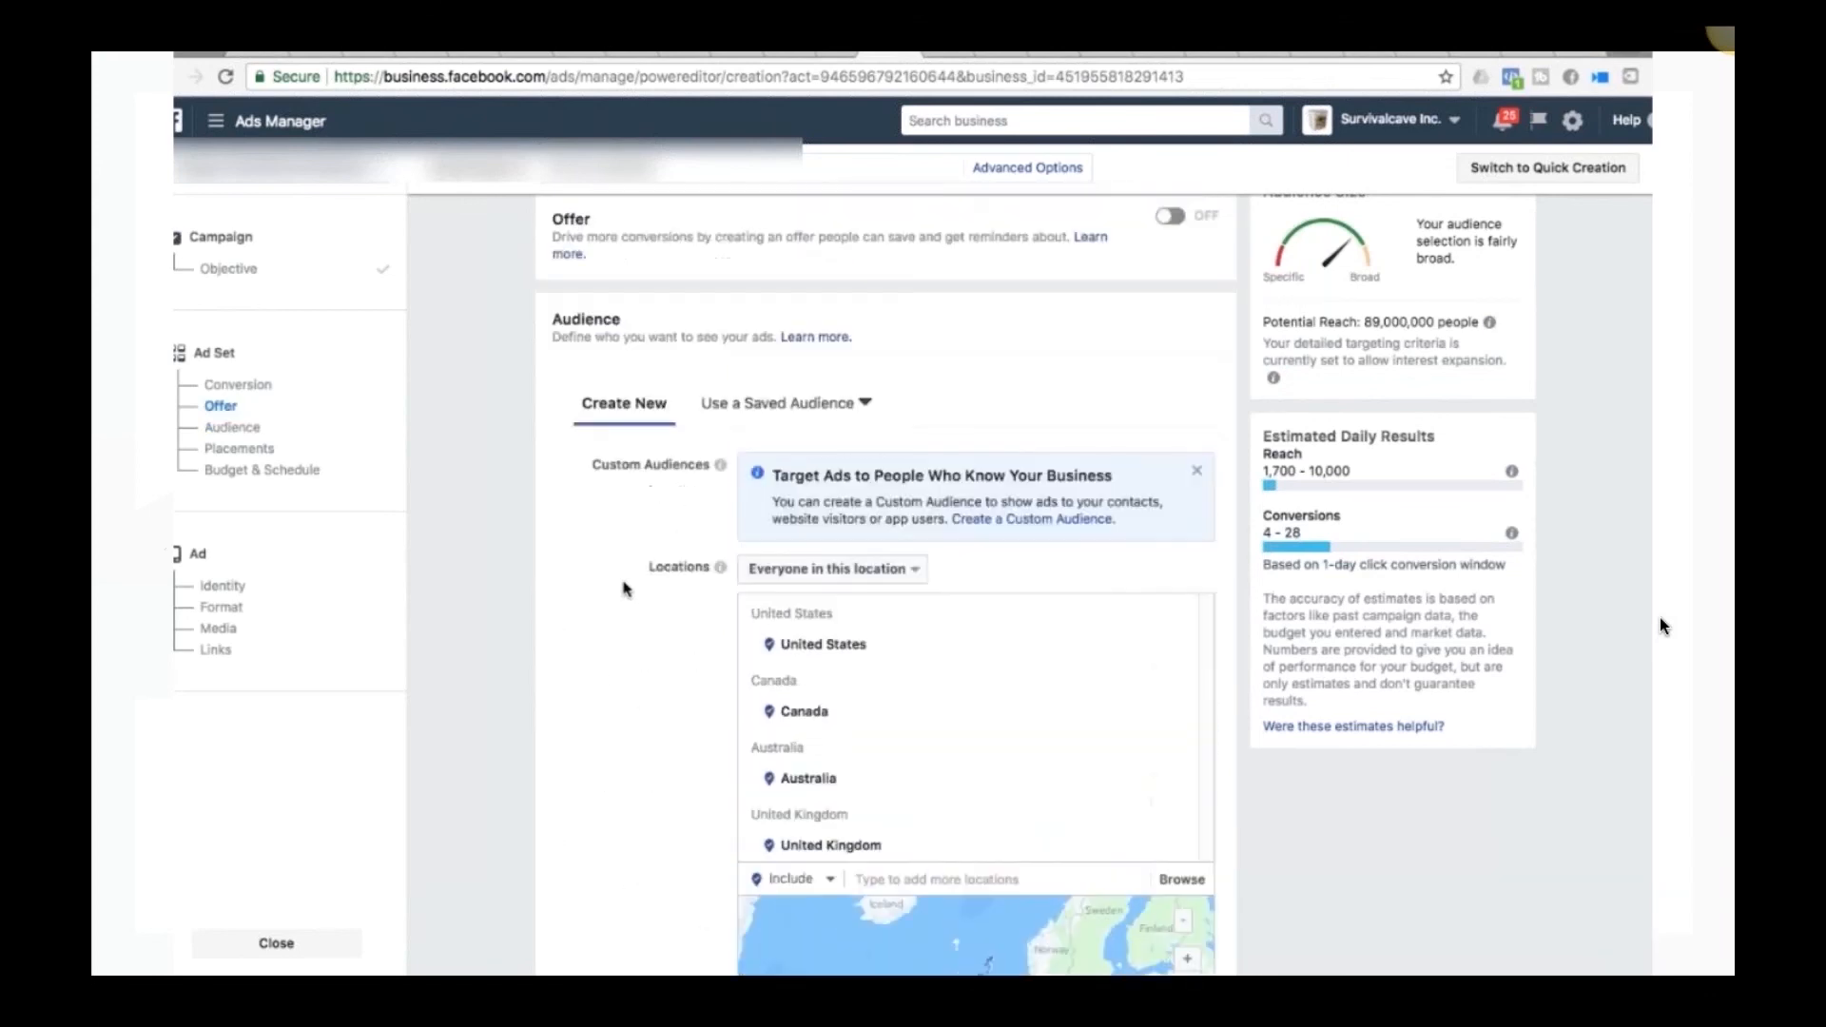
{"action": "scroll", "coordinate": [623, 589], "scroll_direction": "up", "scroll_amount": 5}
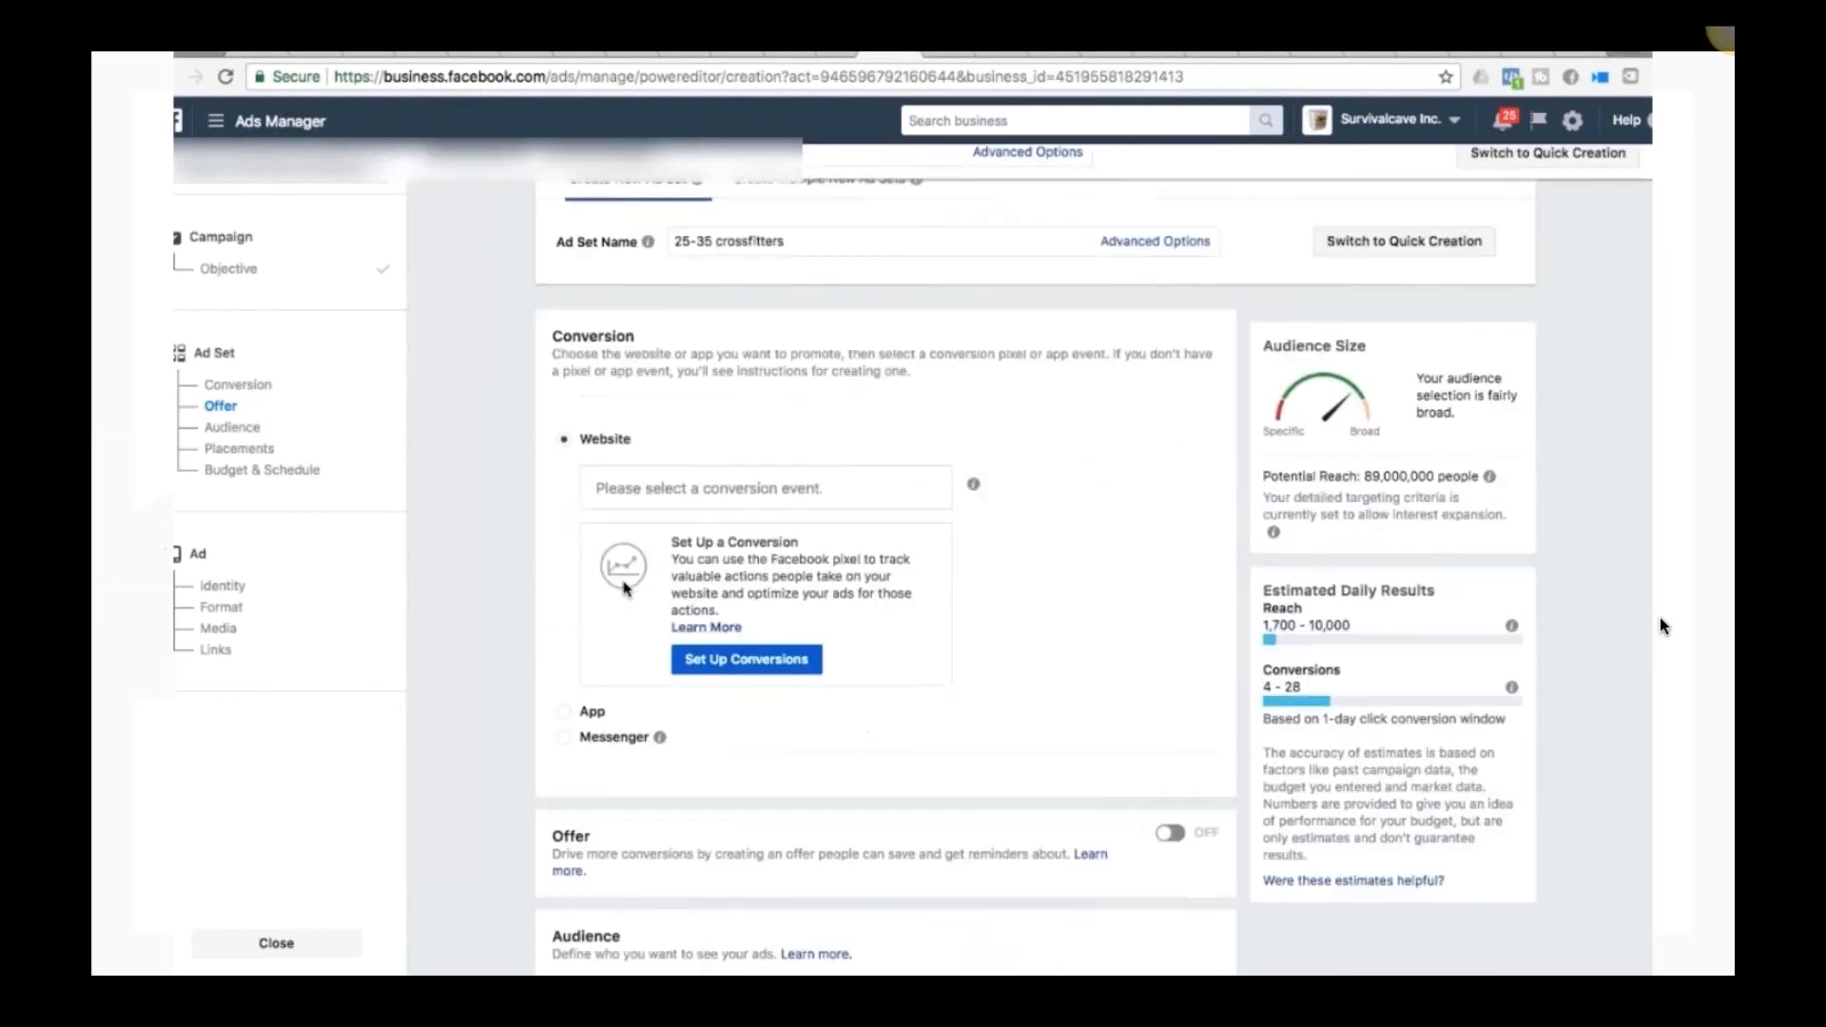
{"action": "scroll", "coordinate": [790, 416], "scroll_direction": "down", "scroll_amount": 1}
{"action": "scroll", "coordinate": [789, 416], "scroll_direction": "down", "scroll_amount": 10}
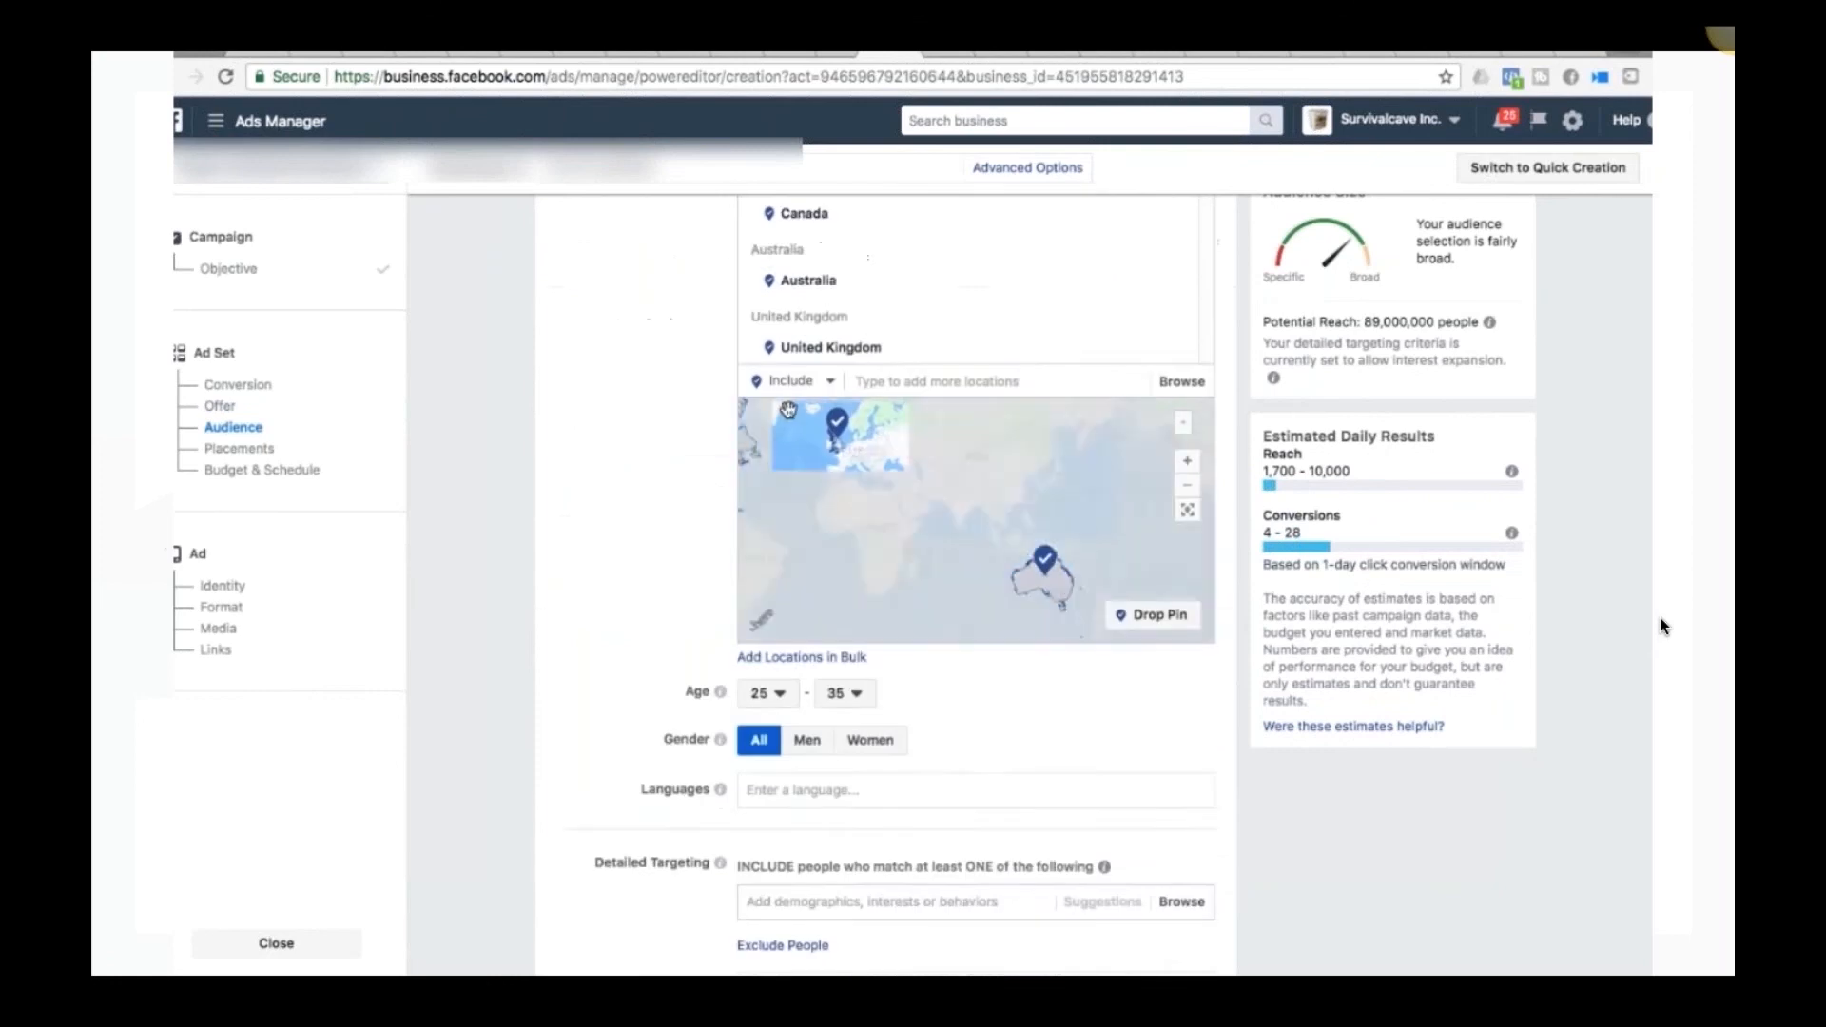
{"action": "scroll", "coordinate": [623, 571], "scroll_direction": "down", "scroll_amount": 3}
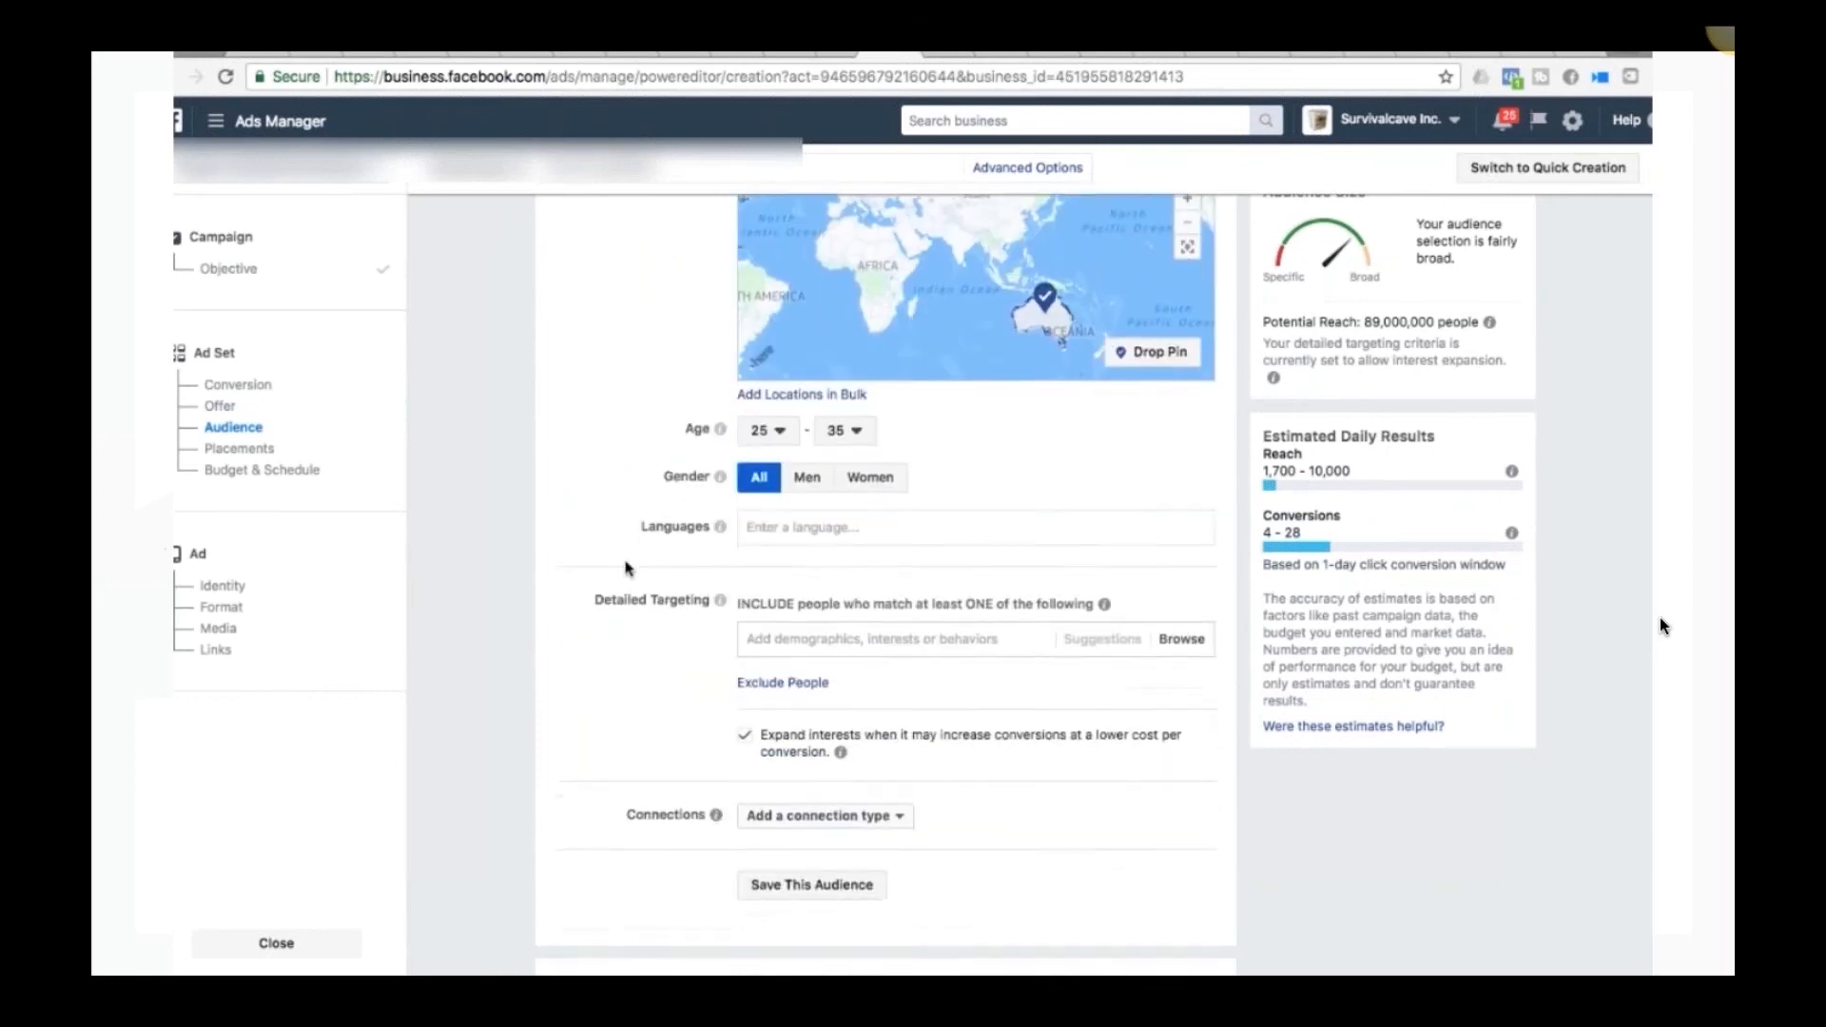
{"action": "scroll", "coordinate": [624, 704], "scroll_direction": "down", "scroll_amount": 1}
{"action": "left_click", "coordinate": [802, 592]}
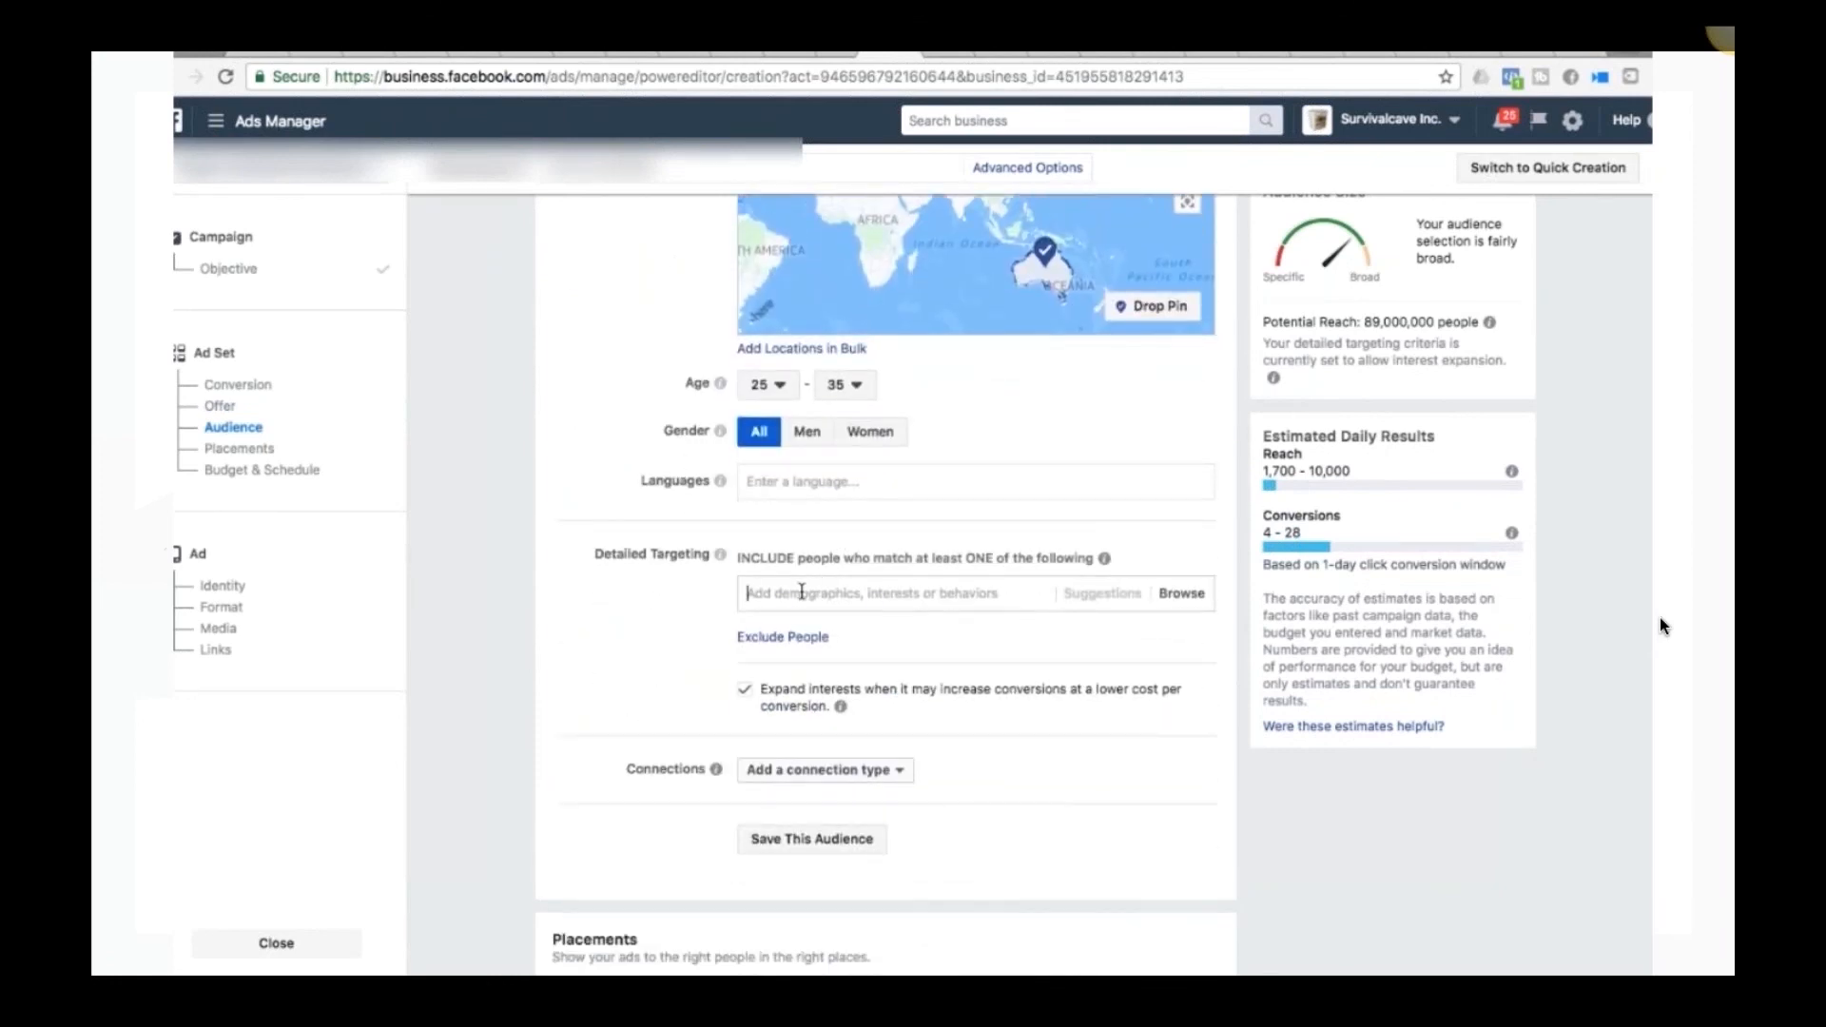
{"action": "type", "text": "cros"}
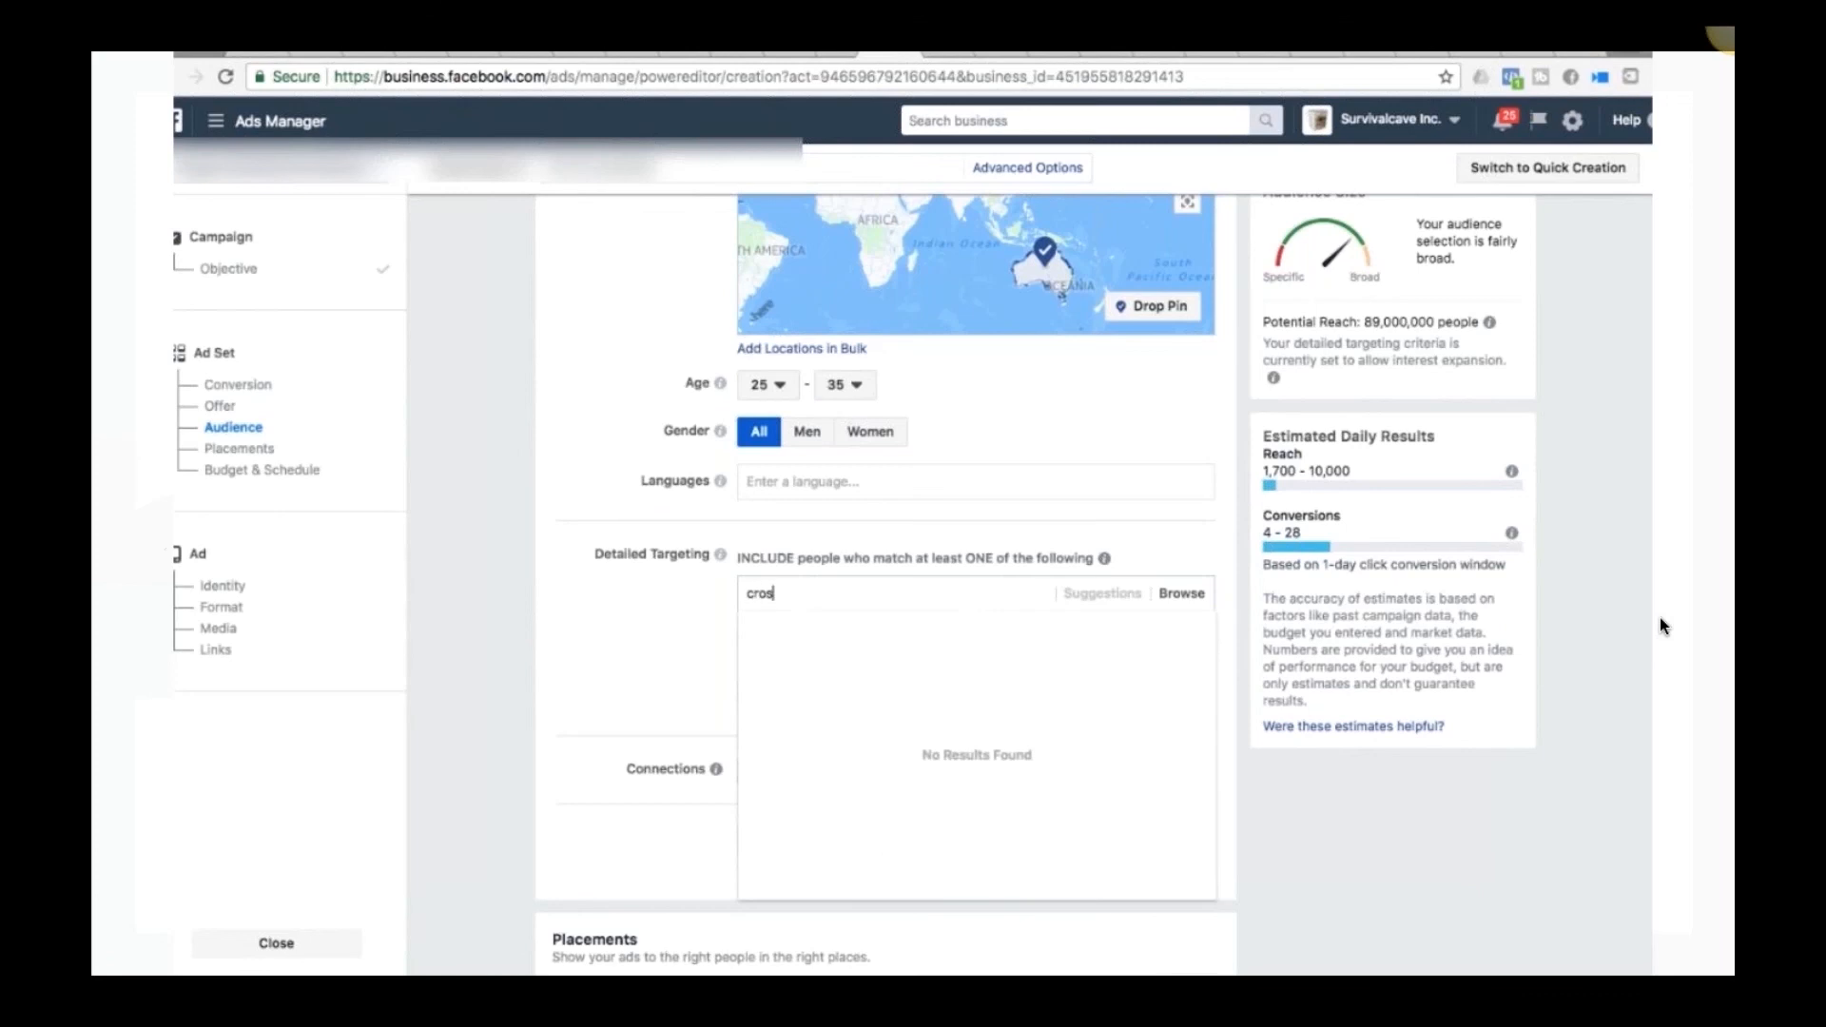
{"action": "type", "text": "sfit"}
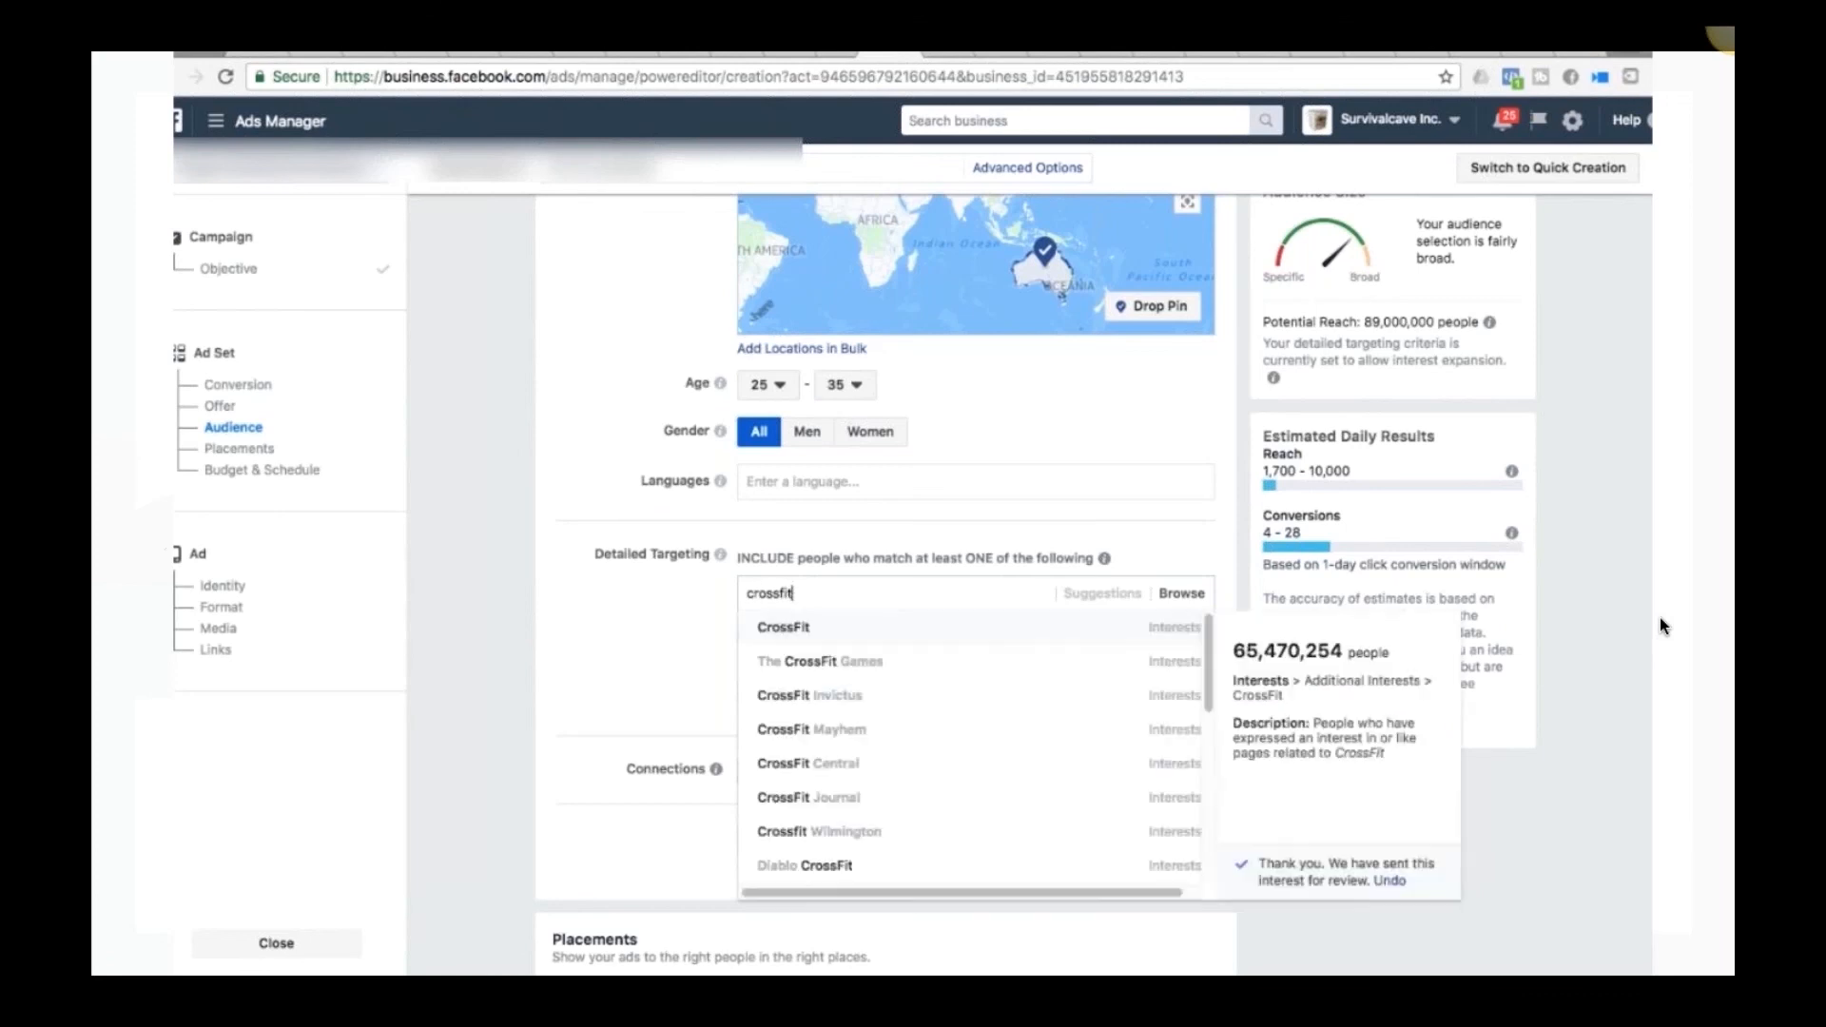
{"action": "left_click", "coordinate": [811, 631]}
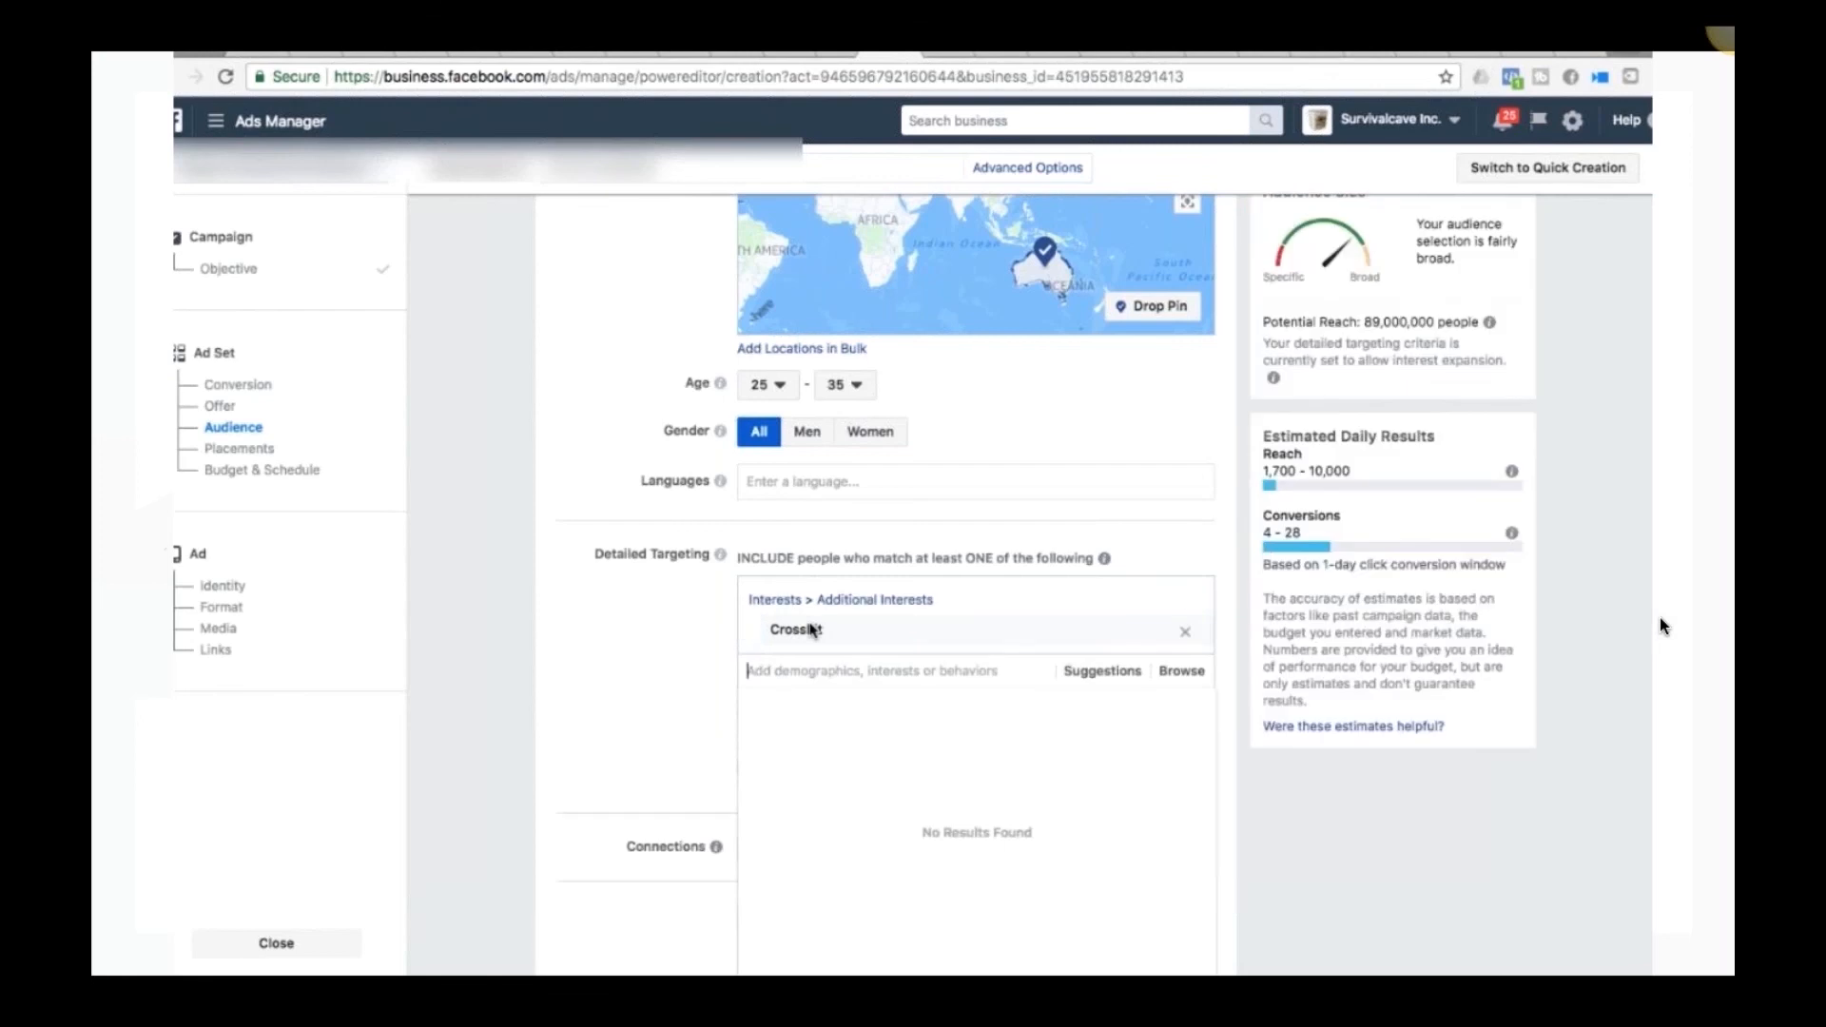
{"action": "mouse_move", "coordinate": [957, 632]}
{"action": "left_click", "coordinate": [623, 674]}
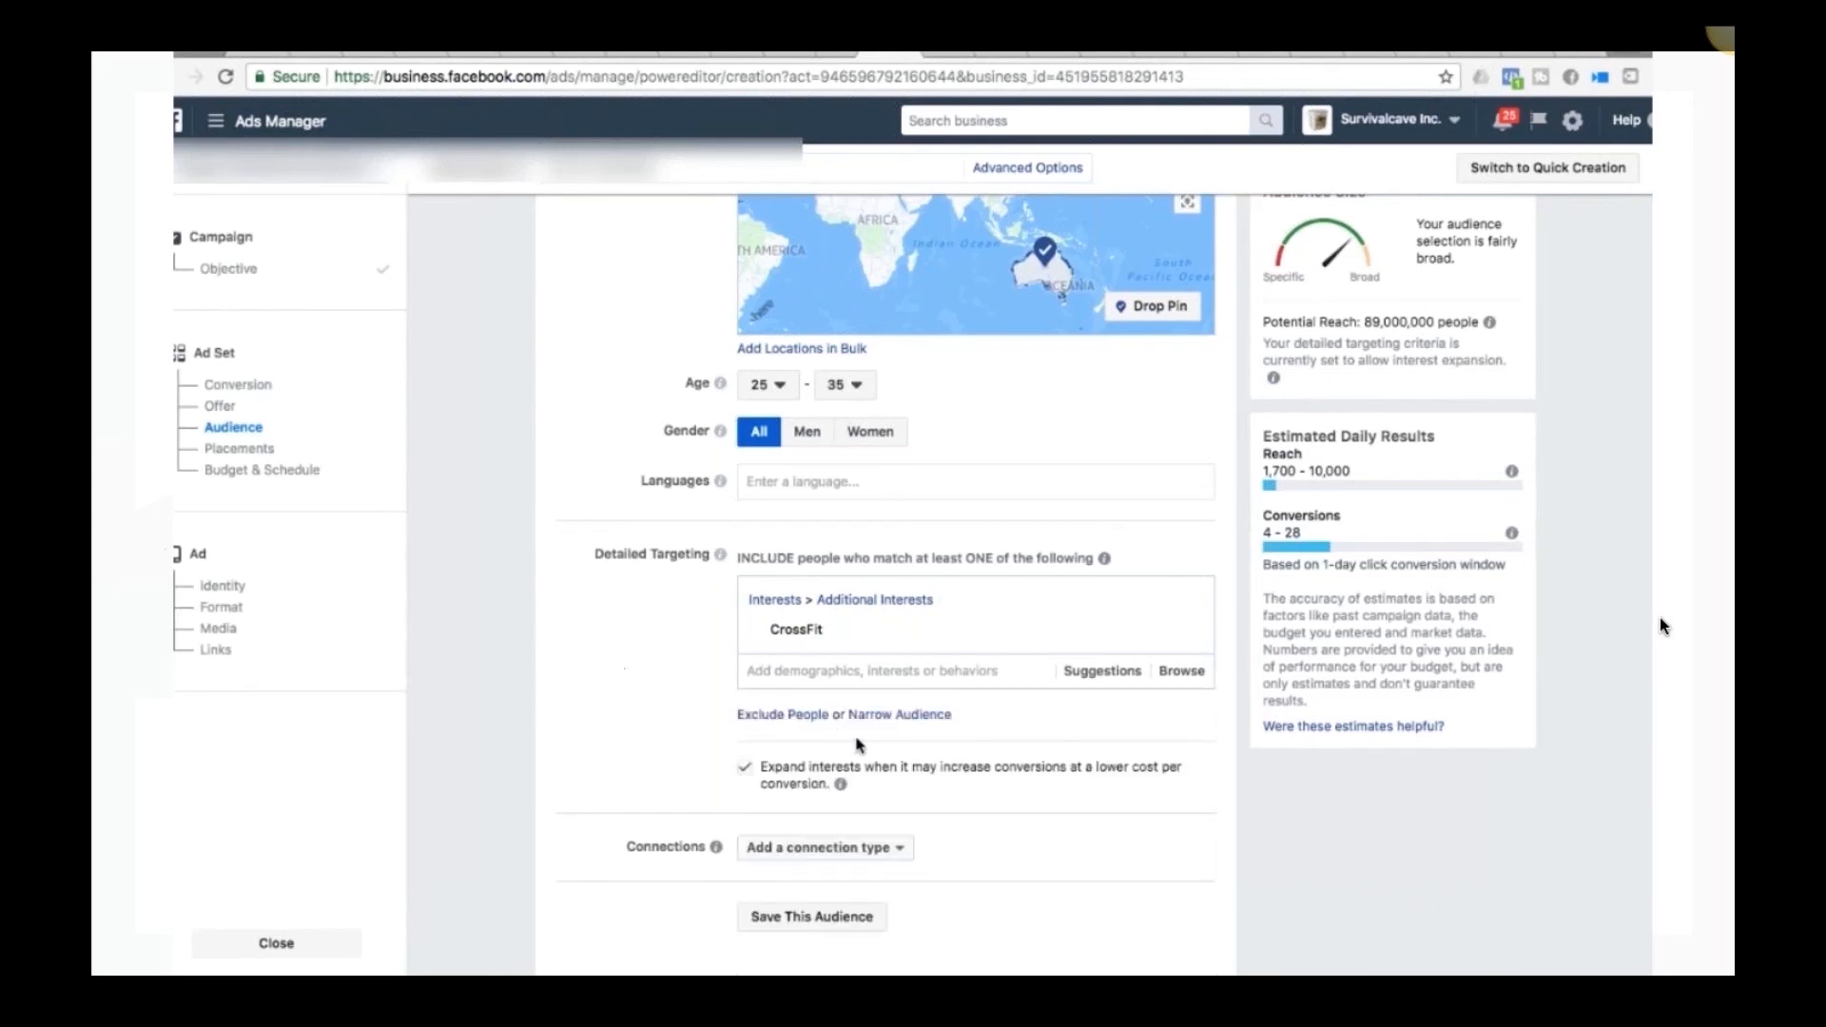
Step: Narrow the audience so people must also match the interest "The CrossFit Games"
{"action": "scroll", "coordinate": [636, 702], "scroll_direction": "down", "scroll_amount": 2}
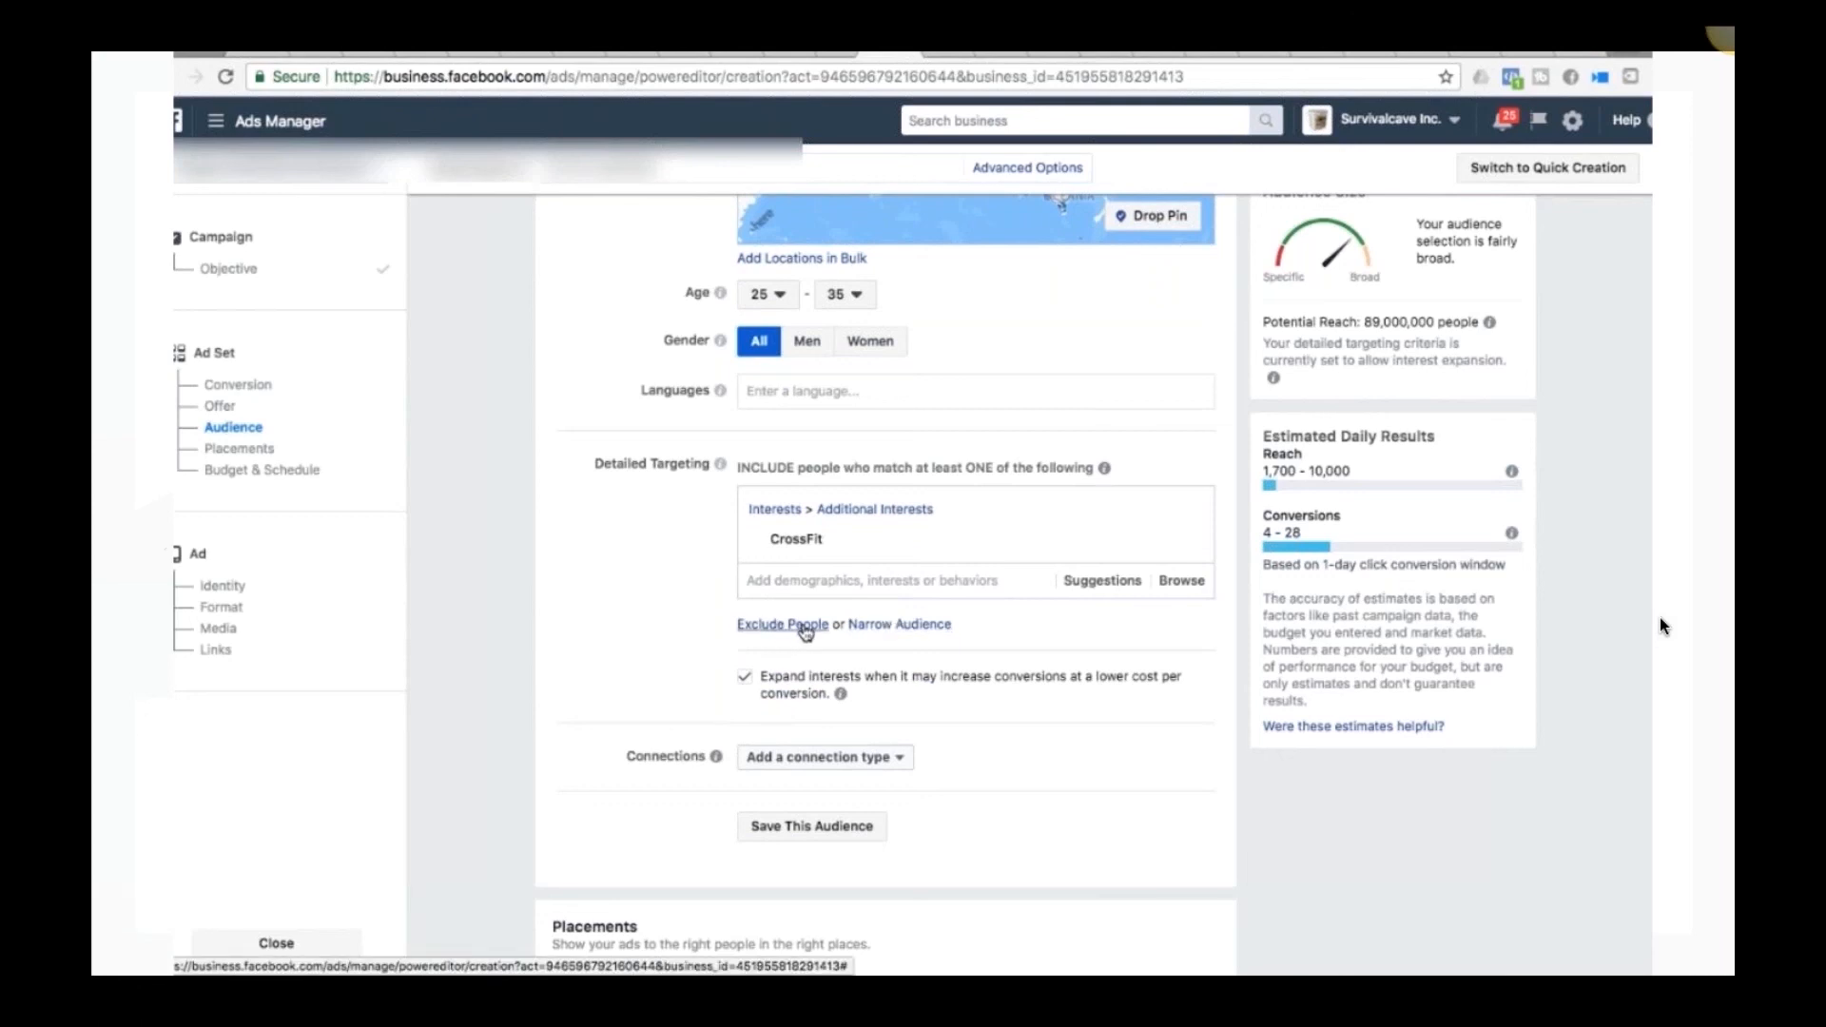
{"action": "left_click", "coordinate": [894, 626]}
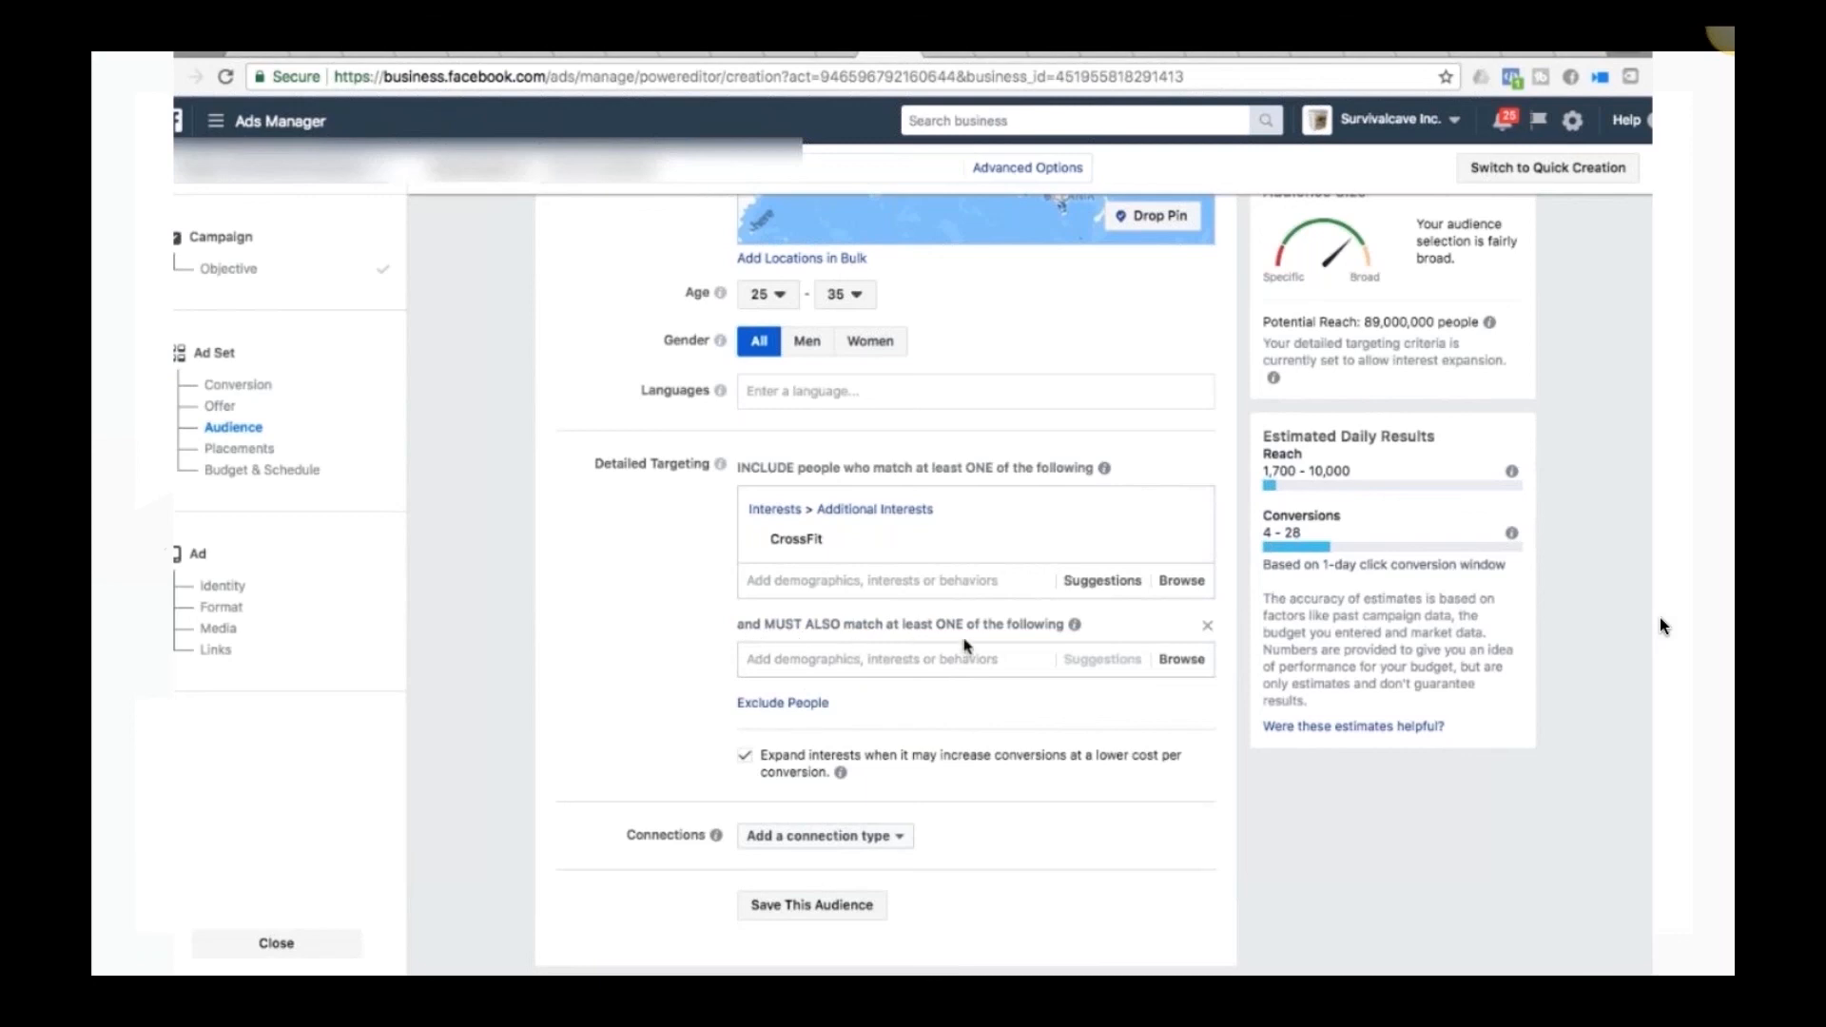
{"action": "left_click", "coordinate": [941, 656]}
{"action": "type", "text": "crossf"}
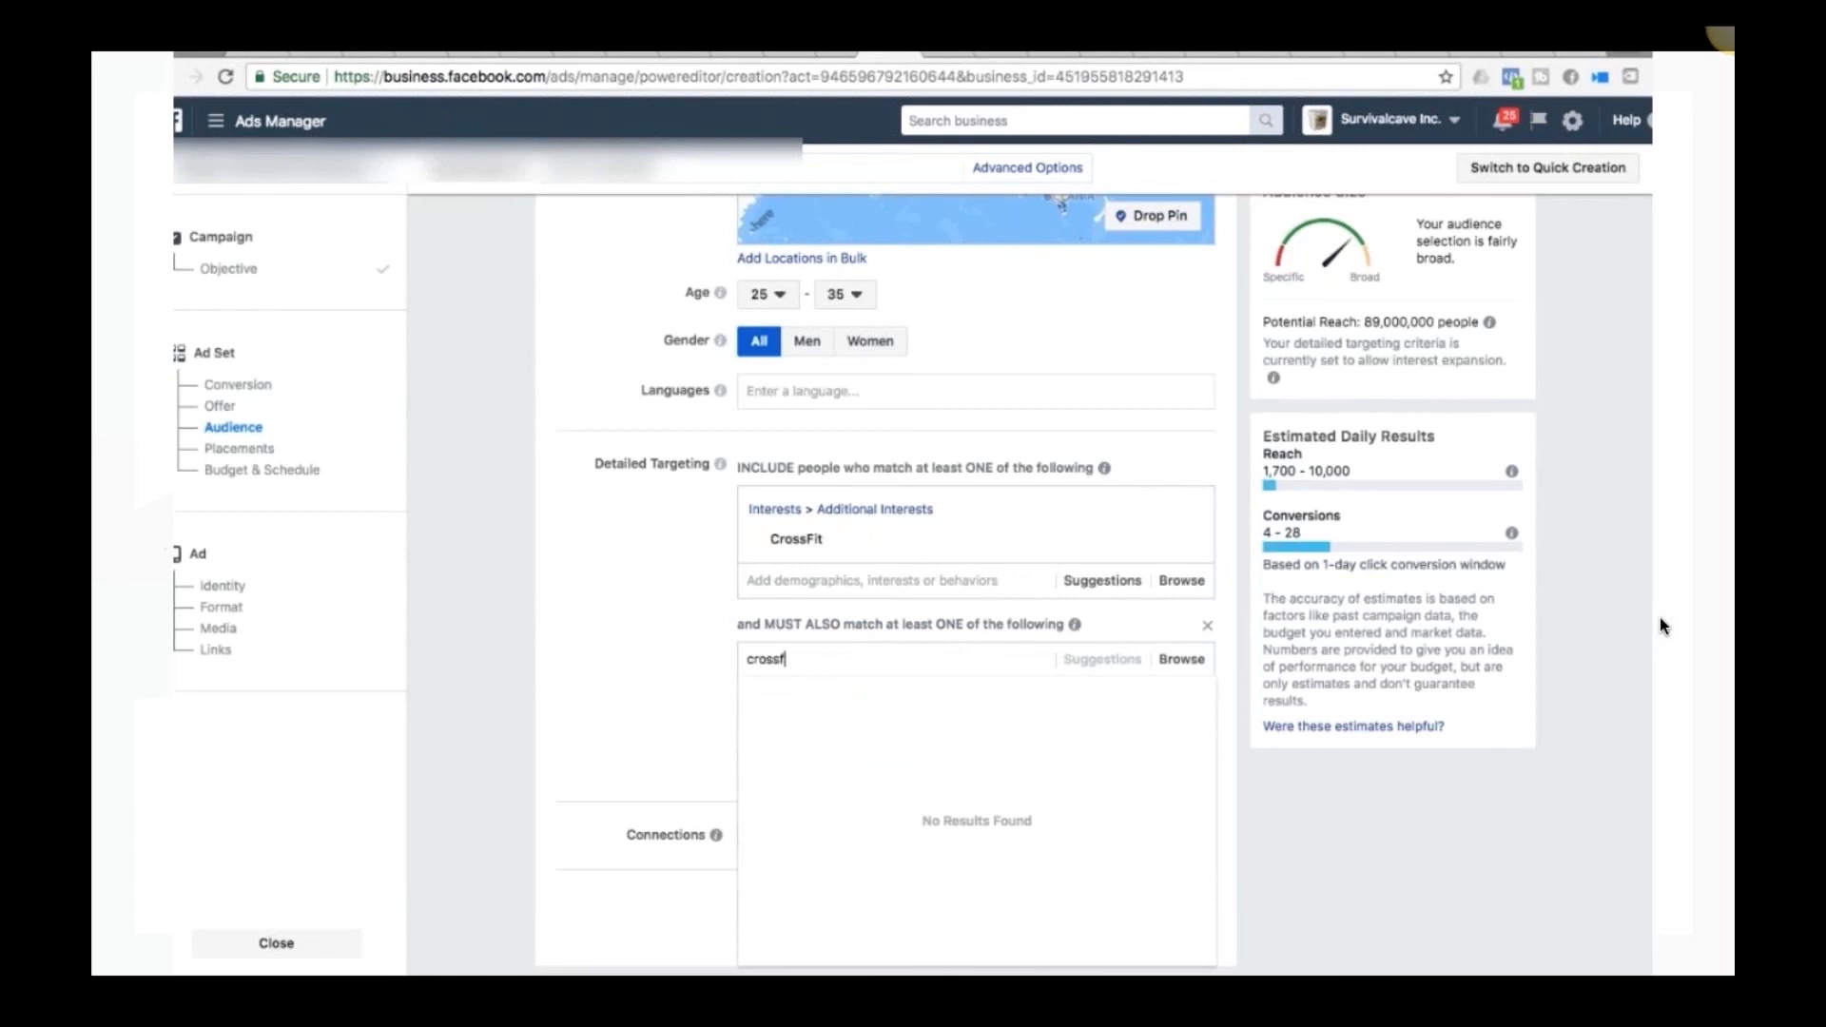
{"action": "type", "text": "it"}
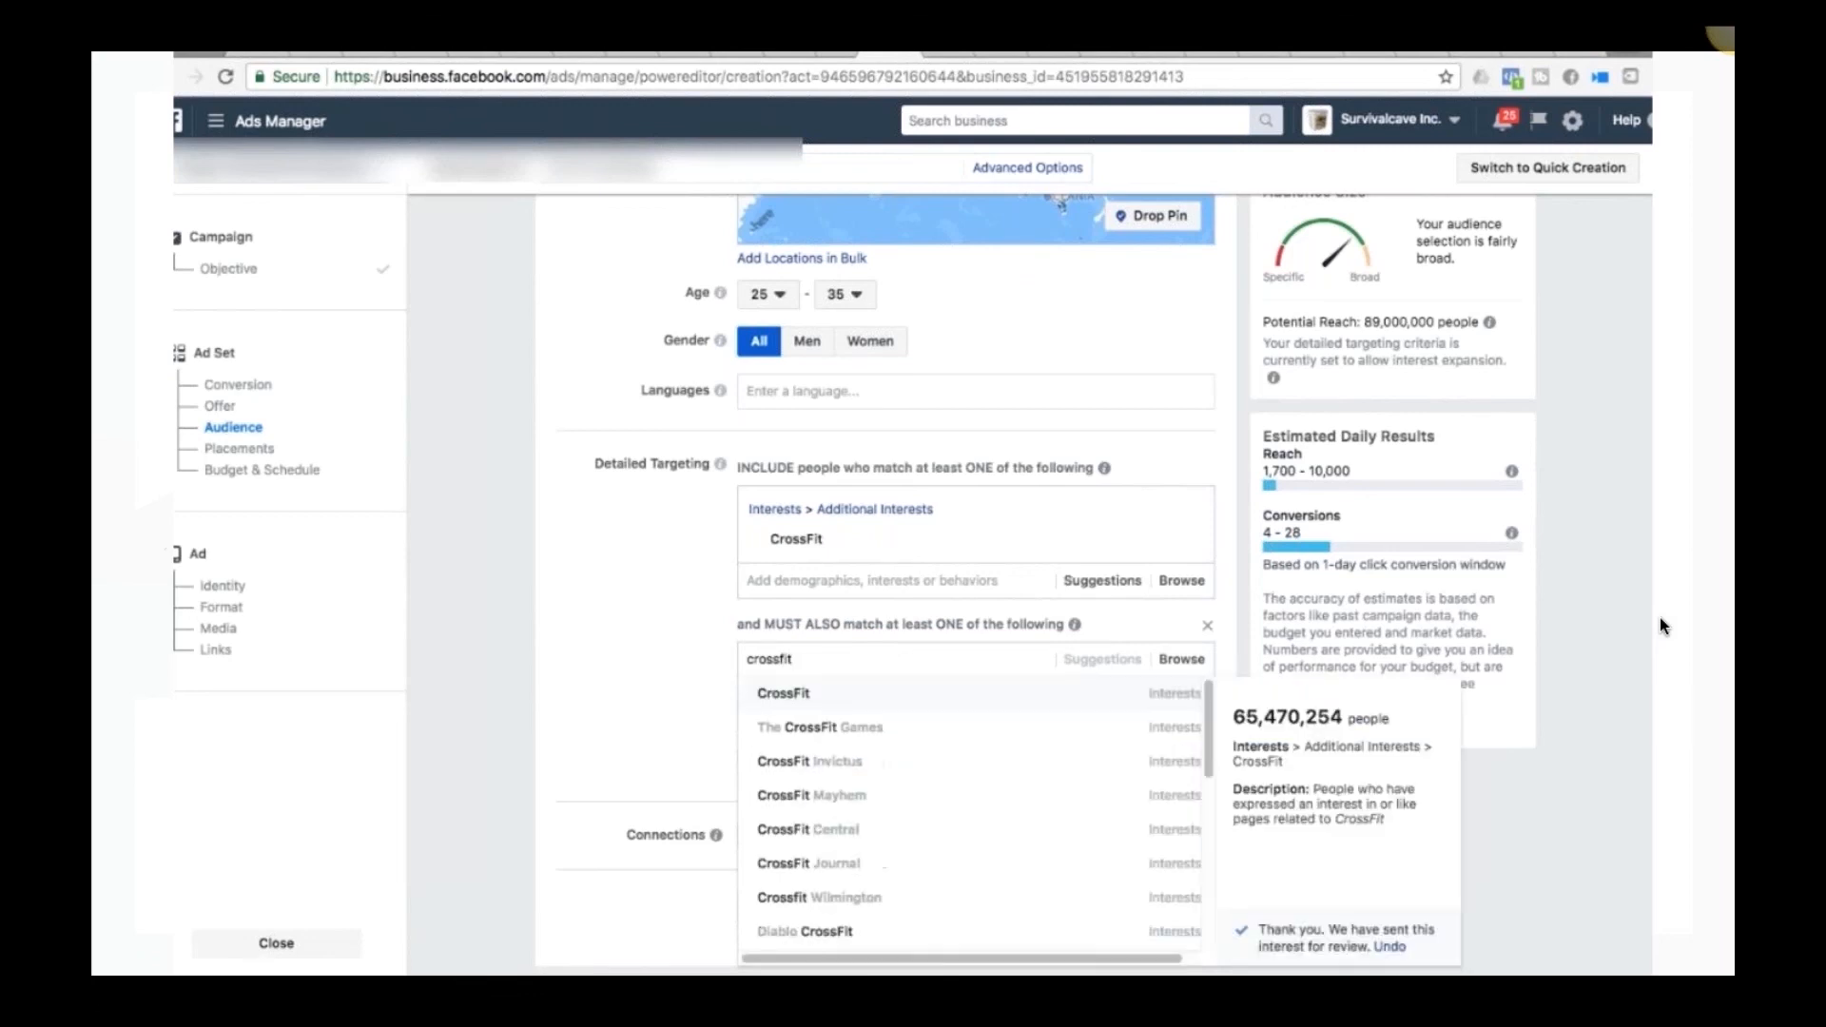
{"action": "scroll", "coordinate": [634, 705], "scroll_direction": "down", "scroll_amount": 2}
{"action": "scroll", "coordinate": [636, 707], "scroll_direction": "down", "scroll_amount": 1}
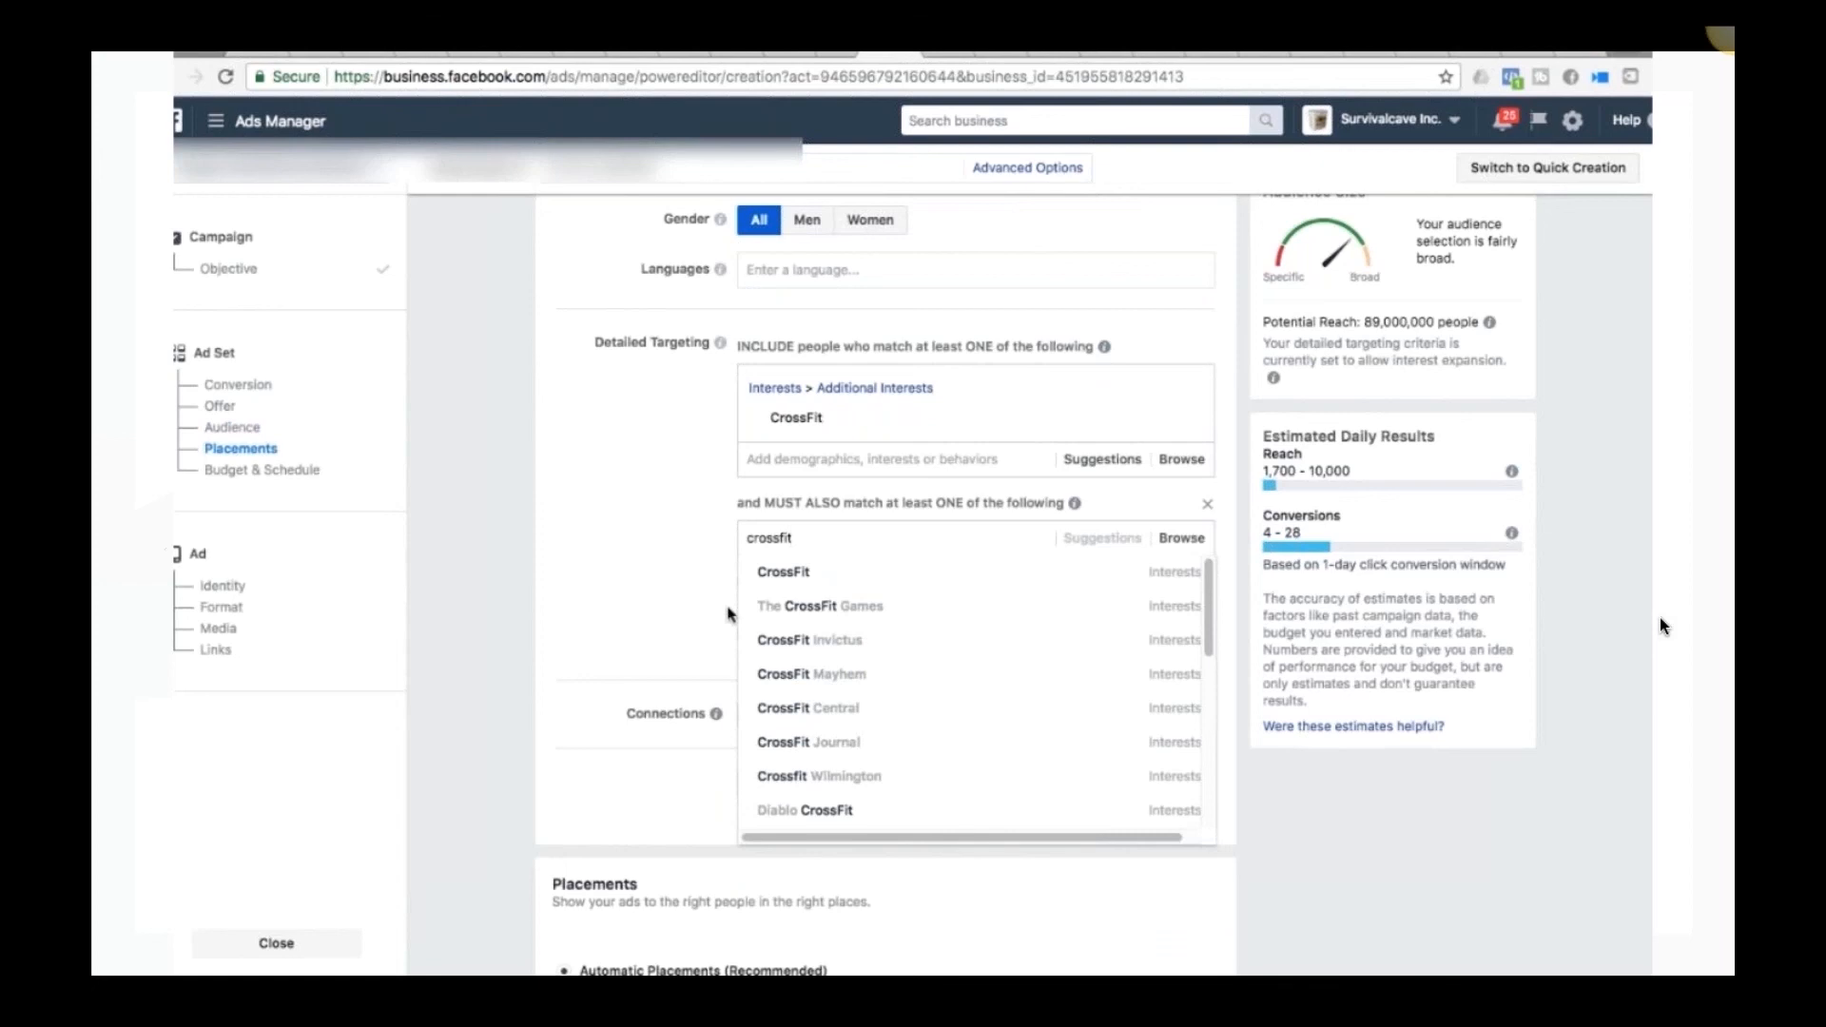
{"action": "mouse_move", "coordinate": [811, 609]}
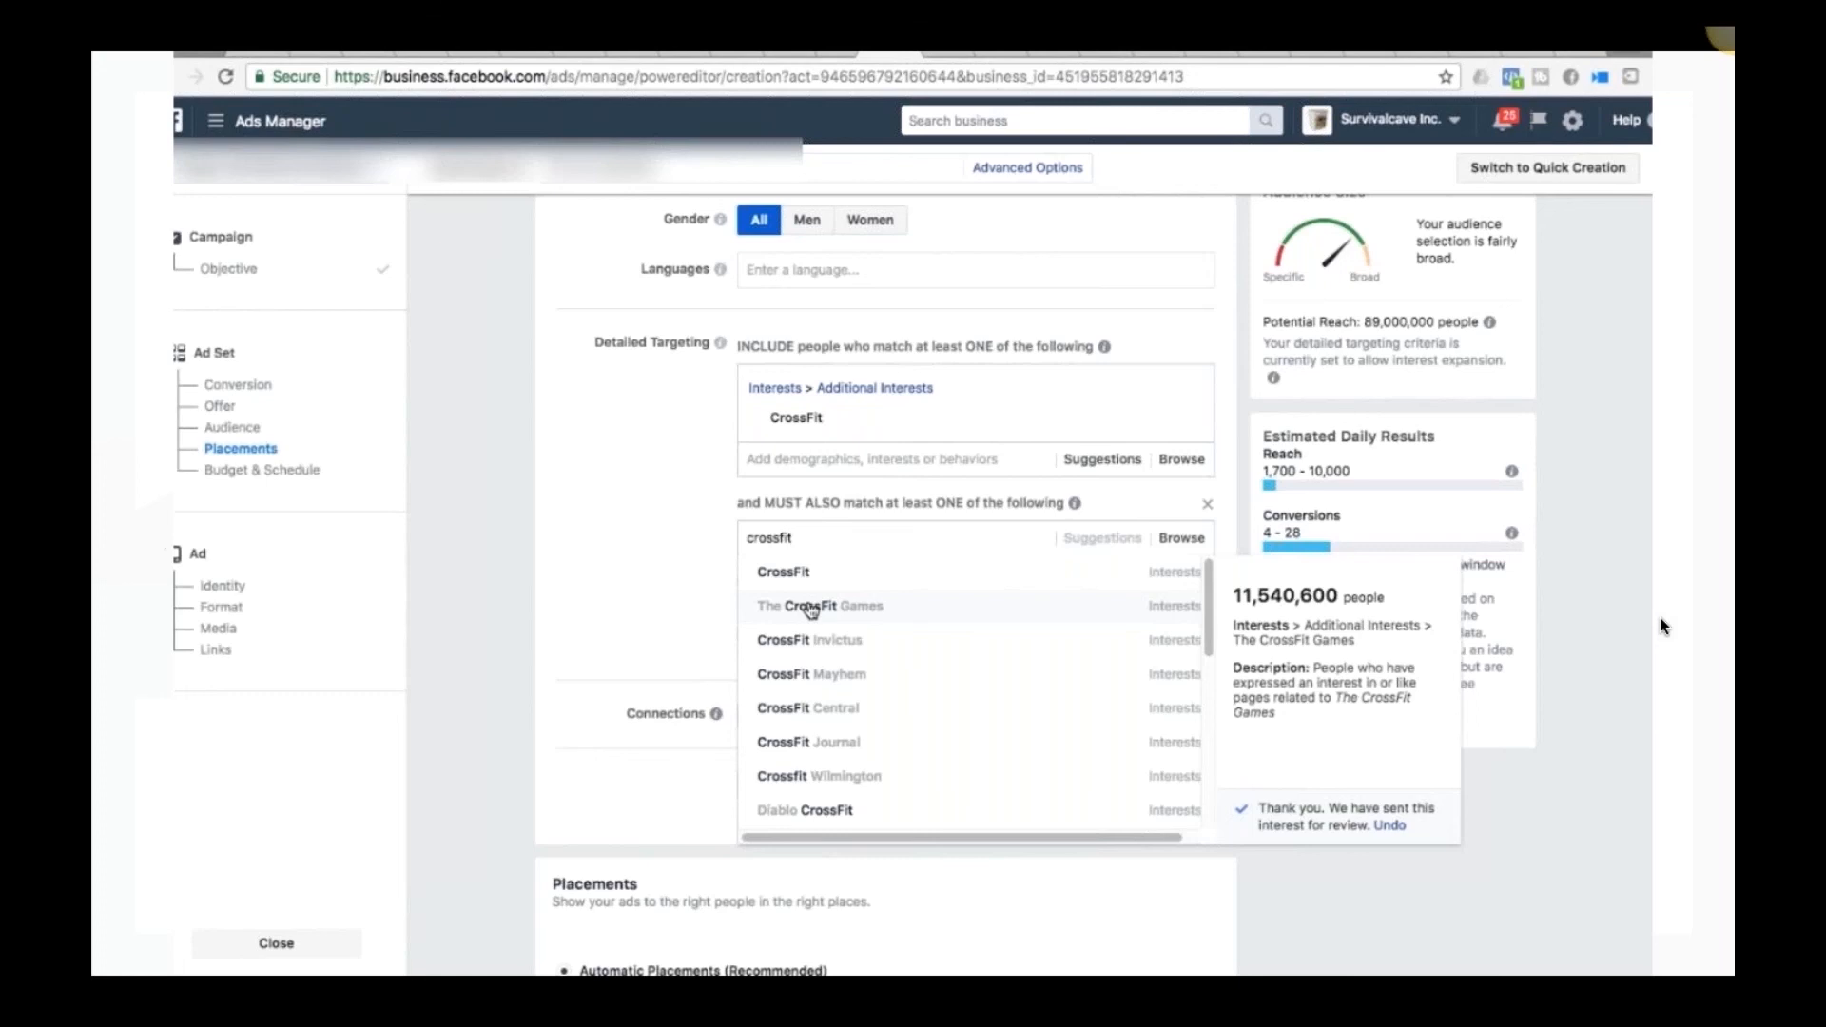
{"action": "left_click", "coordinate": [811, 610]}
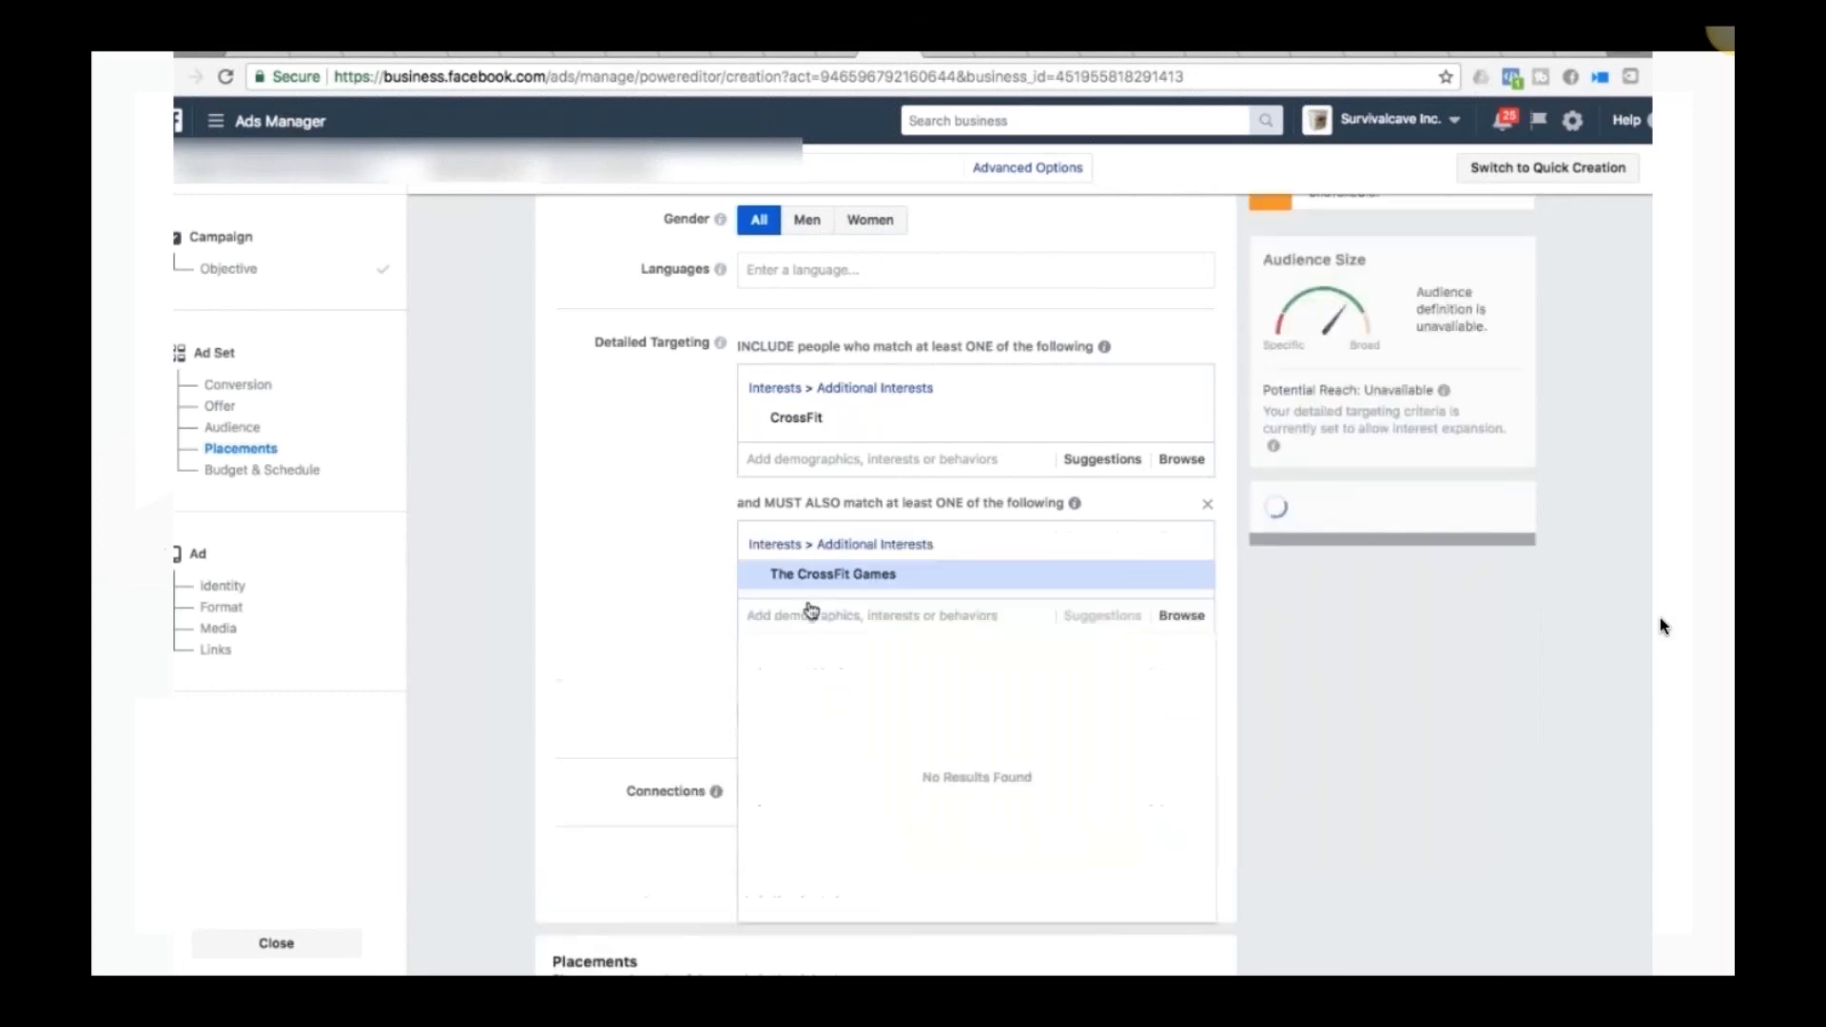
{"action": "mouse_move", "coordinate": [1202, 428]}
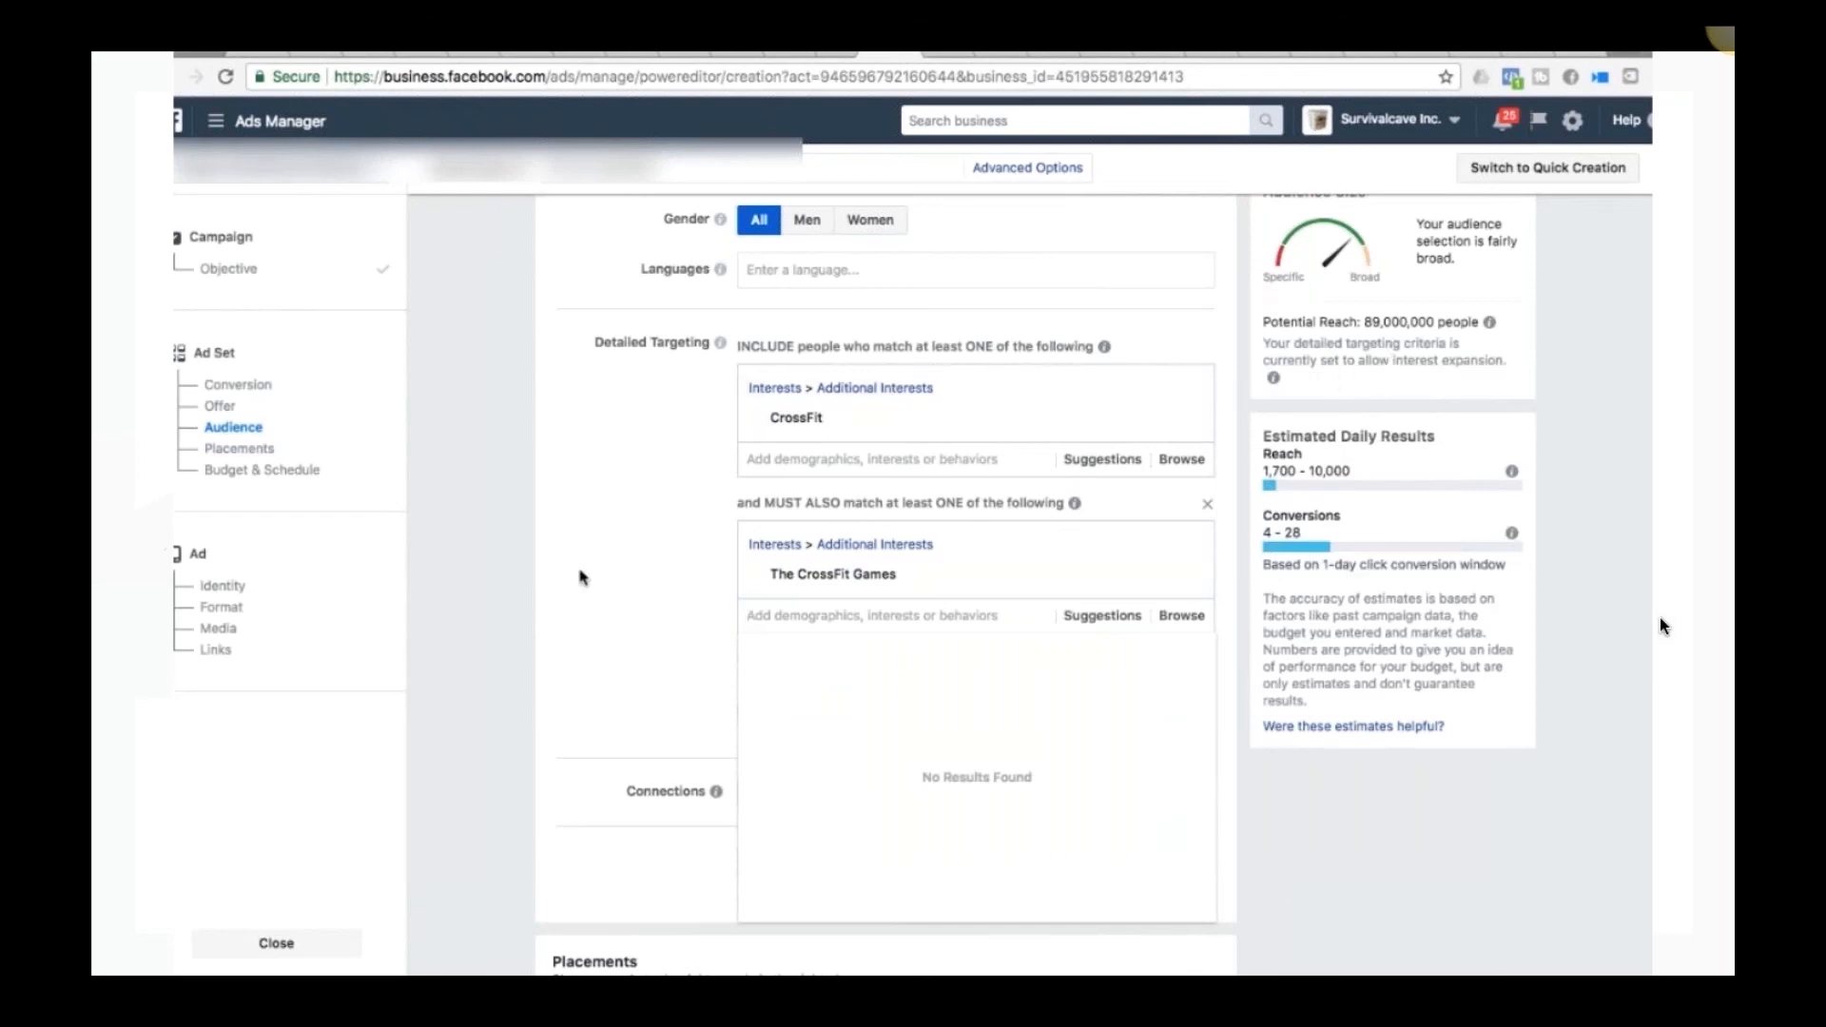
{"action": "left_click", "coordinate": [582, 593]}
Step: Turn off expanding interests when it may increase conversions at a lower cost per conversion
{"action": "scroll", "coordinate": [581, 592], "scroll_direction": "down", "scroll_amount": 1}
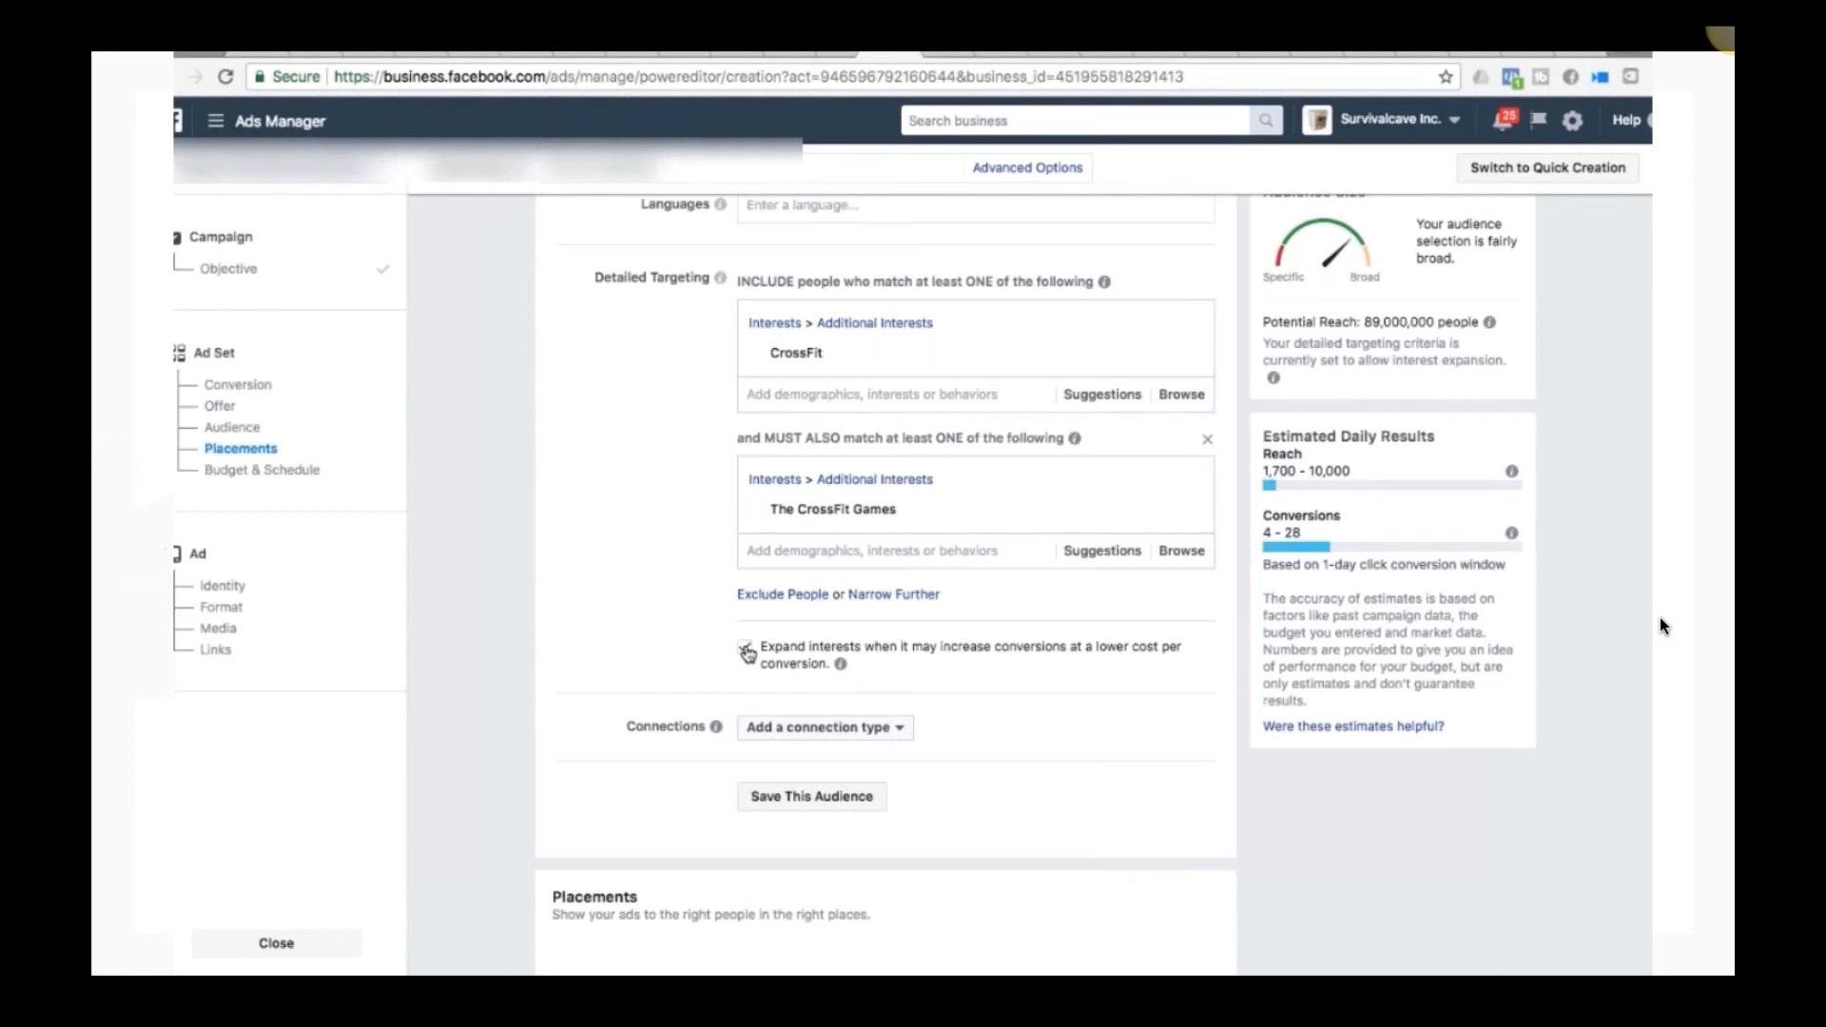
{"action": "left_click", "coordinate": [746, 651]}
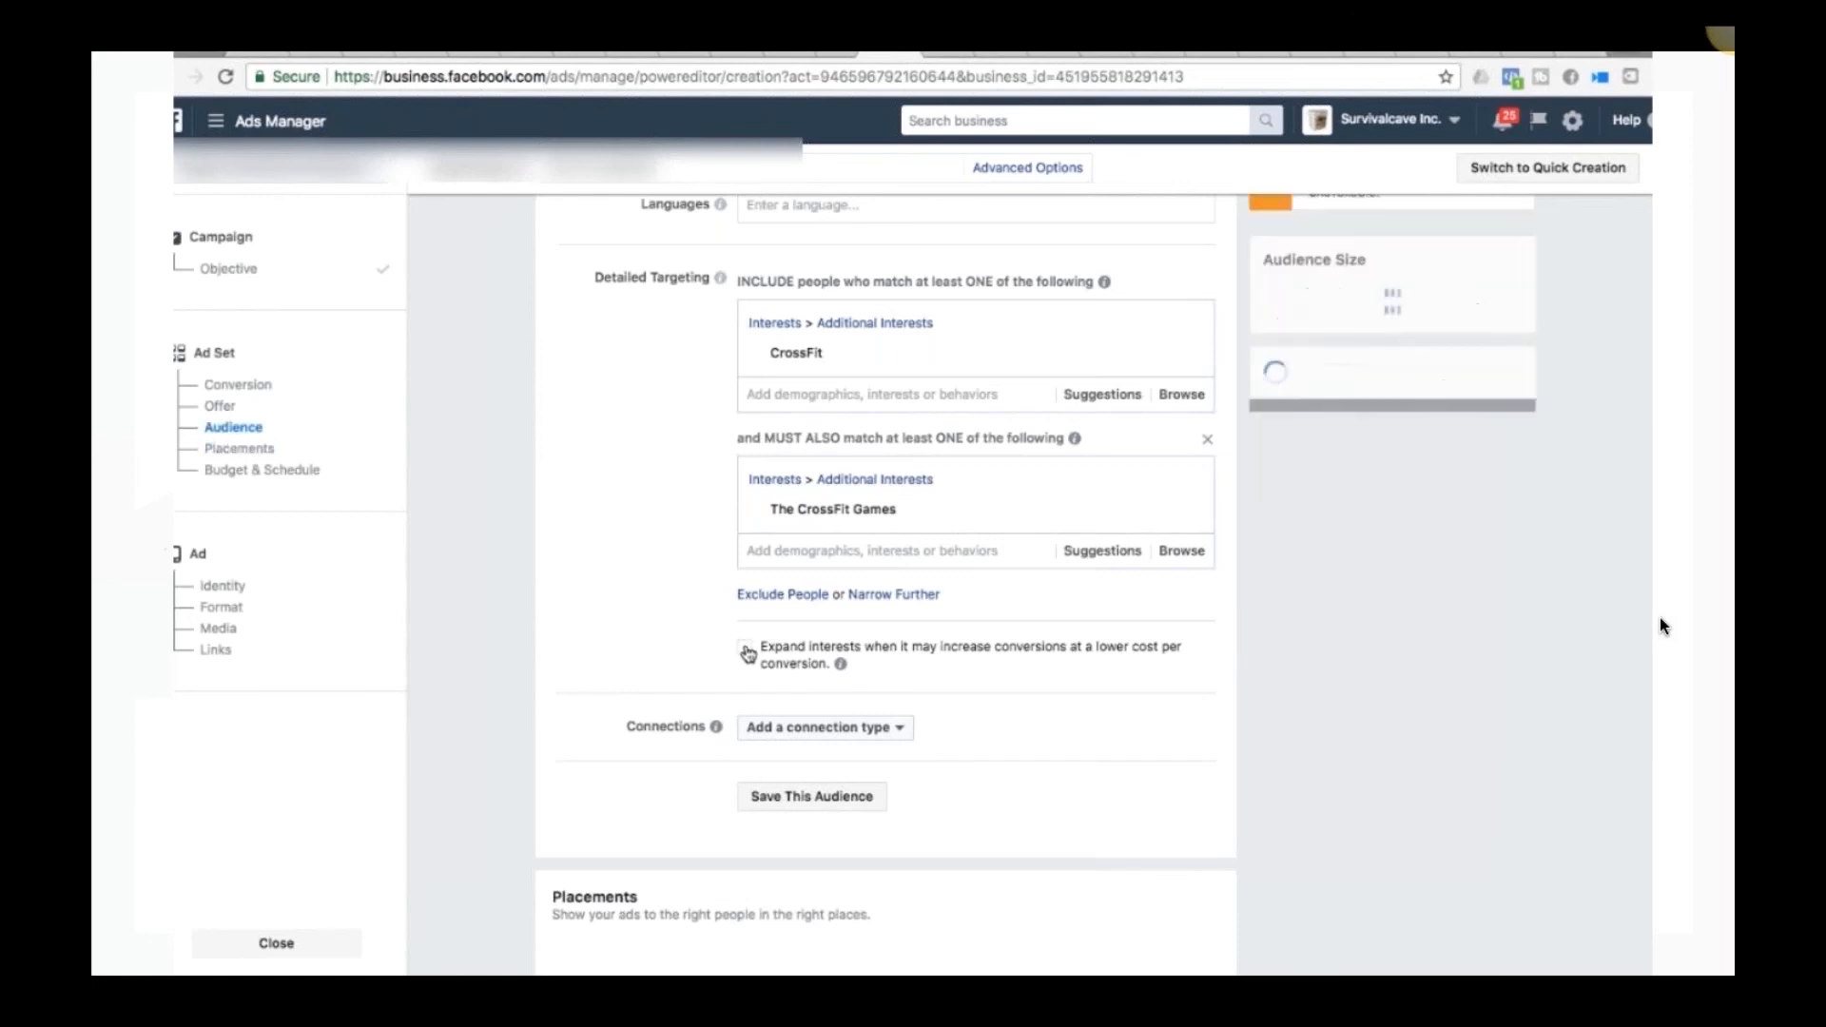
{"action": "mouse_move", "coordinate": [1481, 314]}
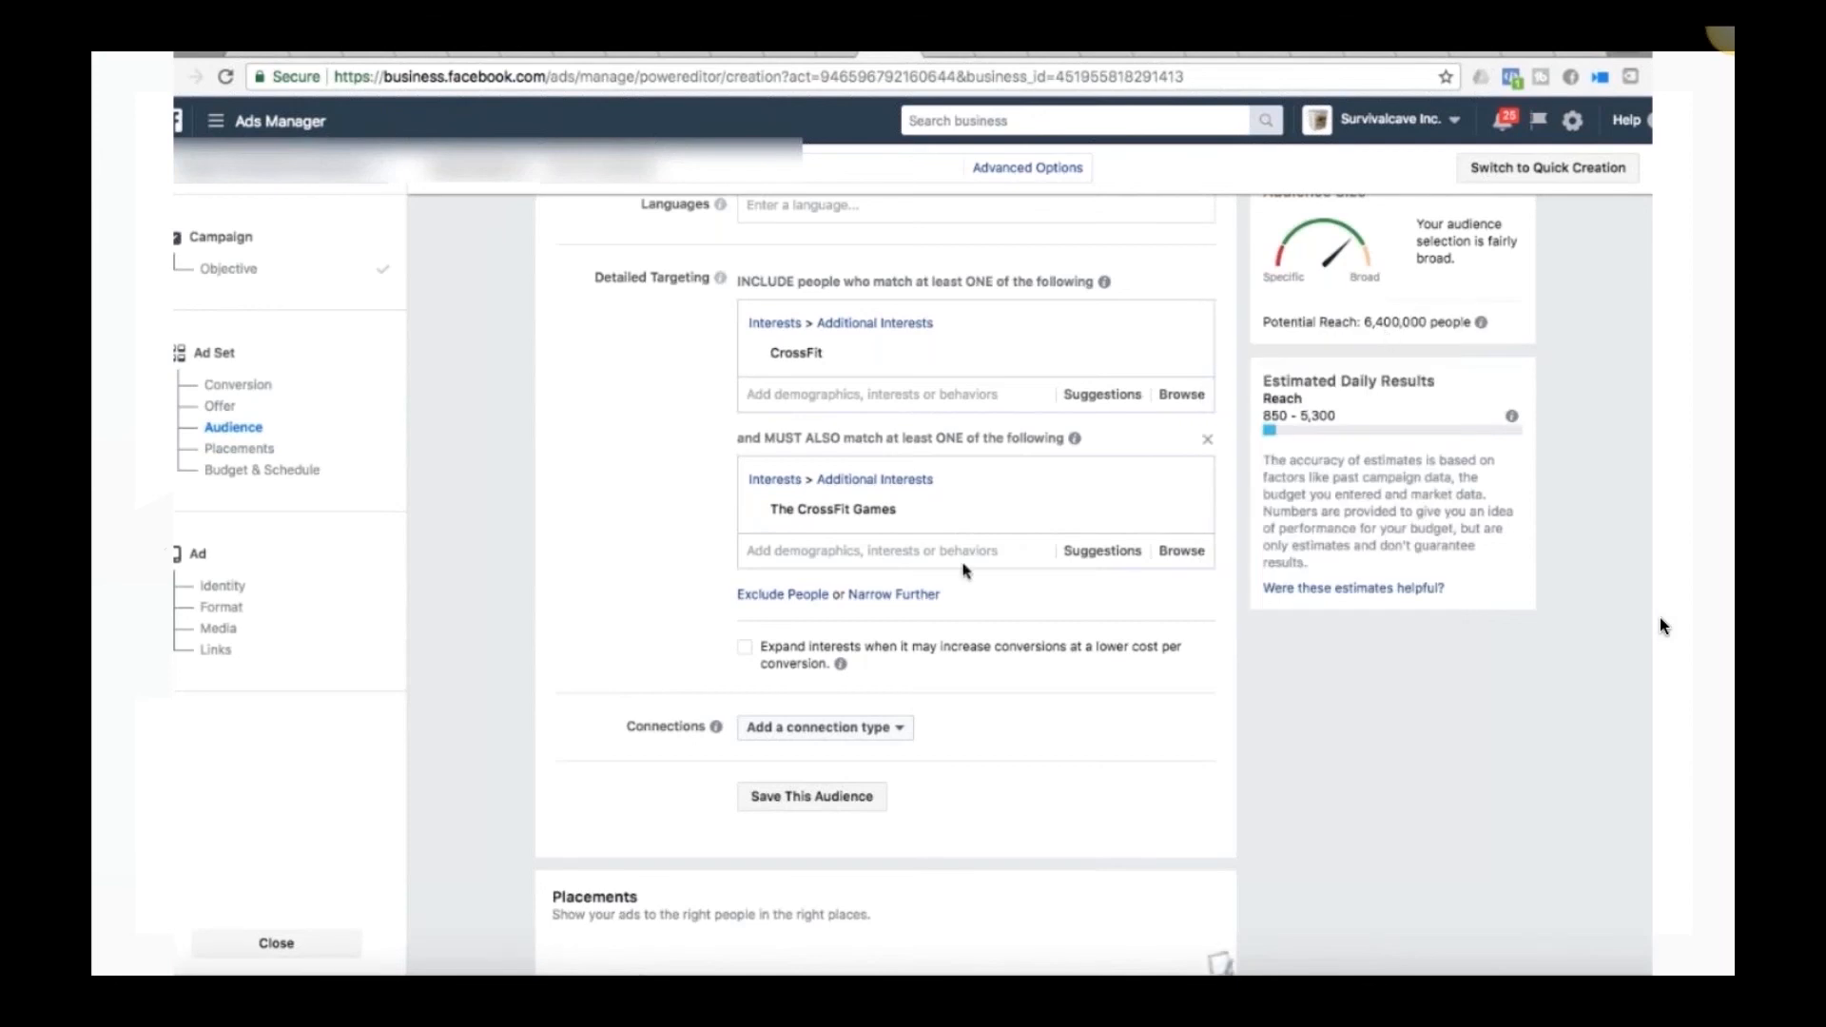
Step: Look through the "crossfit" interest suggestions and add CrossFit Journal to the must-also-match group
{"action": "left_click", "coordinate": [875, 551]}
{"action": "type", "text": "crossfit"}
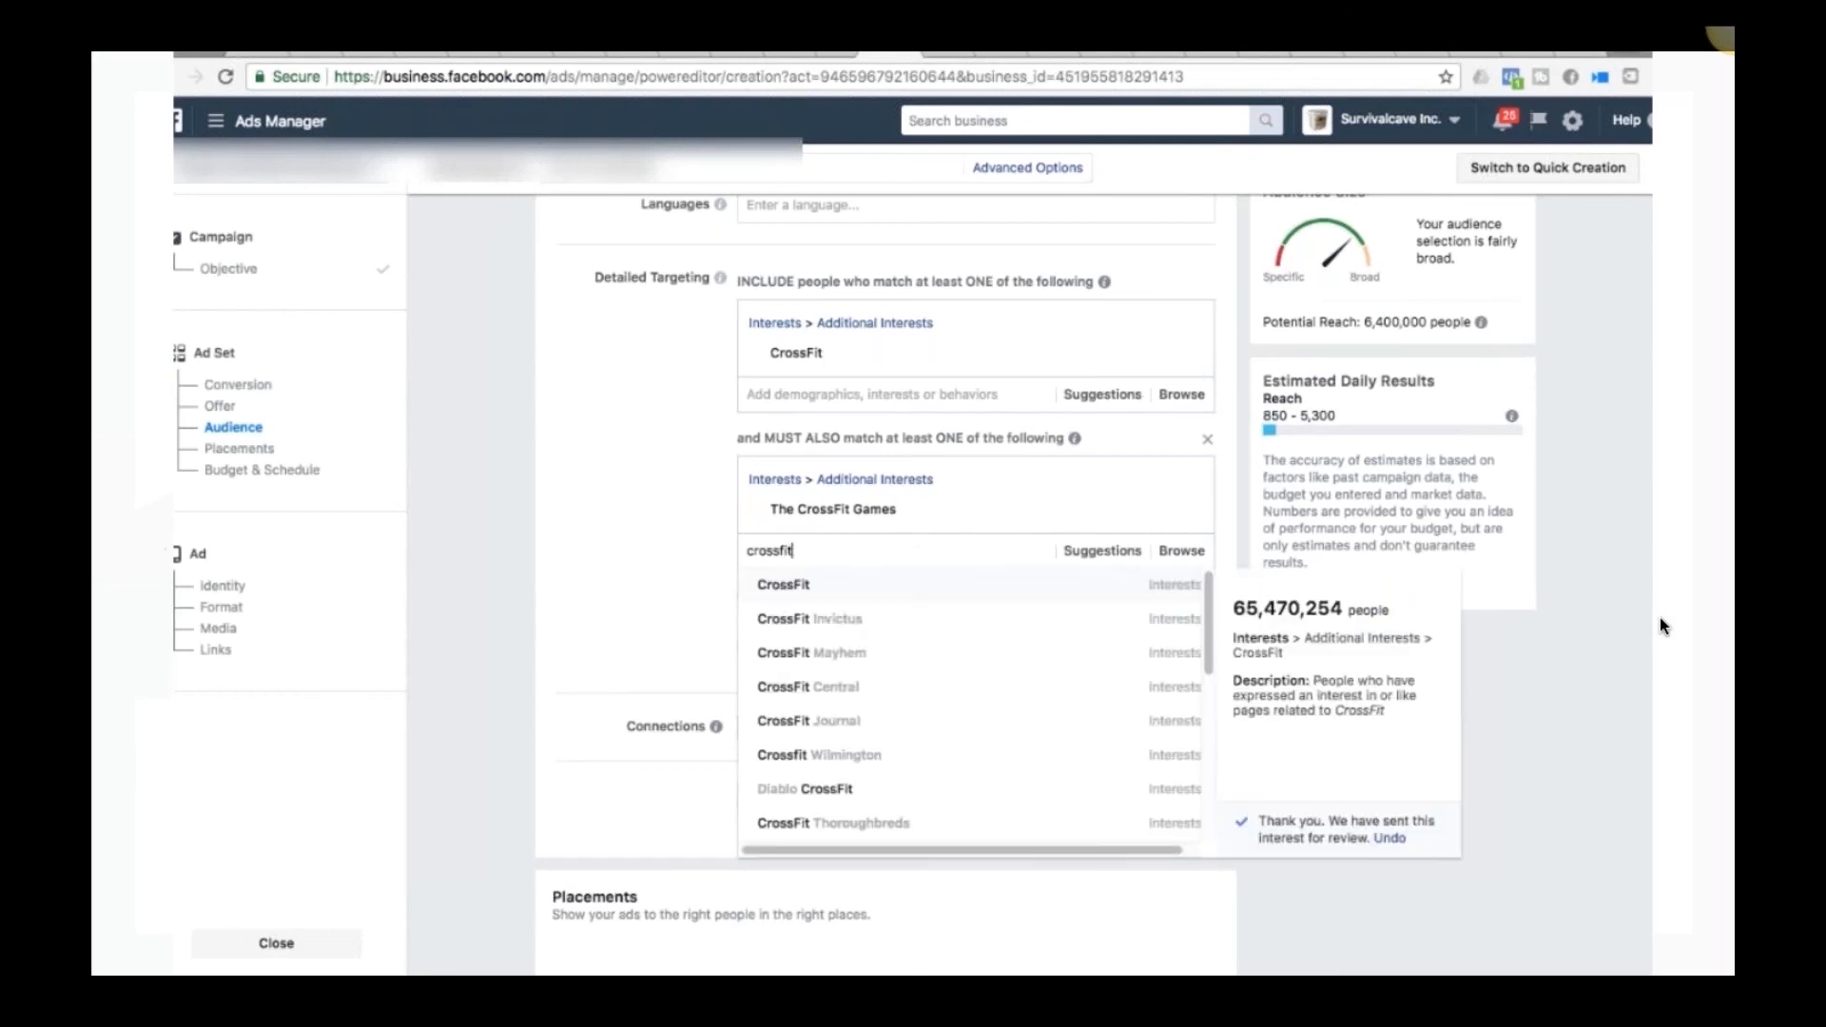
{"action": "scroll", "coordinate": [873, 633], "scroll_direction": "down", "scroll_amount": 3}
{"action": "scroll", "coordinate": [873, 633], "scroll_direction": "down", "scroll_amount": 3}
{"action": "scroll", "coordinate": [873, 634], "scroll_direction": "down", "scroll_amount": 1}
{"action": "scroll", "coordinate": [870, 635], "scroll_direction": "down", "scroll_amount": 3}
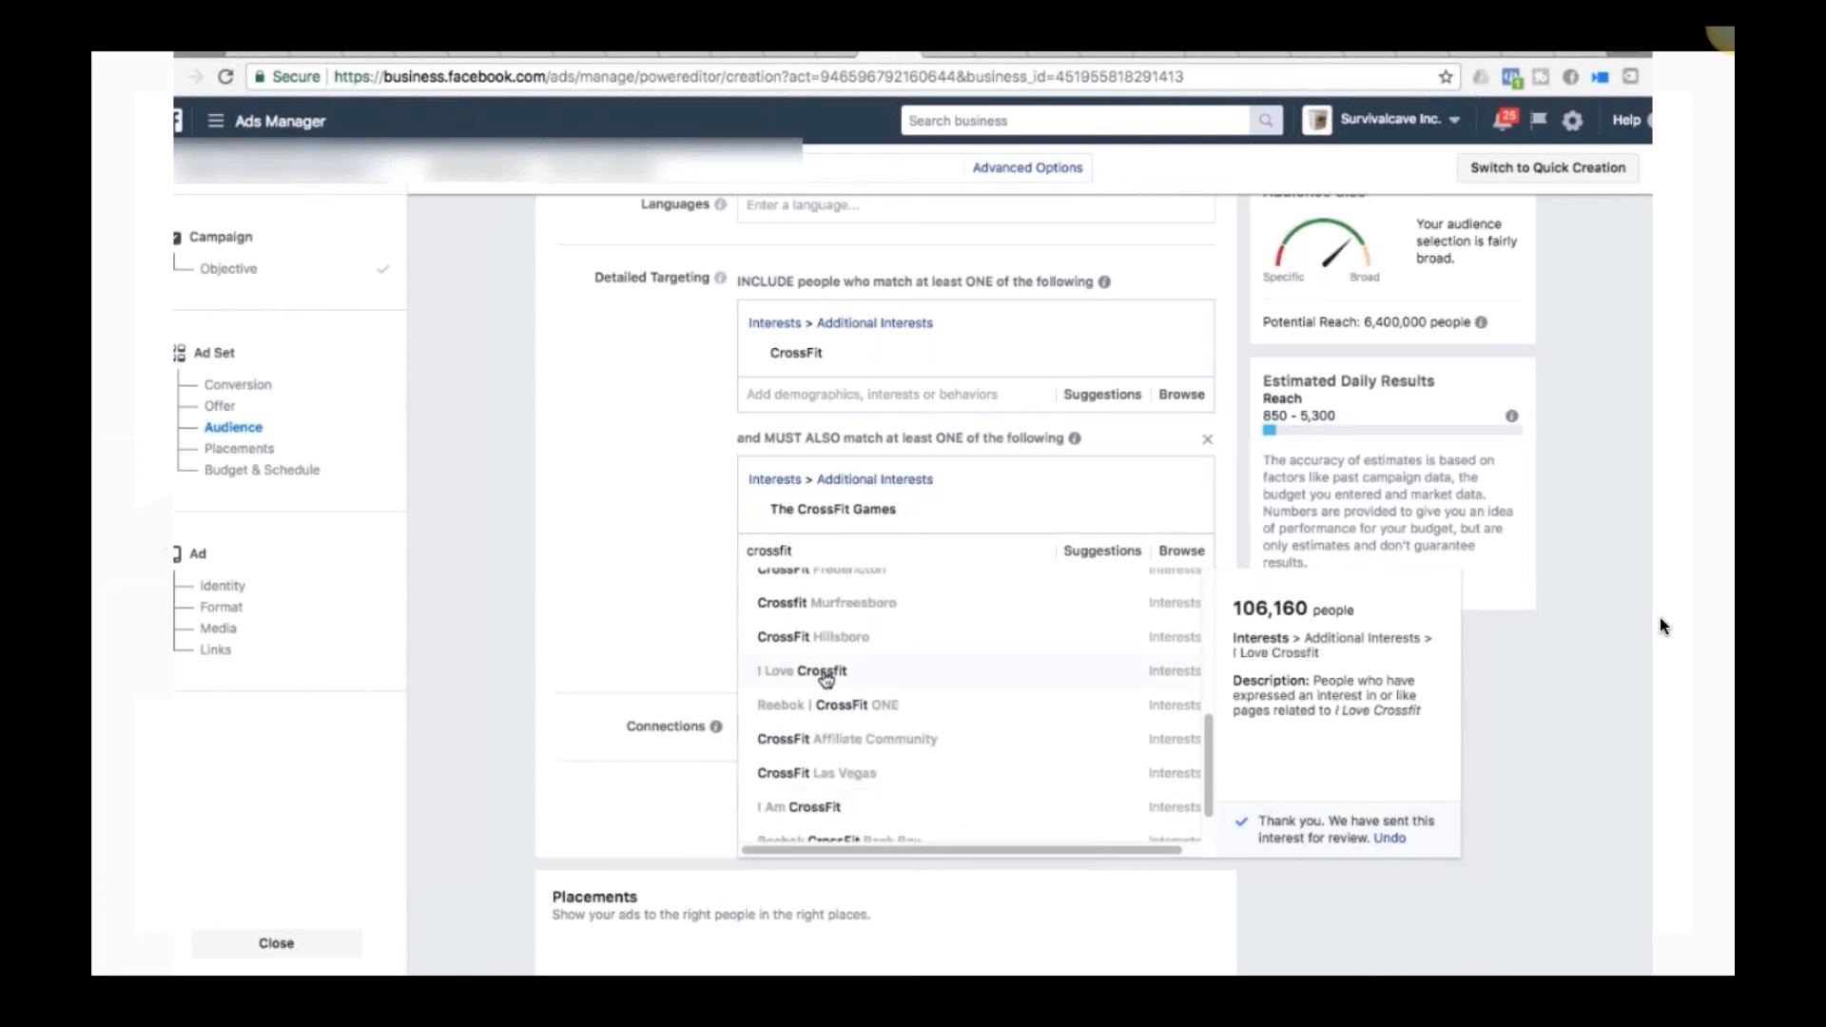
{"action": "scroll", "coordinate": [825, 679], "scroll_direction": "down", "scroll_amount": 3}
{"action": "scroll", "coordinate": [825, 679], "scroll_direction": "up", "scroll_amount": 3}
{"action": "scroll", "coordinate": [825, 679], "scroll_direction": "up", "scroll_amount": 8}
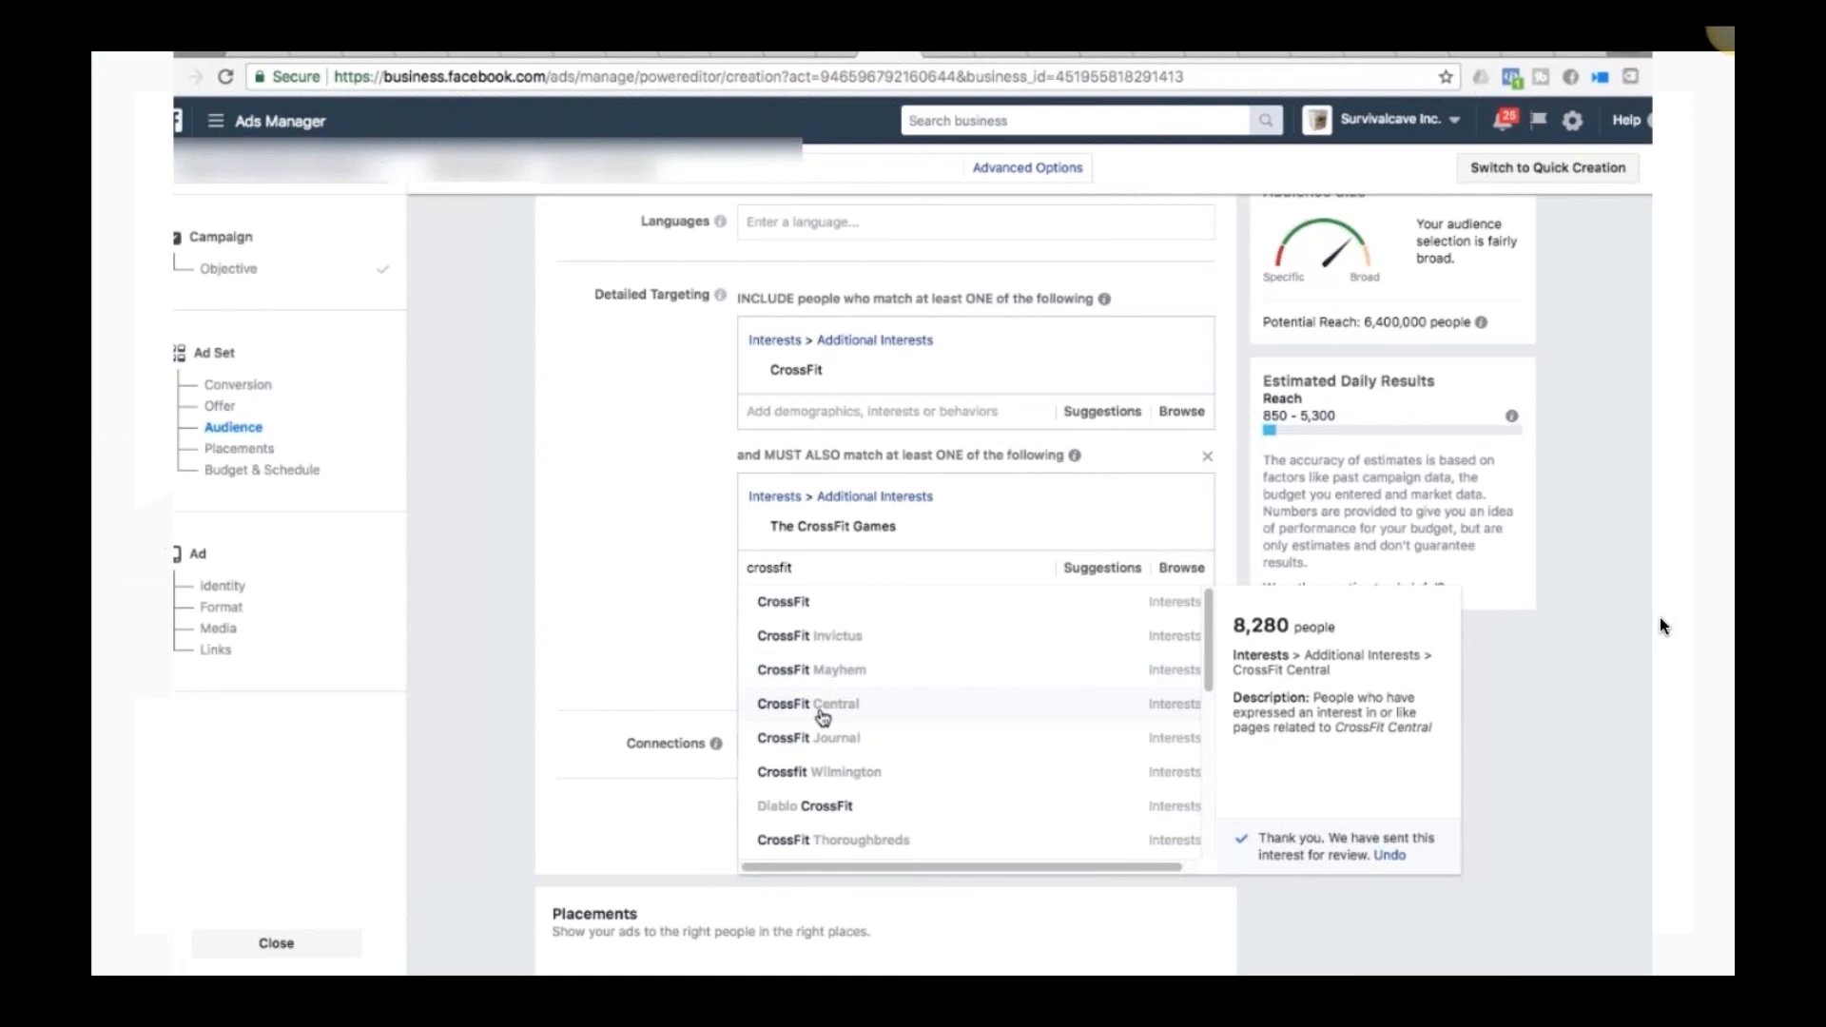
{"action": "left_click", "coordinate": [816, 738]}
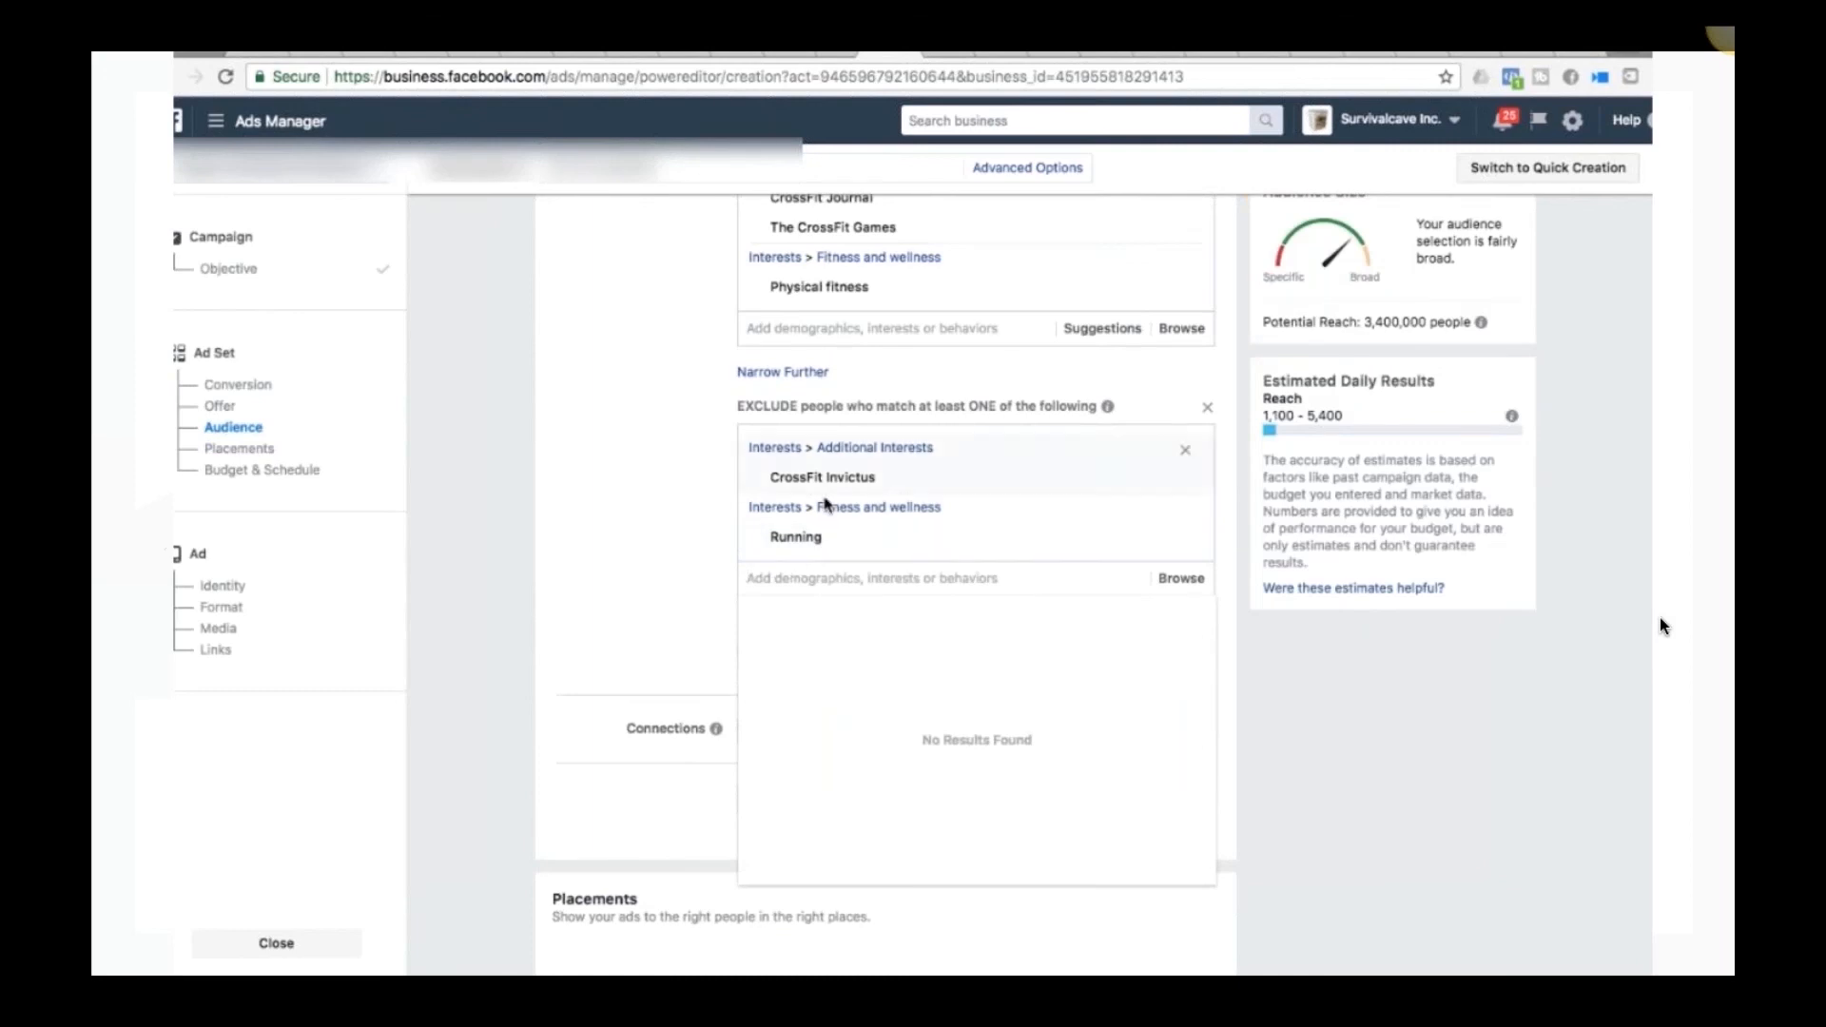
Step: Remove the interests CrossFit Journal and Physical fitness from the must-also-match group
{"action": "scroll", "coordinate": [634, 577], "scroll_direction": "up", "scroll_amount": 3}
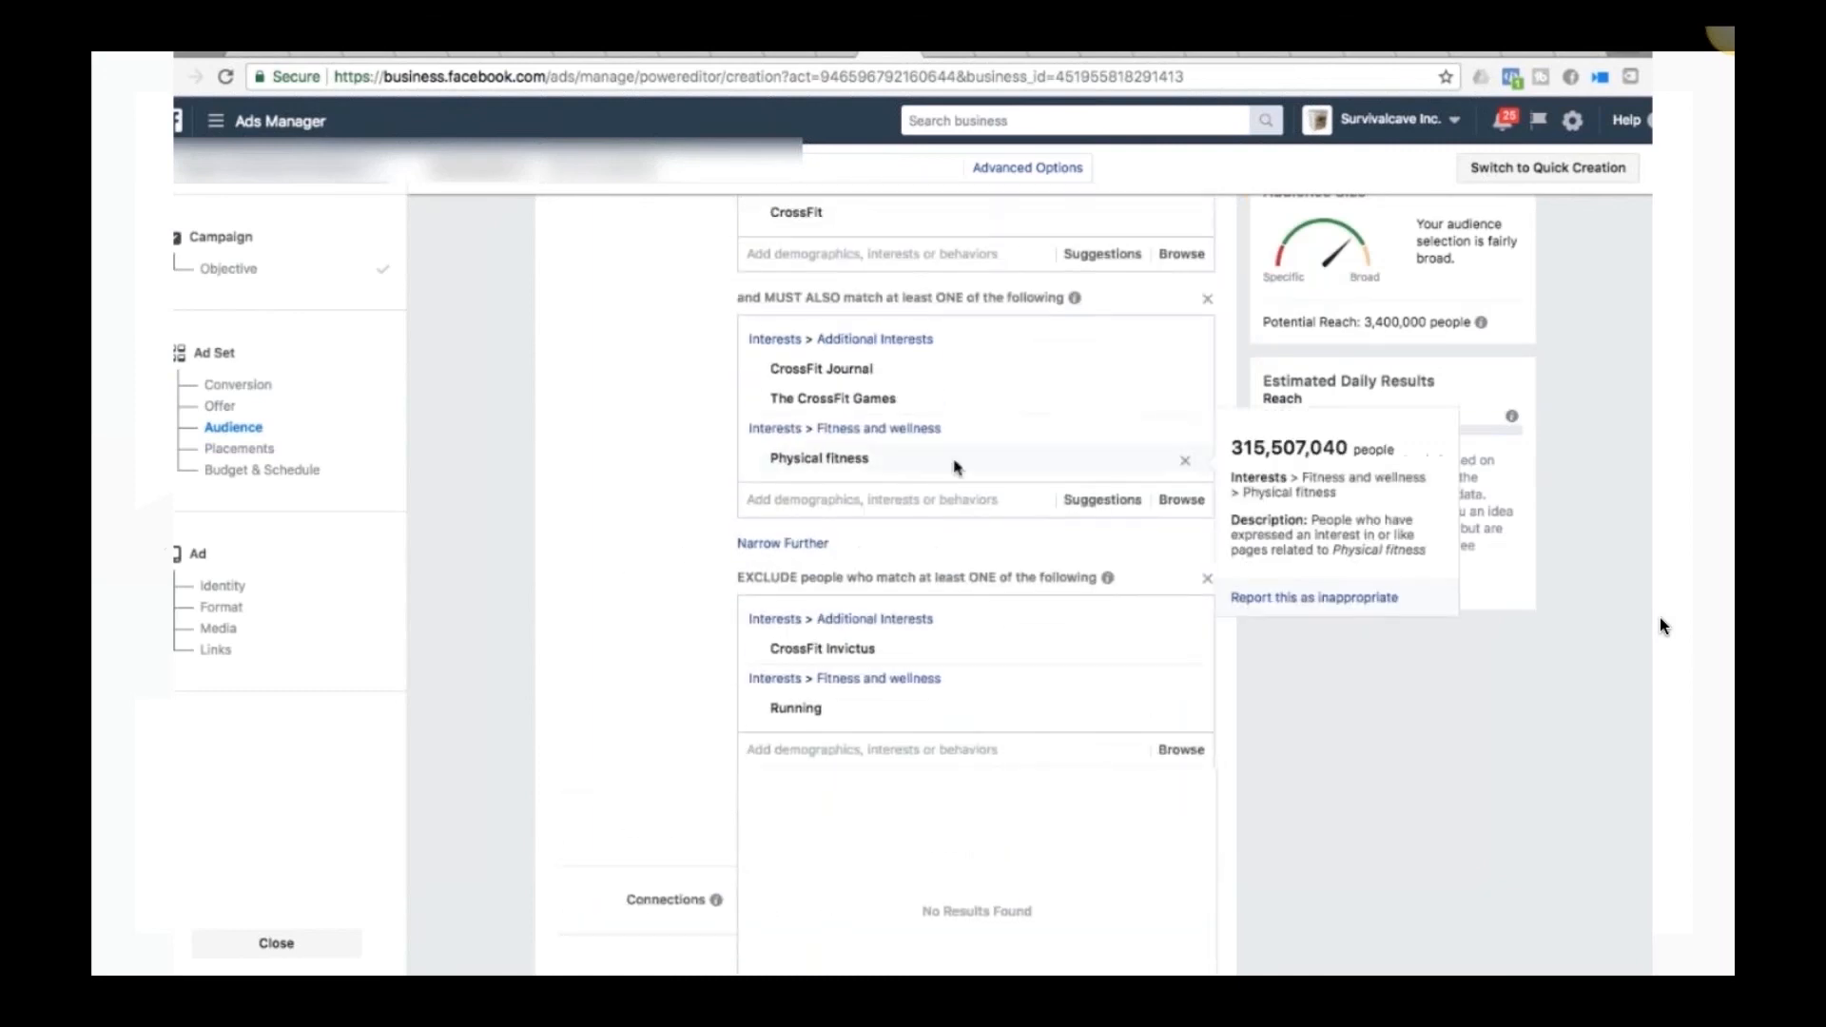
{"action": "mouse_move", "coordinate": [866, 415]}
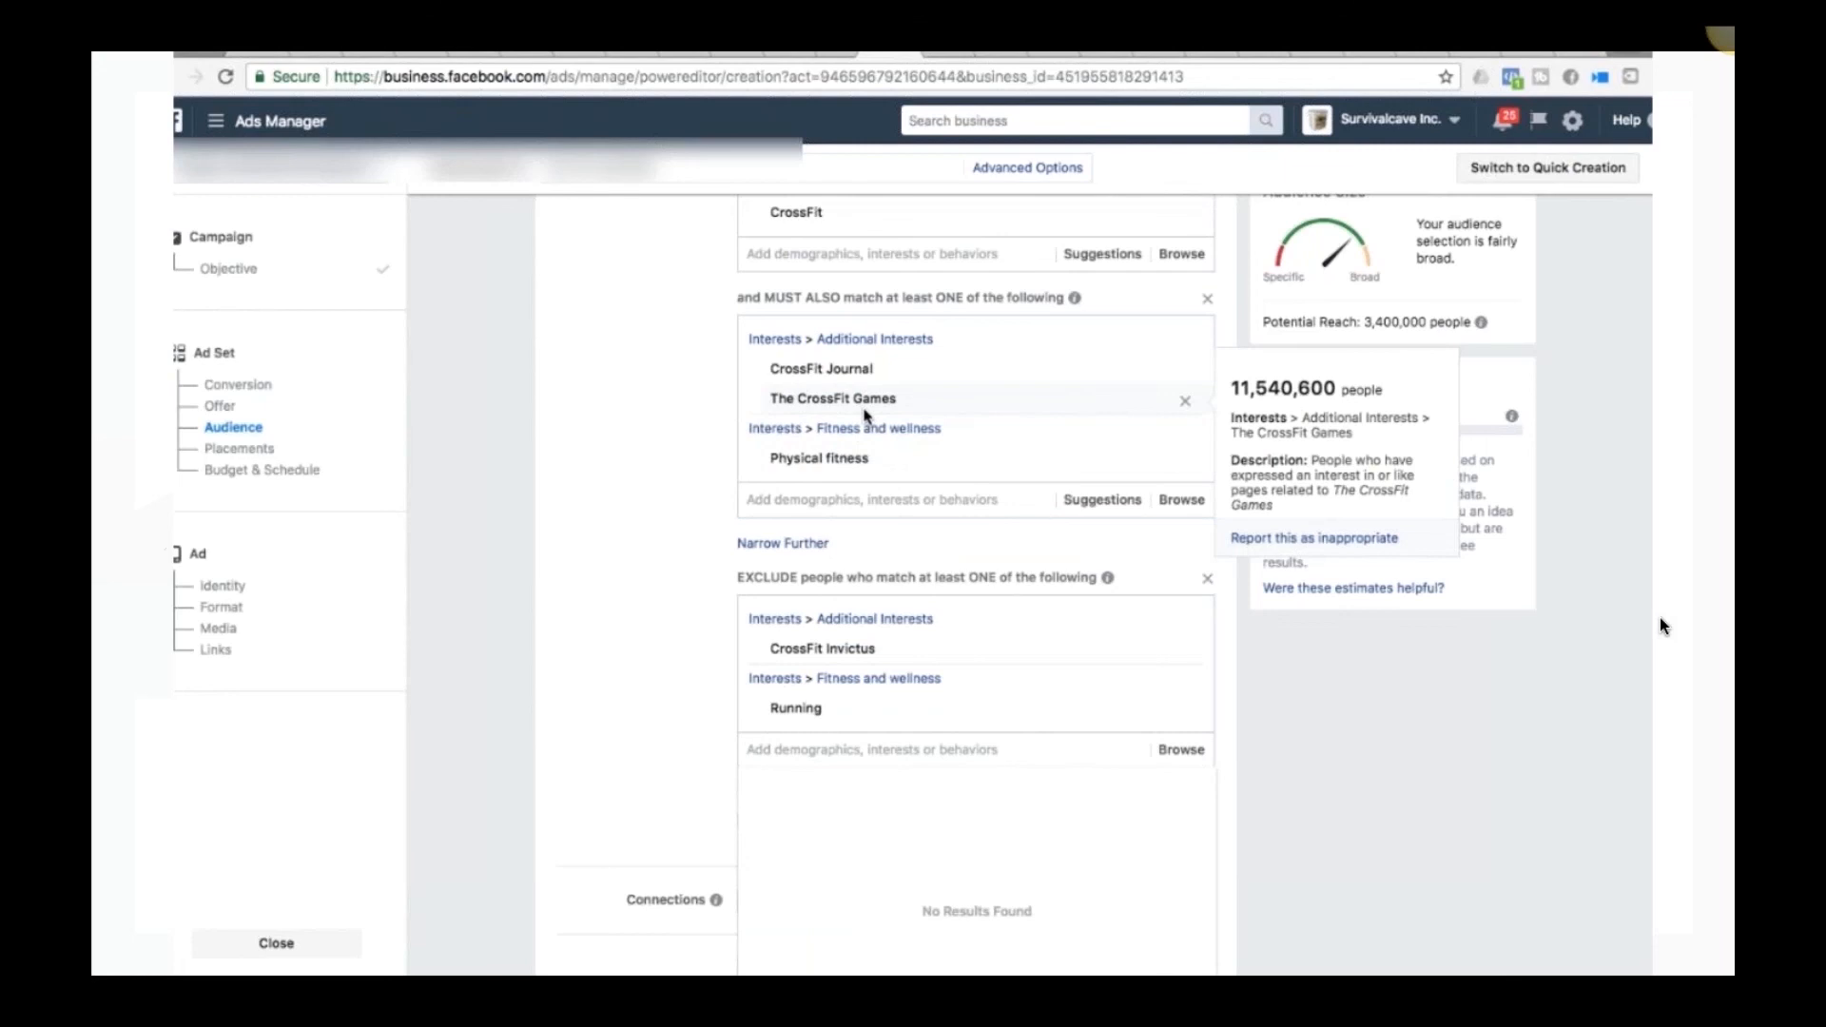
{"action": "mouse_move", "coordinate": [1129, 375]}
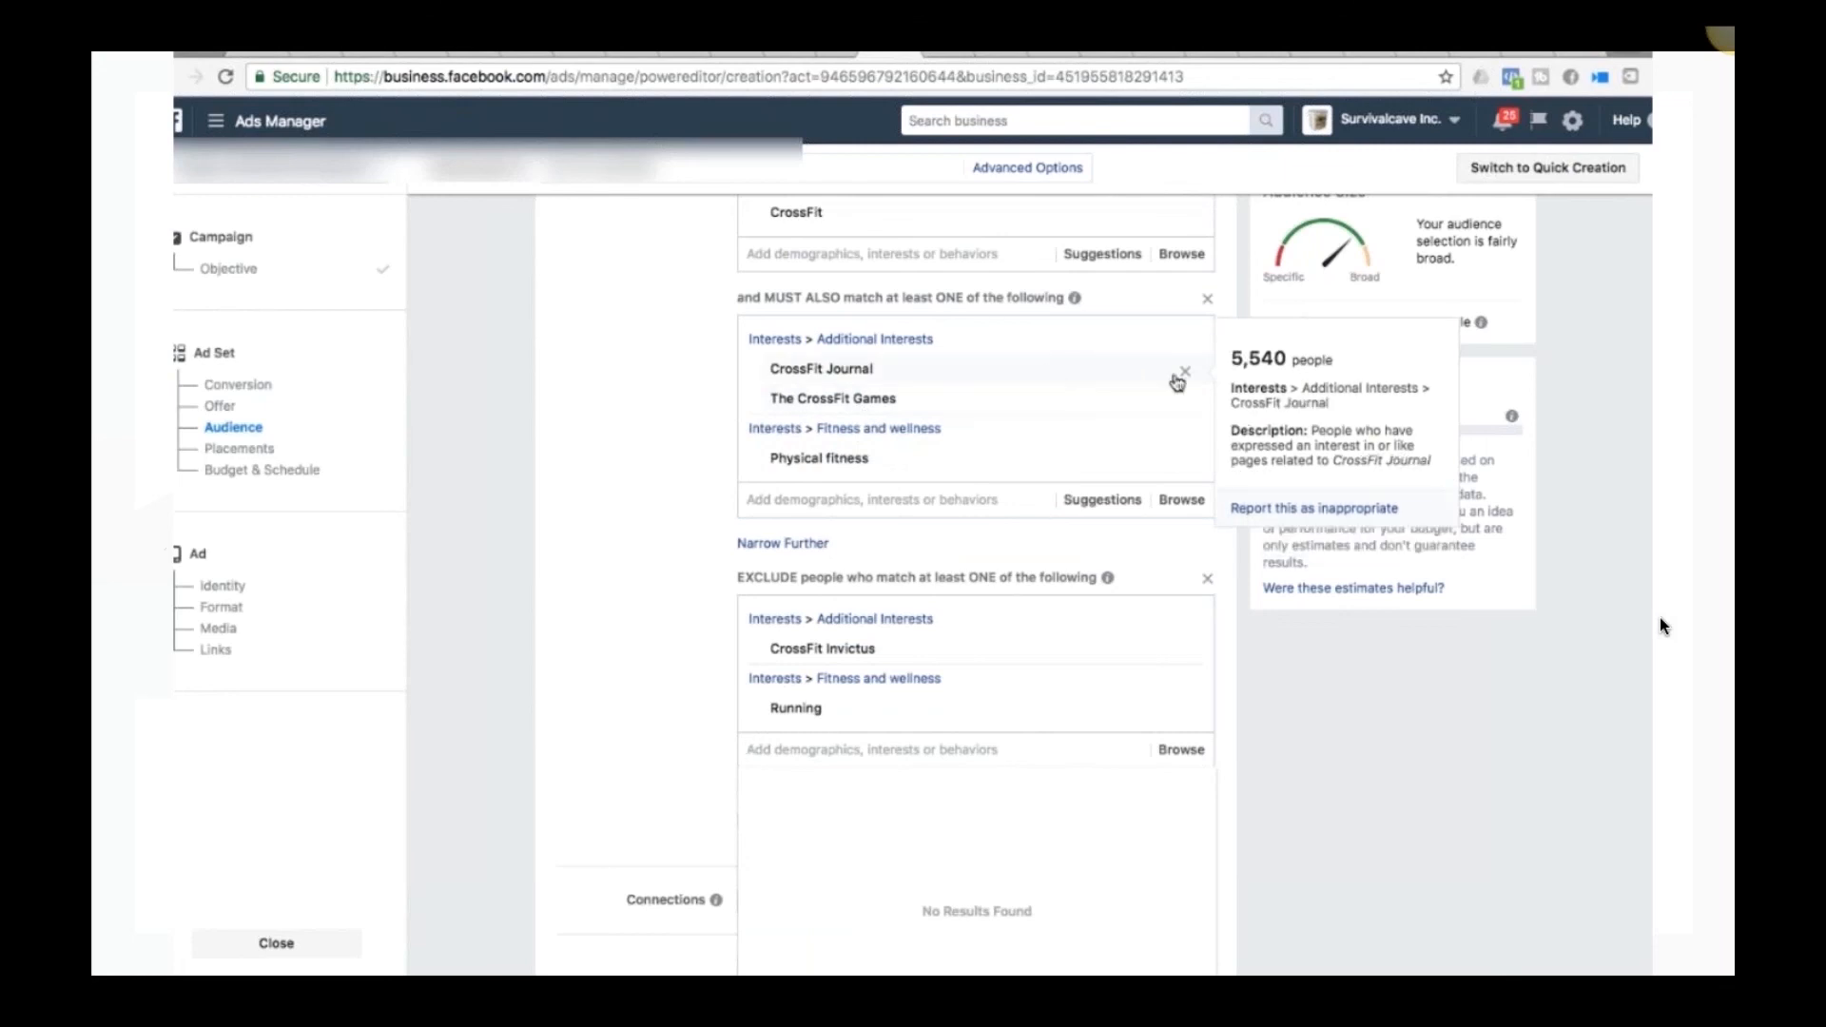
{"action": "left_click", "coordinate": [1185, 373]}
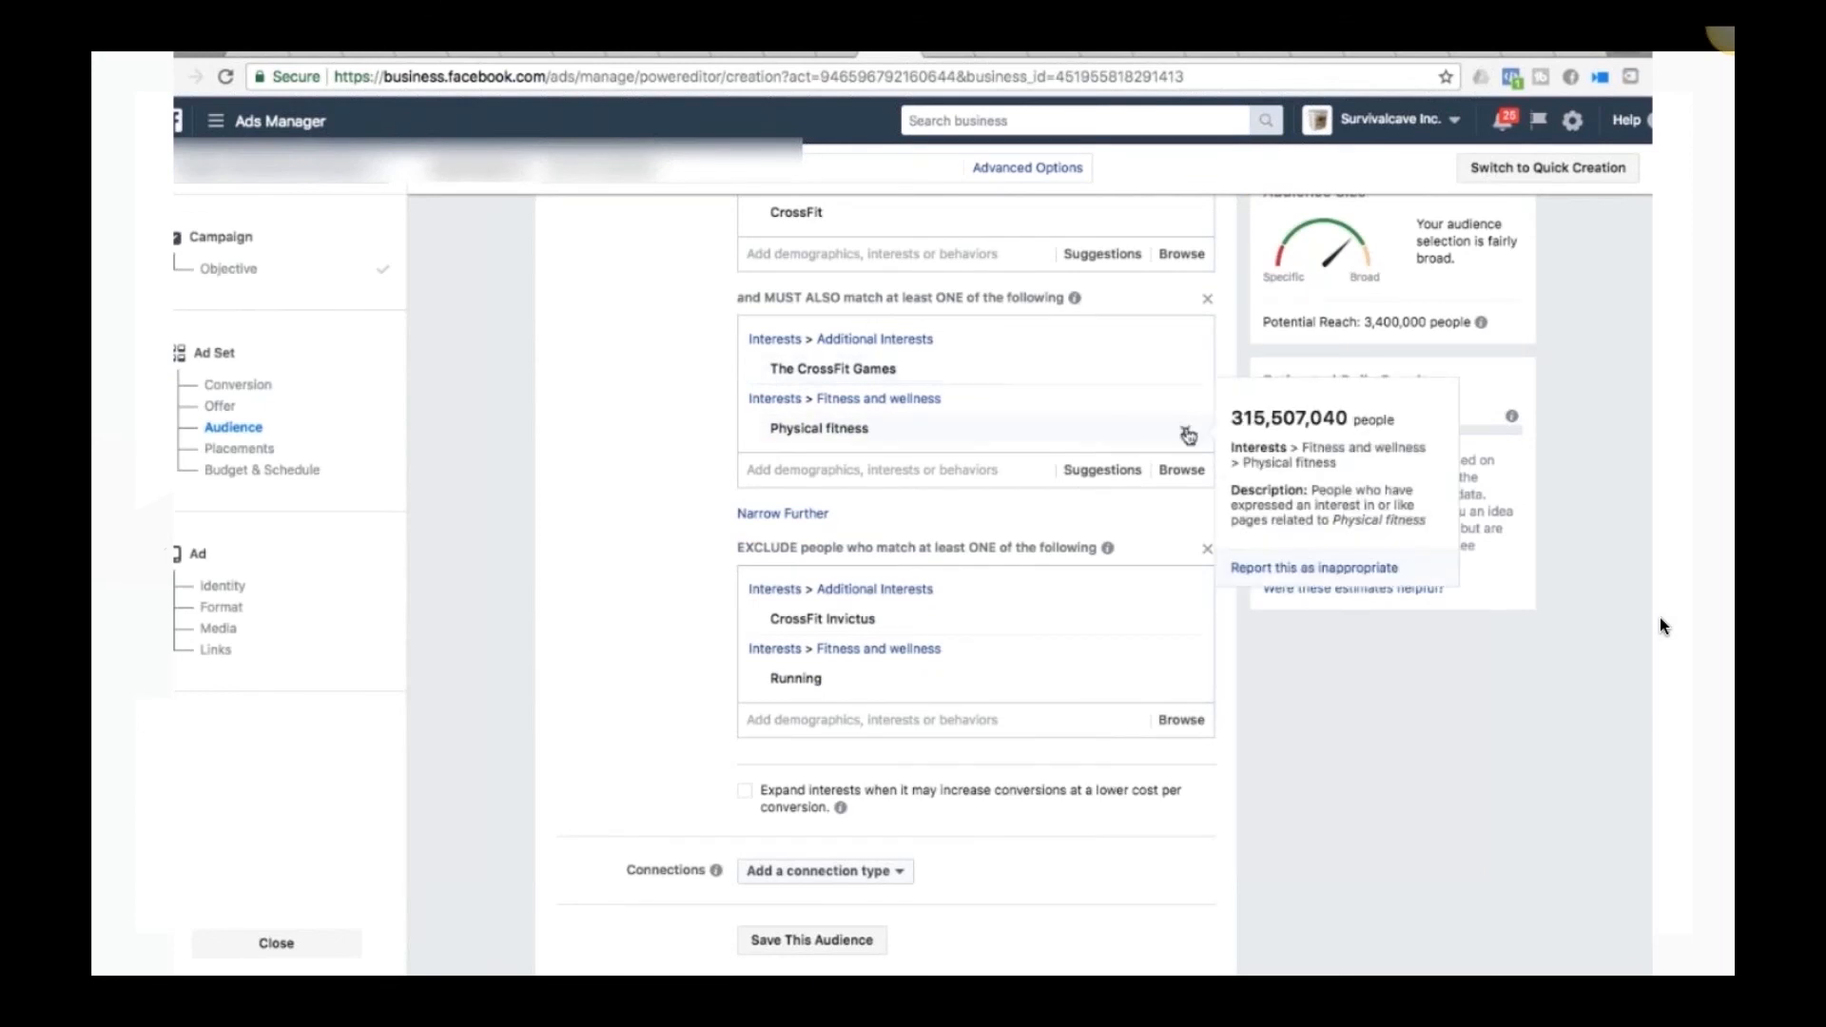
{"action": "left_click", "coordinate": [1185, 432]}
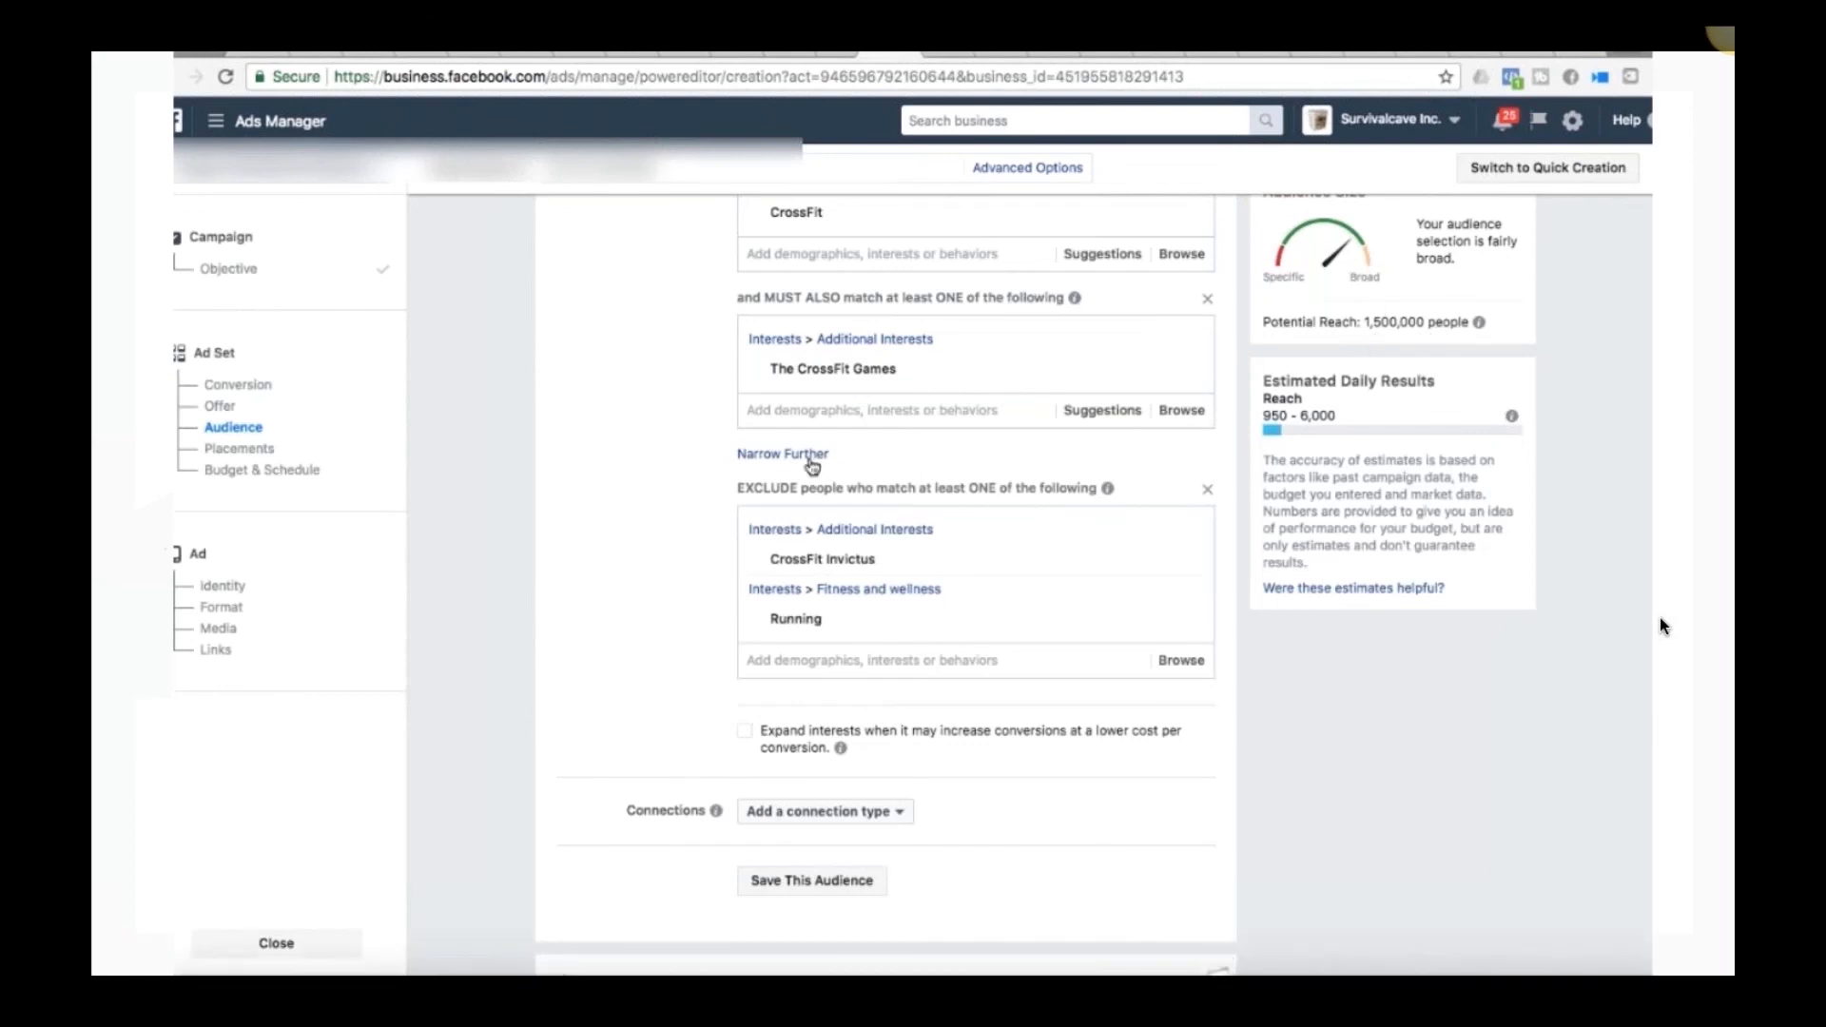
Step: Switch the ad set's placements from automatic to Edit Placements and review the available platforms
{"action": "scroll", "coordinate": [635, 480], "scroll_direction": "down", "scroll_amount": 5}
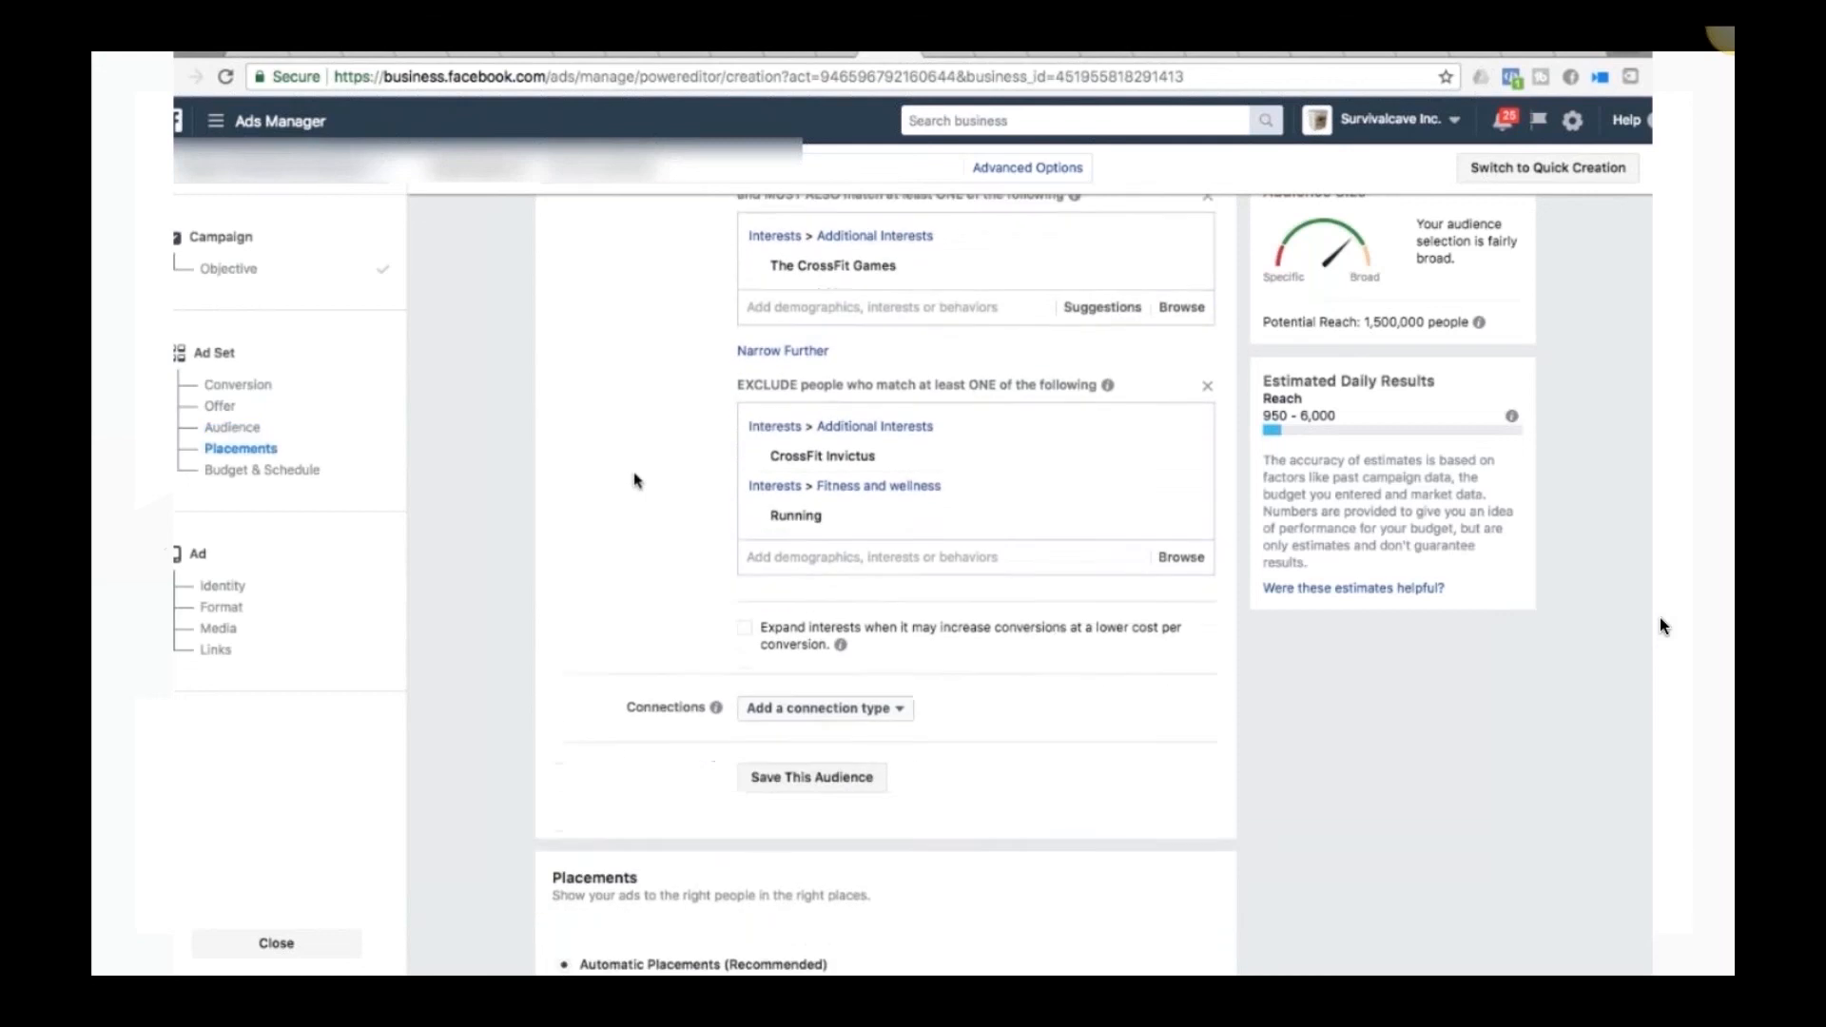
{"action": "scroll", "coordinate": [635, 480], "scroll_direction": "down", "scroll_amount": 5}
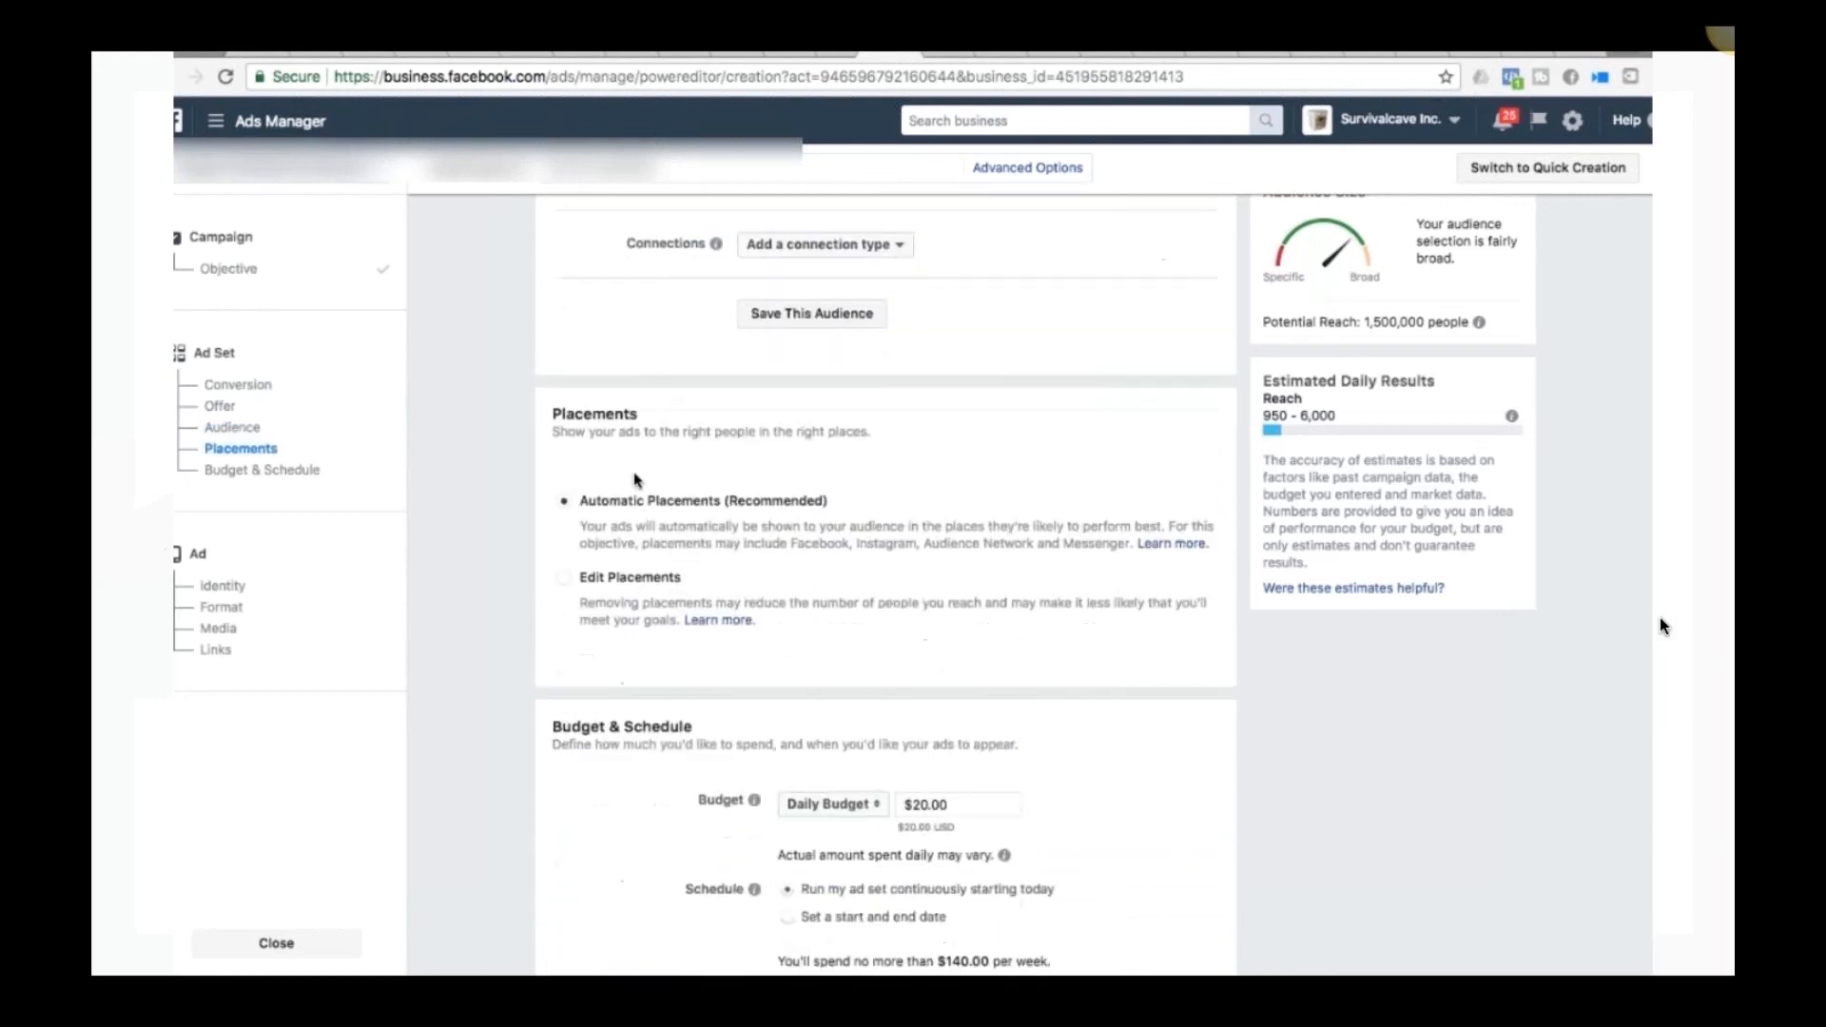
{"action": "scroll", "coordinate": [645, 511], "scroll_direction": "down", "scroll_amount": 2}
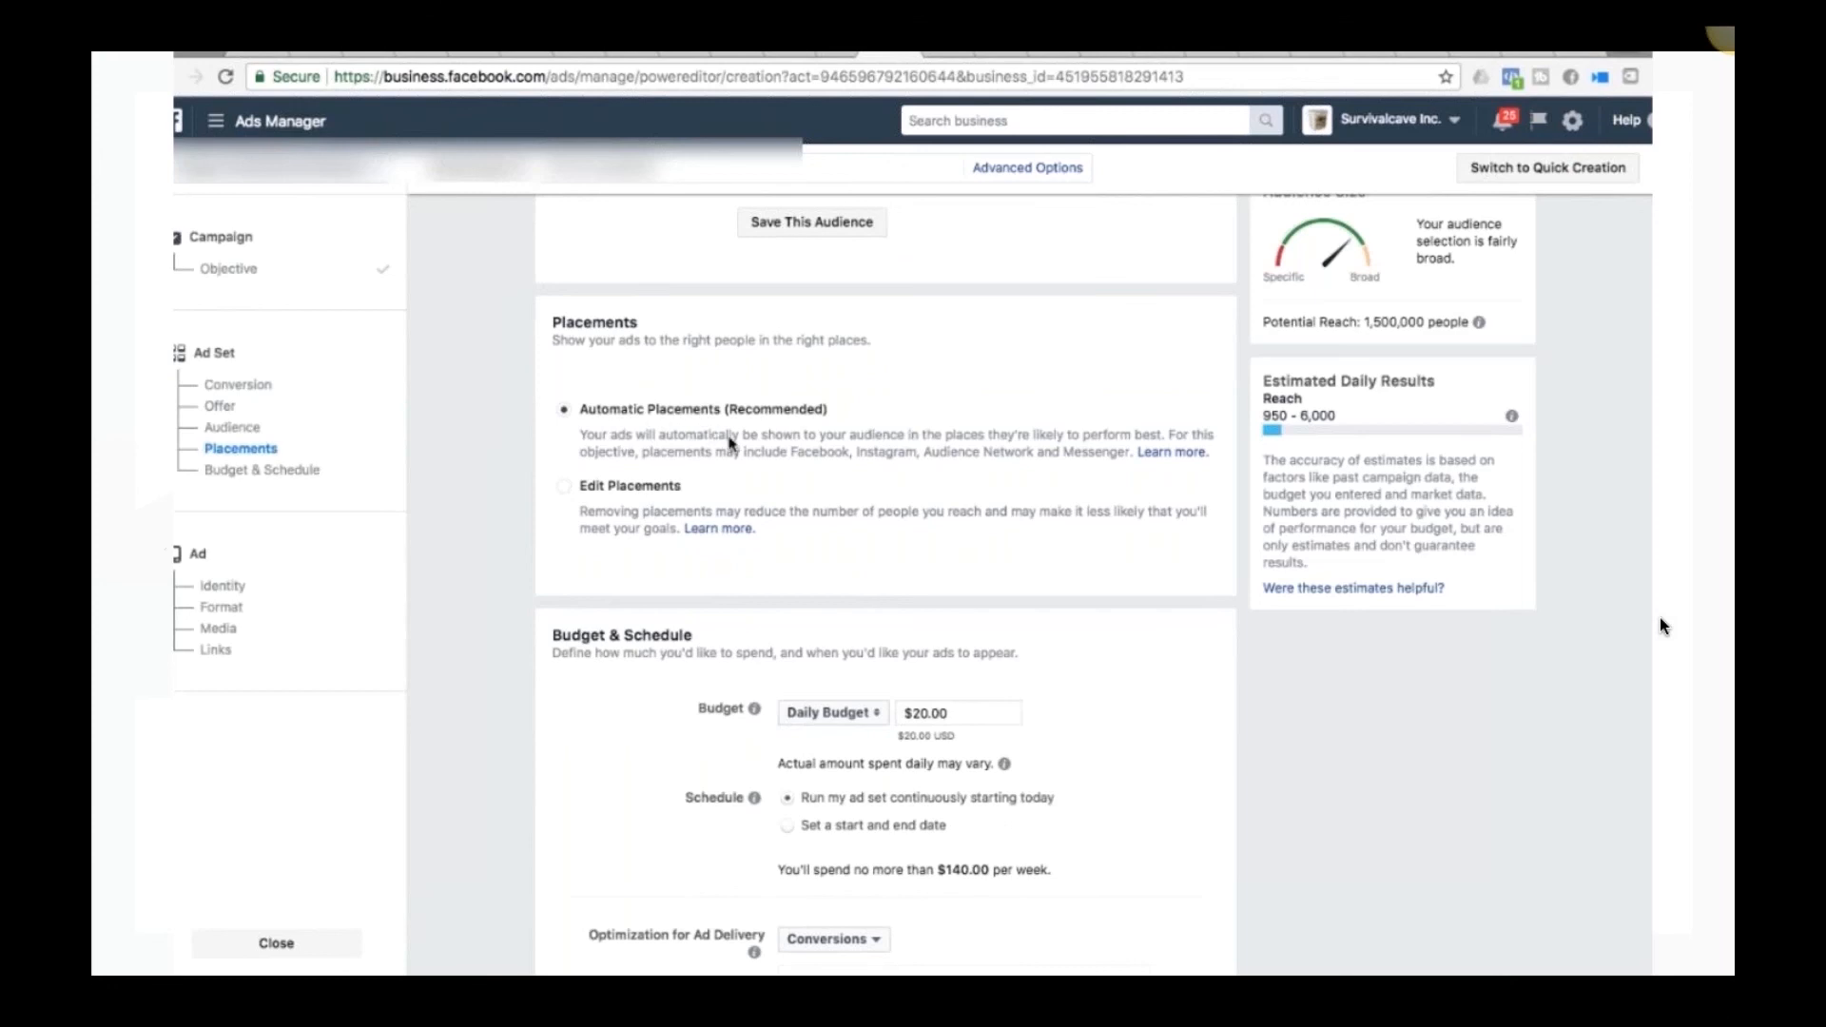
{"action": "left_click", "coordinate": [567, 491]}
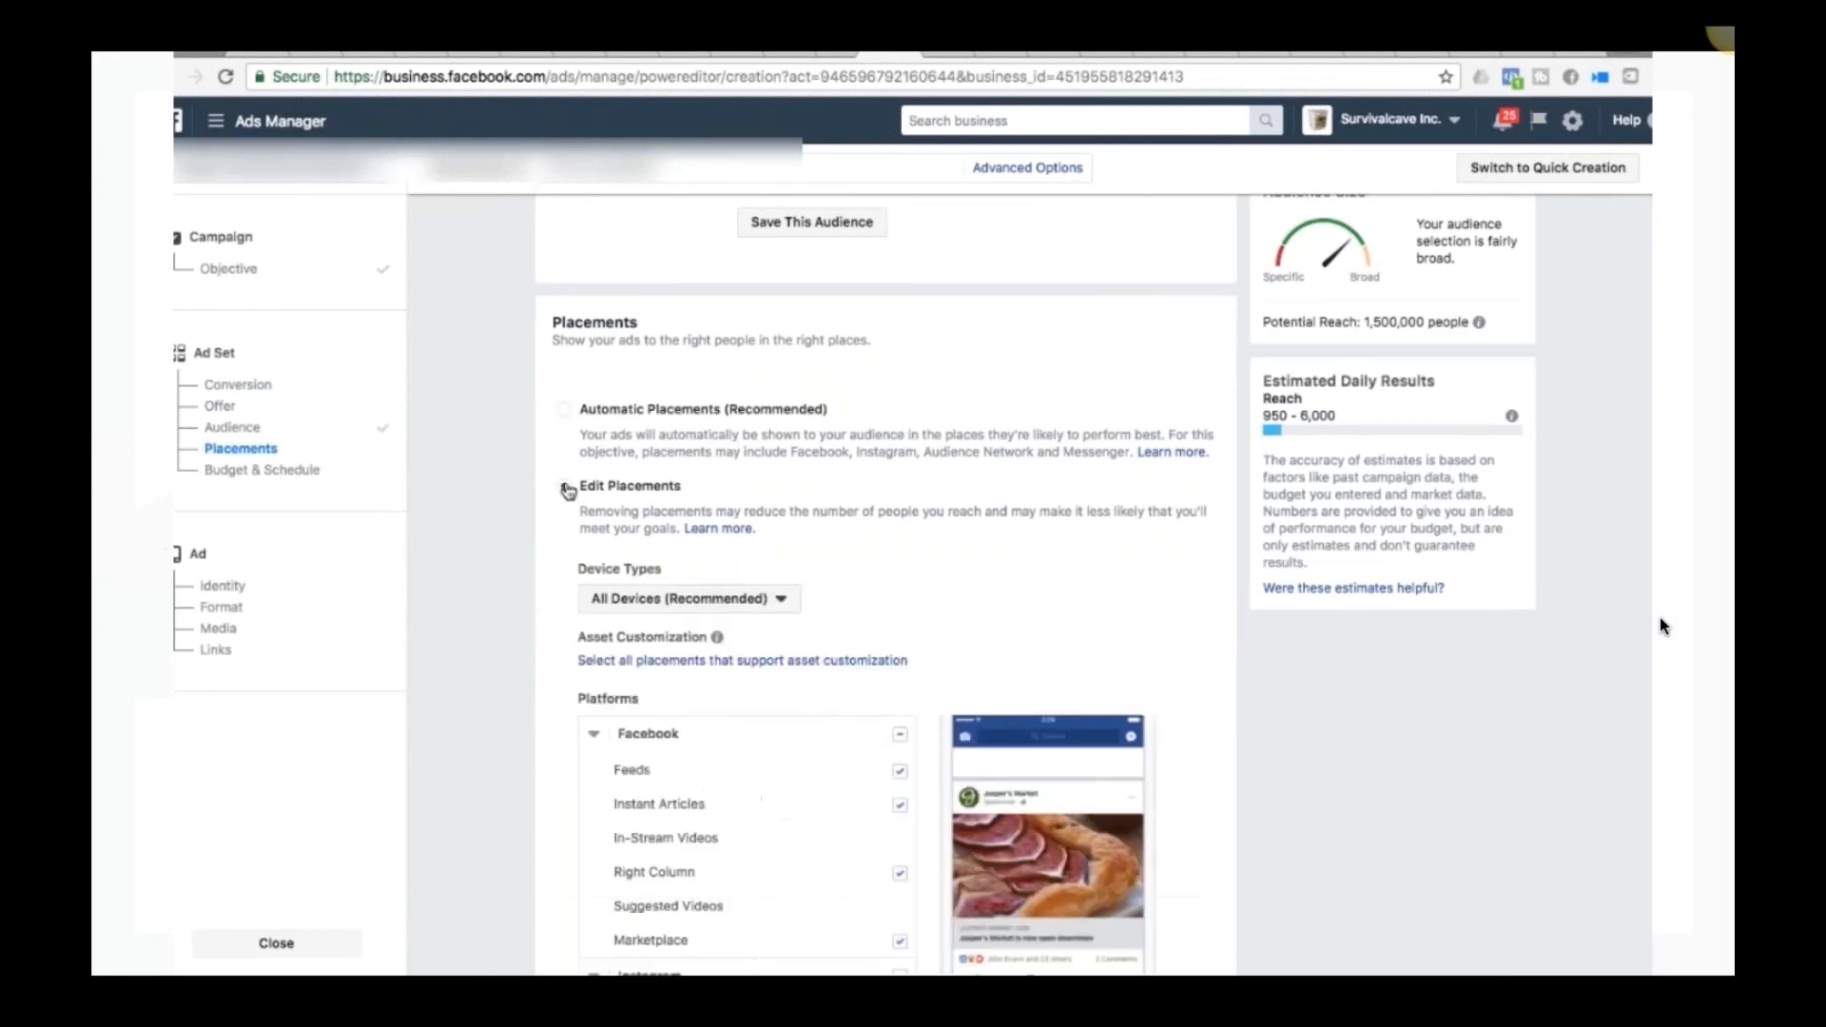
{"action": "scroll", "coordinate": [900, 490], "scroll_direction": "down", "scroll_amount": 3}
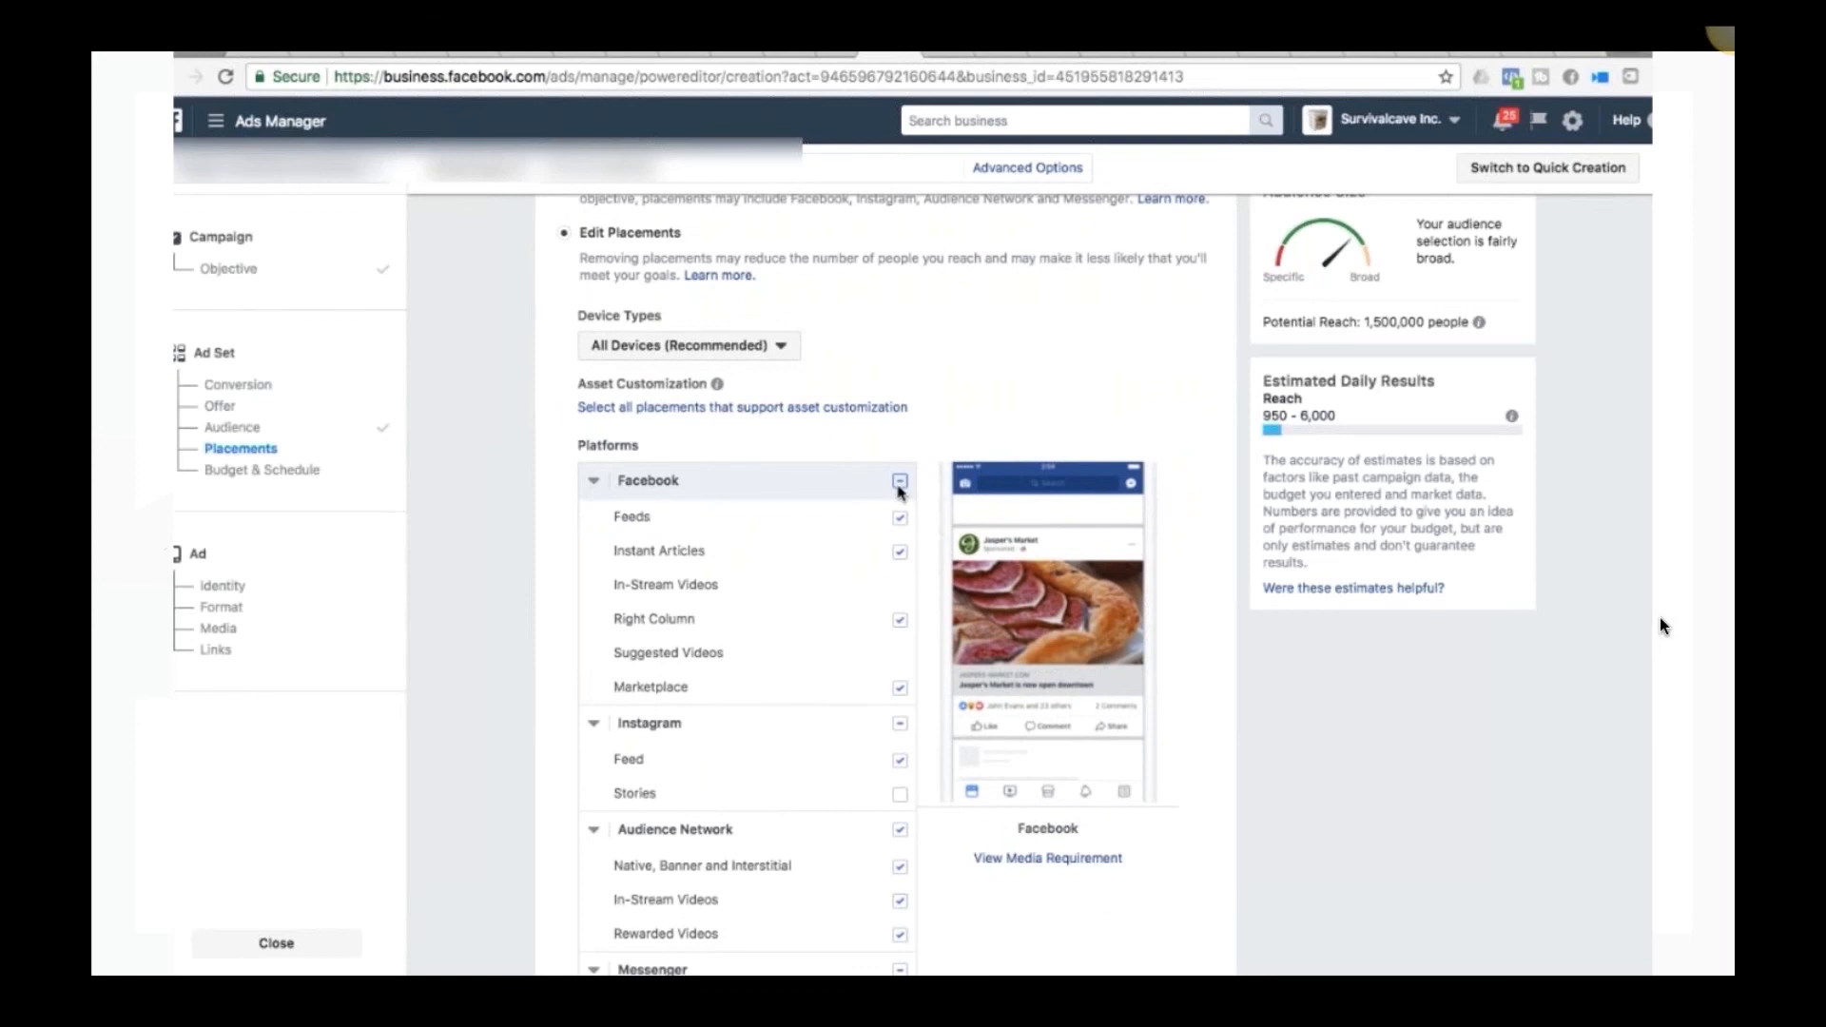
{"action": "scroll", "coordinate": [876, 550], "scroll_direction": "down", "scroll_amount": 2}
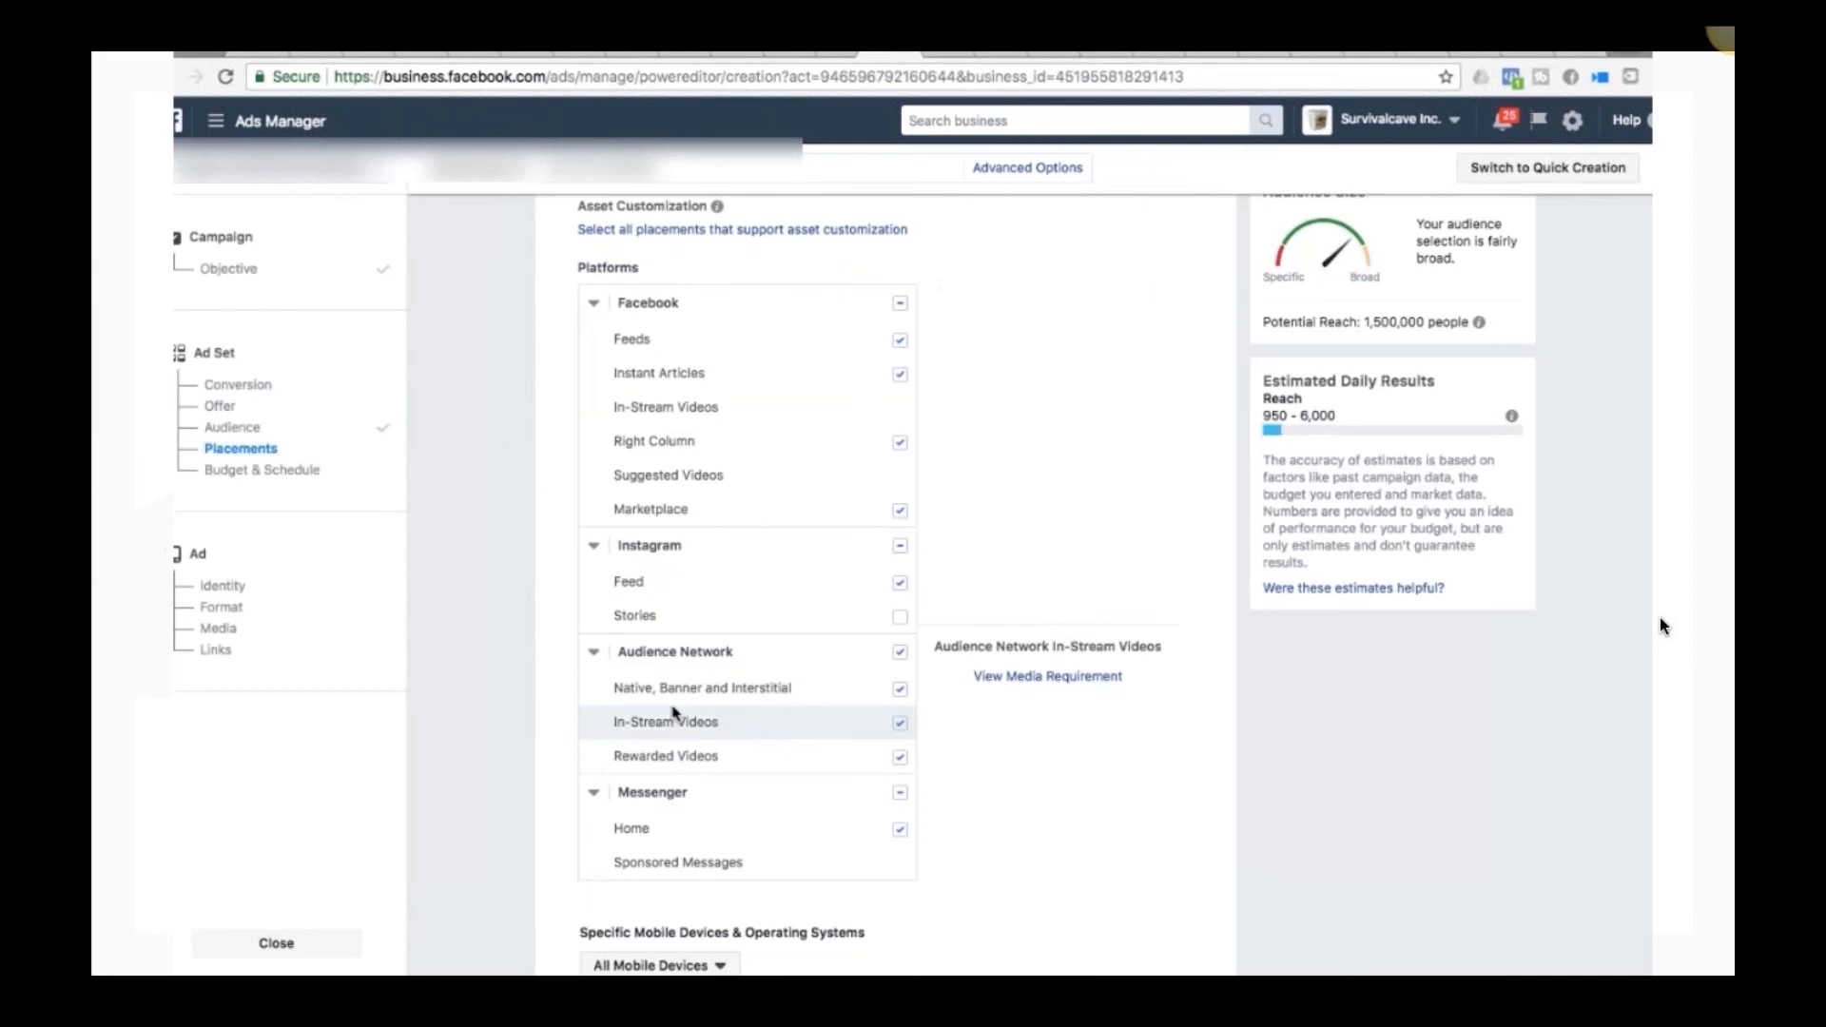
Step: Limit placements to Facebook Feeds by deselecting Audience Network, Messenger, Instagram, Instant Articles, Right Column and Marketplace
{"action": "left_click", "coordinate": [900, 652]}
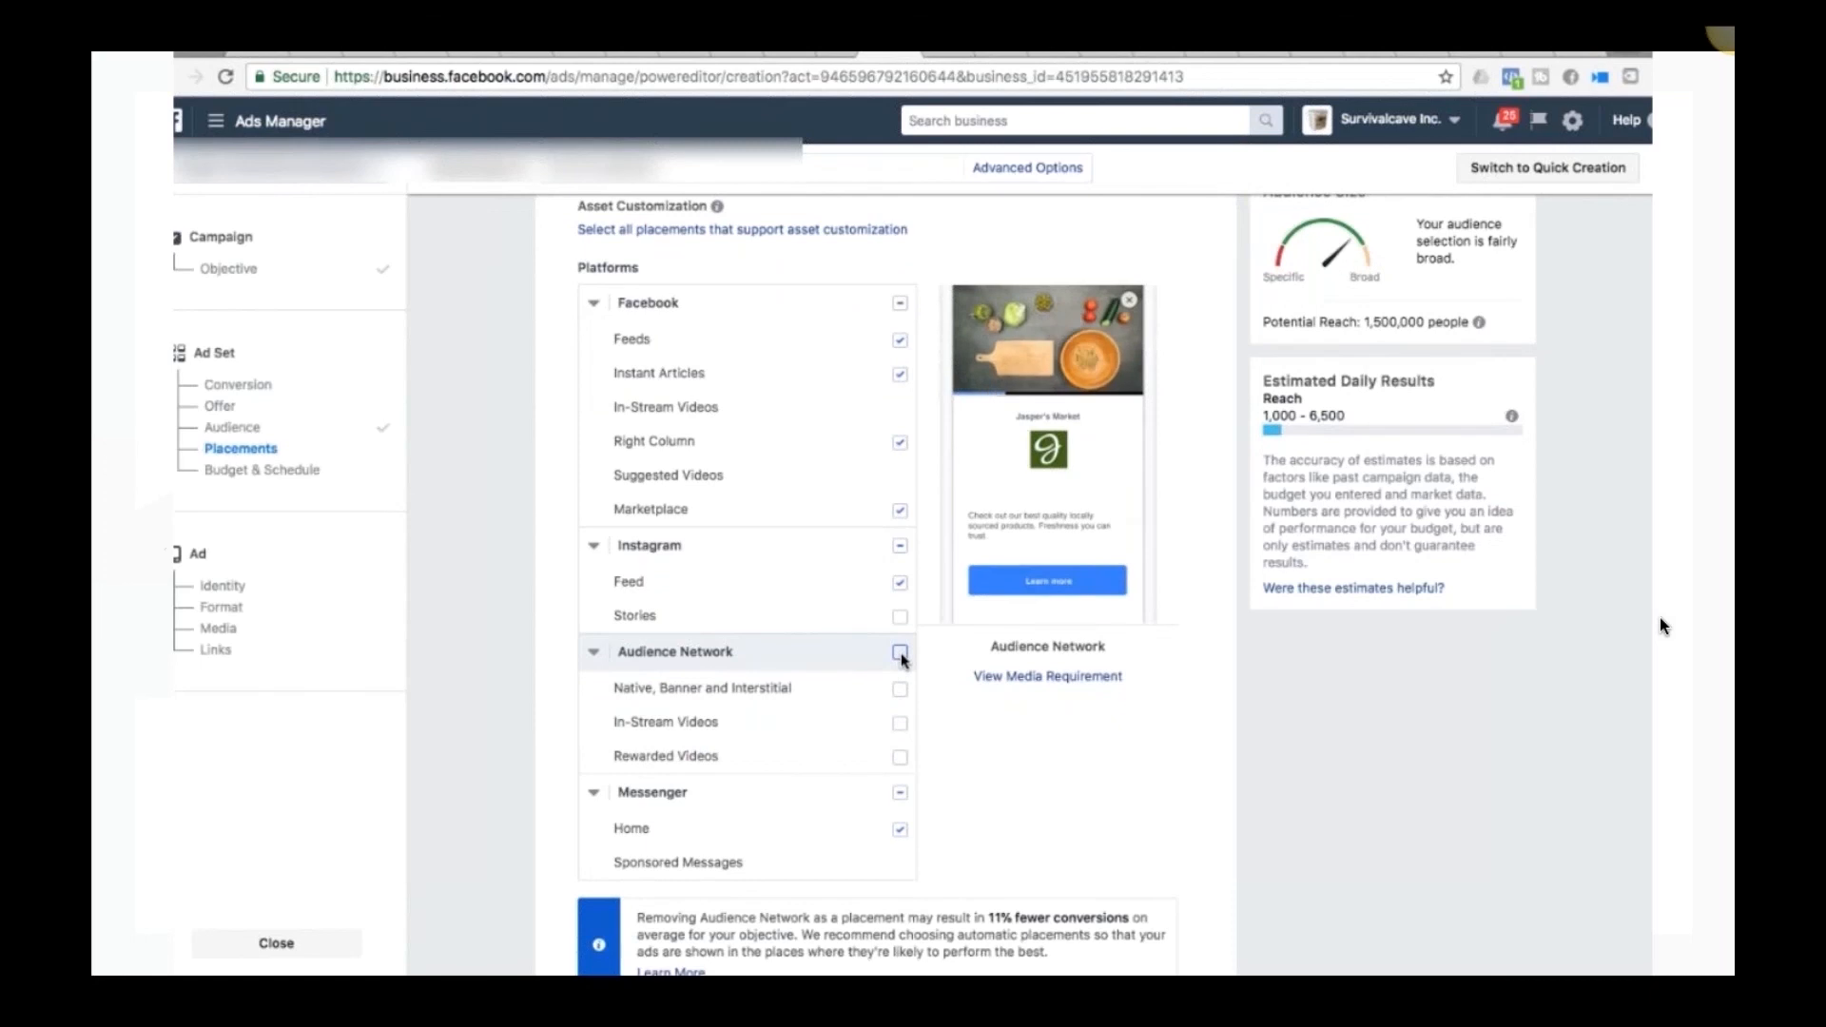
{"action": "left_click", "coordinate": [900, 794]}
{"action": "scroll", "coordinate": [868, 684], "scroll_direction": "up", "scroll_amount": 2}
{"action": "left_click", "coordinate": [900, 667]}
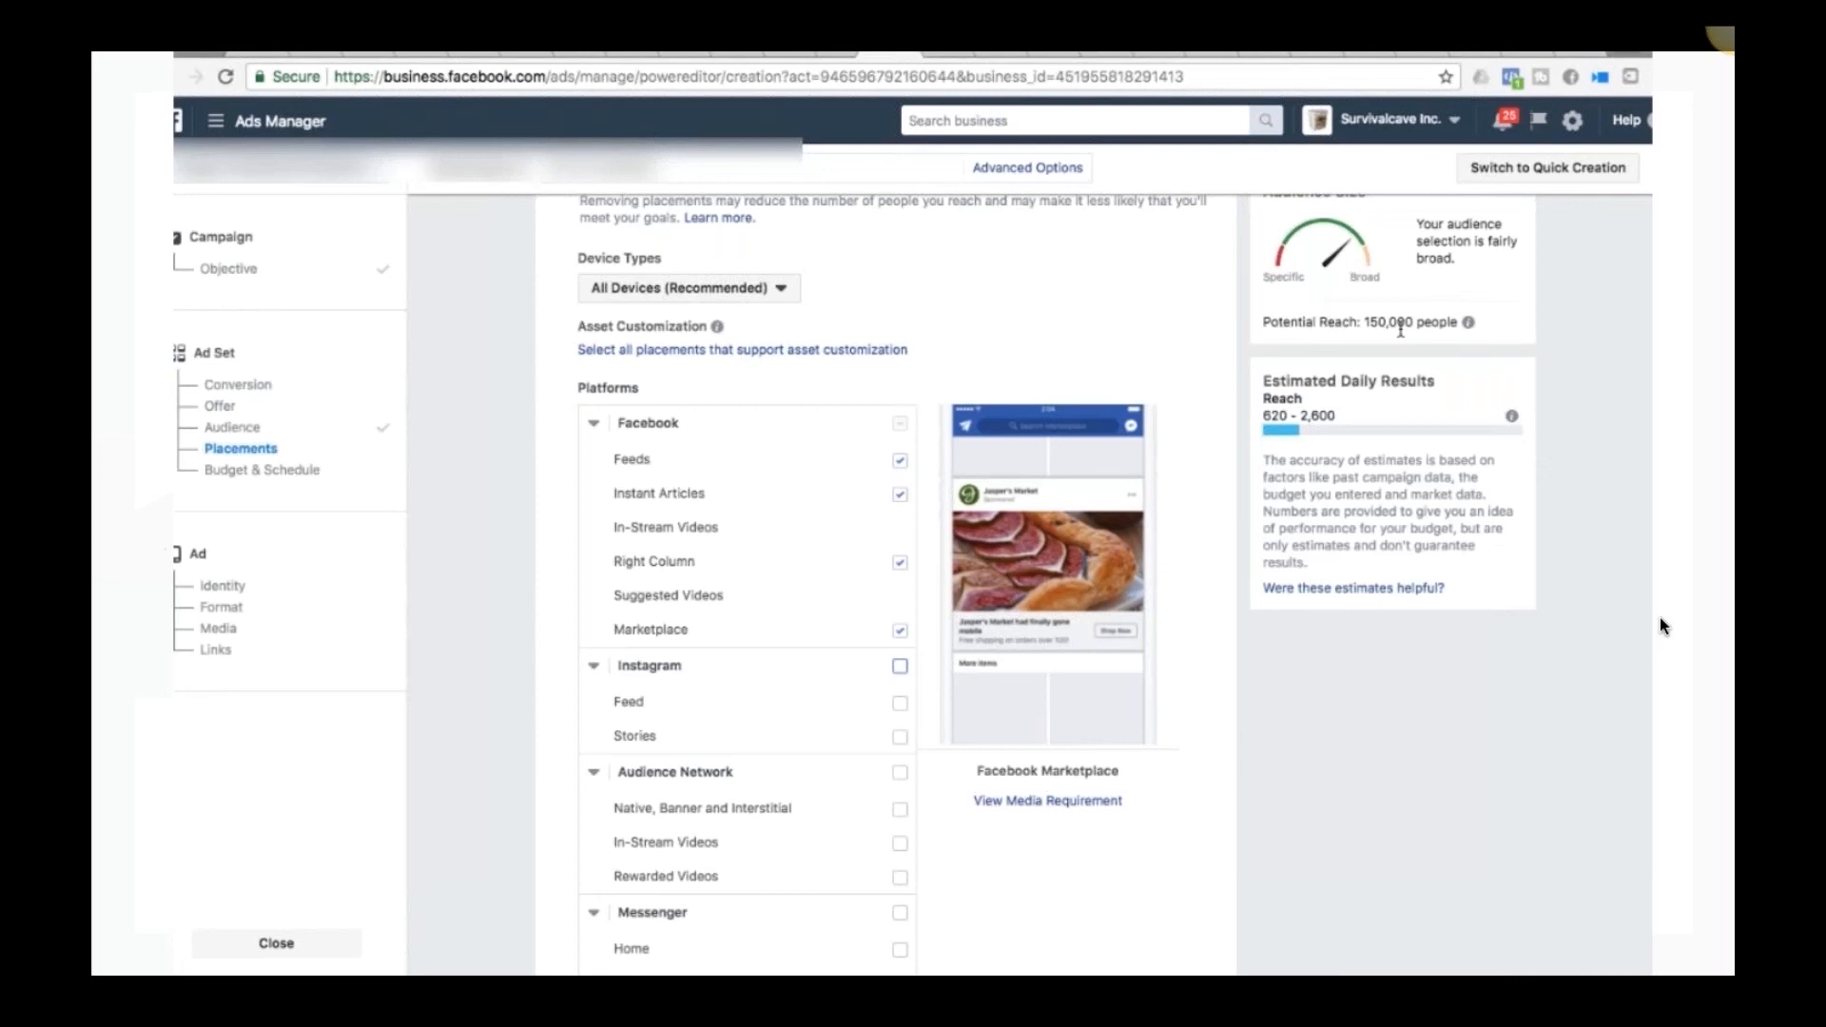
{"action": "left_click", "coordinate": [899, 494]}
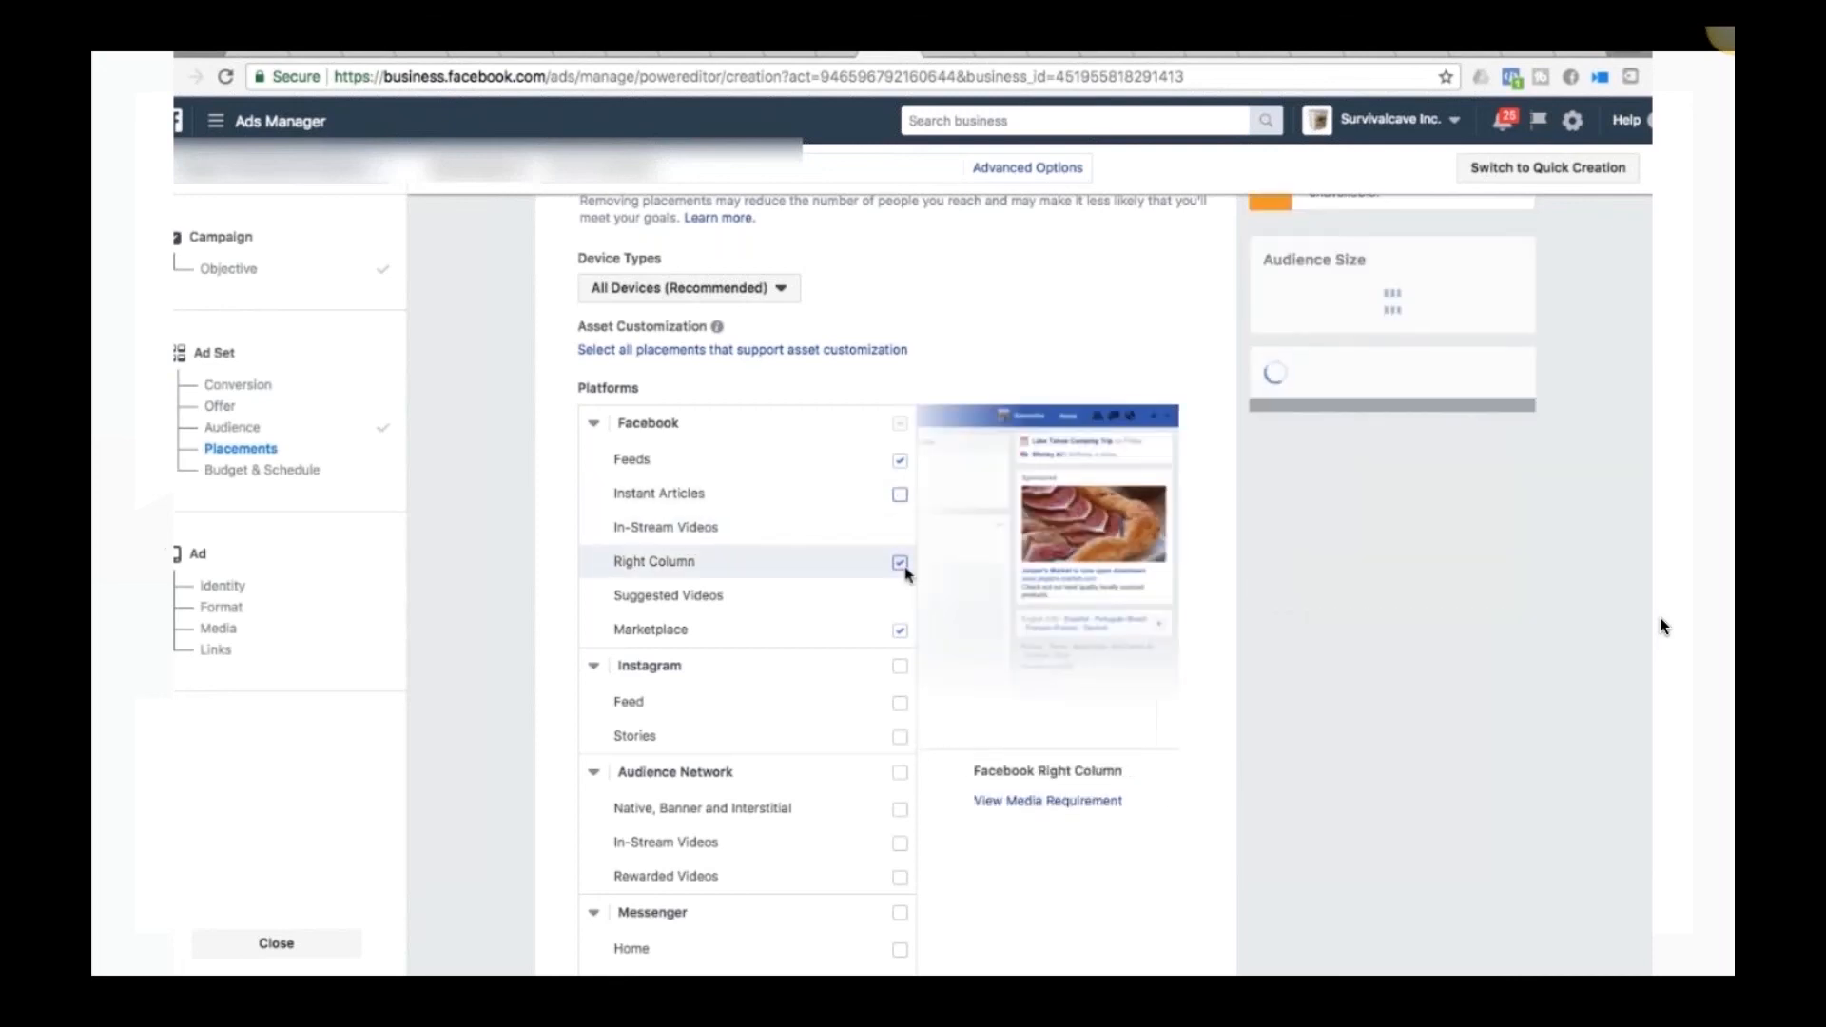
{"action": "left_click", "coordinate": [900, 632]}
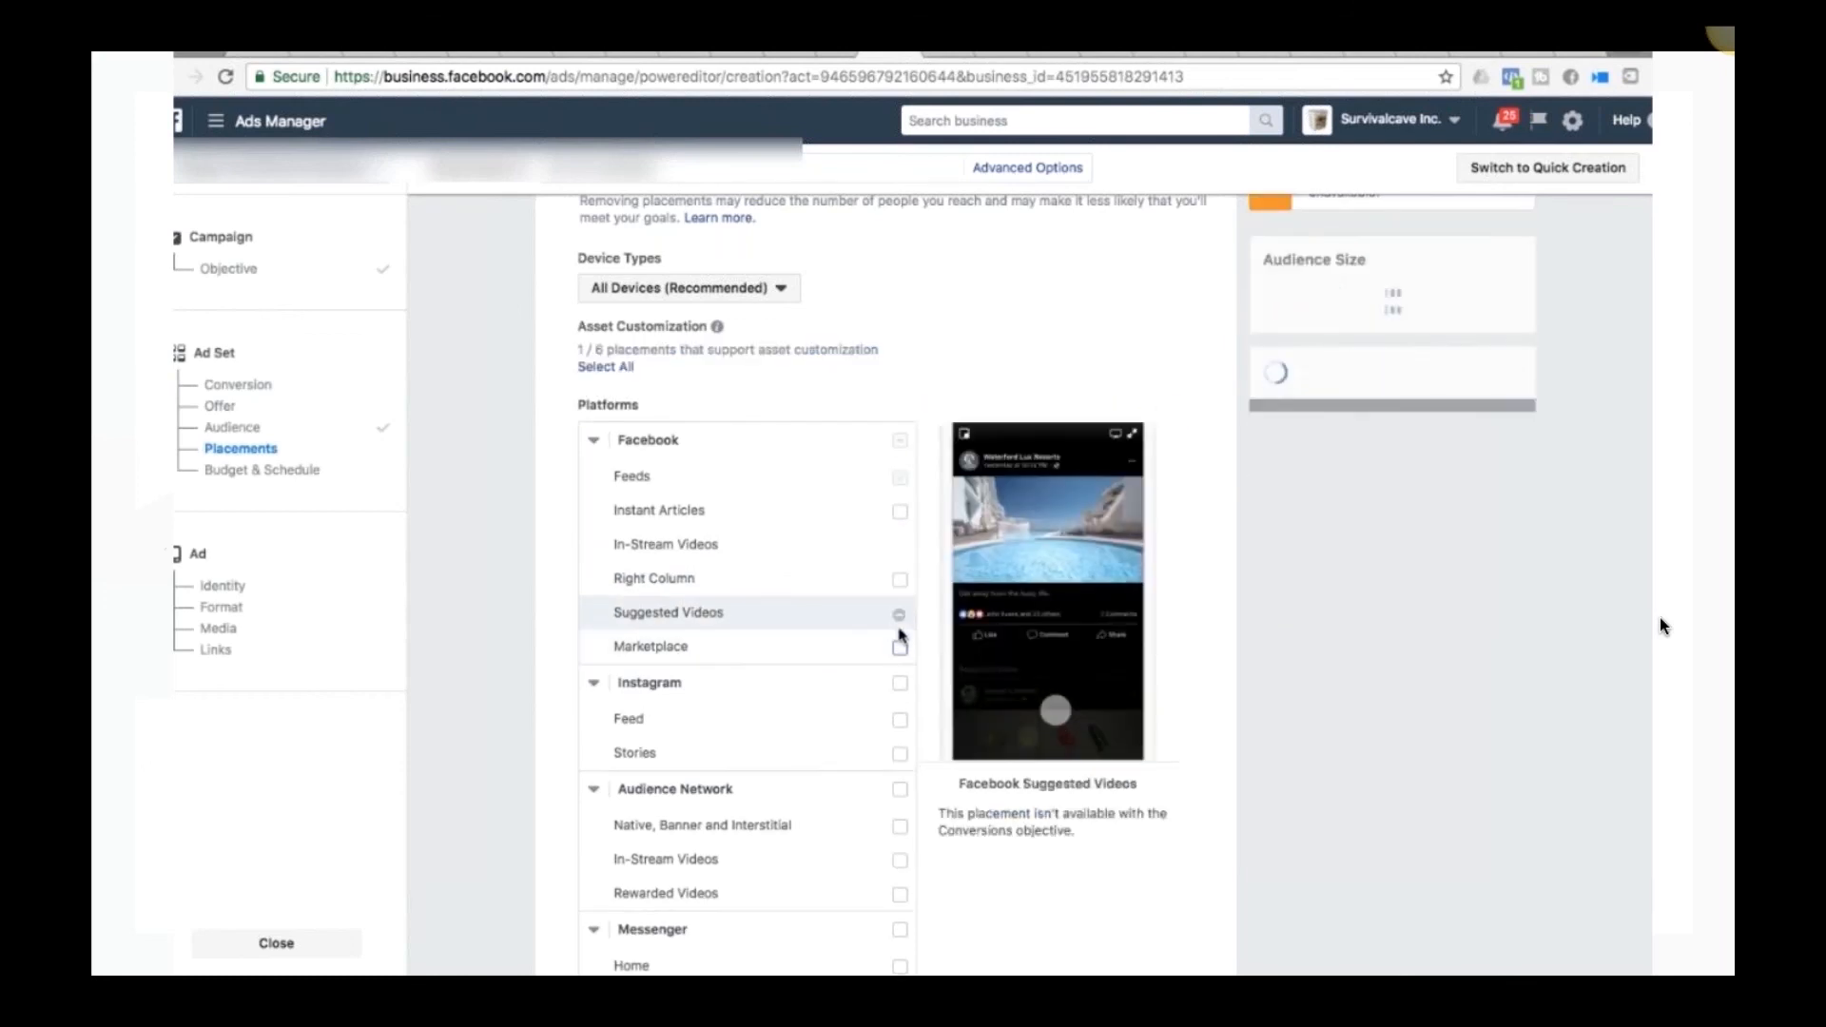
Step: Add The CrossFit Games to the included interests and remove it from the must-also-match group
{"action": "scroll", "coordinate": [899, 635], "scroll_direction": "up", "scroll_amount": 2}
{"action": "scroll", "coordinate": [900, 633], "scroll_direction": "up", "scroll_amount": 10}
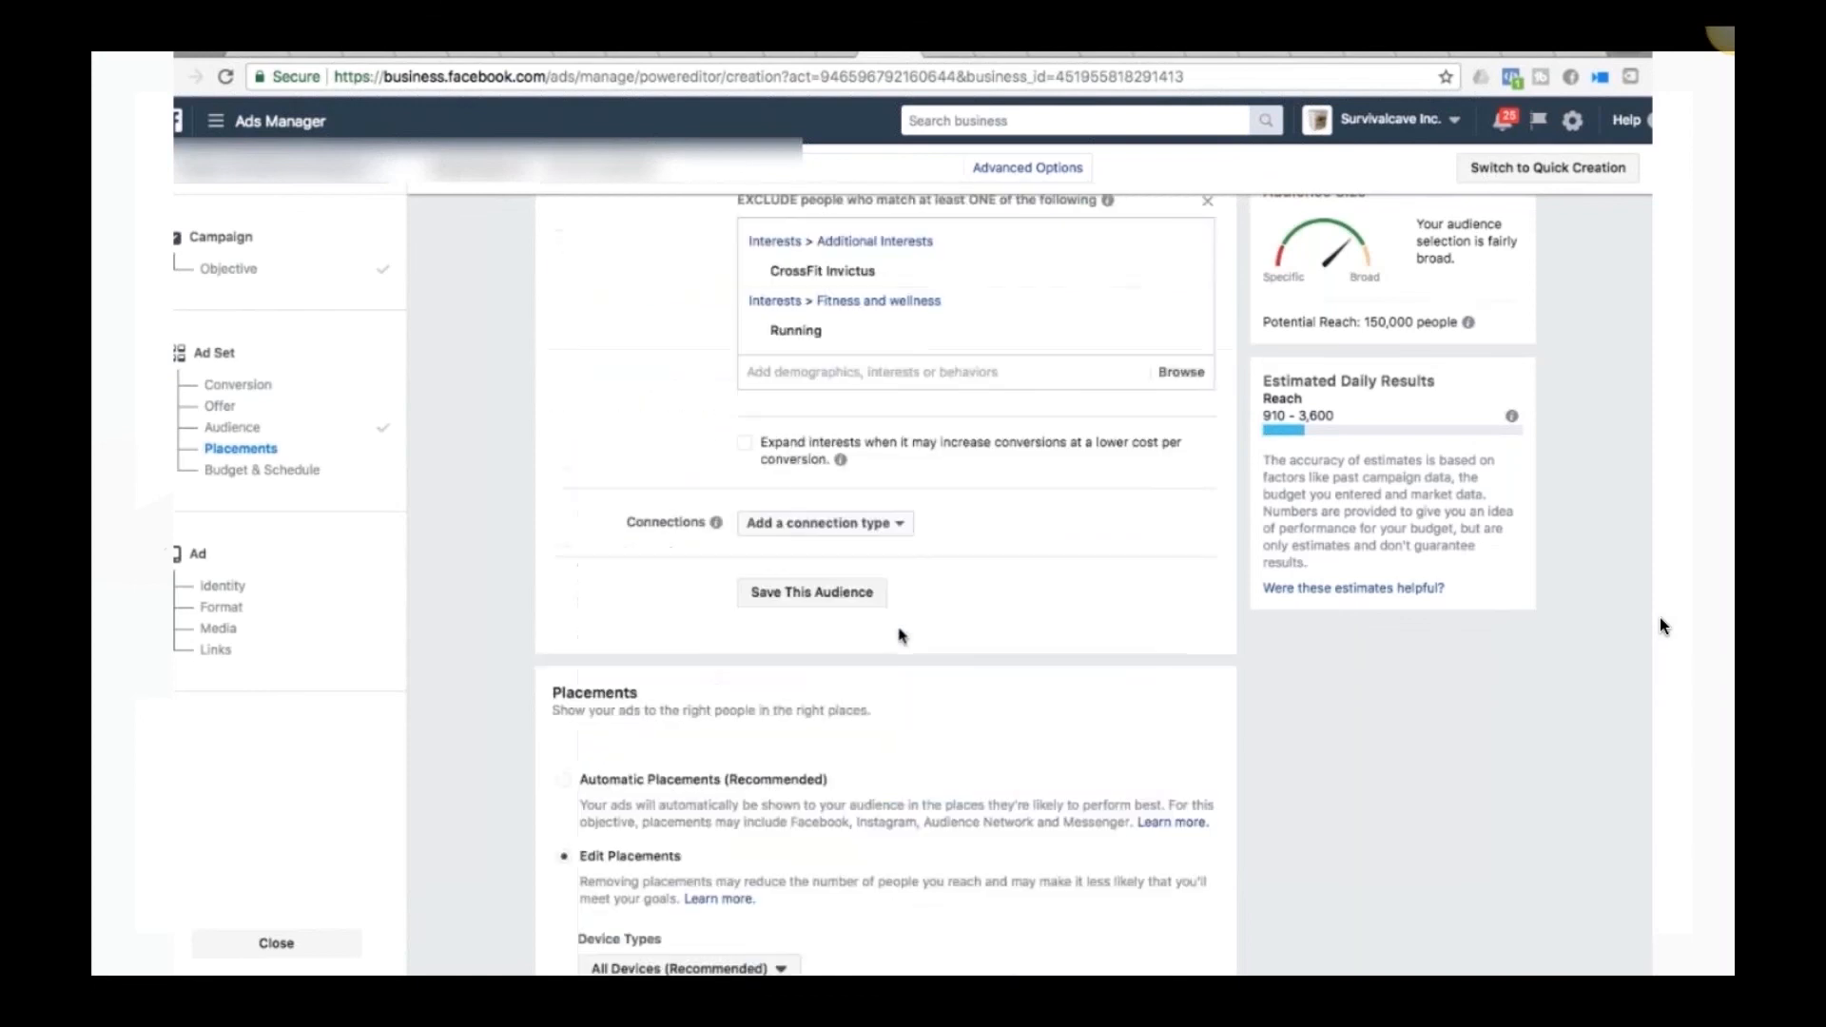
{"action": "scroll", "coordinate": [899, 630], "scroll_direction": "up", "scroll_amount": 5}
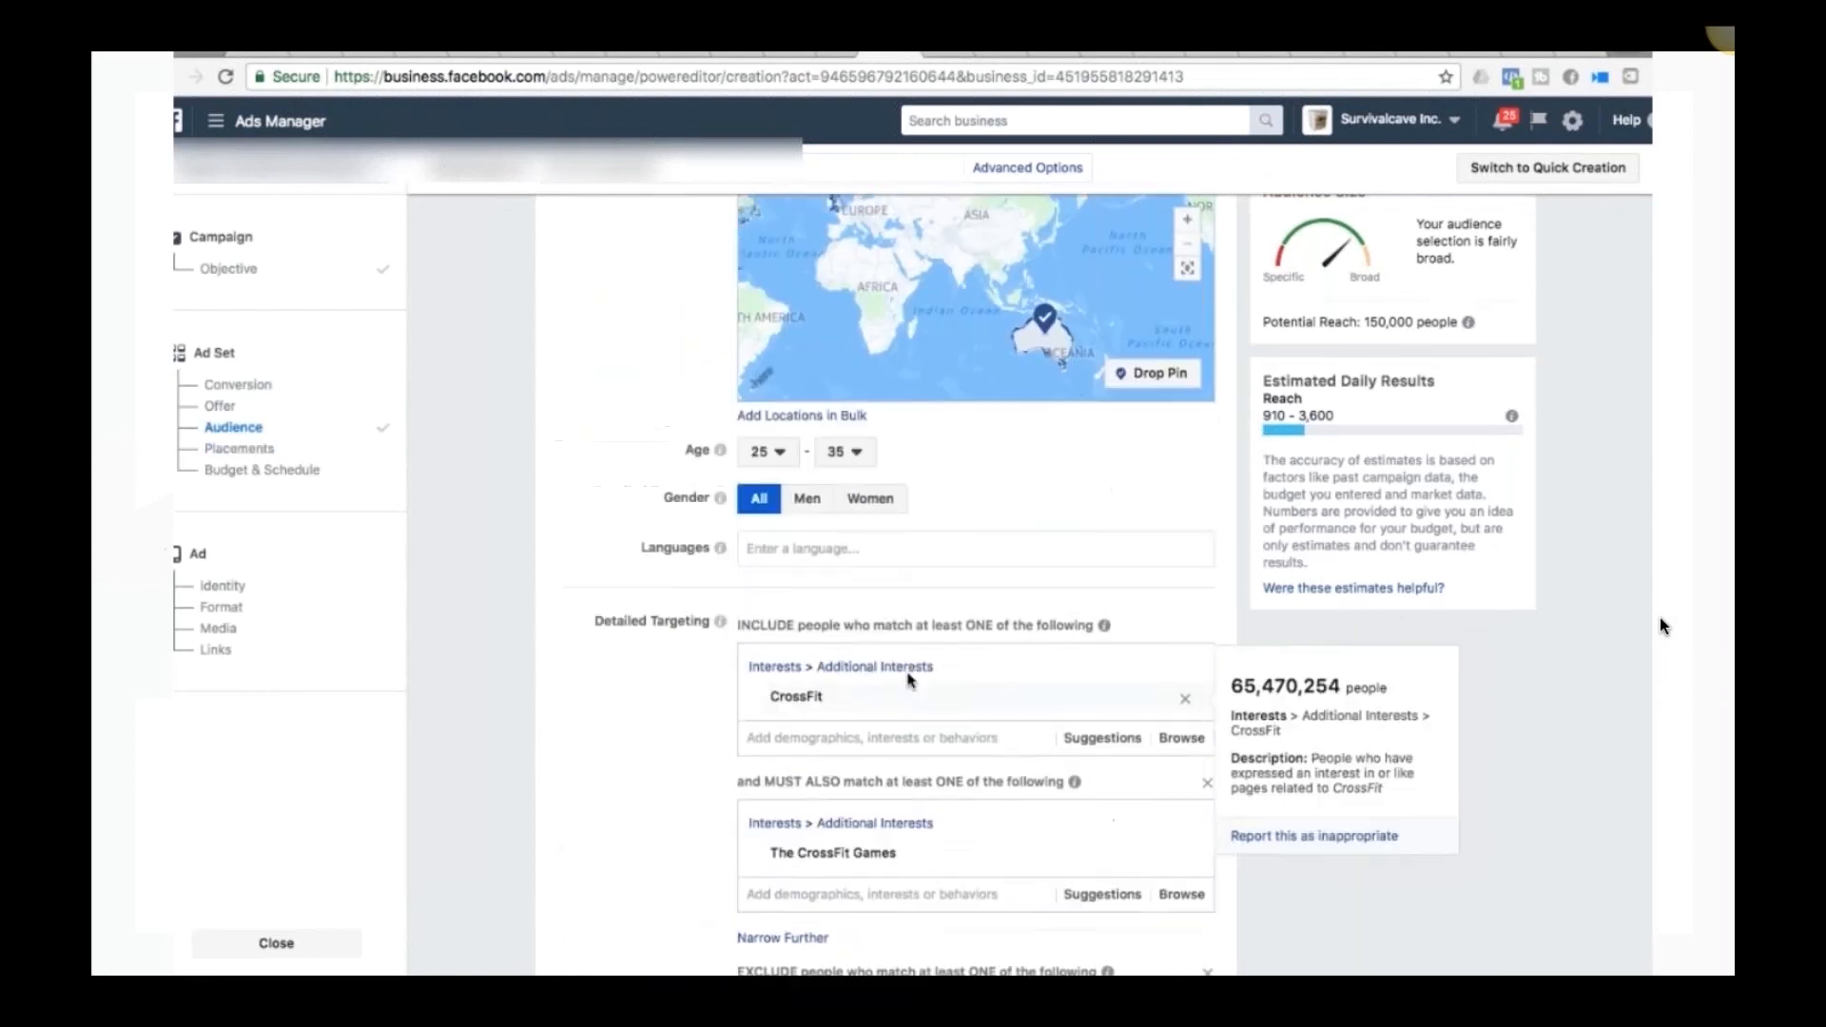
{"action": "scroll", "coordinate": [951, 803], "scroll_direction": "up", "scroll_amount": 2}
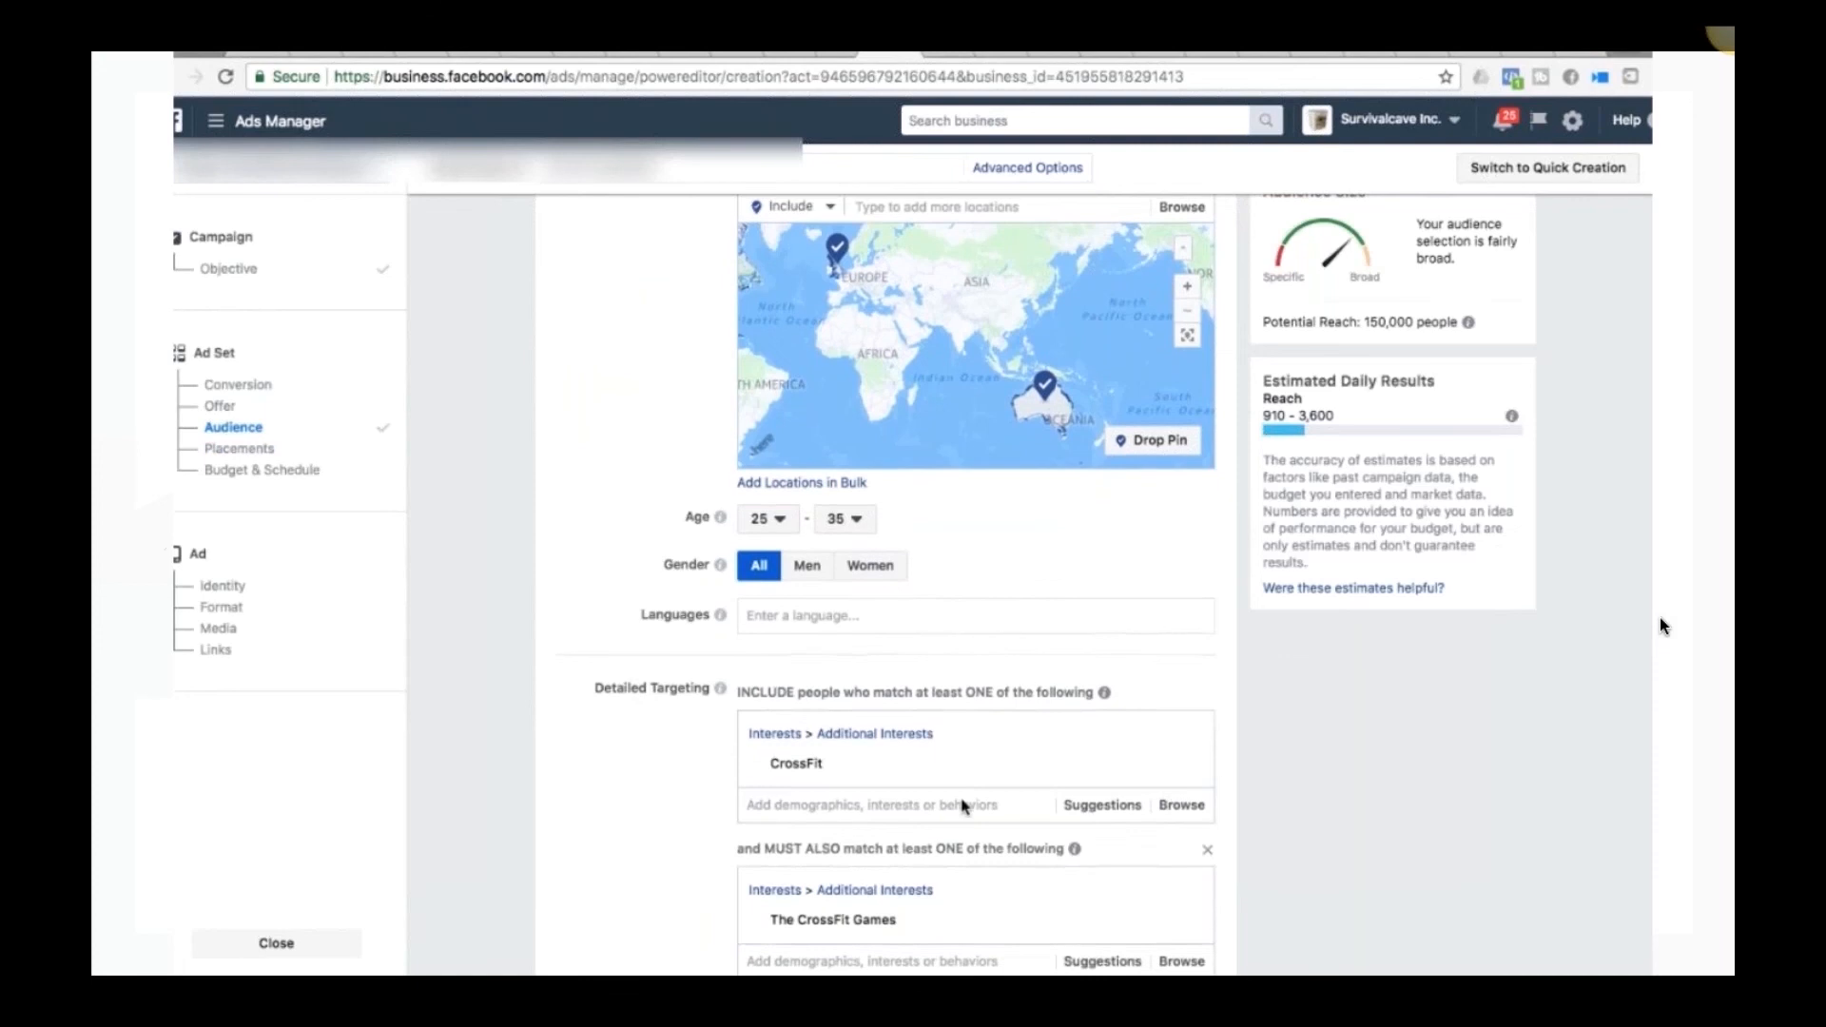
{"action": "scroll", "coordinate": [955, 707], "scroll_direction": "down", "scroll_amount": 3}
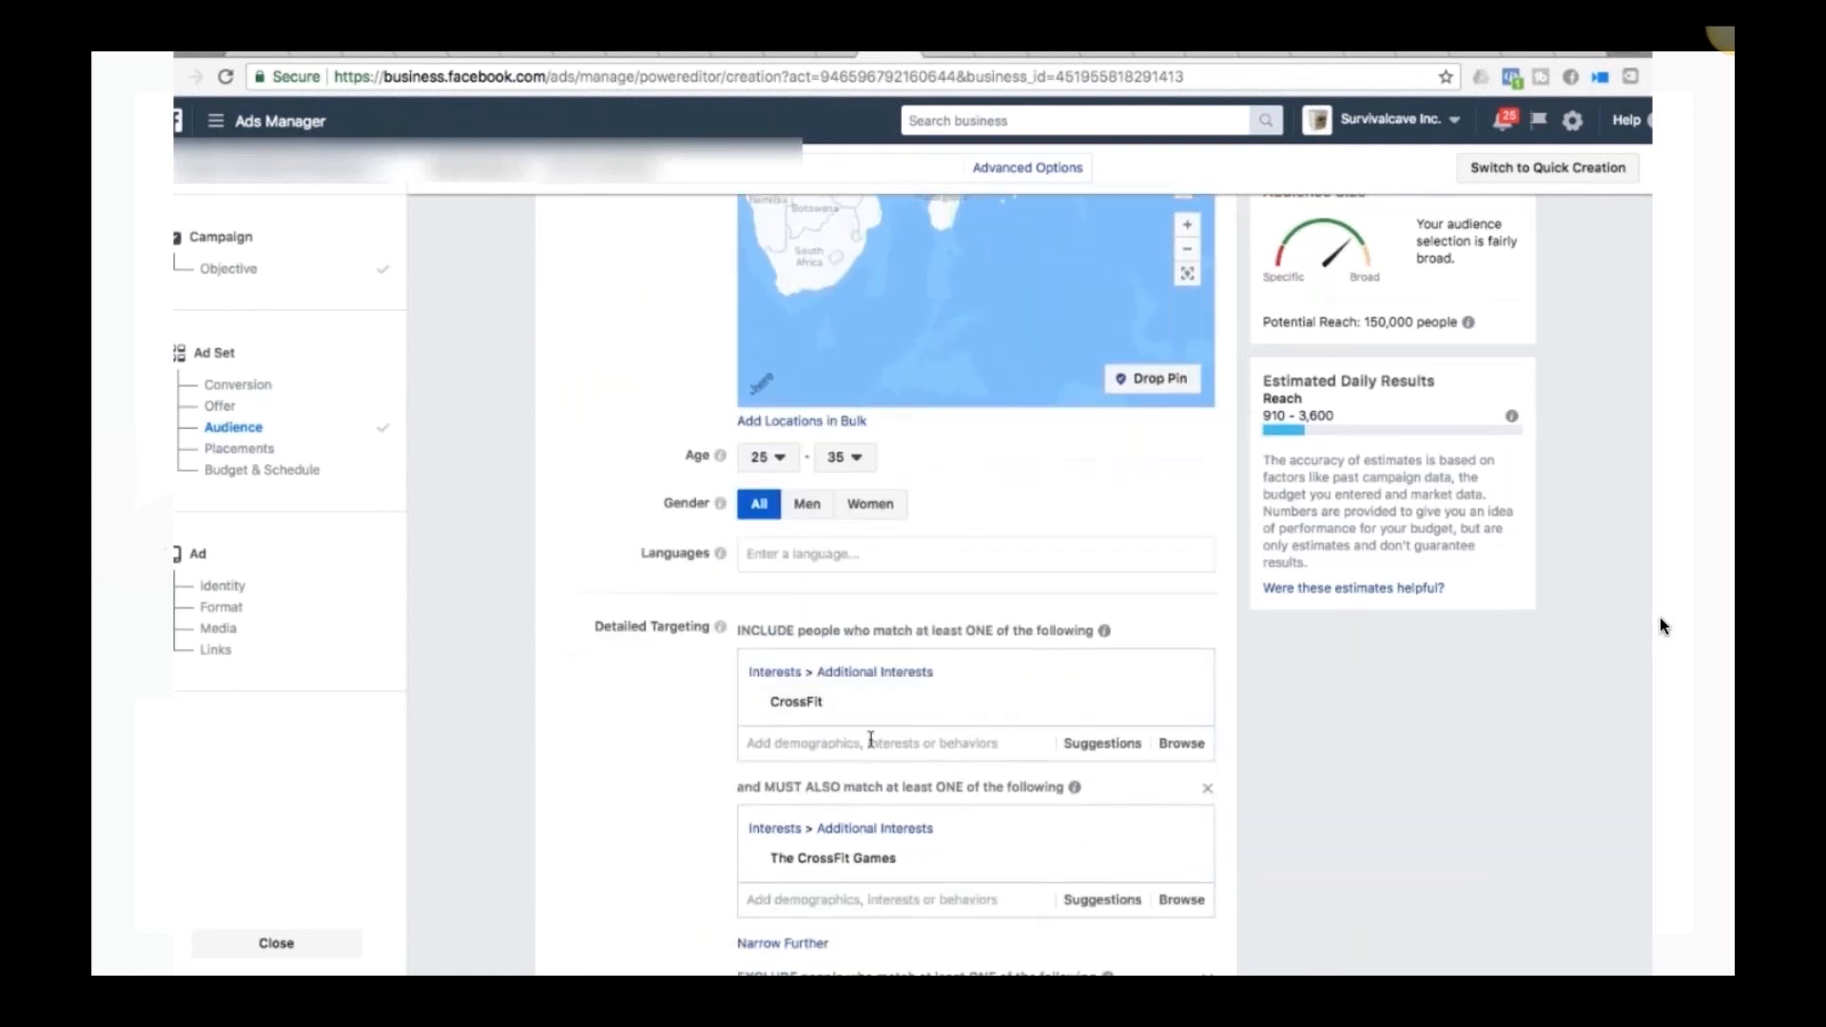
{"action": "type", "text": "crossfit"}
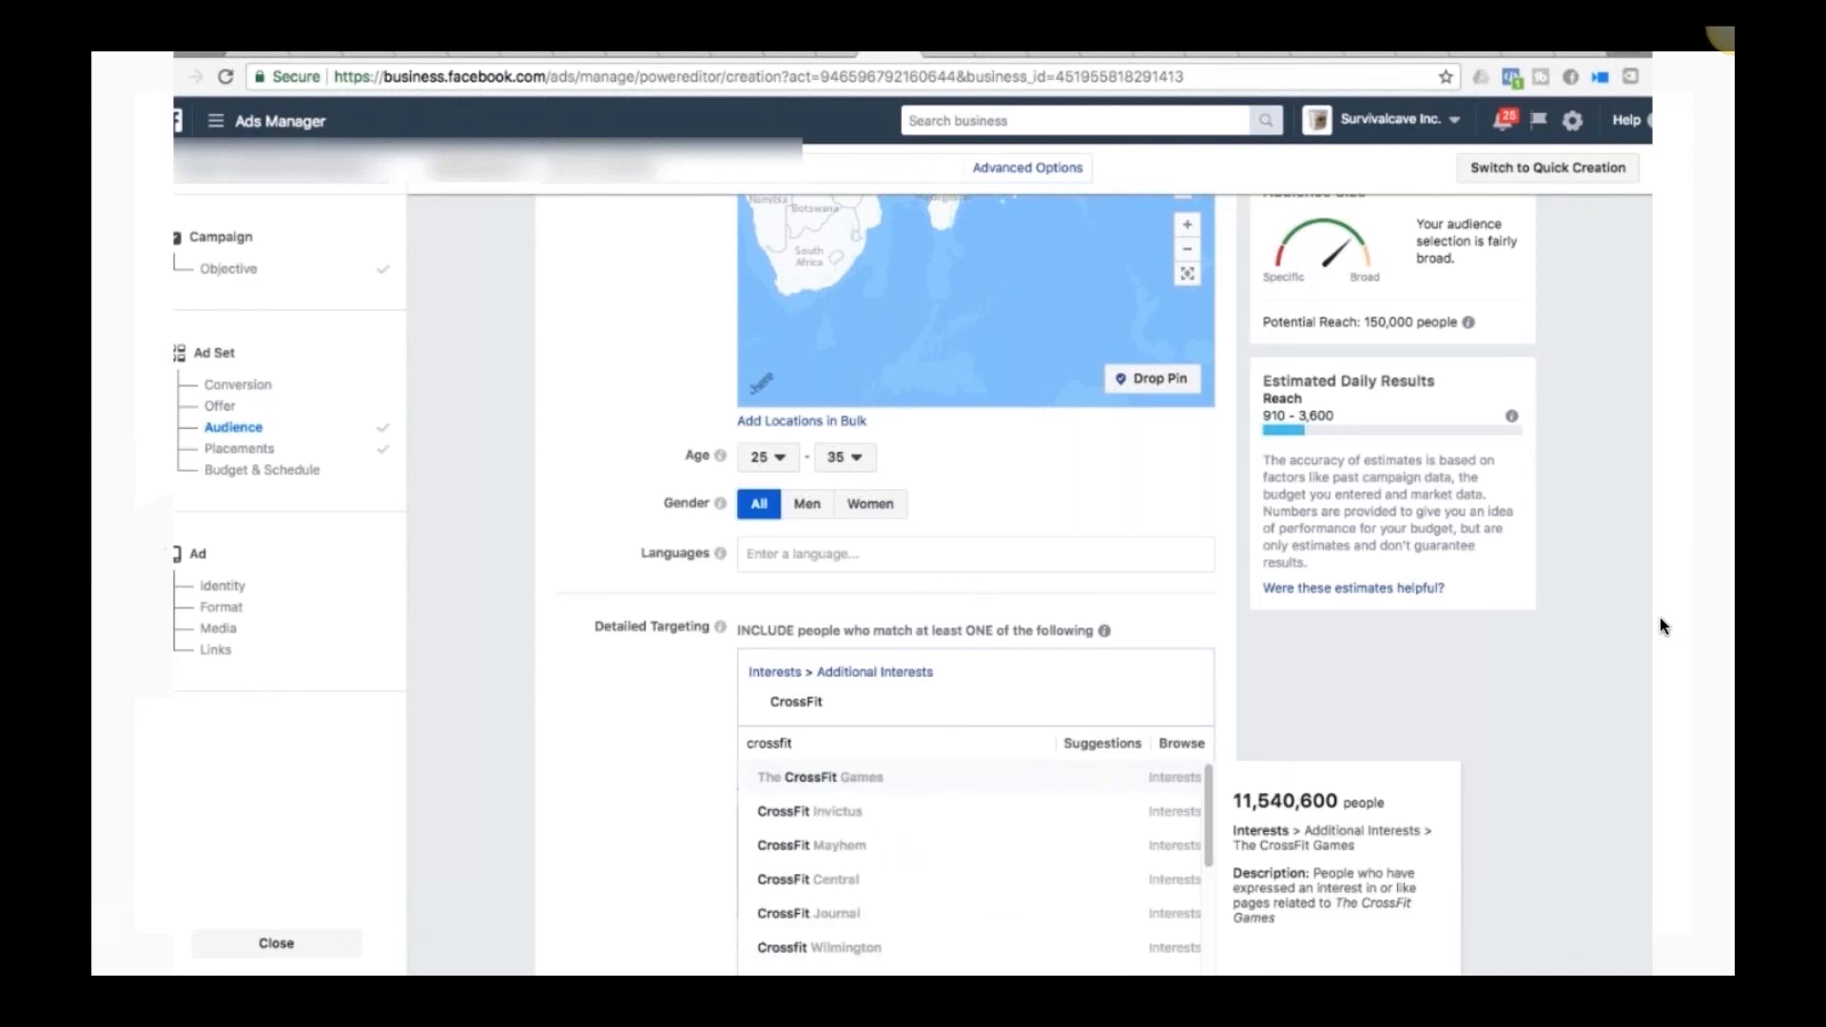
{"action": "left_click", "coordinate": [854, 781]}
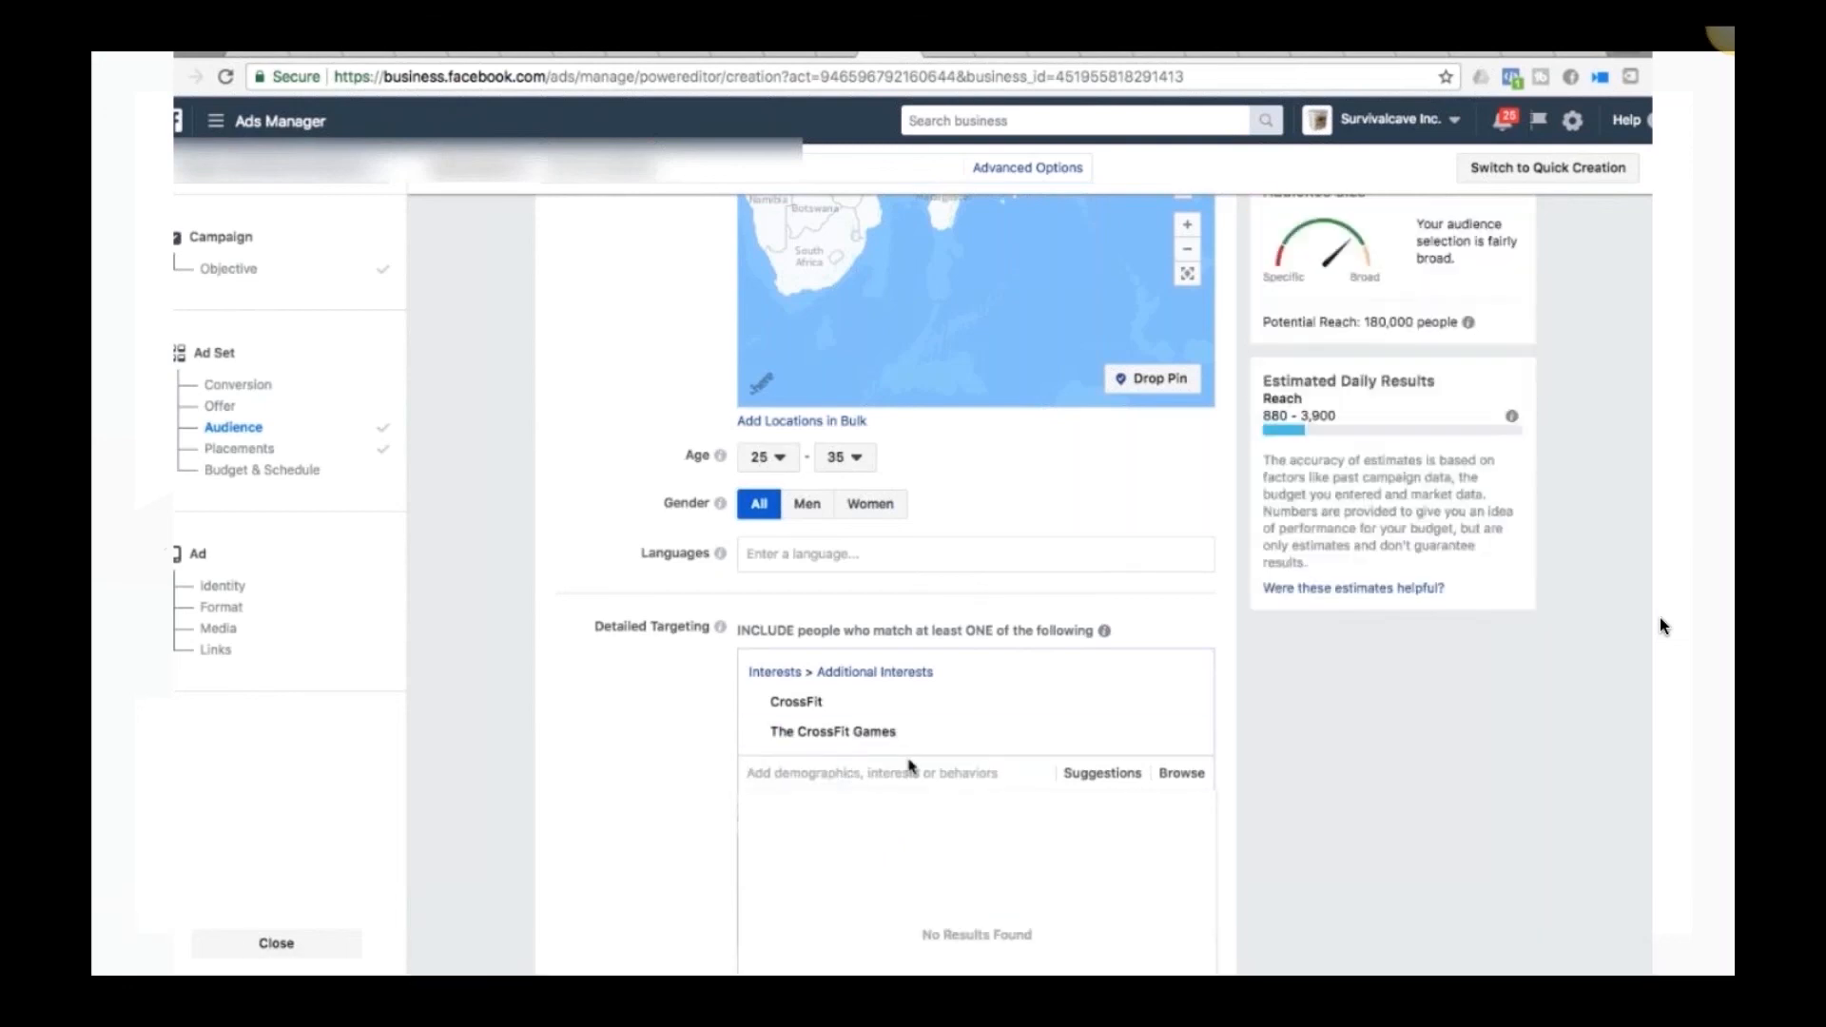
{"action": "scroll", "coordinate": [836, 770], "scroll_direction": "down", "scroll_amount": 2}
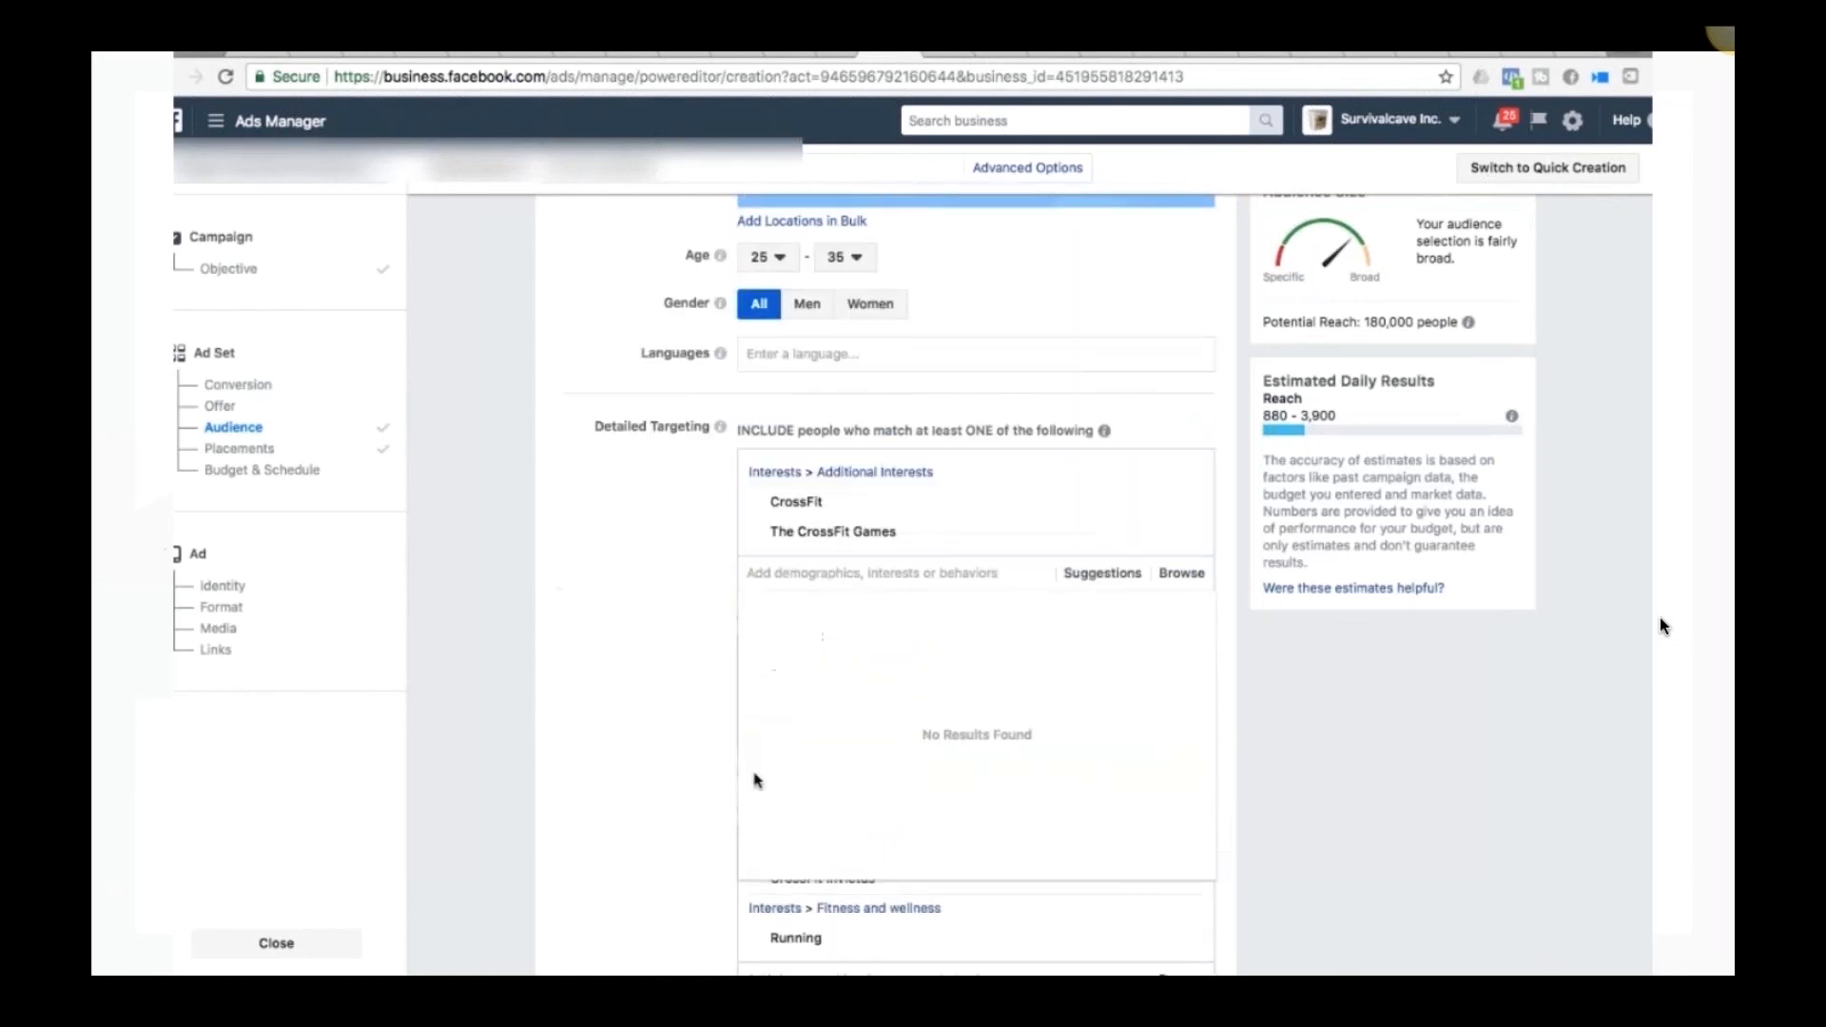
{"action": "left_click", "coordinate": [673, 747]}
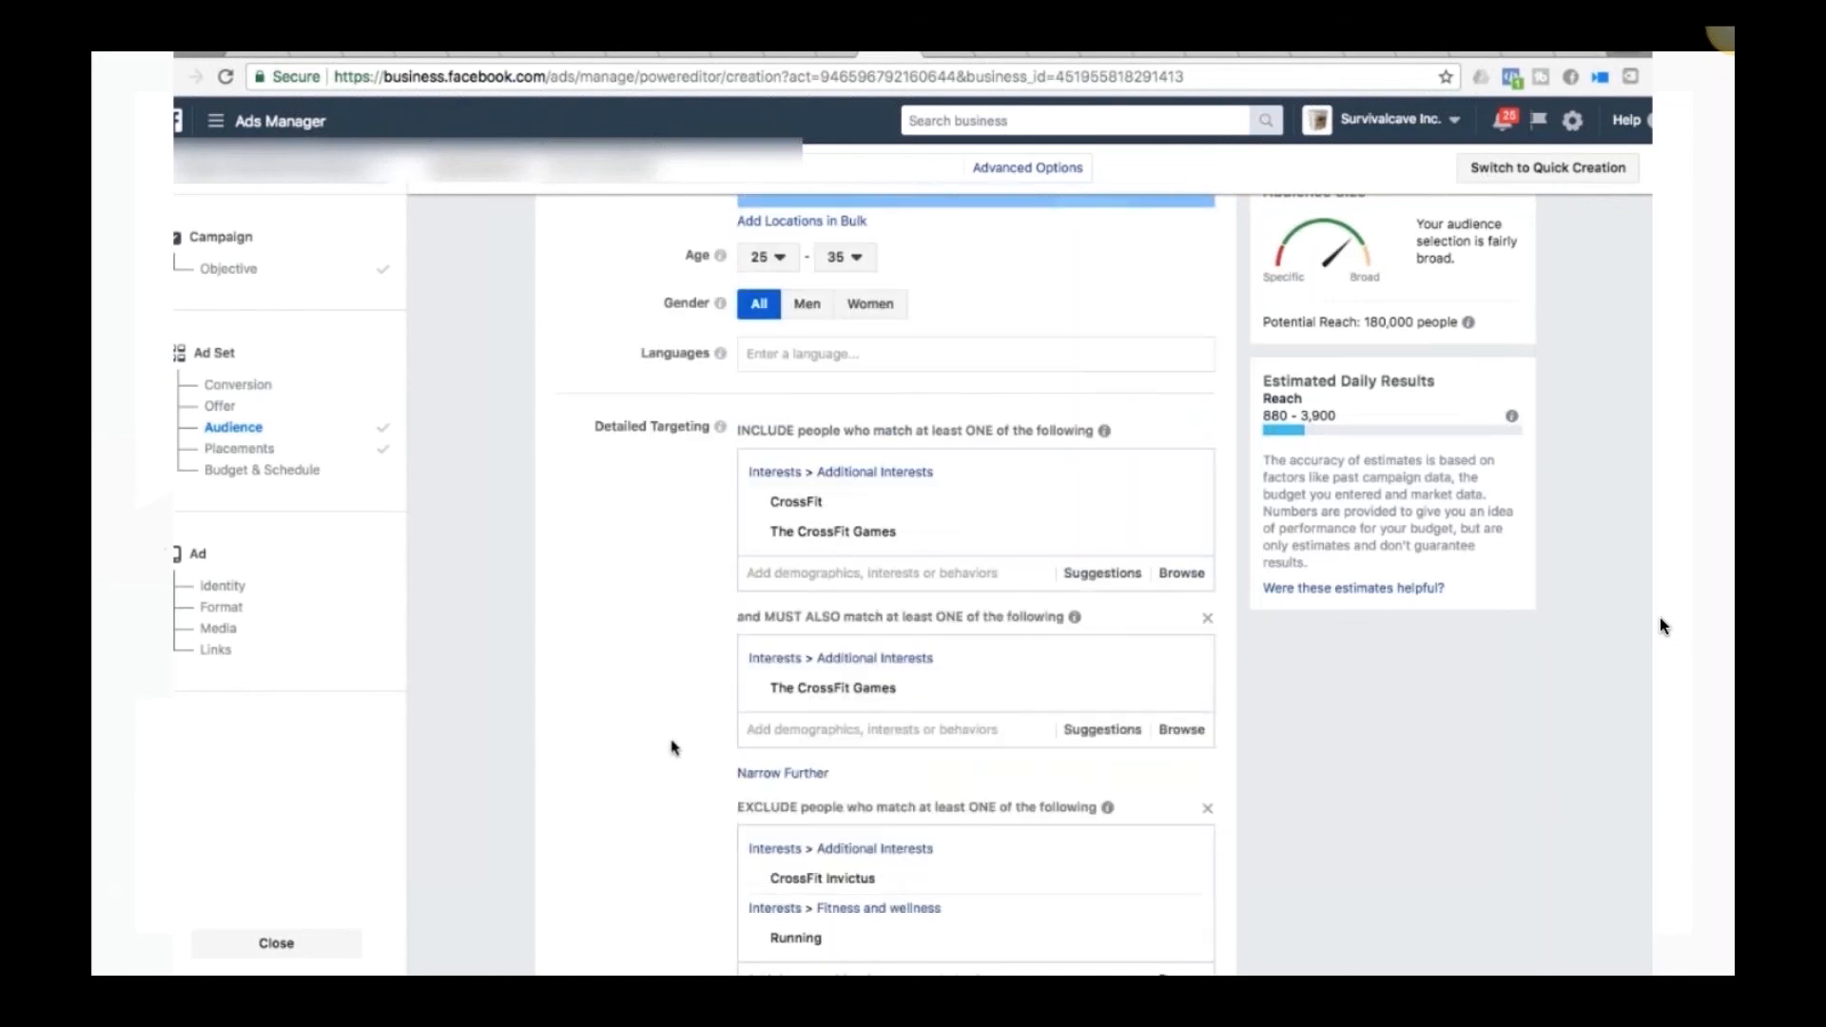
{"action": "left_click", "coordinate": [1184, 692]}
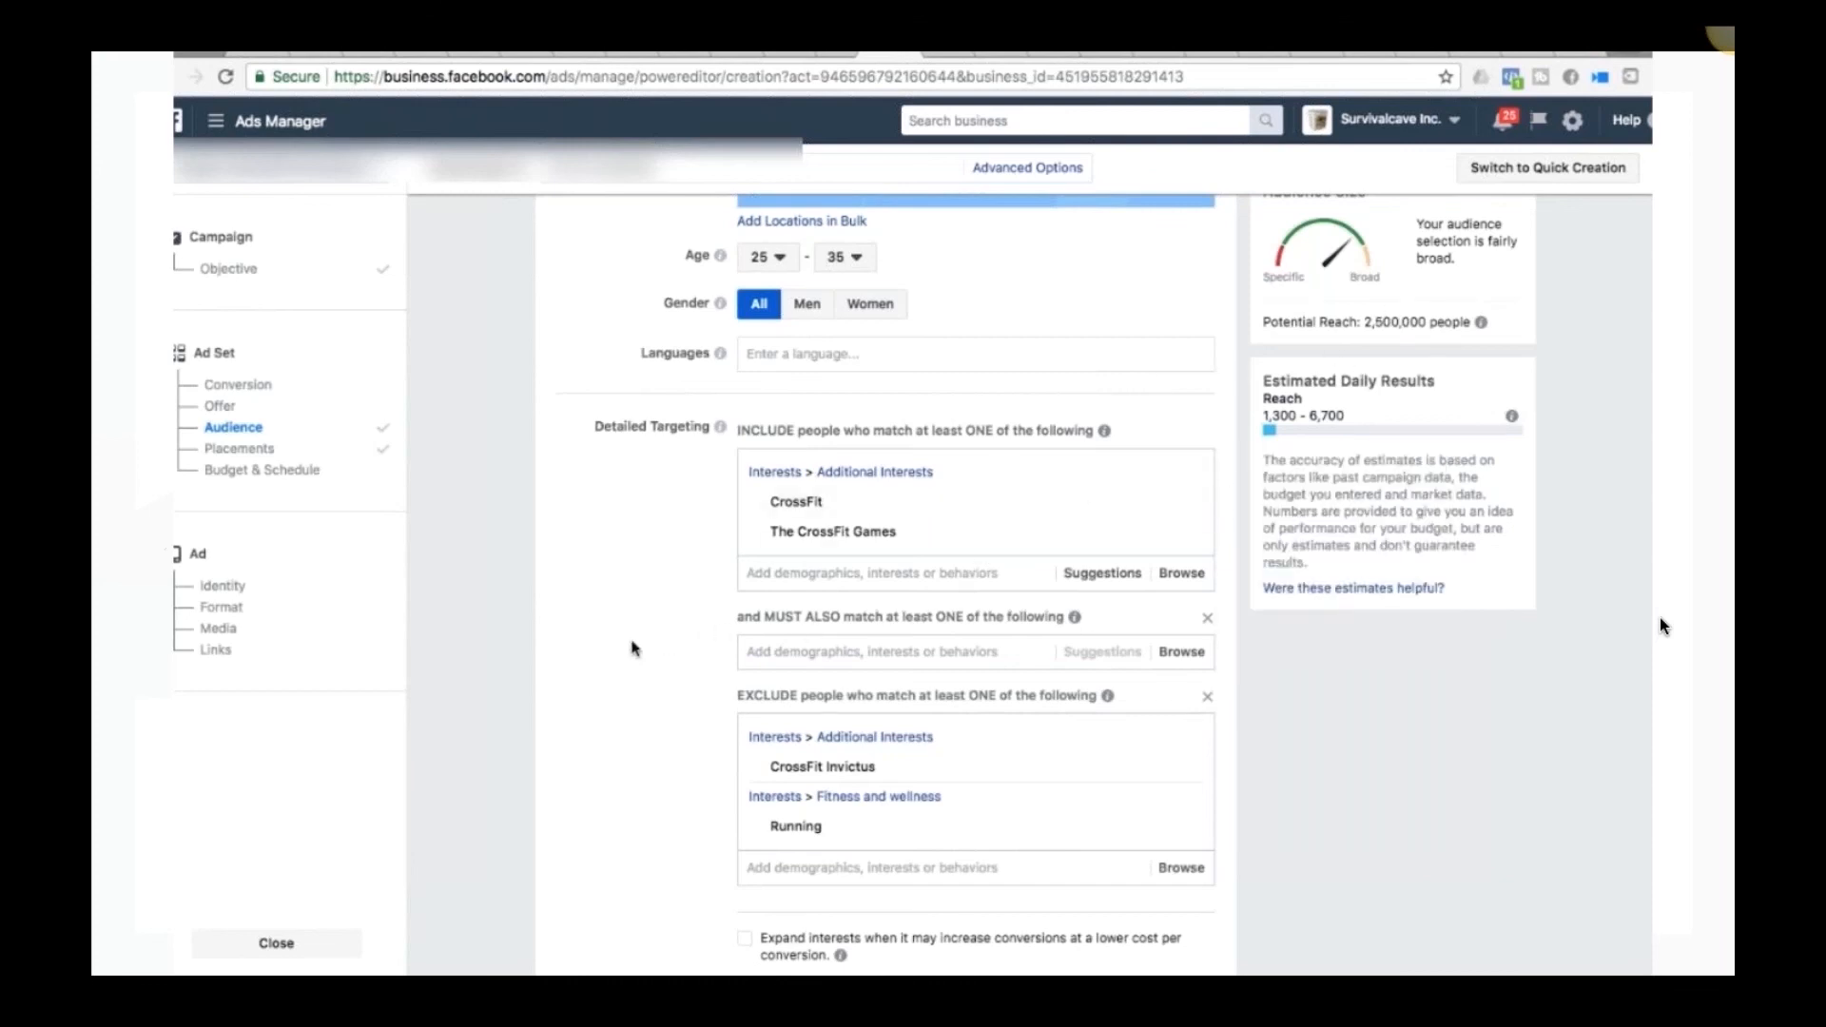
Step: Review the placement platforms and the choices for specific mobile devices and operating systems
{"action": "scroll", "coordinate": [636, 648], "scroll_direction": "down", "scroll_amount": 8}
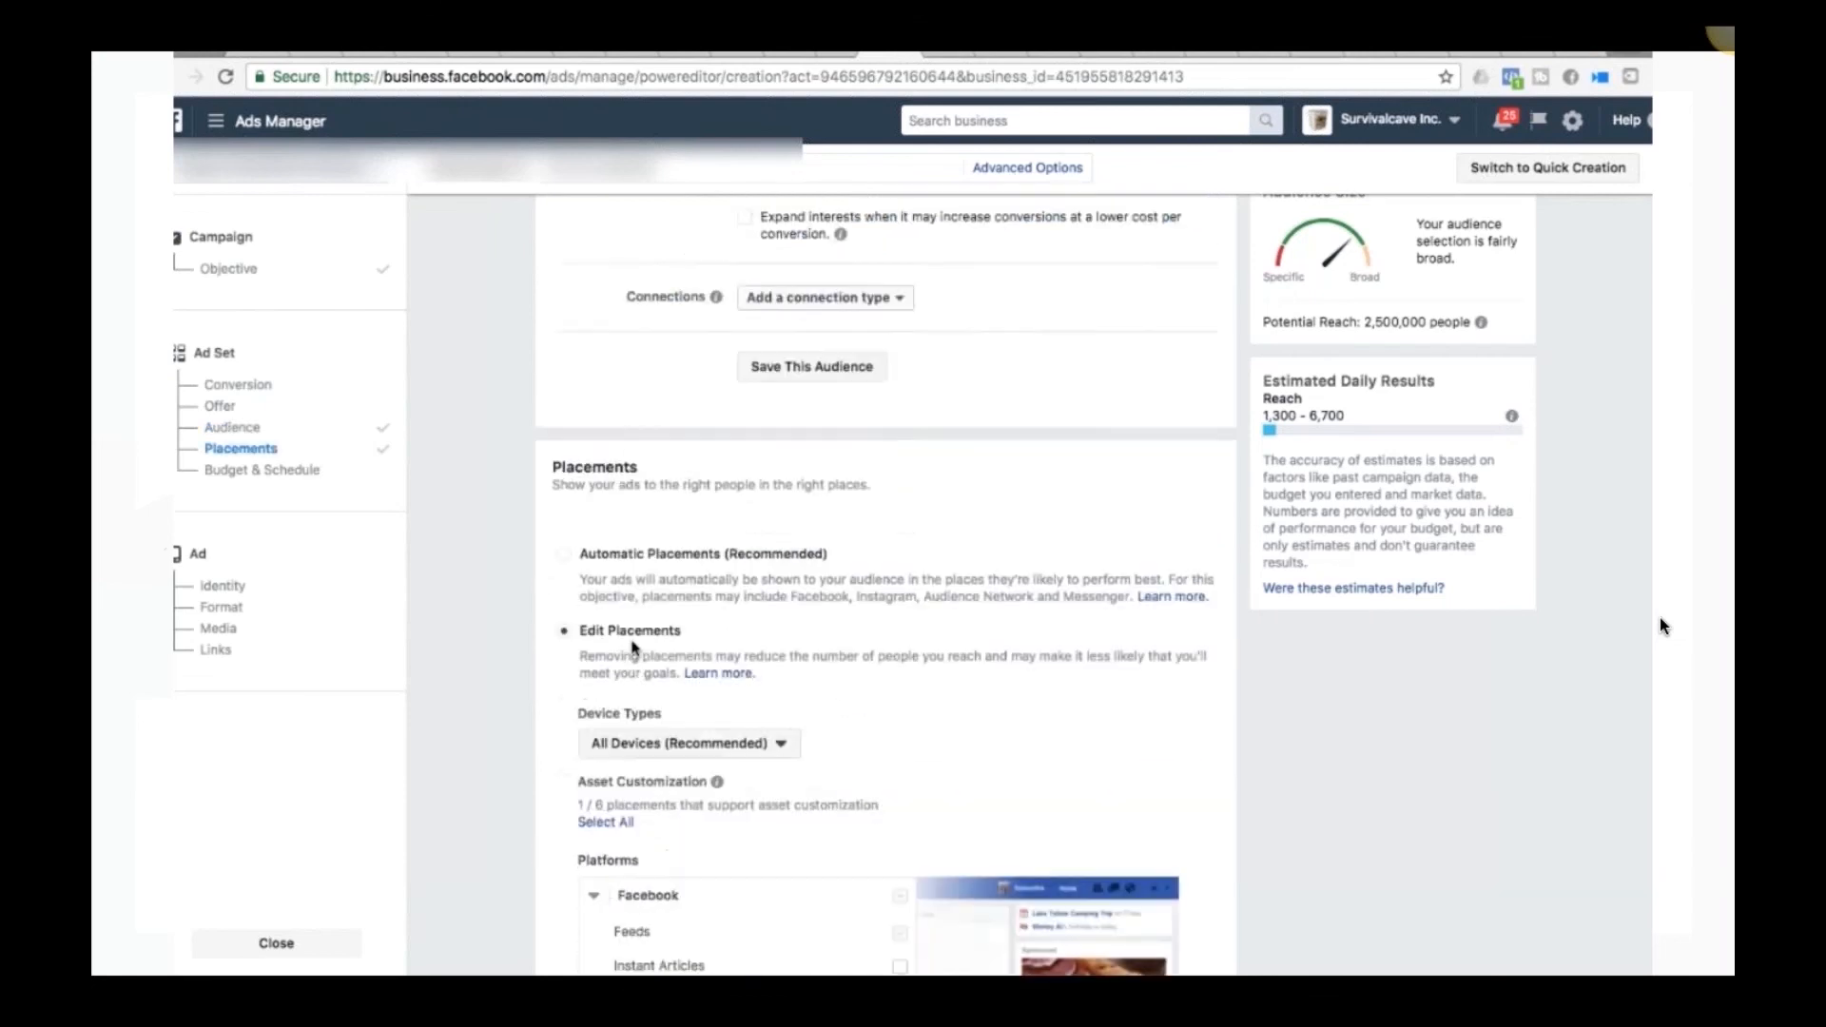
{"action": "scroll", "coordinate": [635, 649], "scroll_direction": "down", "scroll_amount": 4}
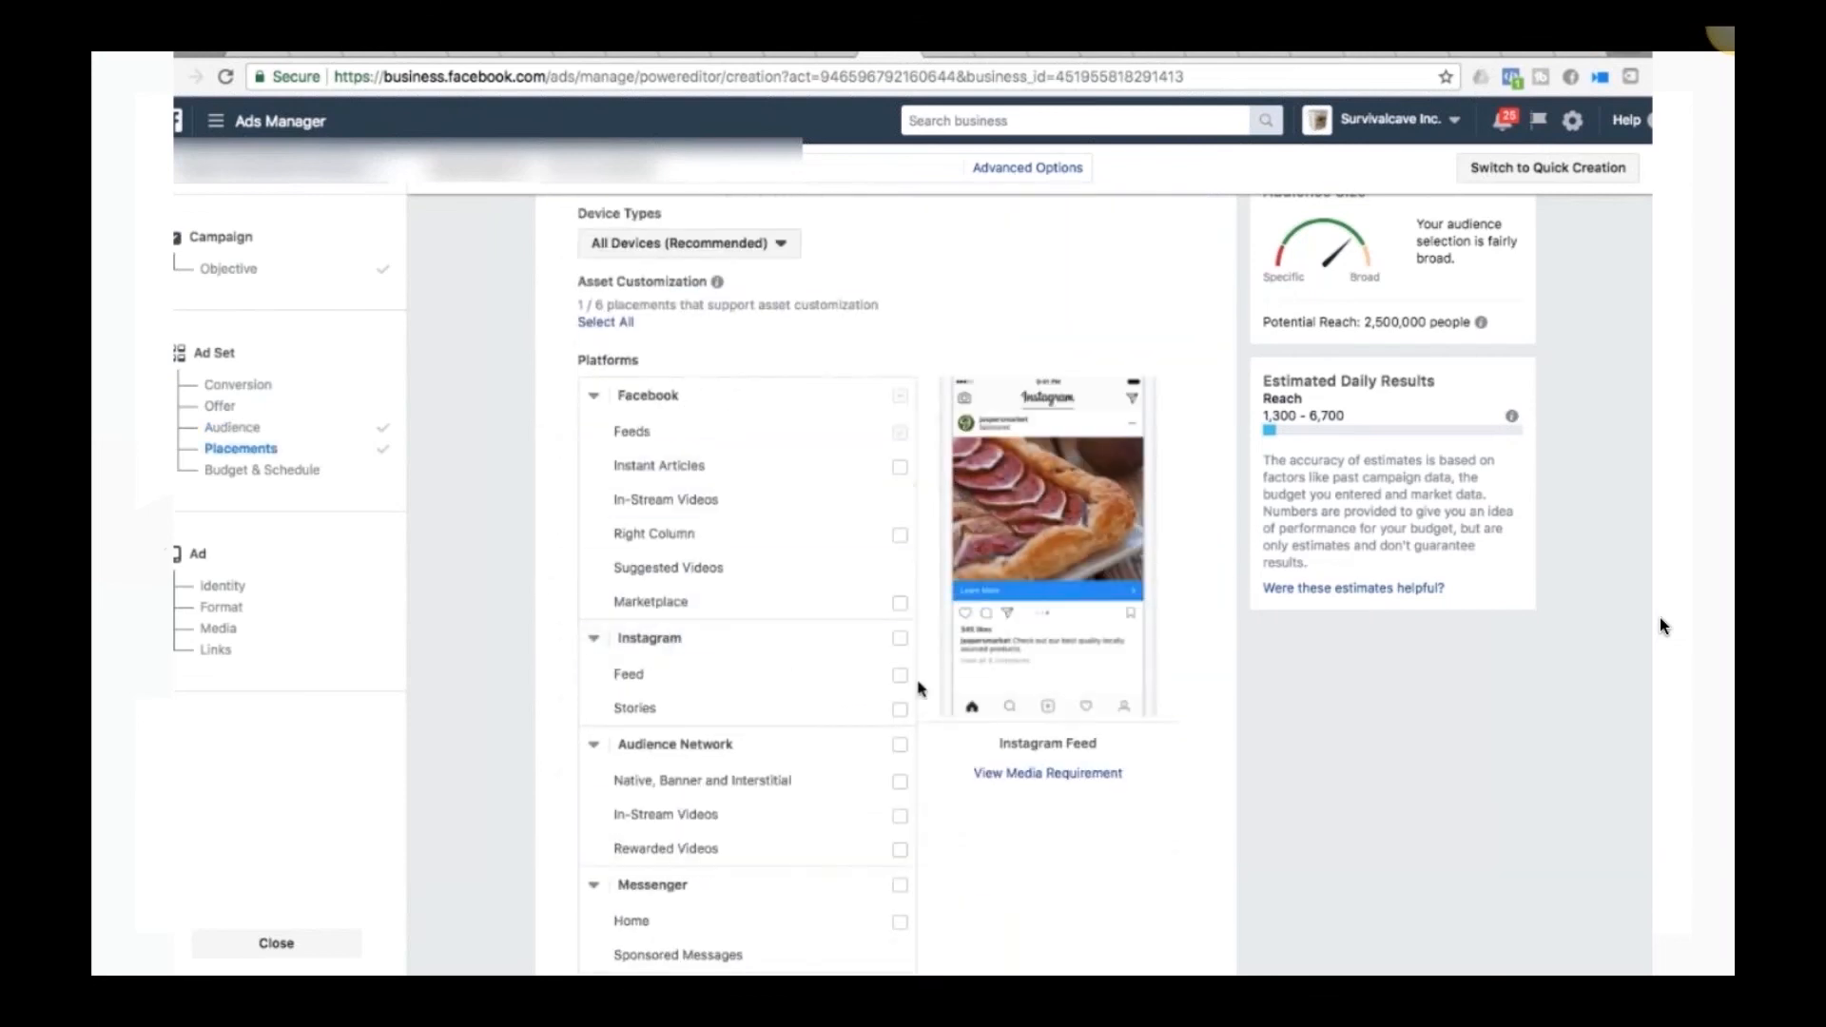
{"action": "scroll", "coordinate": [989, 806], "scroll_direction": "down", "scroll_amount": 5}
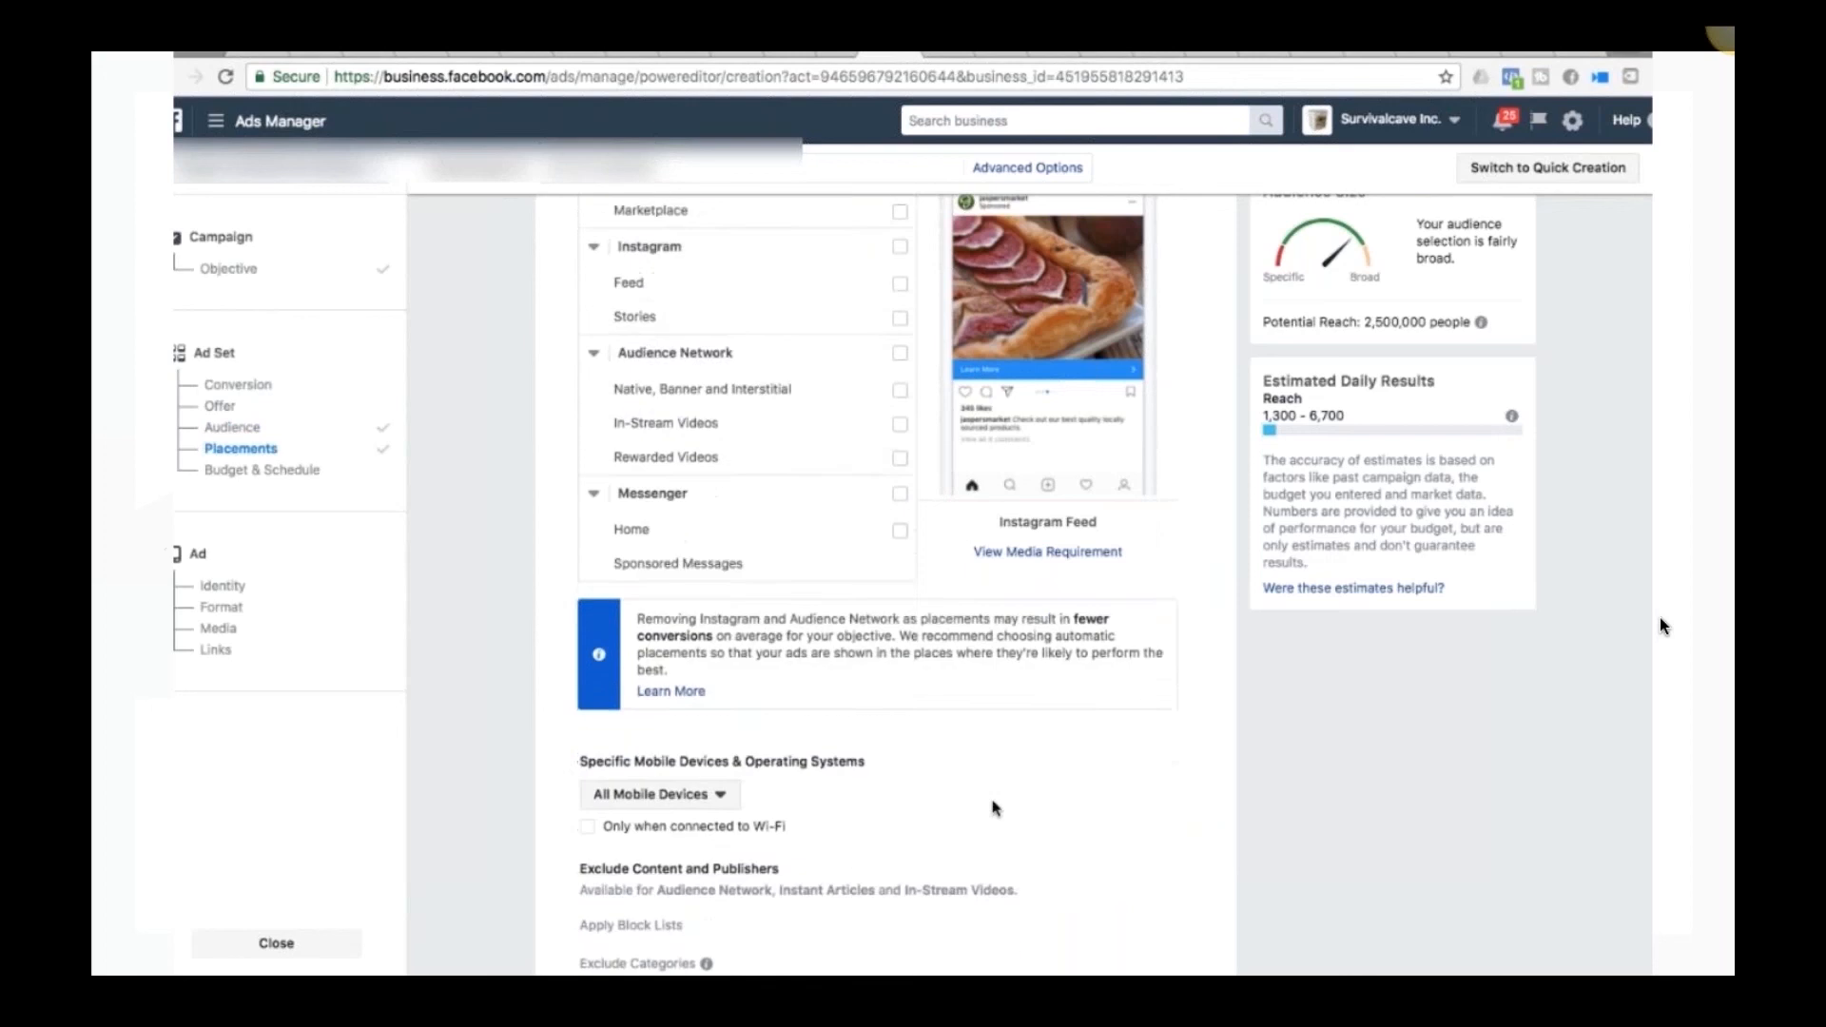
{"action": "scroll", "coordinate": [992, 807], "scroll_direction": "down", "scroll_amount": 1}
{"action": "left_click", "coordinate": [722, 601]}
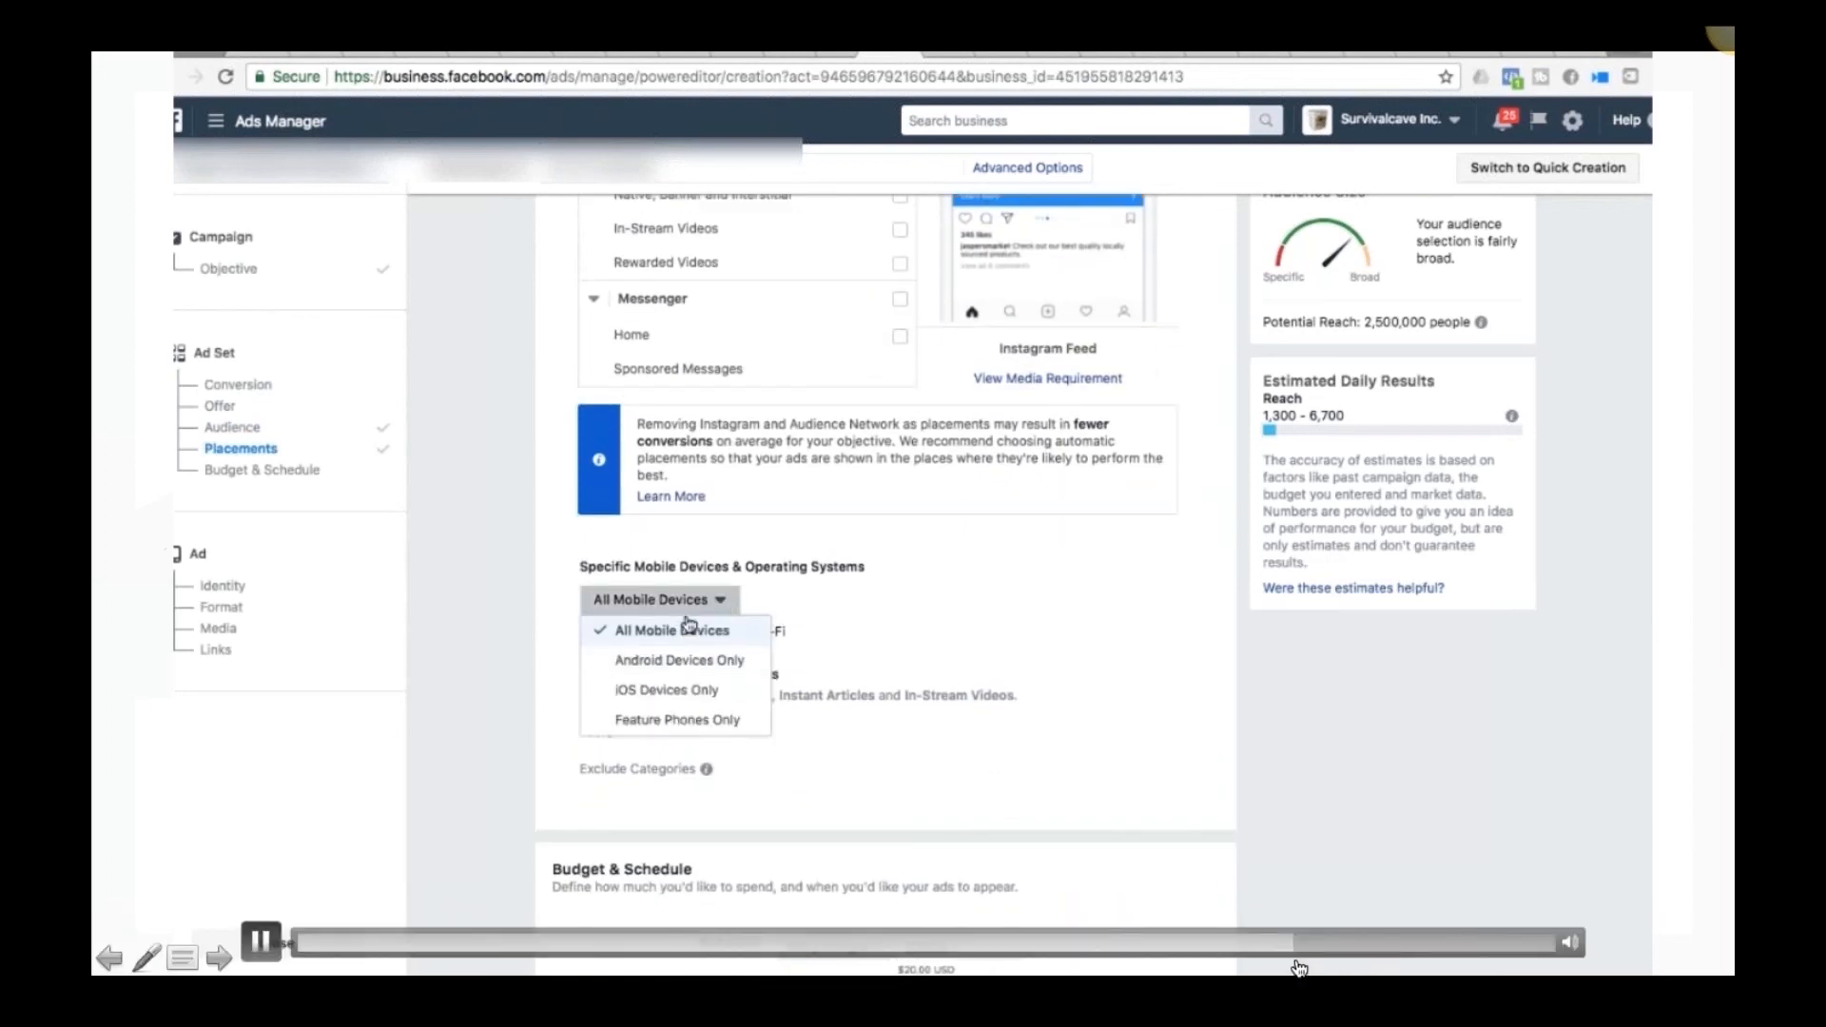
{"action": "left_click", "coordinate": [991, 598]}
Step: Set the ad set's daily budget to $5.00 and continue to the ad setup
{"action": "scroll", "coordinate": [992, 599], "scroll_direction": "down", "scroll_amount": 1}
{"action": "scroll", "coordinate": [990, 598], "scroll_direction": "down", "scroll_amount": 3}
{"action": "left_click", "coordinate": [917, 561]}
{"action": "triple_click", "coordinate": [921, 551]}
{"action": "type", "text": "5.00"}
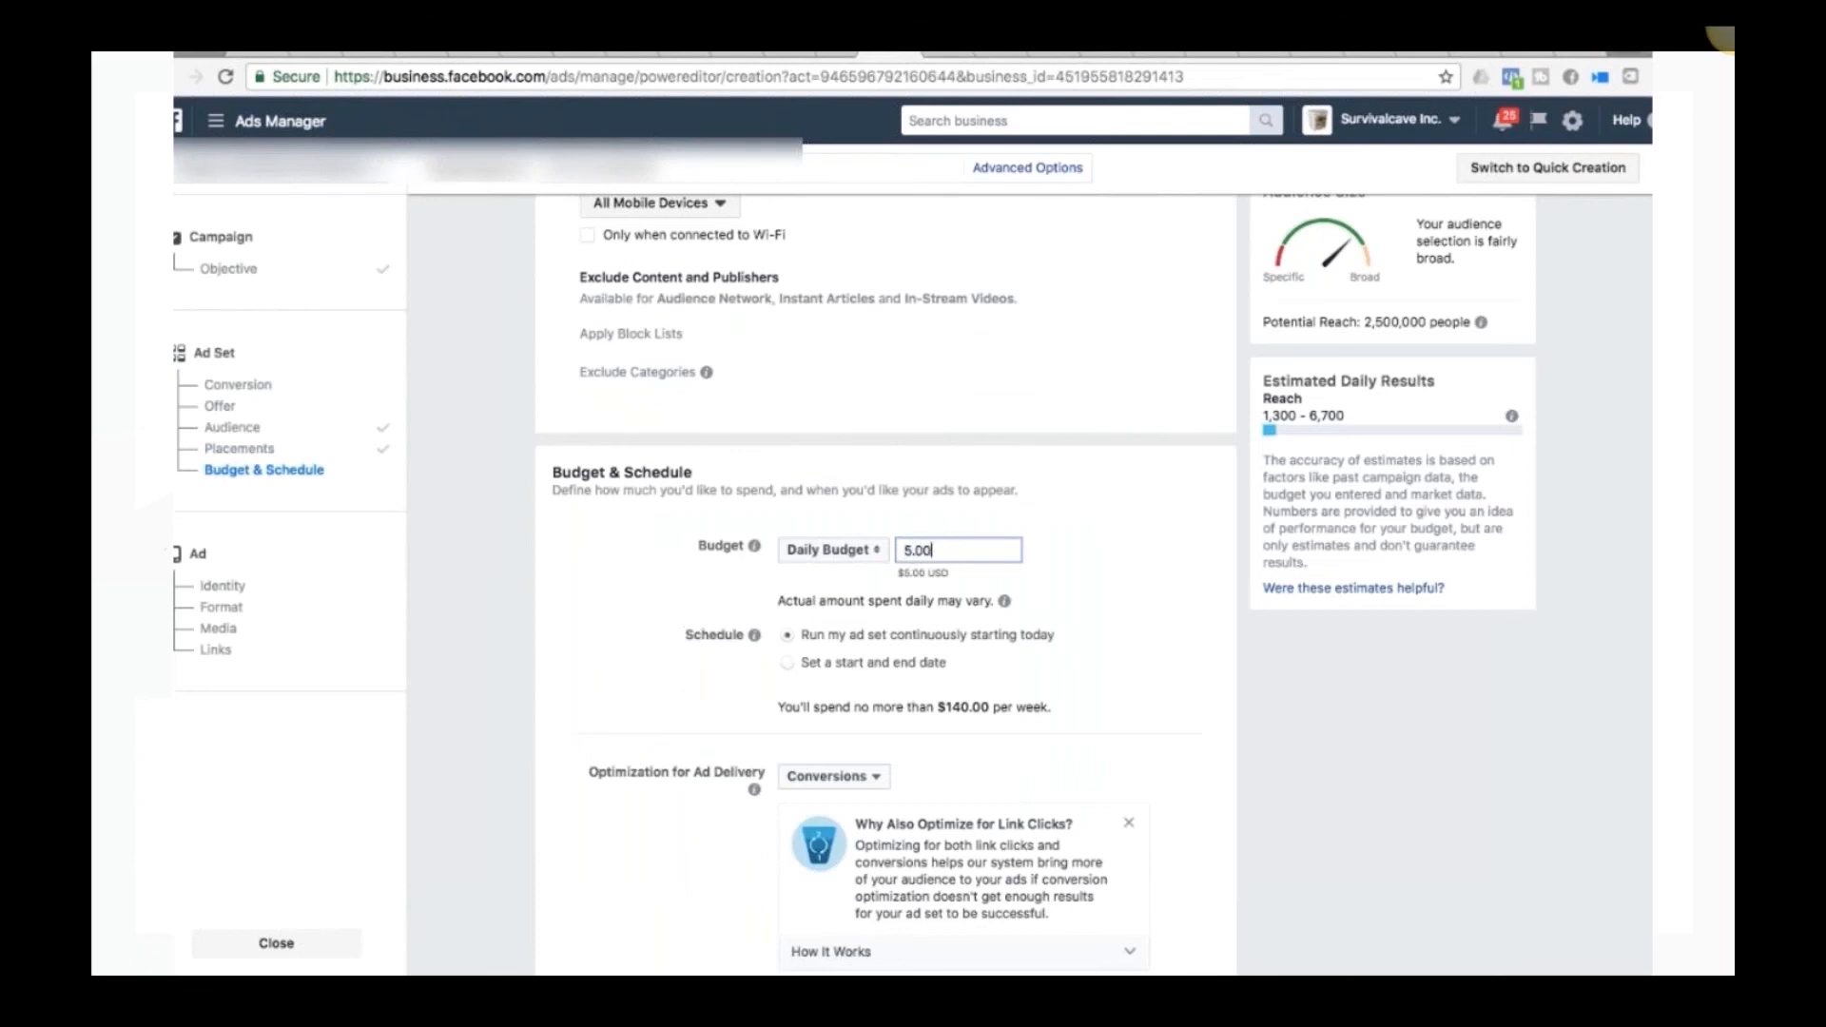
{"action": "scroll", "coordinate": [1169, 691], "scroll_direction": "down", "scroll_amount": 6}
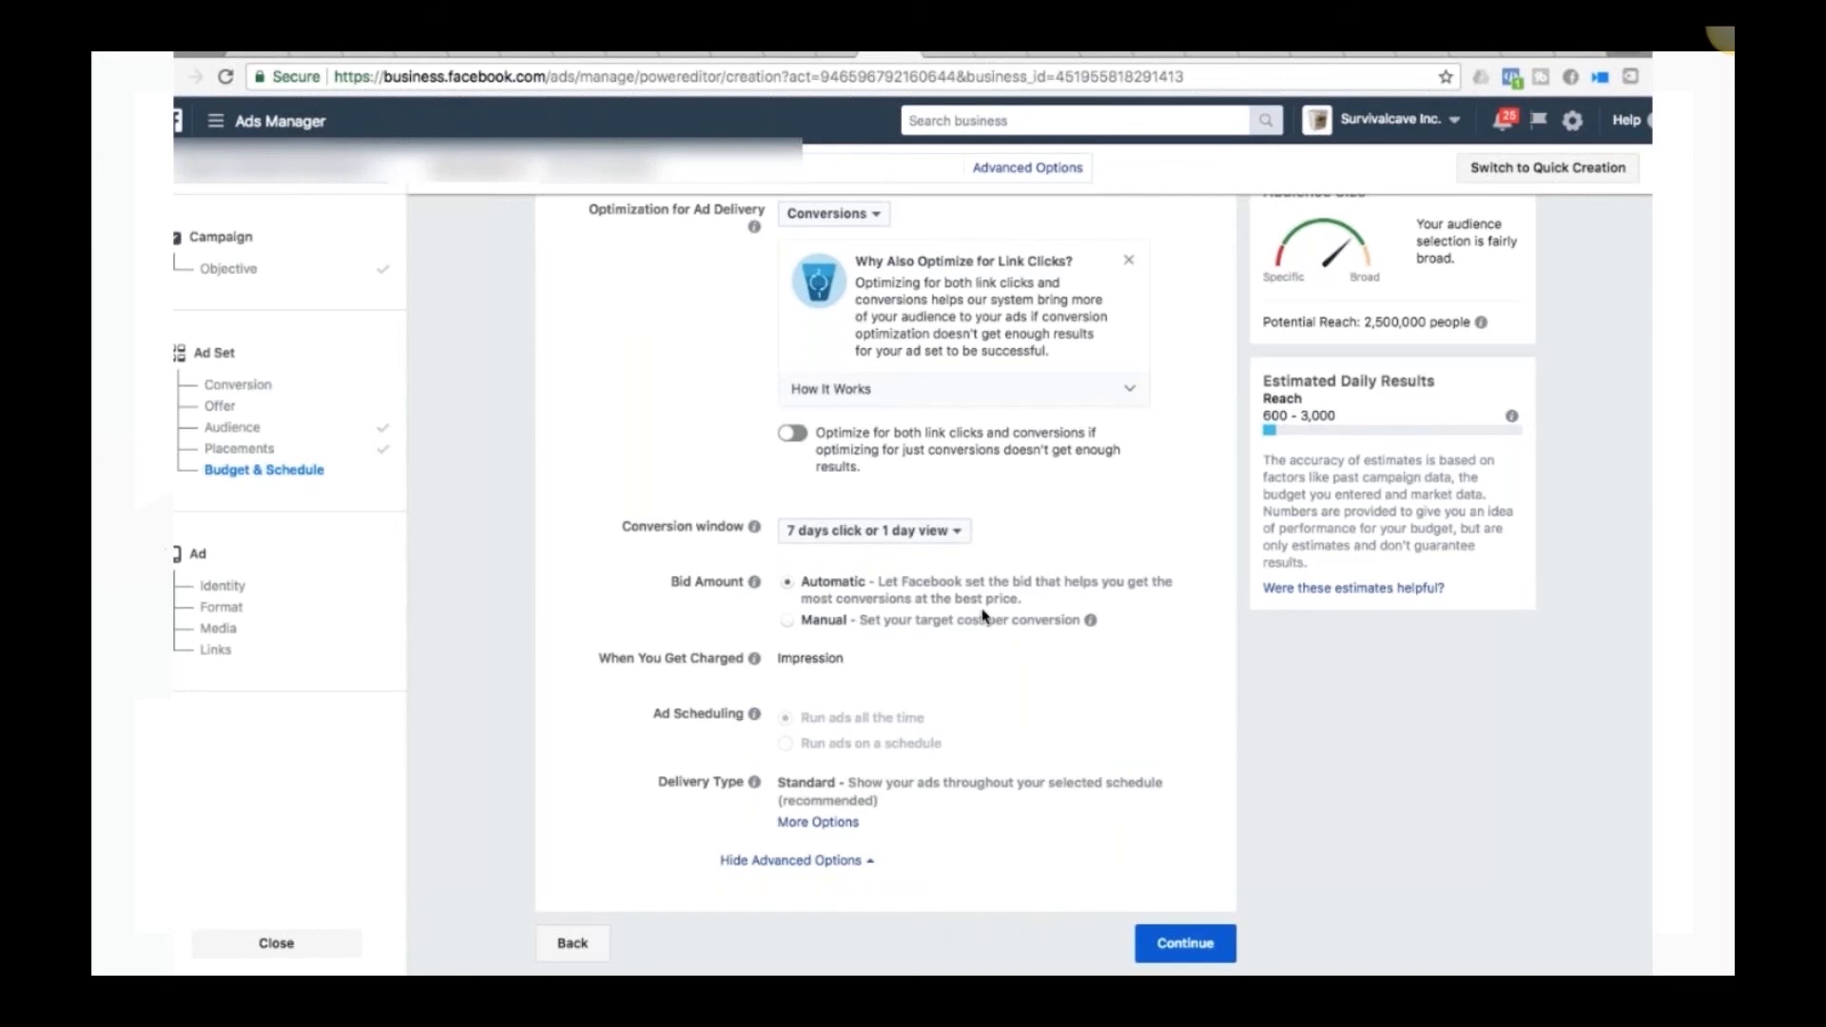
{"action": "left_click", "coordinate": [1187, 946]}
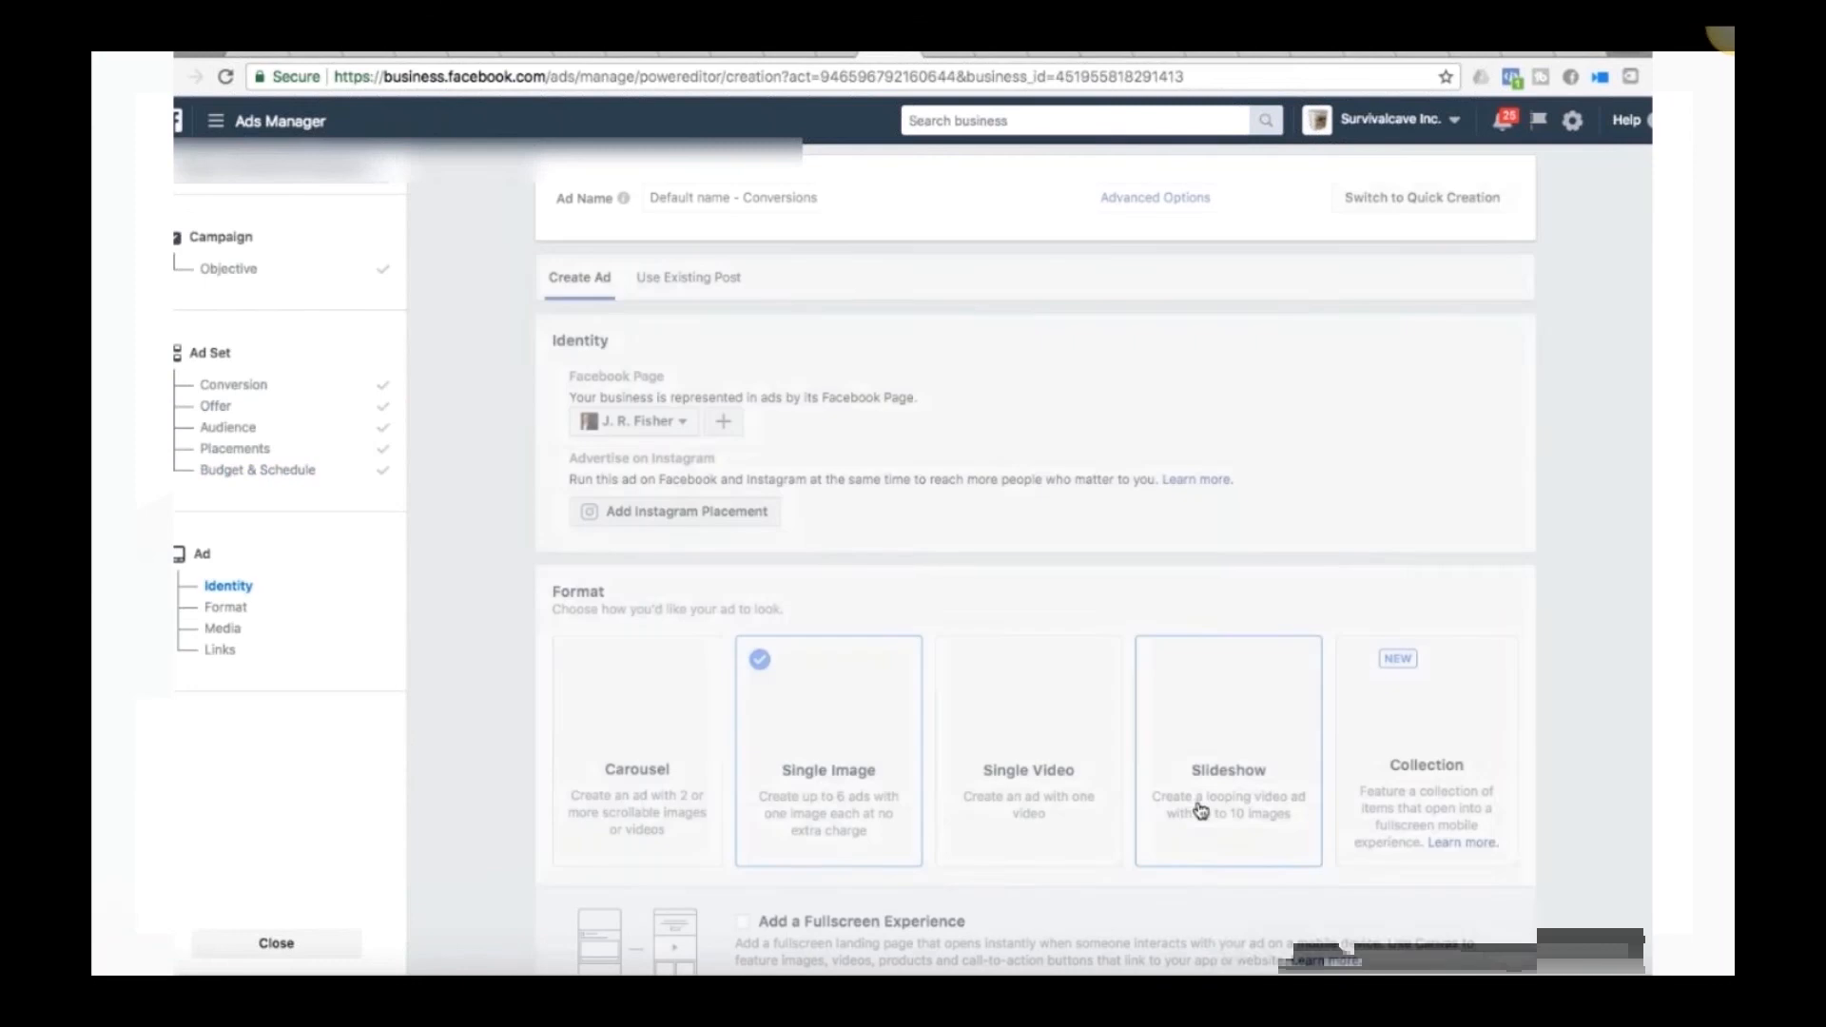
Step: Use an existing Page post for the ad, selecting the one beginning "If you haven't joined DCA"
{"action": "scroll", "coordinate": [1200, 810], "scroll_direction": "down", "scroll_amount": 1}
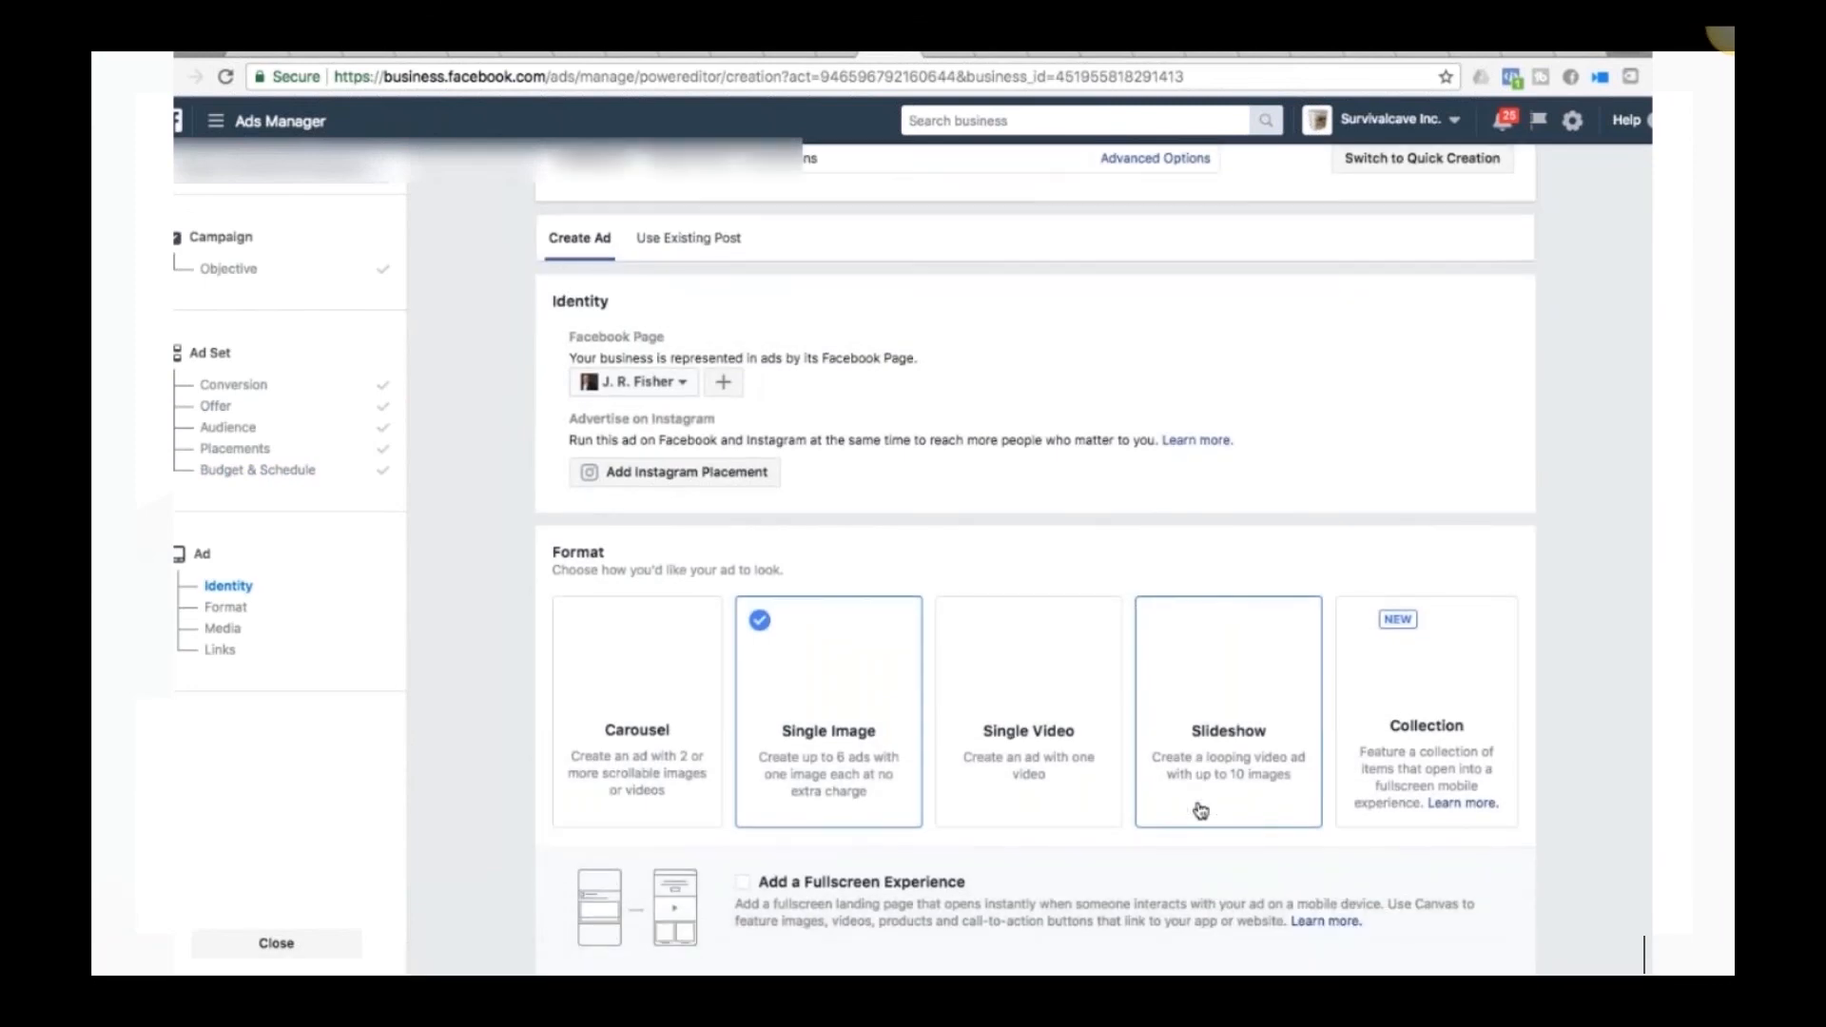
{"action": "scroll", "coordinate": [1200, 810], "scroll_direction": "down", "scroll_amount": 3}
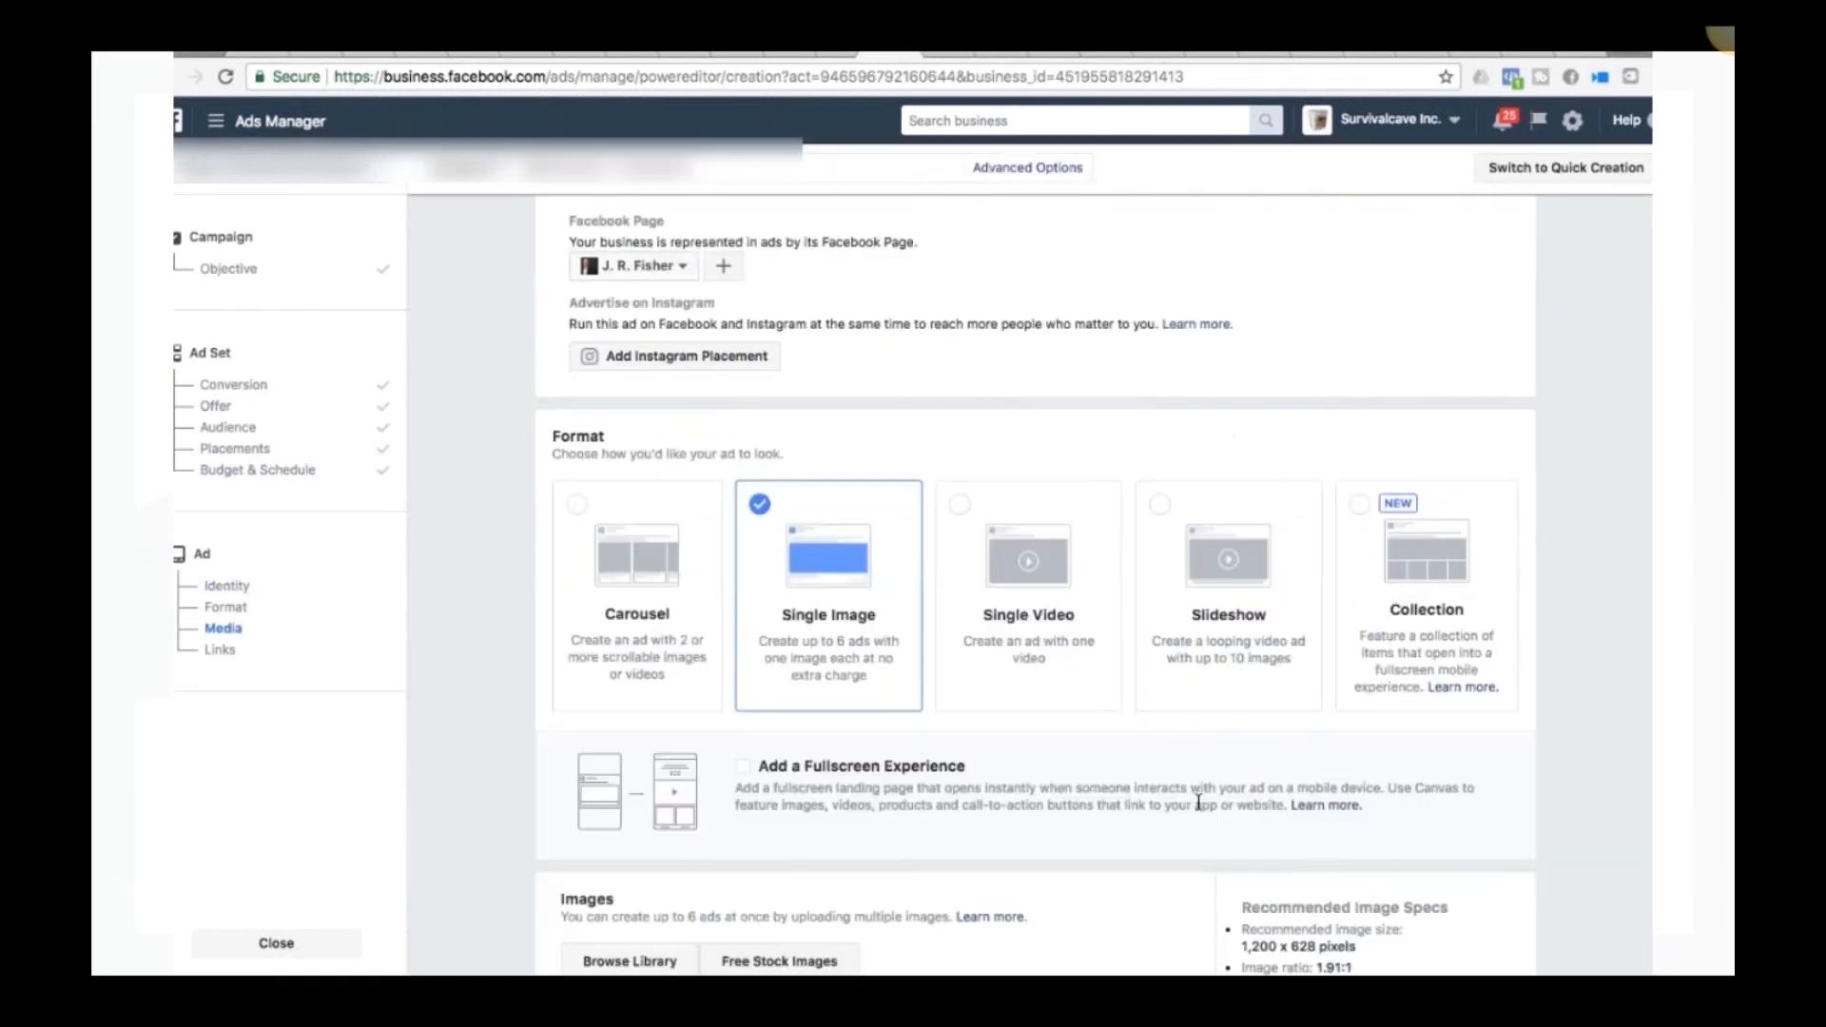
{"action": "scroll", "coordinate": [769, 376], "scroll_direction": "up", "scroll_amount": 2}
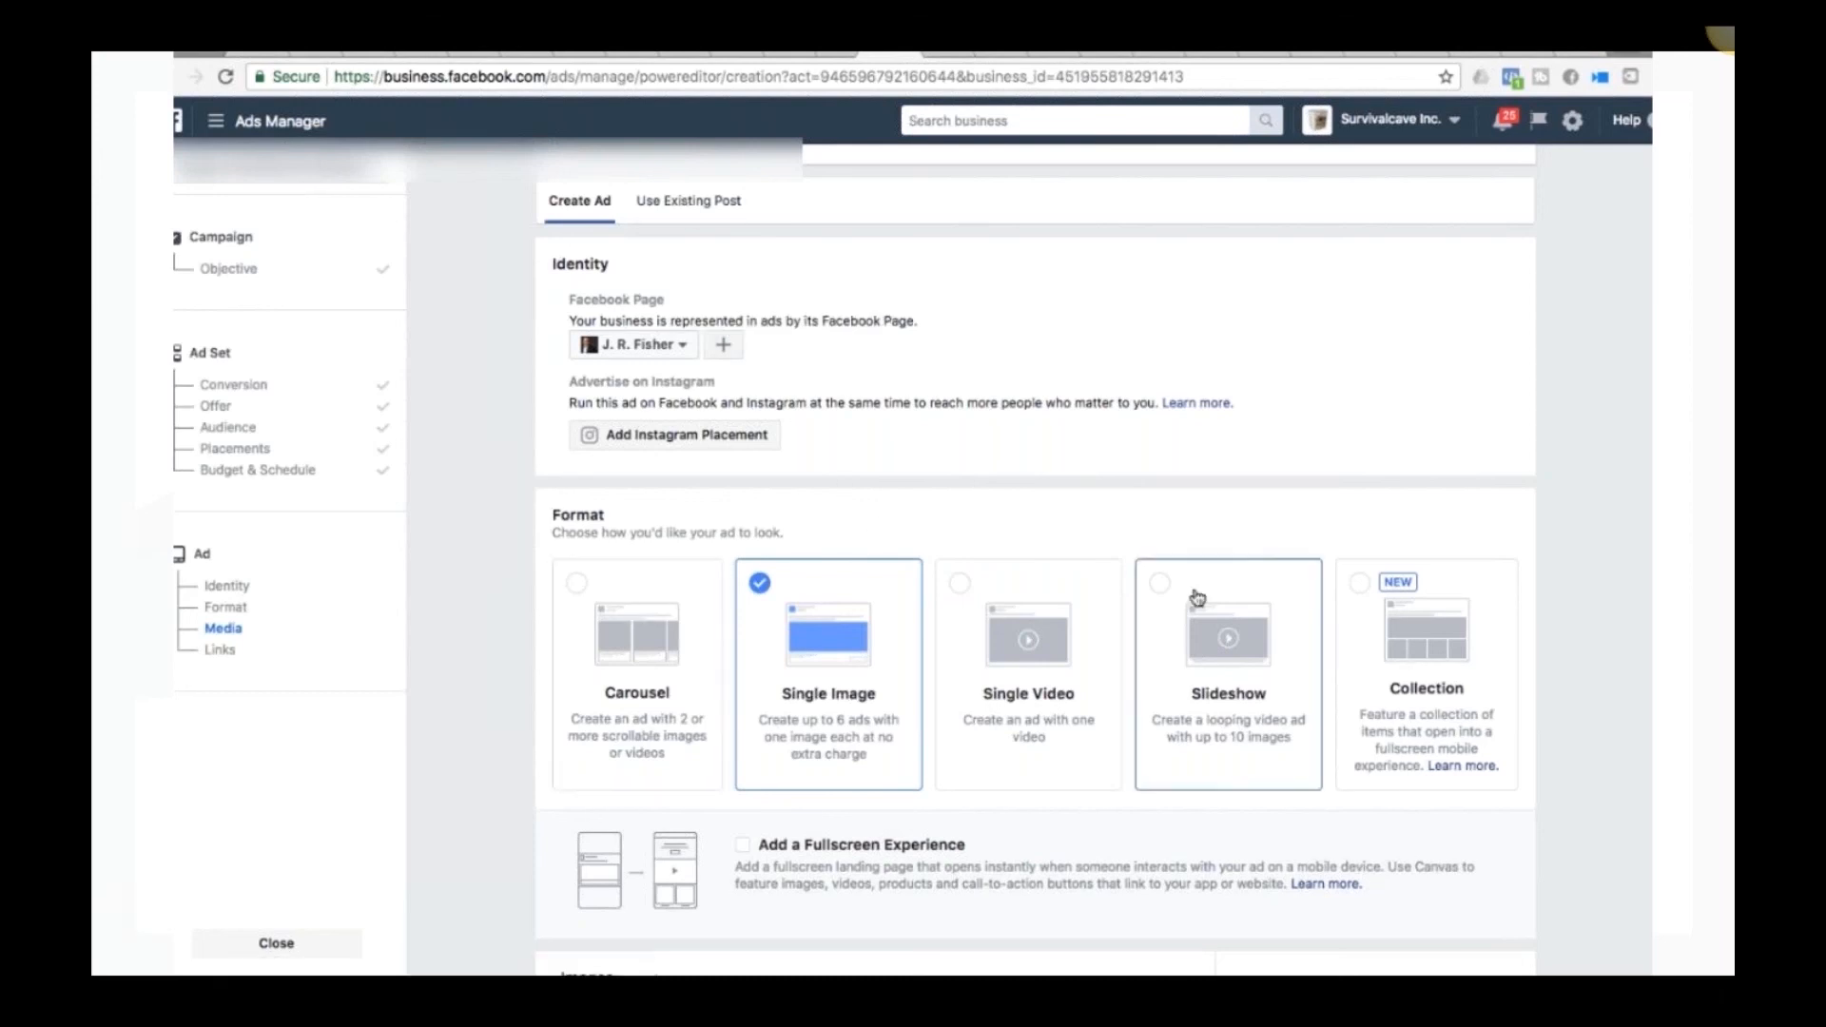
{"action": "left_click", "coordinate": [697, 208]}
{"action": "left_click", "coordinate": [677, 551]}
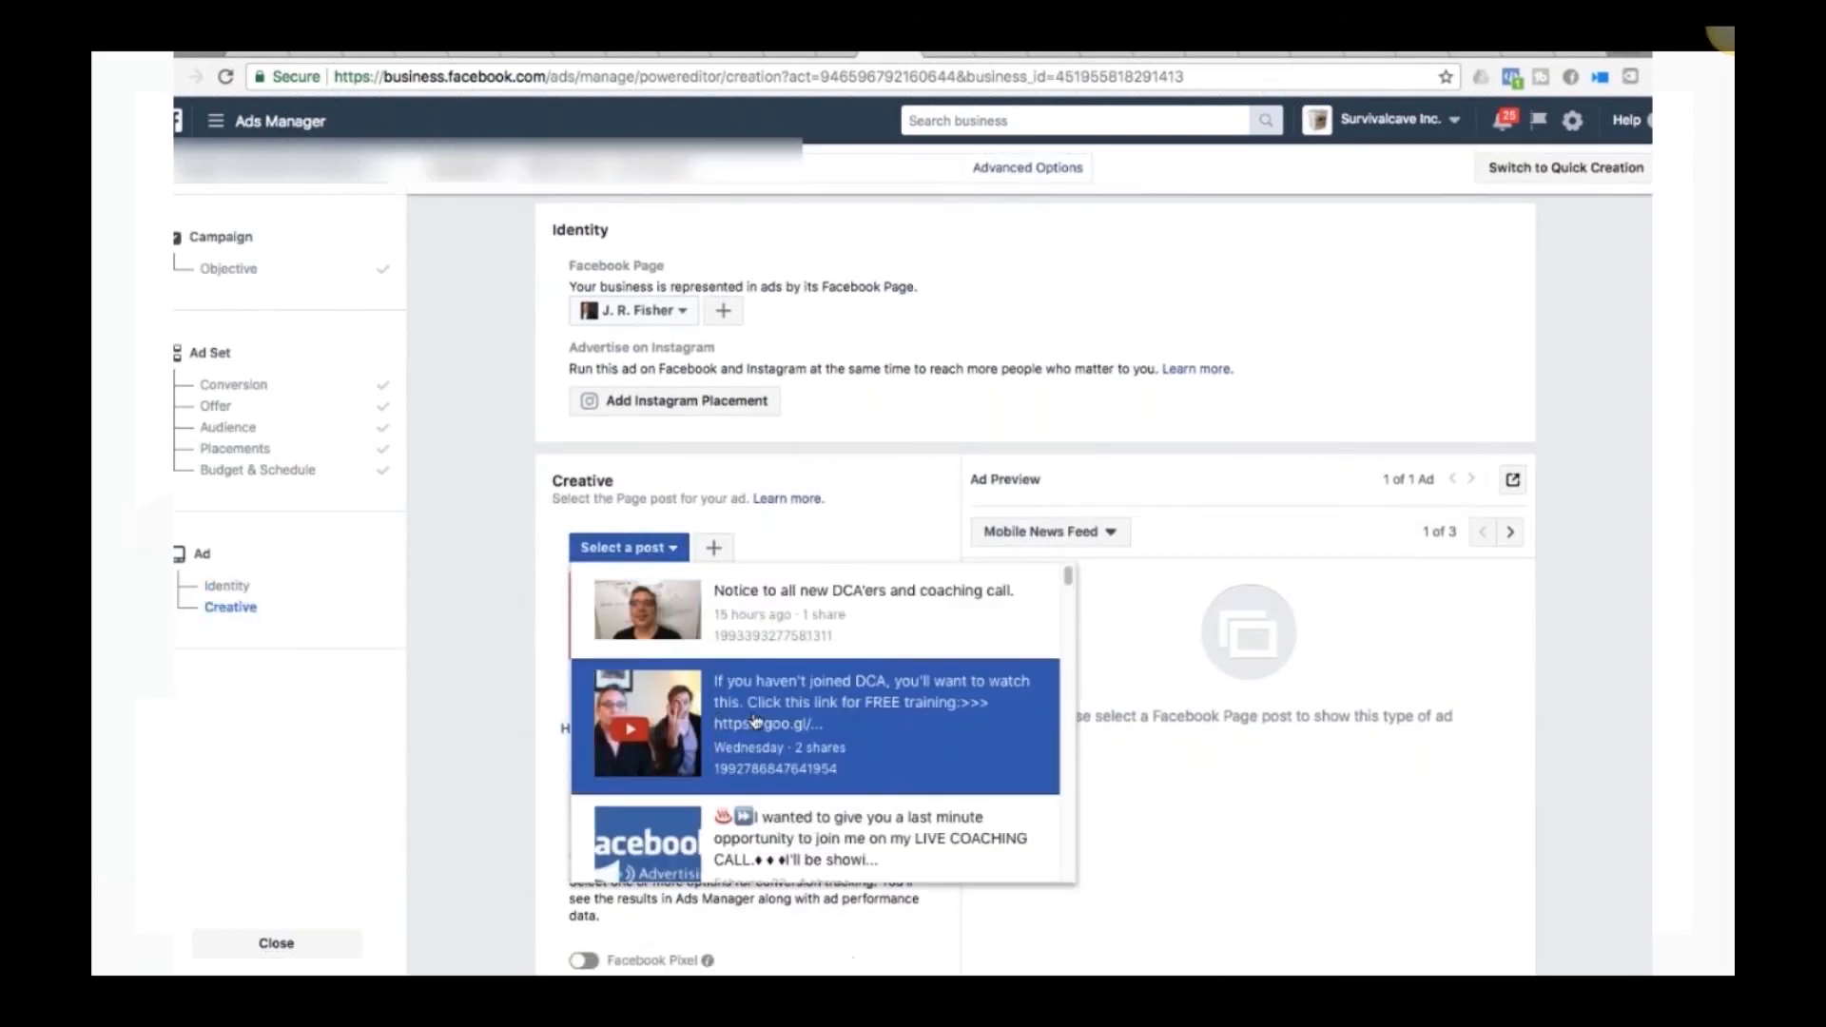
{"action": "left_click", "coordinate": [720, 722]}
{"action": "scroll", "coordinate": [1159, 551], "scroll_direction": "down", "scroll_amount": 5}
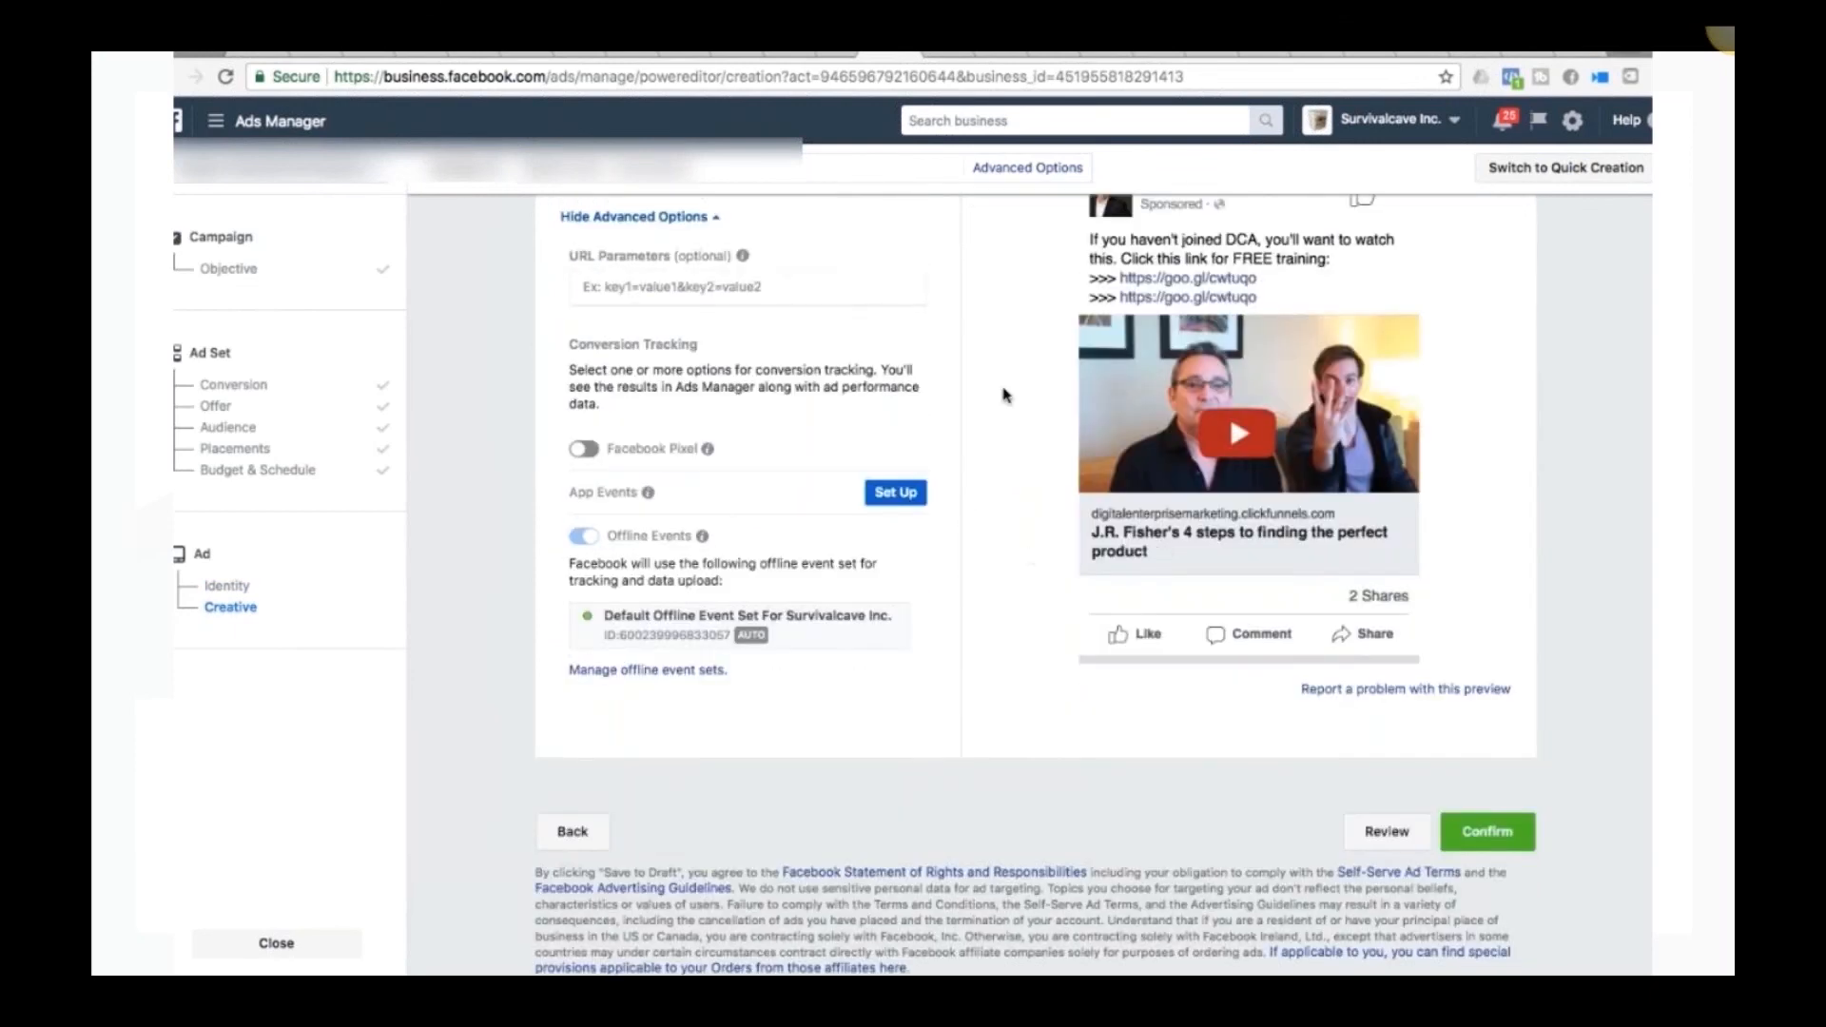
{"action": "scroll", "coordinate": [1005, 394], "scroll_direction": "up", "scroll_amount": 6}
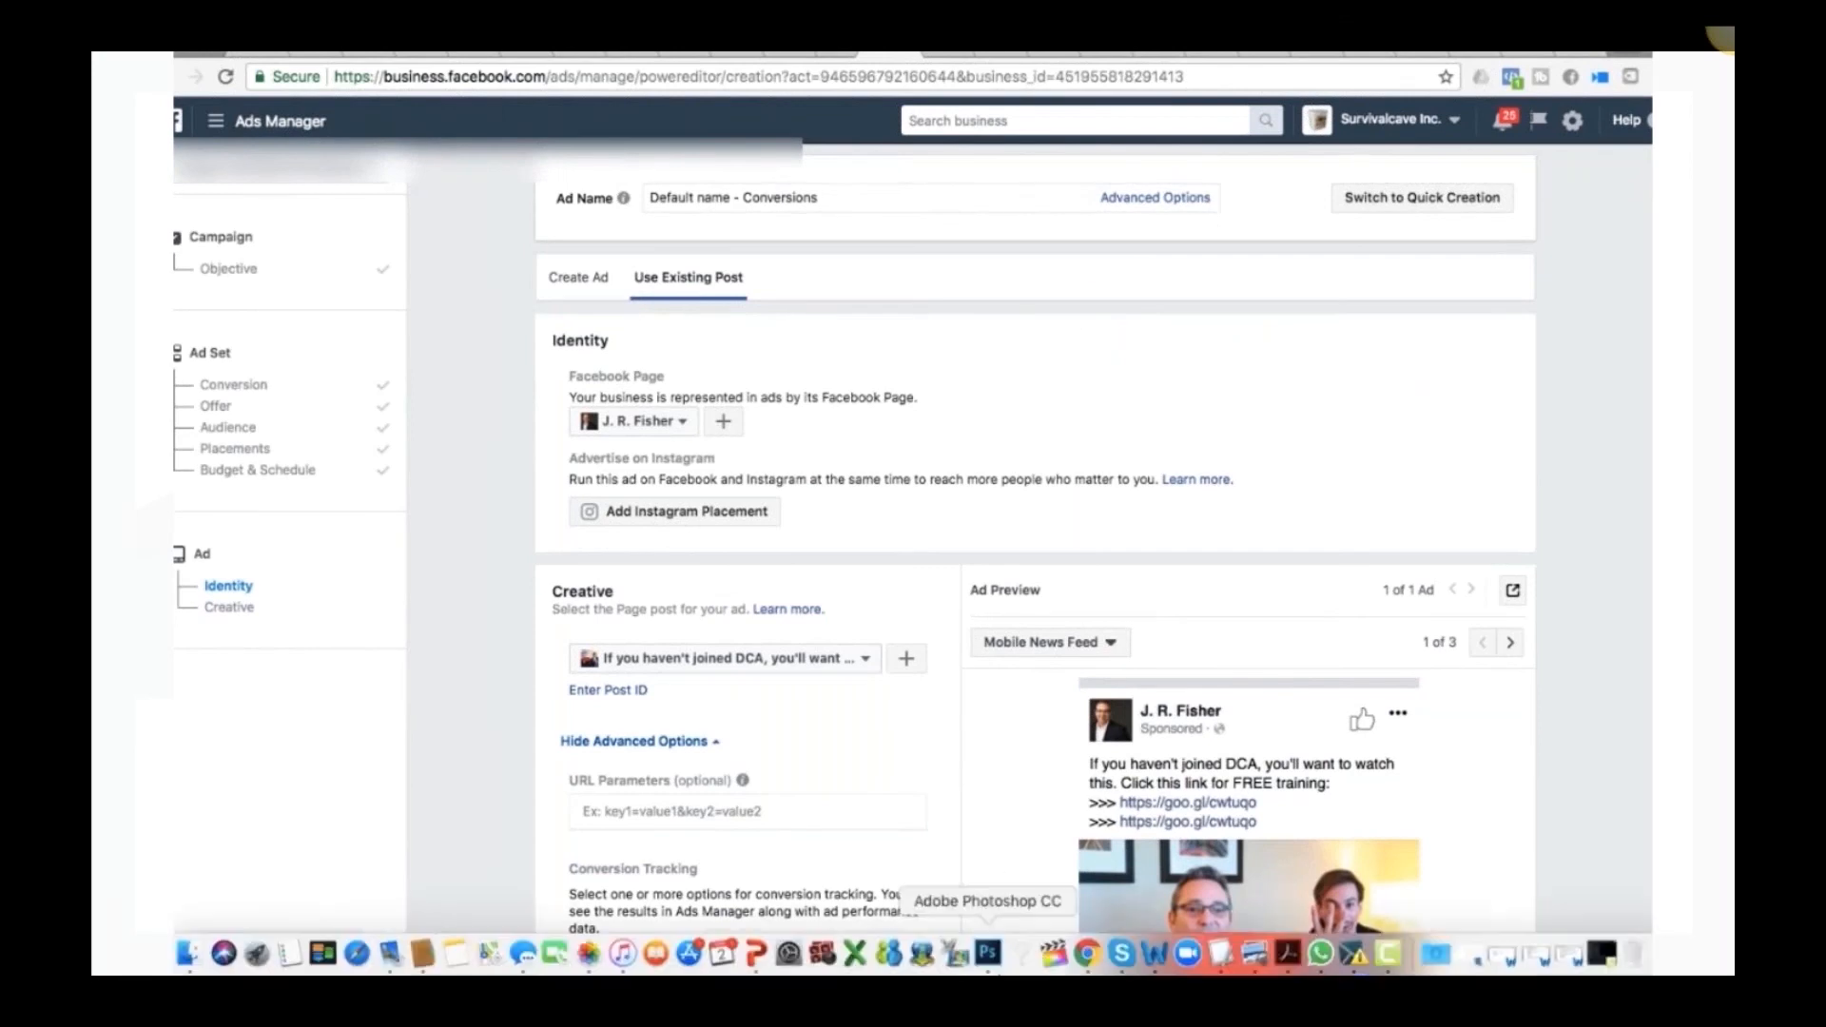
Step: Switch to Adobe Photoshop CC and handwrite "TEST" in red below the campaign diagram
{"action": "left_click", "coordinate": [989, 953]}
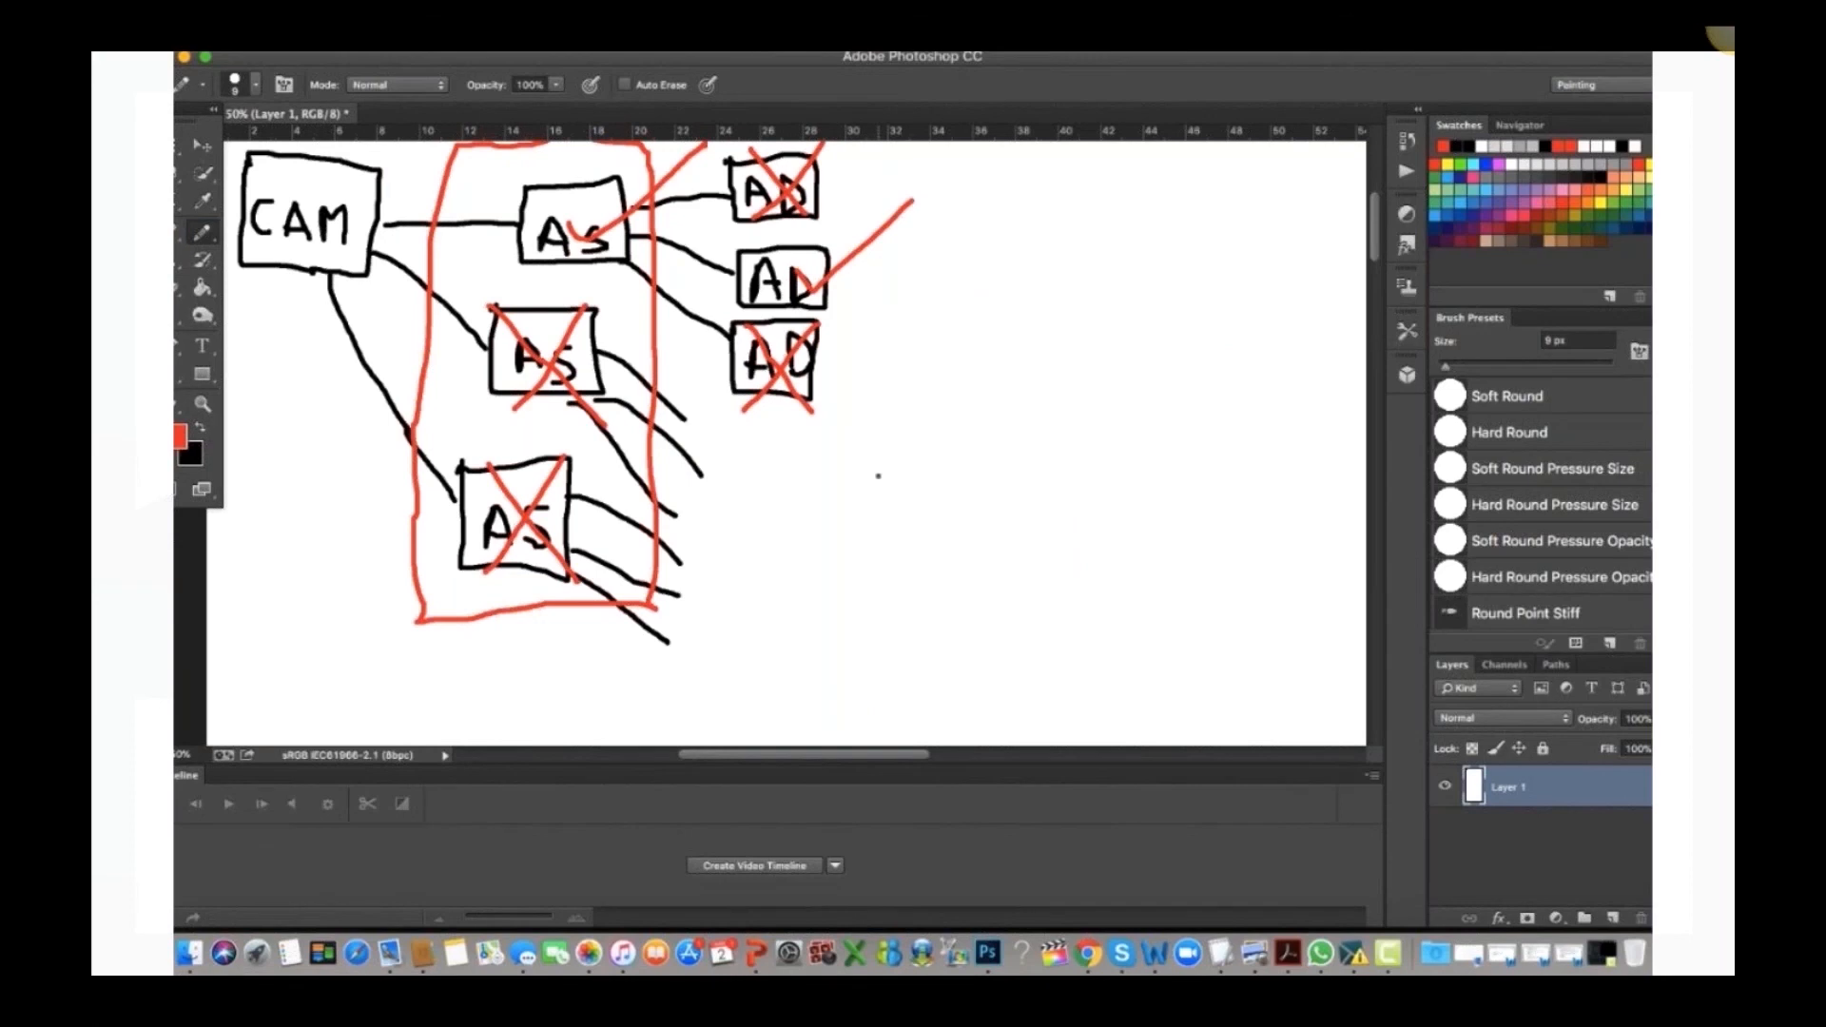
{"action": "scroll", "coordinate": [878, 476], "scroll_direction": "down", "scroll_amount": 3}
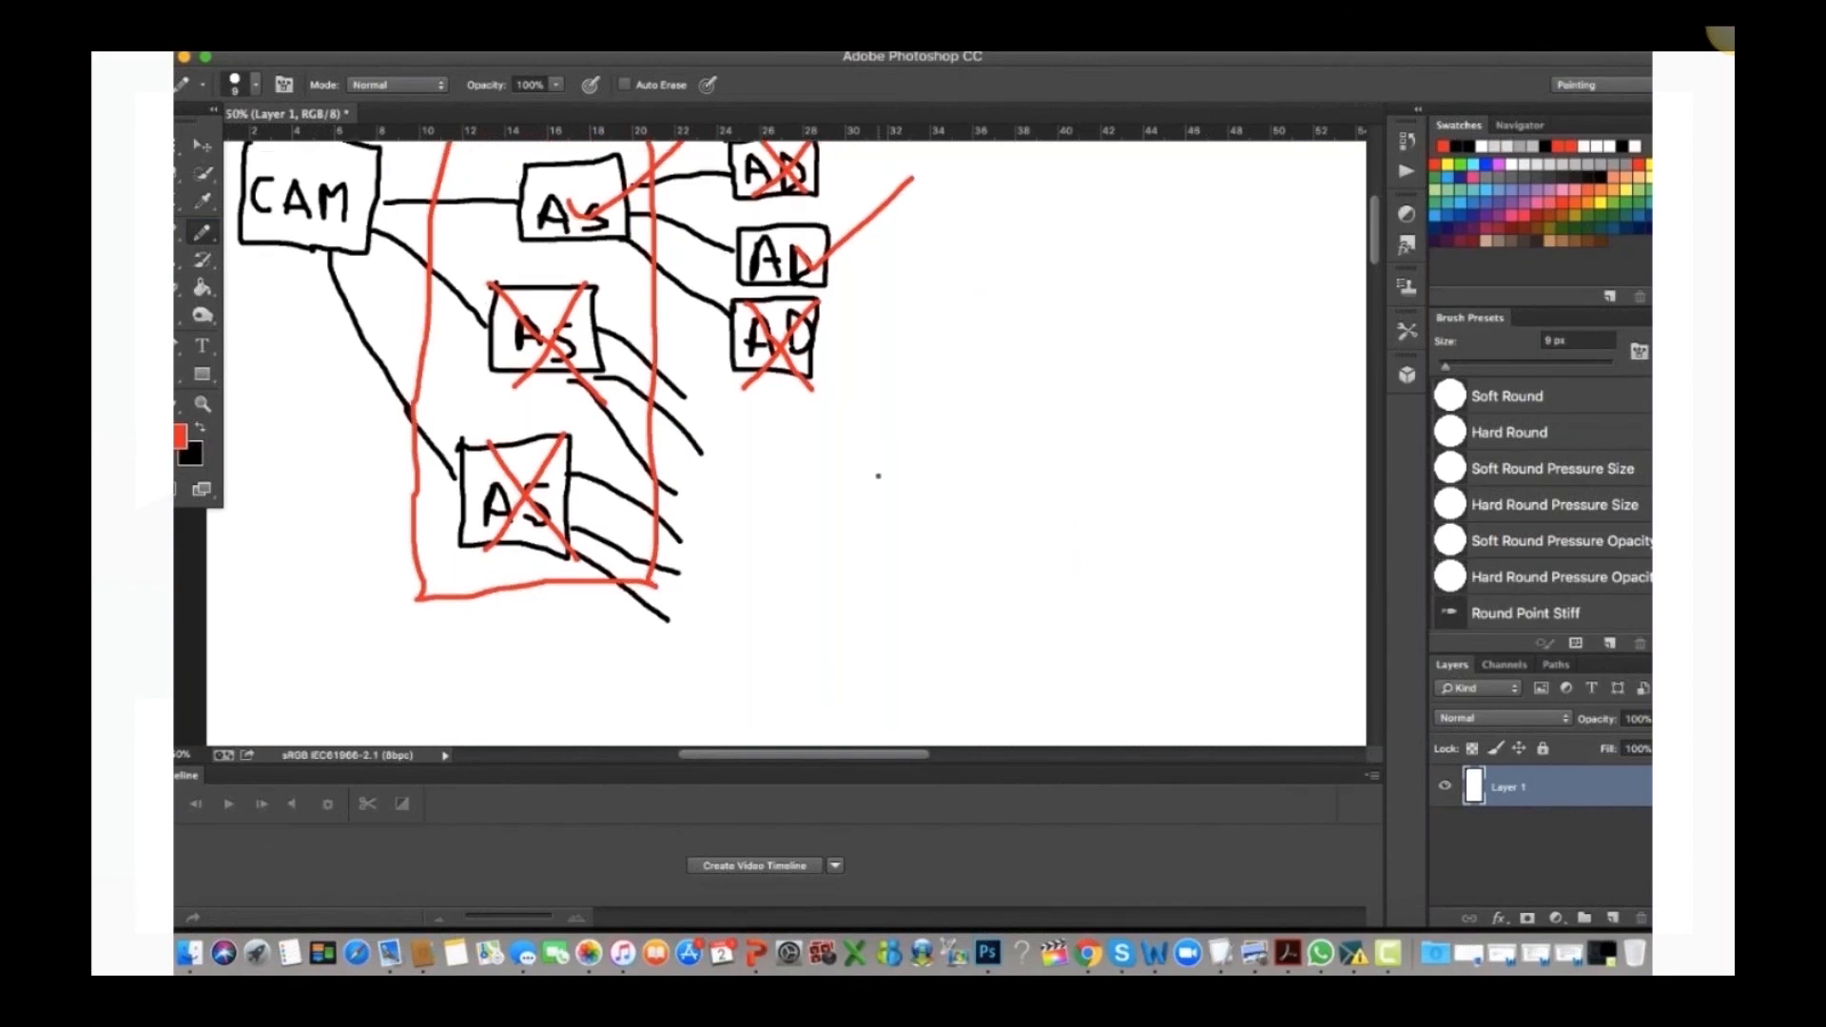
{"action": "scroll", "coordinate": [878, 475], "scroll_direction": "down", "scroll_amount": 5}
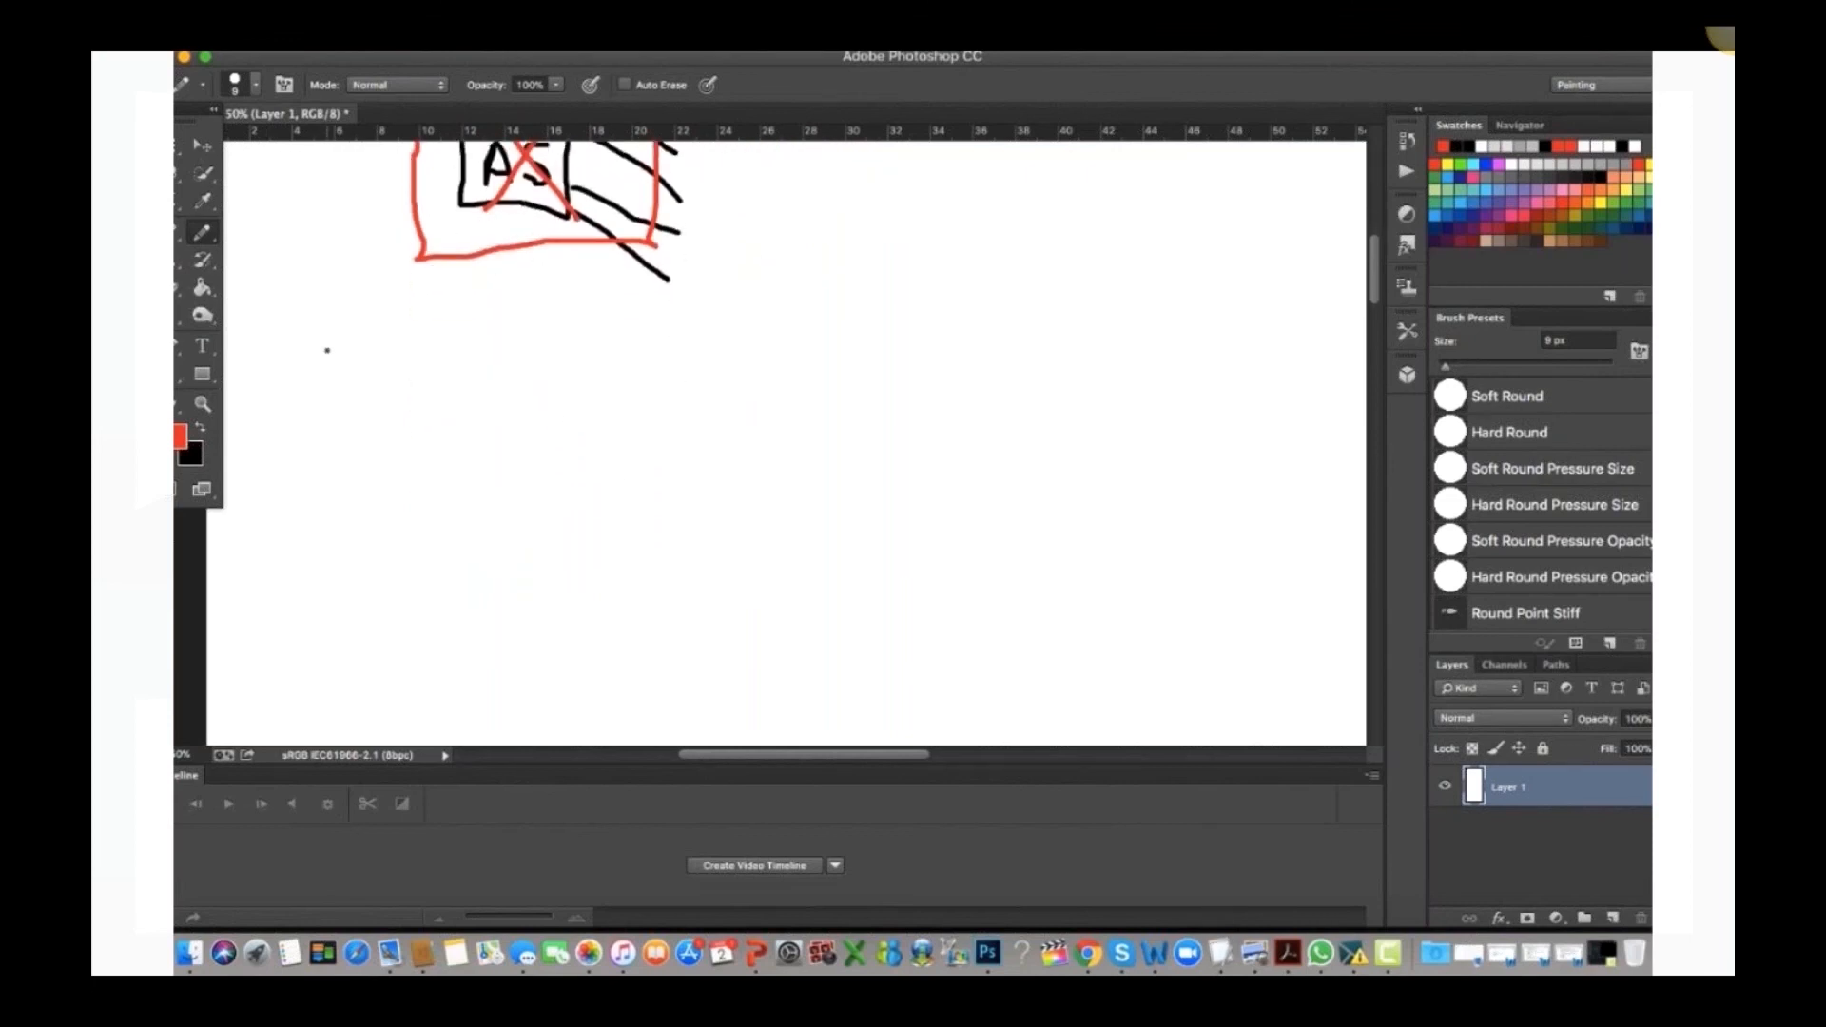
{"action": "left_click_drag", "start_coordinate": [327, 350], "coordinate": [323, 407]}
{"action": "mouse_move", "coordinate": [301, 345]}
{"action": "left_mouse_down"}
{"action": "mouse_move", "coordinate": [362, 356]}
{"action": "mouse_move", "coordinate": [390, 385]}
{"action": "mouse_move", "coordinate": [380, 407]}
{"action": "mouse_move", "coordinate": [485, 380]}
{"action": "mouse_move", "coordinate": [489, 403]}
{"action": "mouse_move", "coordinate": [440, 397]}
{"action": "mouse_move", "coordinate": [533, 423]}
{"action": "mouse_move", "coordinate": [540, 367]}
{"action": "mouse_move", "coordinate": [572, 371]}
{"action": "left_mouse_up"}
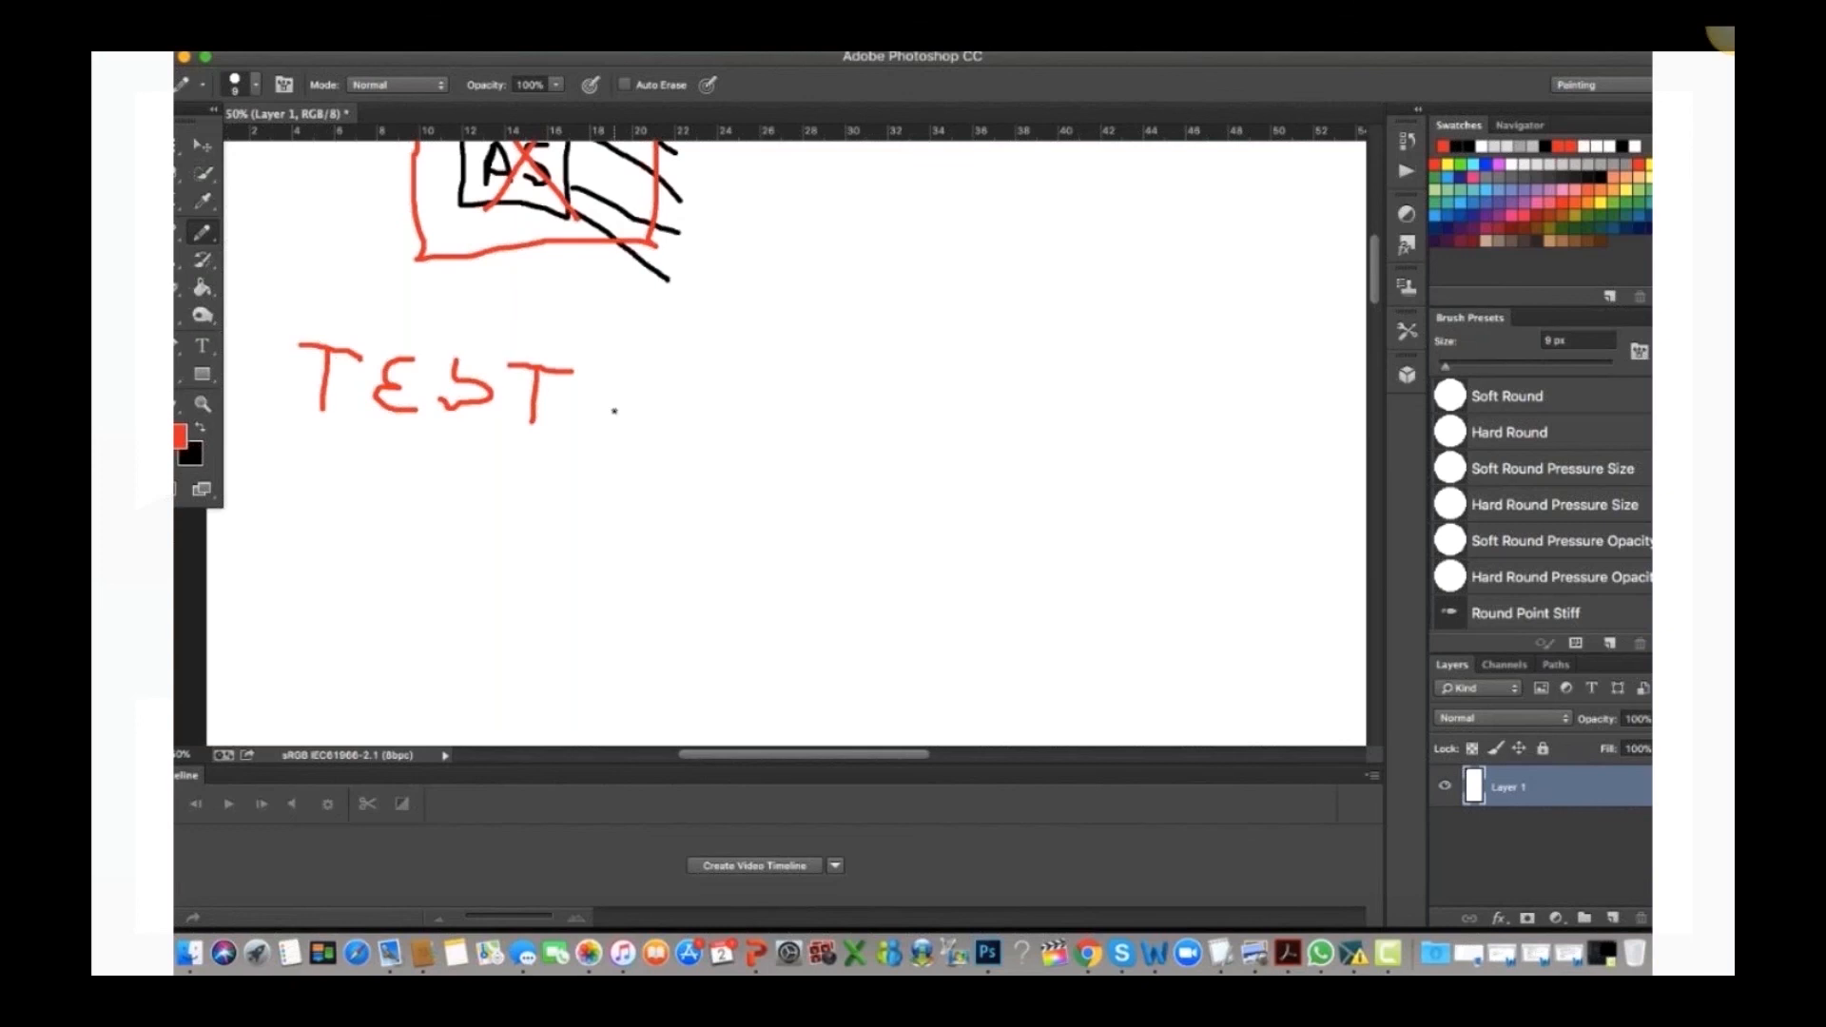
Step: Draw red arrows from the ticked AS and AD boxes and write "DUP" at the end of each
{"action": "scroll", "coordinate": [615, 411], "scroll_direction": "up", "scroll_amount": 10}
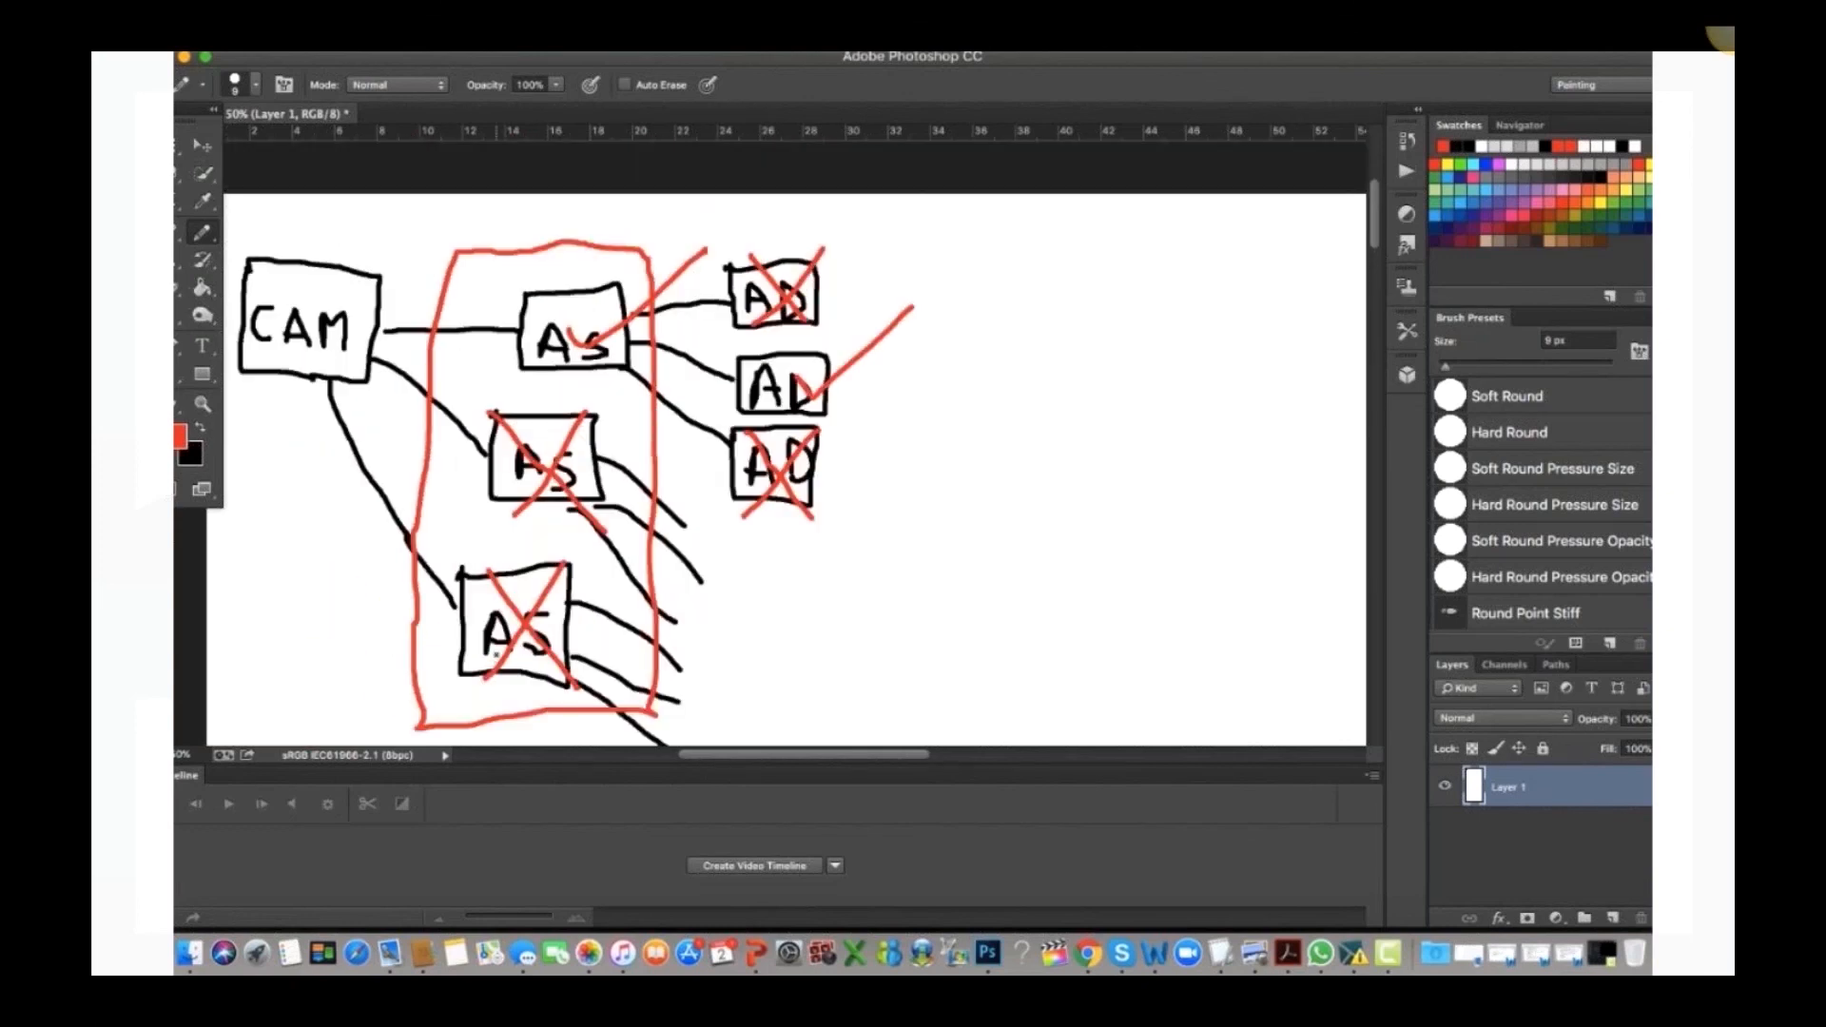
{"action": "mouse_move", "coordinate": [584, 353]}
{"action": "left_mouse_down"}
{"action": "mouse_move", "coordinate": [686, 505]}
{"action": "mouse_move", "coordinate": [1004, 601]}
{"action": "mouse_move", "coordinate": [934, 629]}
{"action": "left_mouse_up"}
{"action": "mouse_move", "coordinate": [833, 388]}
{"action": "left_mouse_down"}
{"action": "mouse_move", "coordinate": [935, 393]}
{"action": "mouse_move", "coordinate": [980, 364]}
{"action": "mouse_move", "coordinate": [1025, 391]}
{"action": "mouse_move", "coordinate": [974, 431]}
{"action": "left_mouse_up"}
{"action": "mouse_move", "coordinate": [1084, 384]}
{"action": "left_mouse_down"}
{"action": "mouse_move", "coordinate": [1081, 444]}
{"action": "mouse_move", "coordinate": [1118, 407]}
{"action": "mouse_move", "coordinate": [1076, 443]}
{"action": "mouse_move", "coordinate": [1177, 414]}
{"action": "mouse_move", "coordinate": [1174, 387]}
{"action": "mouse_move", "coordinate": [1210, 451]}
{"action": "left_mouse_up"}
{"action": "mouse_move", "coordinate": [1203, 383]}
{"action": "left_mouse_down"}
{"action": "mouse_move", "coordinate": [1236, 399]}
{"action": "mouse_move", "coordinate": [1204, 416]}
{"action": "left_mouse_up"}
{"action": "mouse_move", "coordinate": [1077, 557]}
{"action": "left_mouse_down"}
{"action": "mouse_move", "coordinate": [1076, 619]}
{"action": "mouse_move", "coordinate": [1084, 547]}
{"action": "mouse_move", "coordinate": [1119, 600]}
{"action": "mouse_move", "coordinate": [1075, 619]}
{"action": "left_mouse_up"}
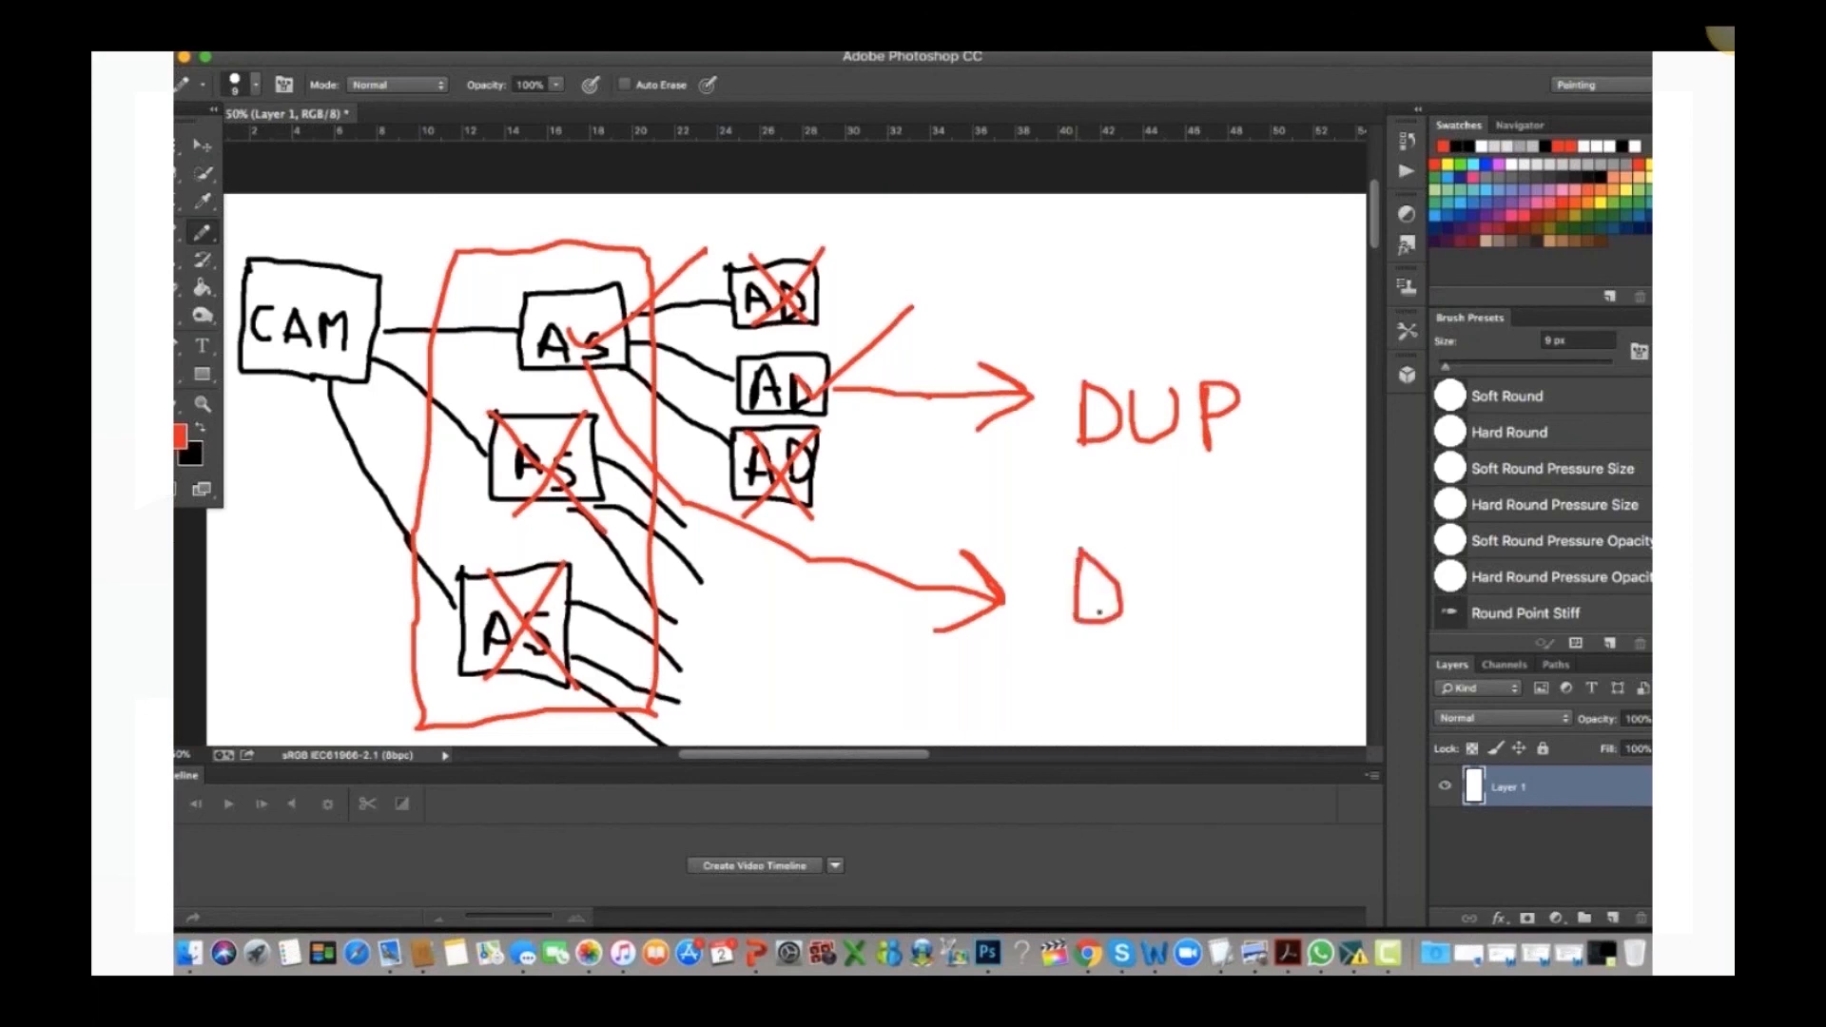
{"action": "mouse_move", "coordinate": [1139, 568]}
{"action": "left_mouse_down"}
{"action": "mouse_move", "coordinate": [1165, 616]}
{"action": "mouse_move", "coordinate": [1182, 567]}
{"action": "mouse_move", "coordinate": [1213, 619]}
{"action": "left_mouse_up"}
{"action": "mouse_move", "coordinate": [1214, 576]}
{"action": "left_mouse_down"}
{"action": "mouse_move", "coordinate": [1210, 554]}
{"action": "mouse_move", "coordinate": [1246, 552]}
{"action": "mouse_move", "coordinate": [1215, 585]}
{"action": "left_mouse_up"}
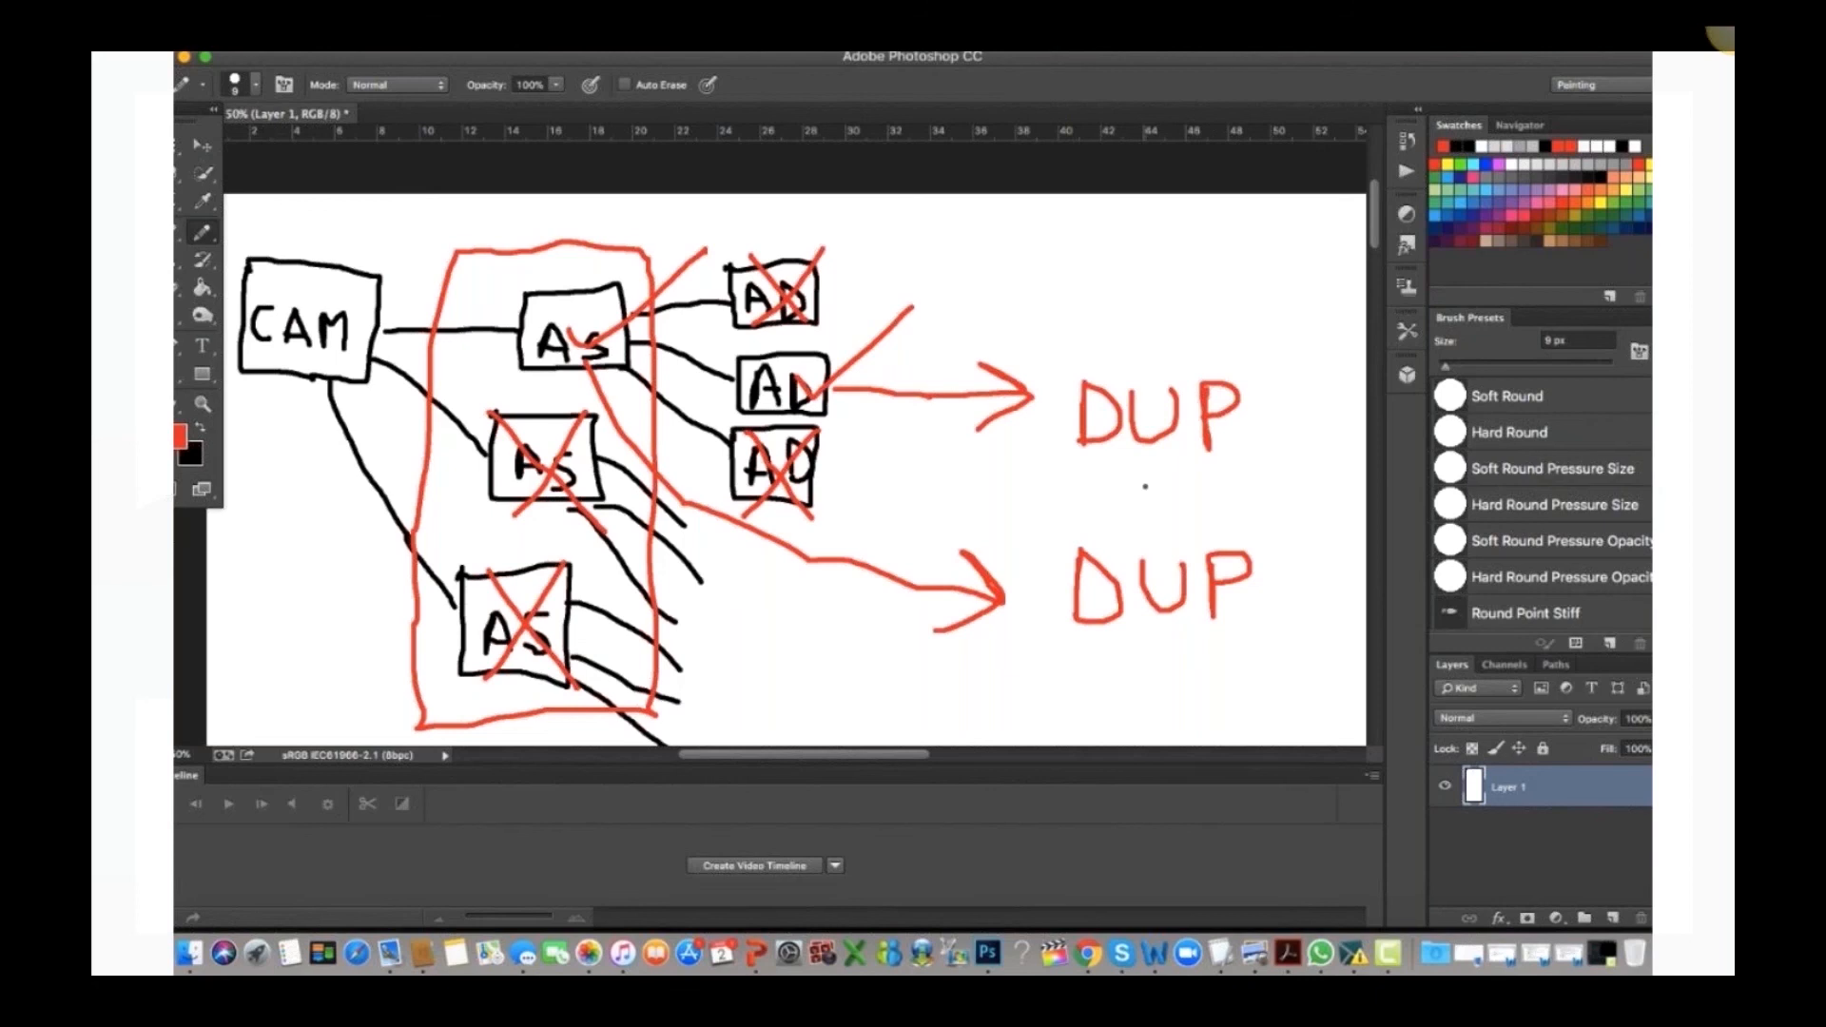
Step: Write "$50" between the two DUP labels and connect the ticked AD box to the note "LEAVE"
{"action": "mouse_move", "coordinate": [1144, 486]}
{"action": "left_mouse_down"}
{"action": "mouse_move", "coordinate": [1179, 485]}
{"action": "mouse_move", "coordinate": [1148, 502]}
{"action": "mouse_move", "coordinate": [1179, 516]}
{"action": "mouse_move", "coordinate": [1126, 521]}
{"action": "left_mouse_up"}
{"action": "mouse_move", "coordinate": [1227, 484]}
{"action": "left_mouse_down"}
{"action": "mouse_move", "coordinate": [1211, 511]}
{"action": "mouse_move", "coordinate": [1239, 519]}
{"action": "mouse_move", "coordinate": [1228, 483]}
{"action": "left_mouse_up"}
{"action": "mouse_move", "coordinate": [1081, 471]}
{"action": "left_mouse_down"}
{"action": "mouse_move", "coordinate": [1108, 471]}
{"action": "mouse_move", "coordinate": [1075, 504]}
{"action": "mouse_move", "coordinate": [1093, 519]}
{"action": "left_mouse_up"}
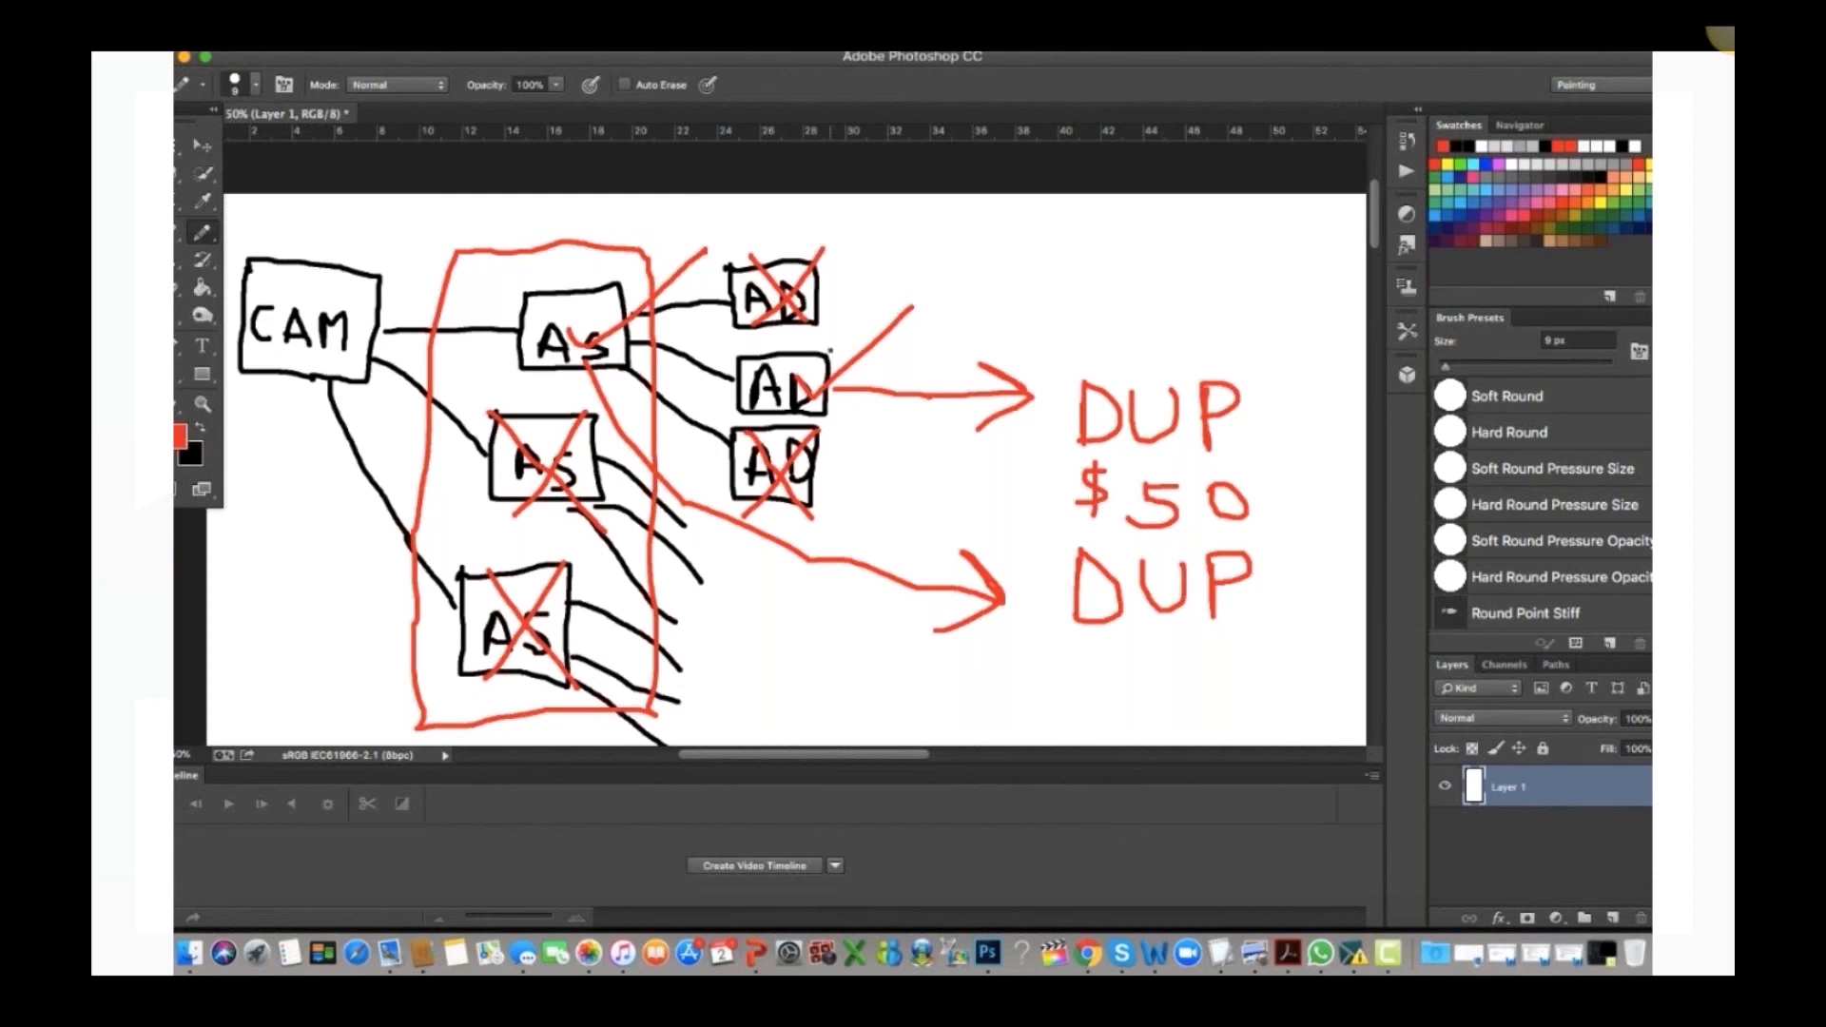
{"action": "mouse_move", "coordinate": [830, 351]}
{"action": "left_mouse_down"}
{"action": "mouse_move", "coordinate": [923, 282]}
{"action": "mouse_move", "coordinate": [1050, 298]}
{"action": "mouse_move", "coordinate": [1060, 272]}
{"action": "mouse_move", "coordinate": [1096, 306]}
{"action": "left_mouse_up"}
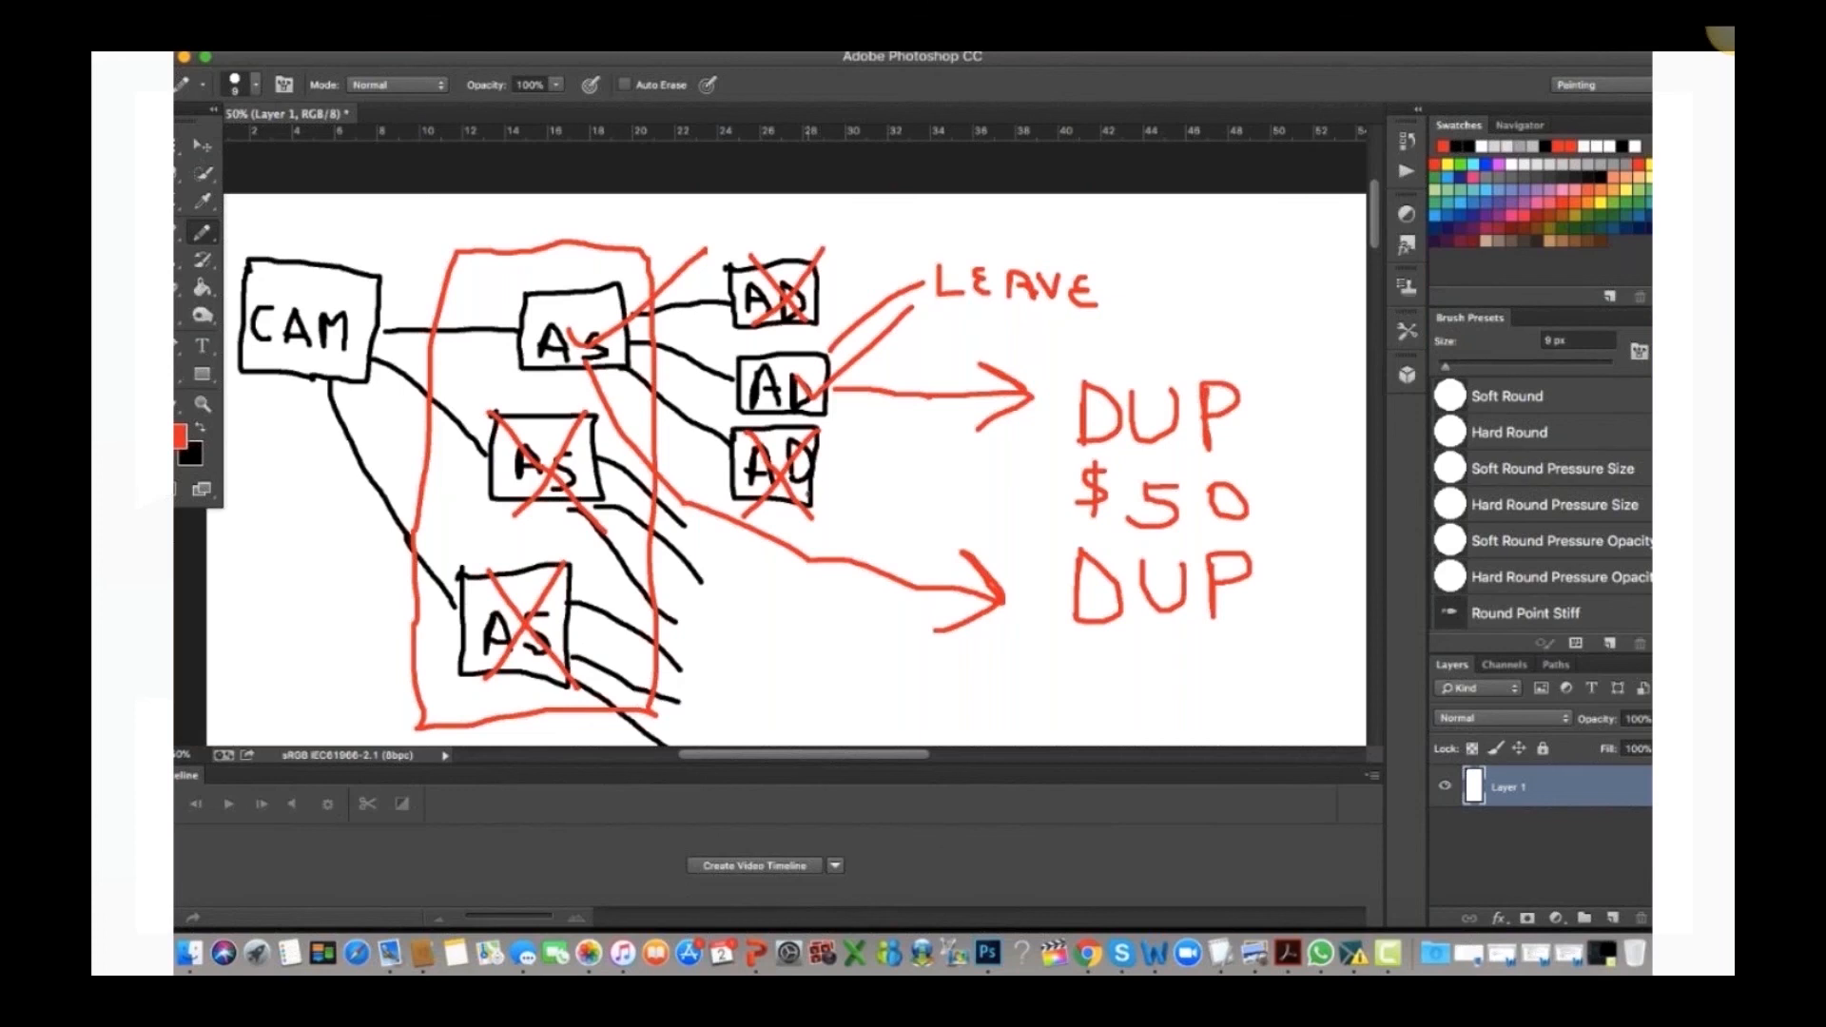
Step: Handwrite "8-10 ADSET" in red beside the word TEST below the diagram
{"action": "scroll", "coordinate": [807, 489], "scroll_direction": "down", "scroll_amount": 5}
{"action": "mouse_move", "coordinate": [713, 476]}
{"action": "left_mouse_down"}
{"action": "mouse_move", "coordinate": [706, 506]}
{"action": "mouse_move", "coordinate": [717, 475]}
{"action": "mouse_move", "coordinate": [813, 496]}
{"action": "mouse_move", "coordinate": [813, 521]}
{"action": "mouse_move", "coordinate": [861, 500]}
{"action": "mouse_move", "coordinate": [890, 519]}
{"action": "mouse_move", "coordinate": [873, 484]}
{"action": "mouse_move", "coordinate": [941, 518]}
{"action": "mouse_move", "coordinate": [952, 468]}
{"action": "mouse_move", "coordinate": [991, 522]}
{"action": "mouse_move", "coordinate": [1016, 502]}
{"action": "mouse_move", "coordinate": [992, 525]}
{"action": "mouse_move", "coordinate": [1093, 504]}
{"action": "mouse_move", "coordinate": [1119, 528]}
{"action": "left_mouse_up"}
{"action": "mouse_move", "coordinate": [1159, 501]}
{"action": "left_mouse_down"}
{"action": "mouse_move", "coordinate": [1159, 533]}
{"action": "mouse_move", "coordinate": [1170, 499]}
{"action": "left_mouse_up"}
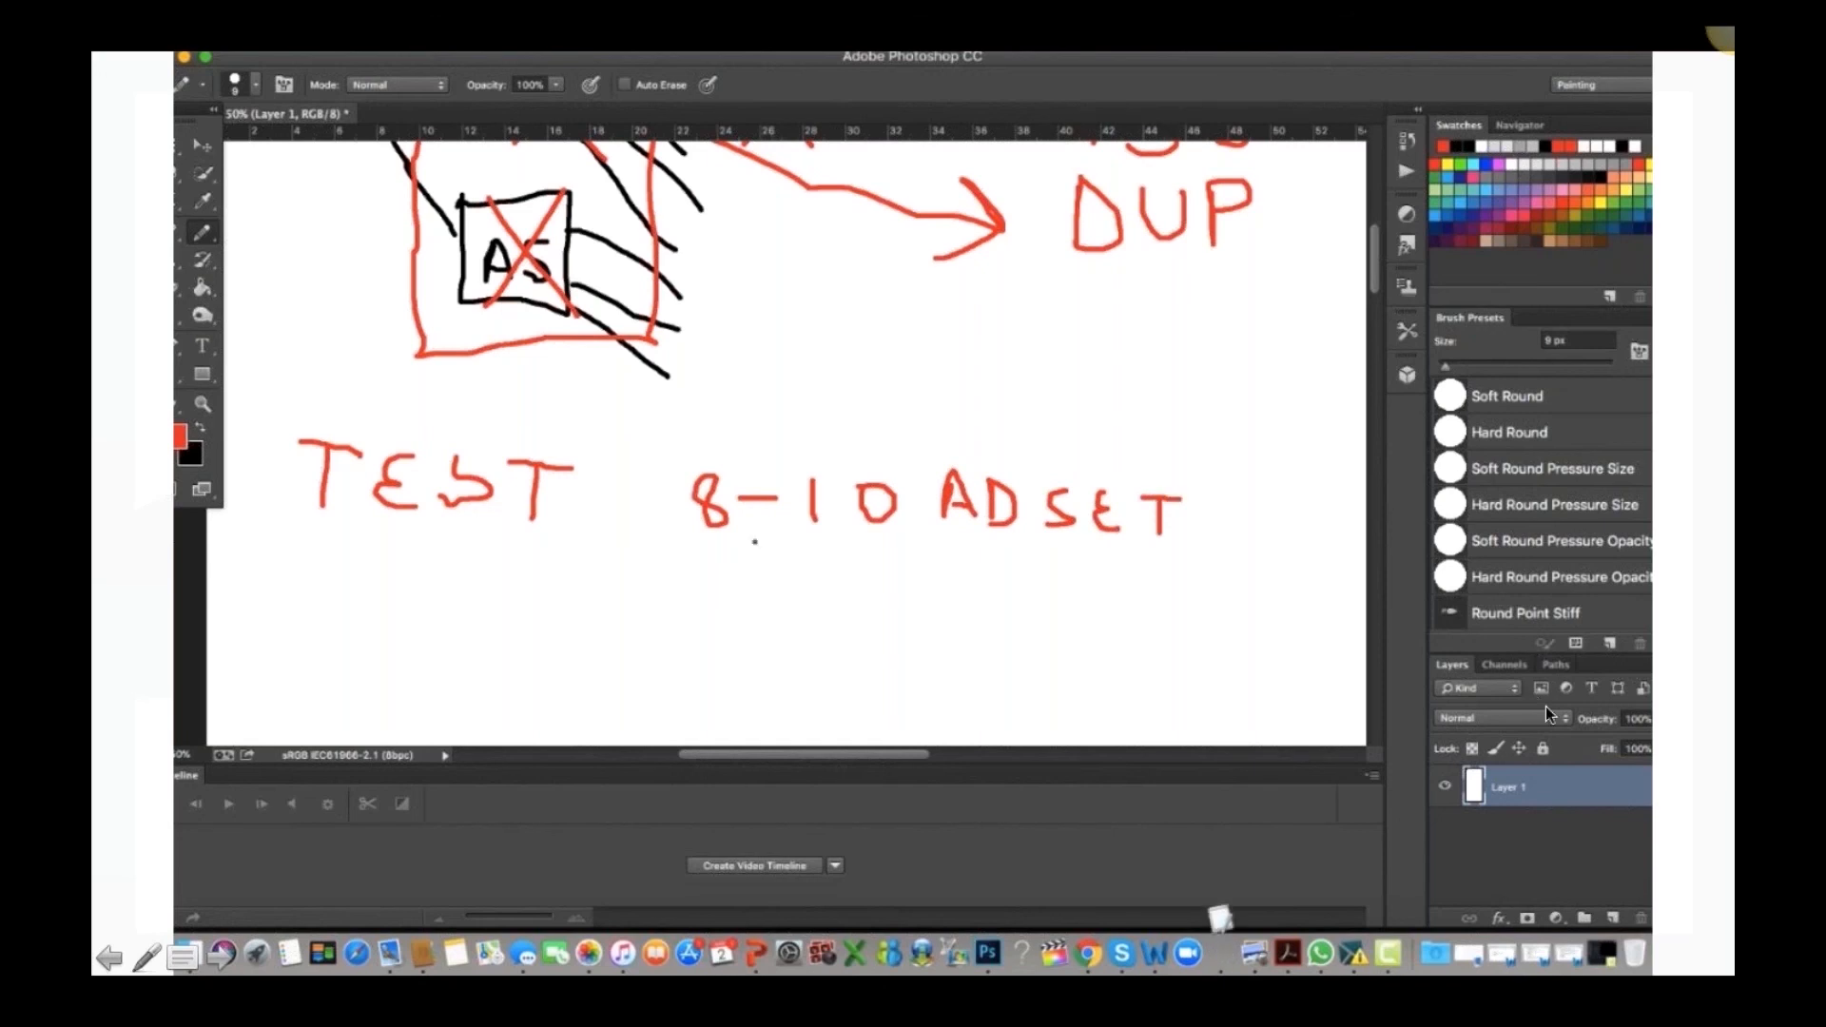